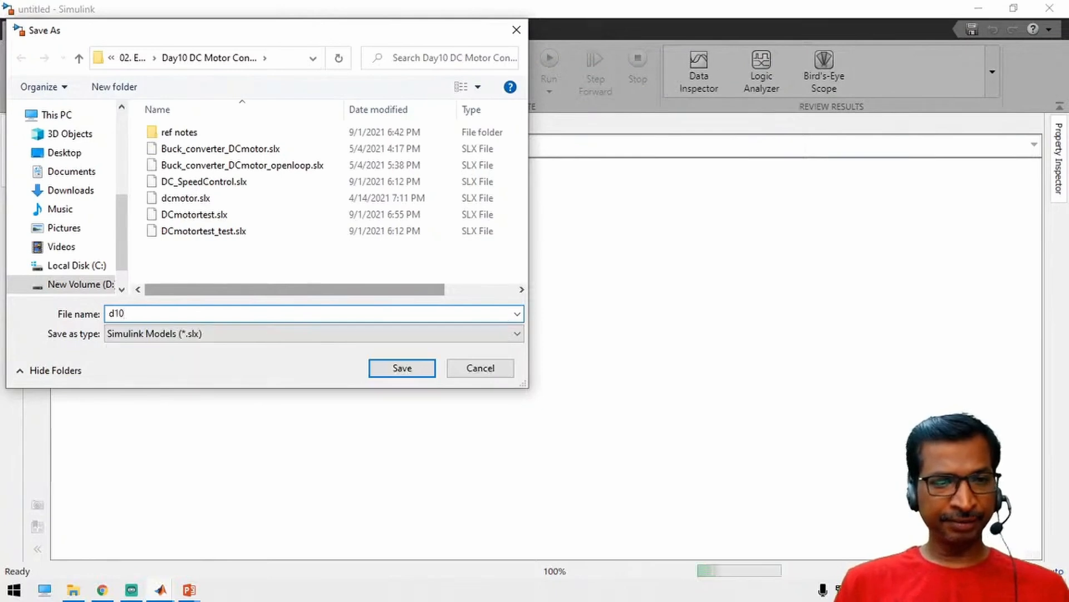
# Step: Save the new Simulink model as d10exp1
pyautogui.write('exp1')
pyautogui.press('Return')
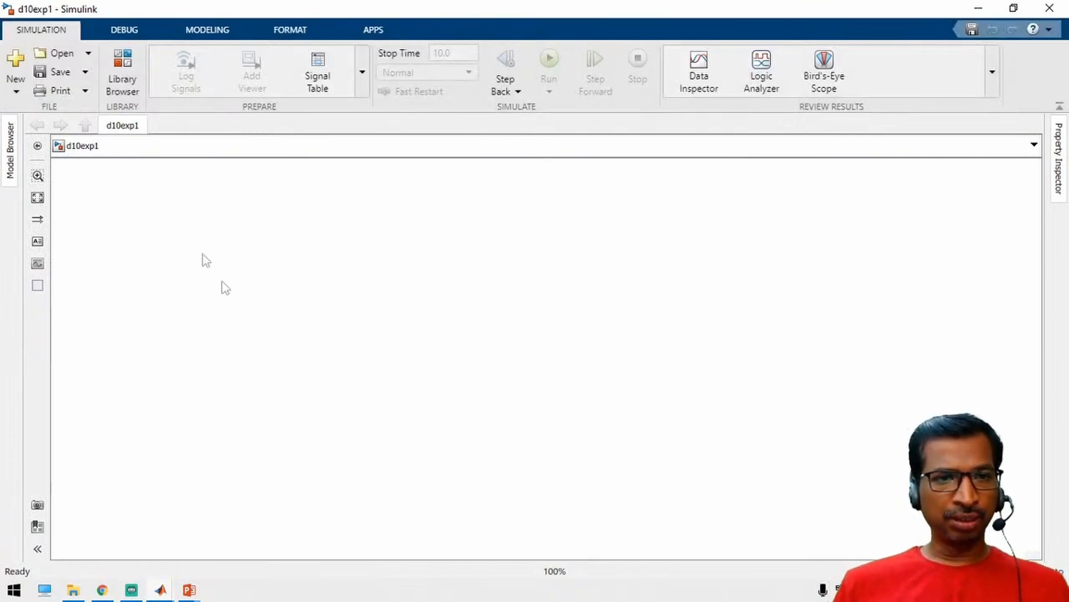
# Step: Add a DC Machine block from the Specialized Power Systems fundamental Machines library to the empty model
pyautogui.click(122, 78)
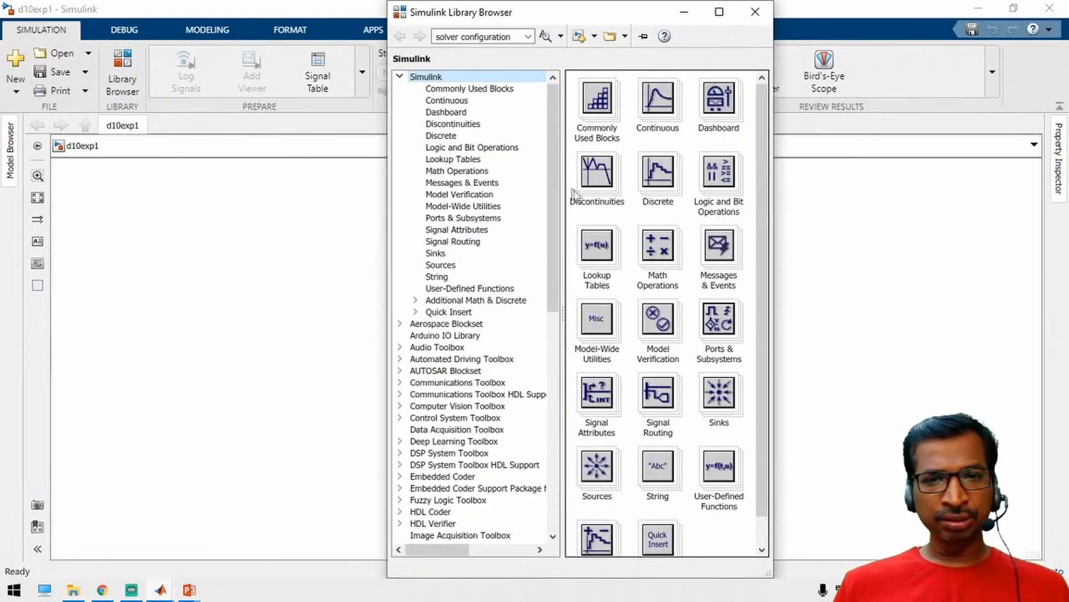
pyautogui.moveTo(553, 197); pyautogui.dragTo(554, 388)
pyautogui.click(400, 323)
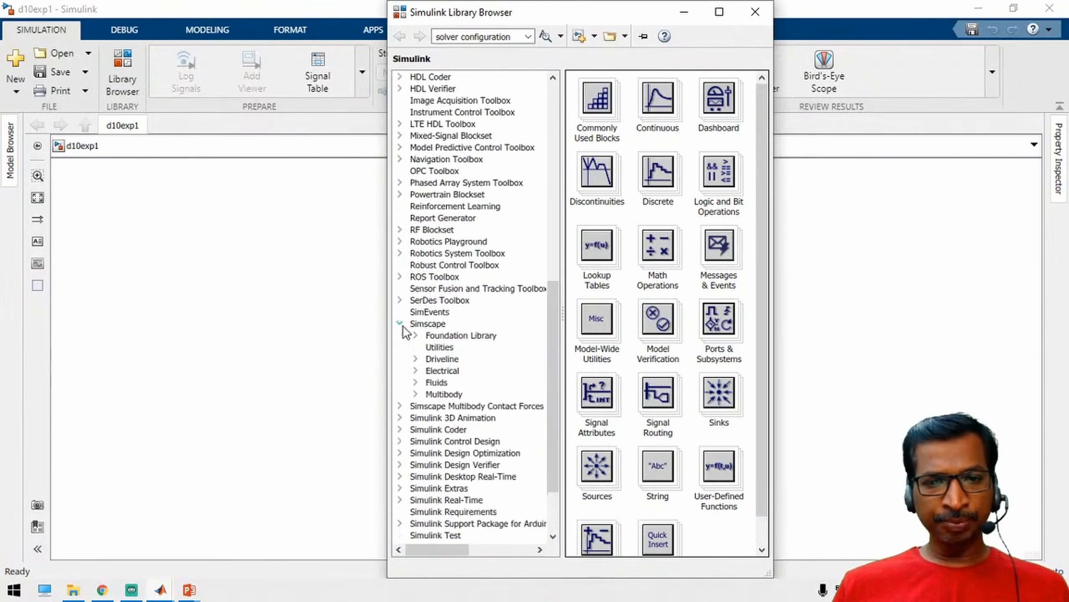
pyautogui.click(415, 370)
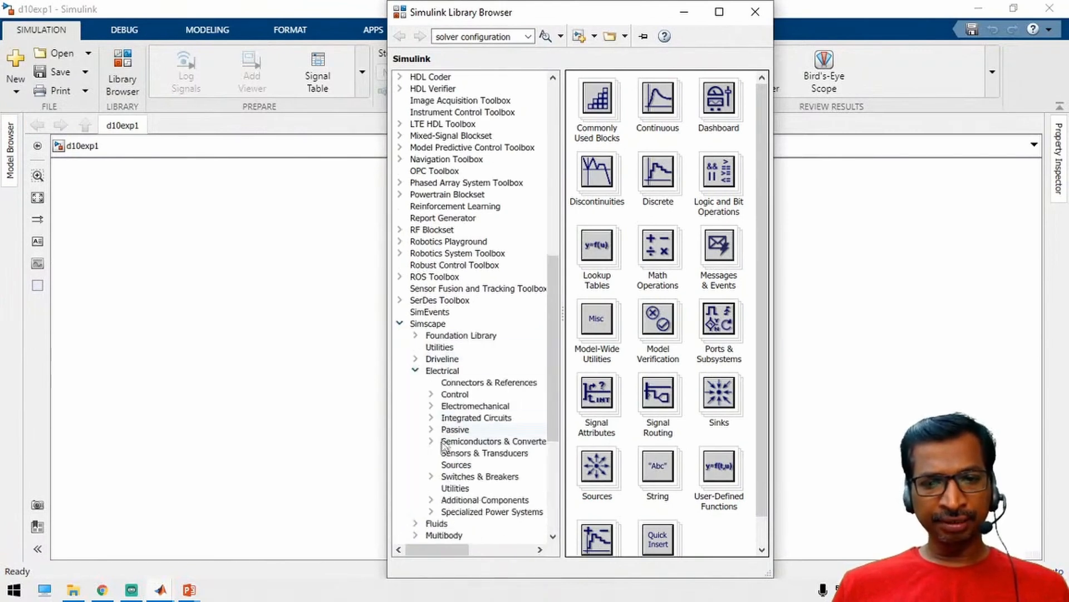
pyautogui.click(431, 511)
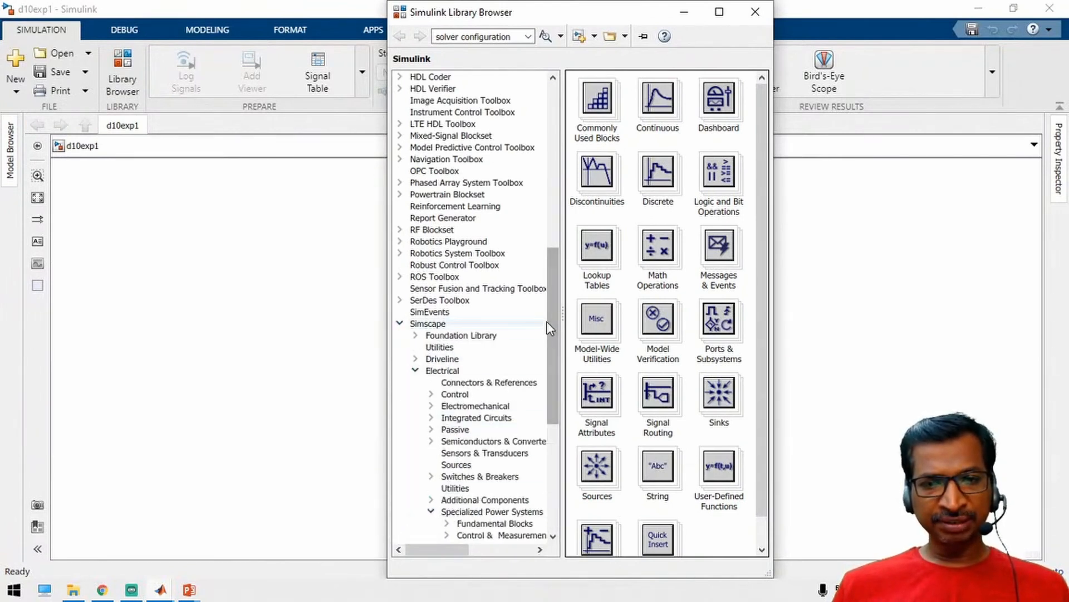
pyautogui.moveTo(549, 326); pyautogui.dragTo(549, 407)
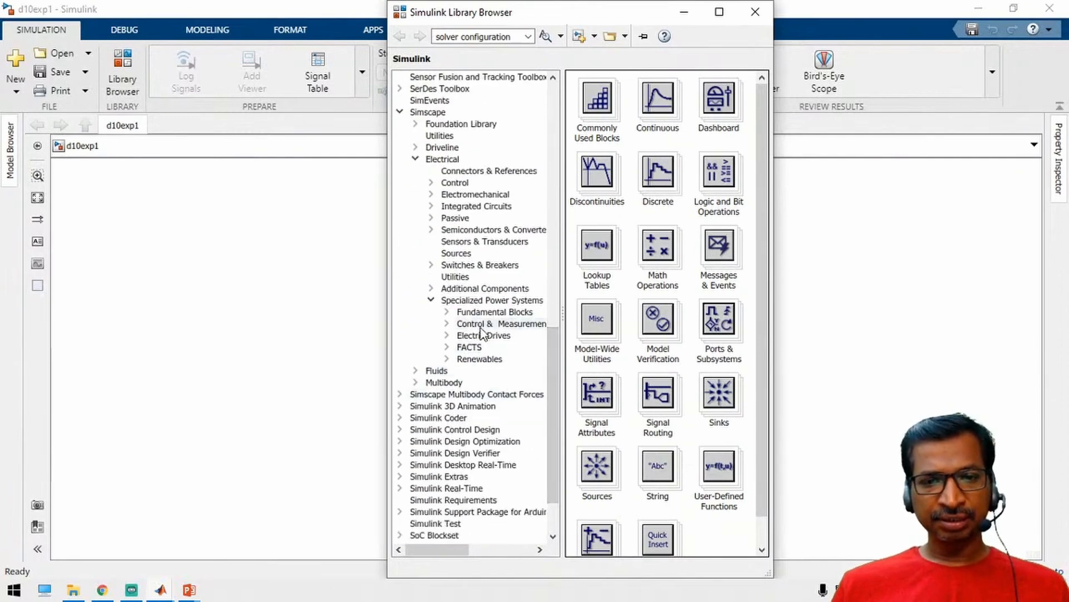
pyautogui.click(447, 313)
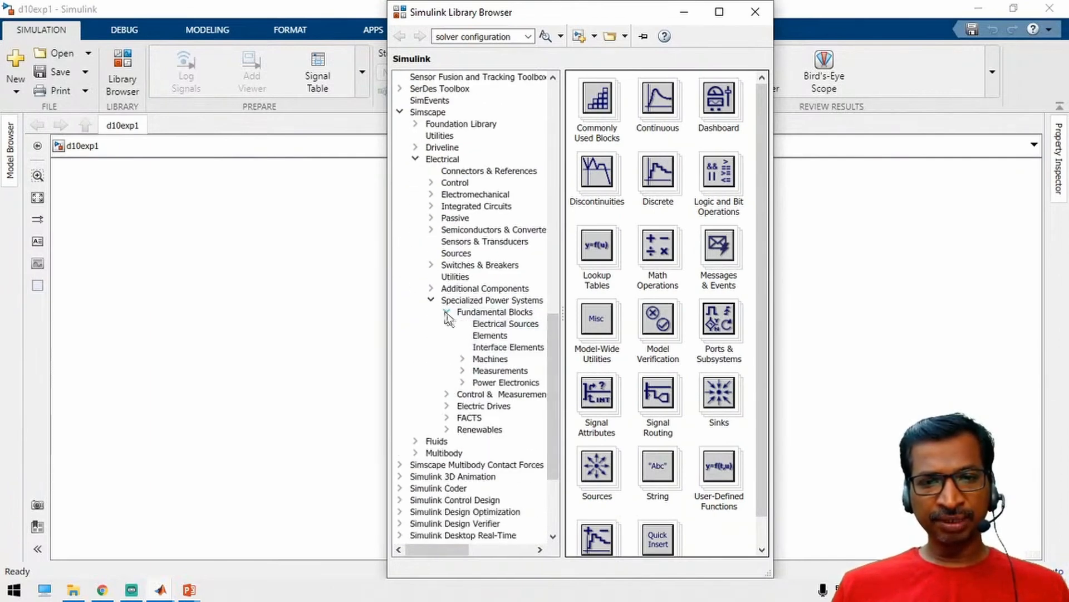
pyautogui.click(489, 360)
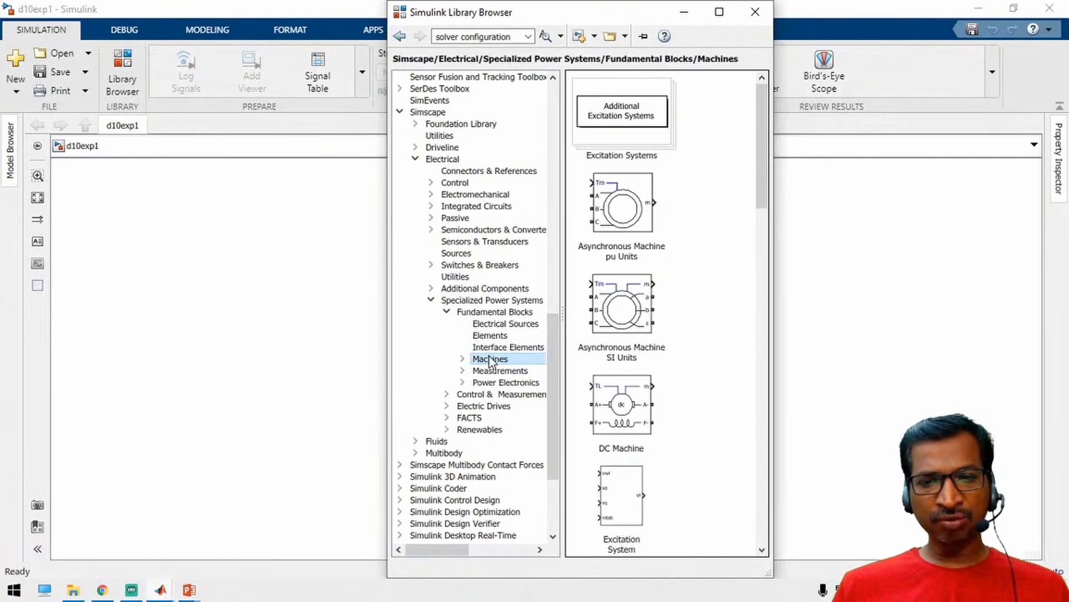
pyautogui.scroll(-1, 635, 411)
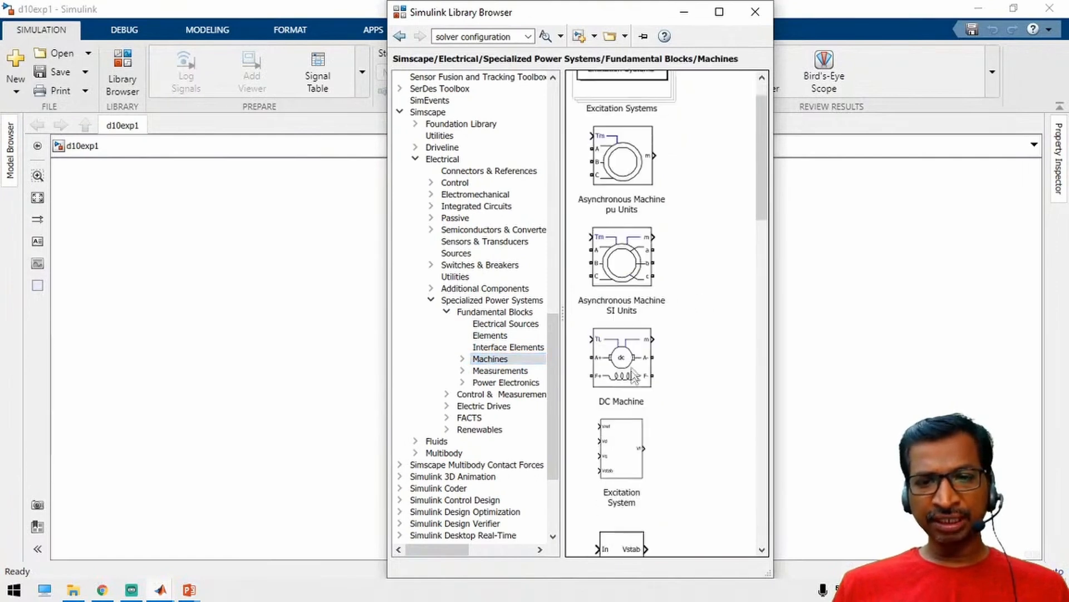
pyautogui.moveTo(637, 362); pyautogui.dragTo(346, 335)
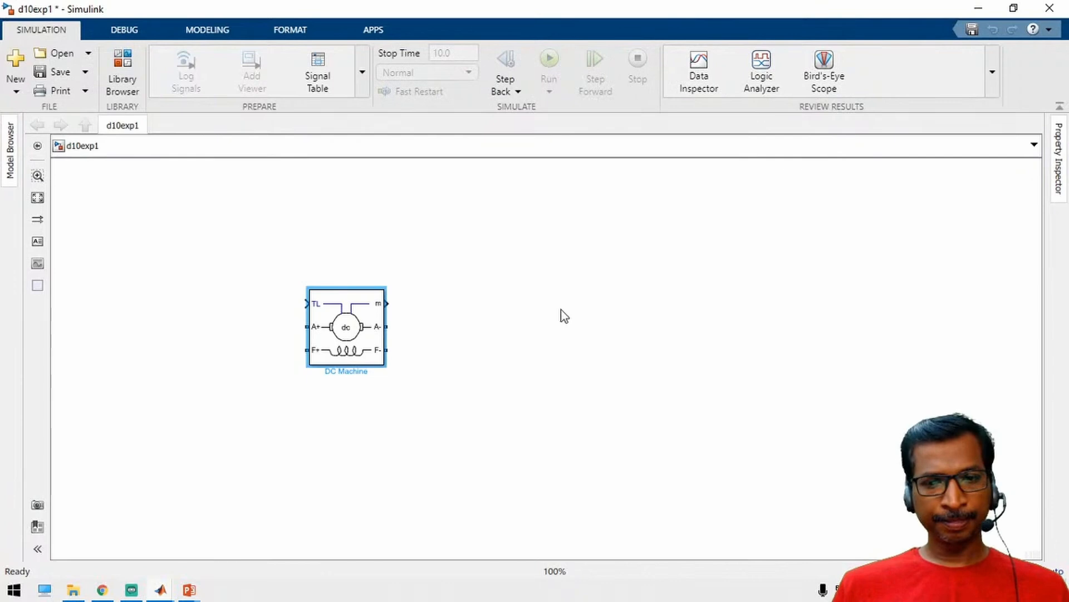
# Step: Move the DC Machine block to the middle of the canvas and save the model
pyautogui.hotkey('ctrl', 's')
pyautogui.moveTo(344, 326); pyautogui.dragTo(539, 316)
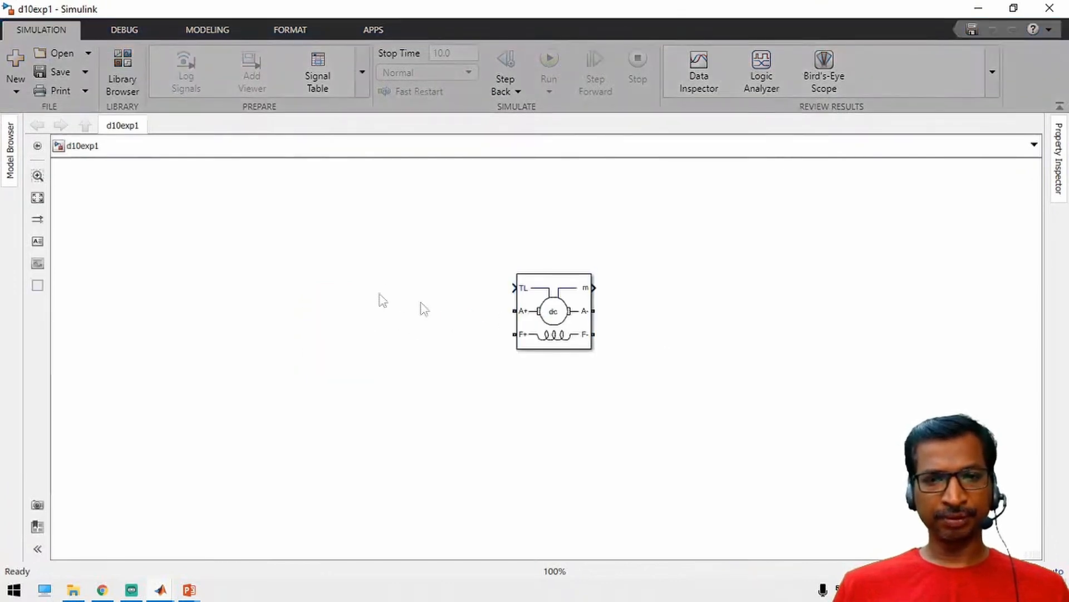
pyautogui.press('space')
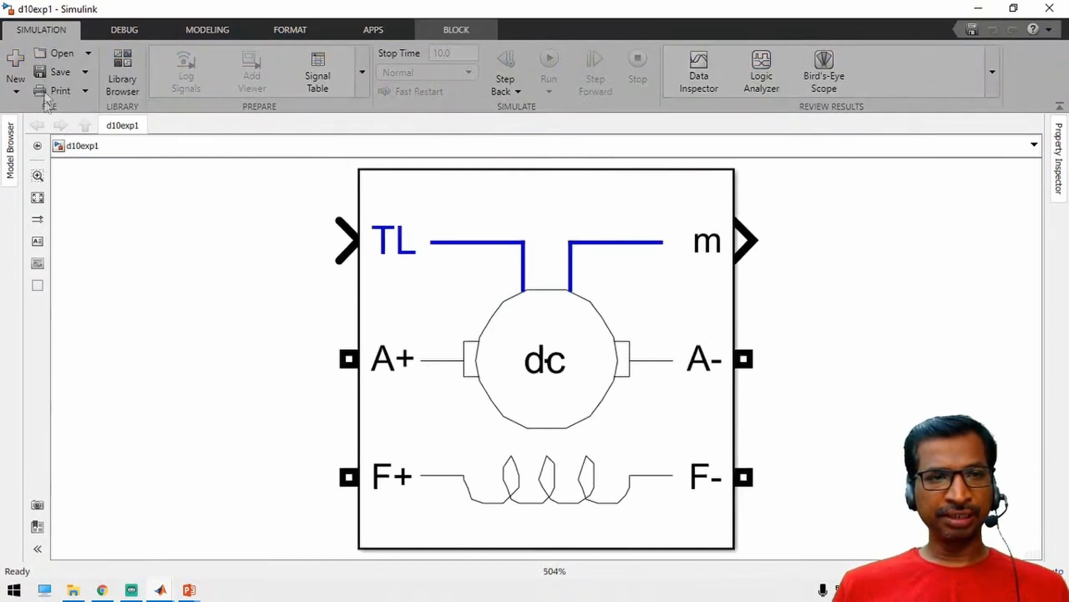
pyautogui.click(67, 73)
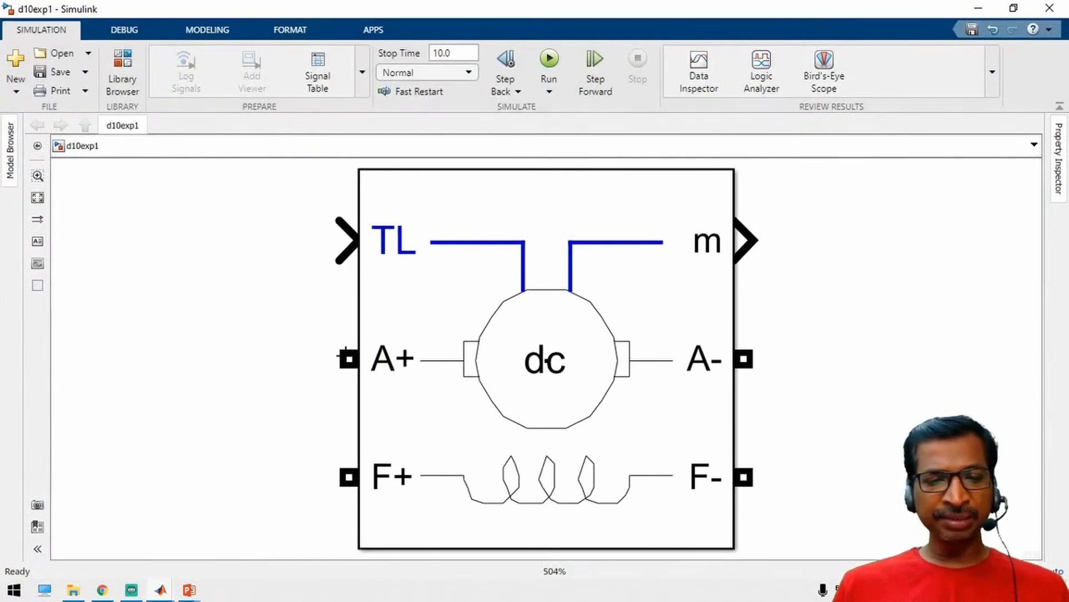
pyautogui.click(407, 491)
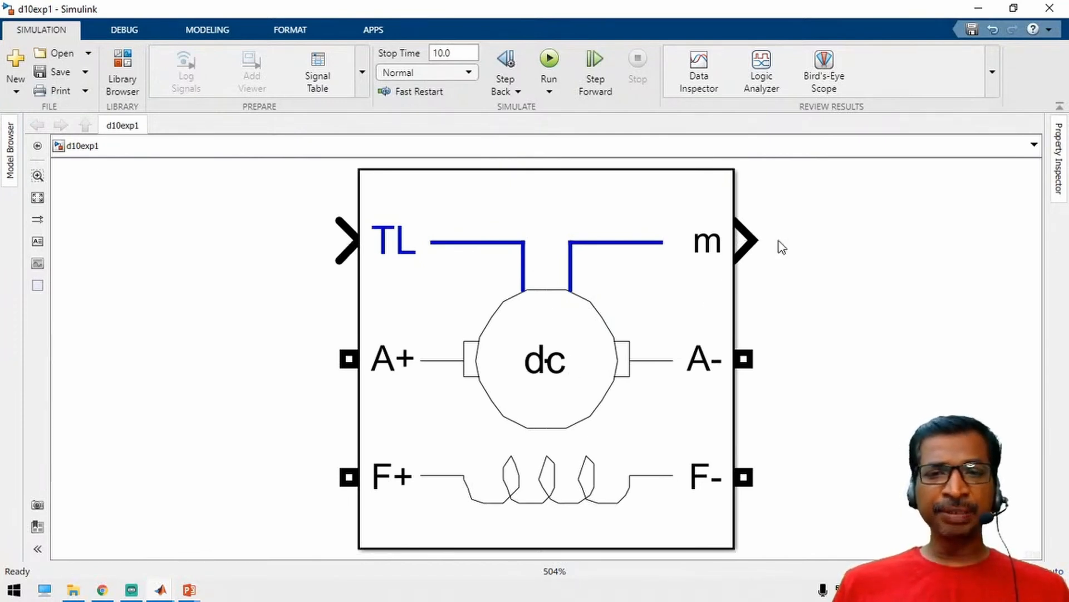
# Step: Add a Bus Selector block beside the DC Machine and connect the machine's m output to its input
pyautogui.scroll(-3, 629, 345)
pyautogui.moveTo(629, 354); pyautogui.dragTo(550, 323)
pyautogui.doubleClick(720, 255)
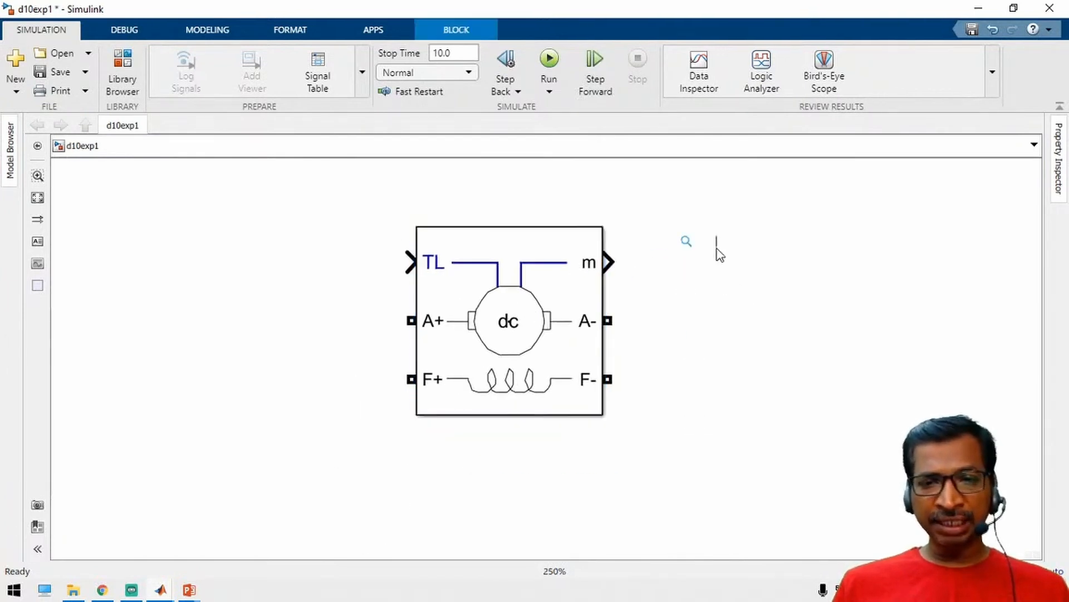
pyautogui.write('bus')
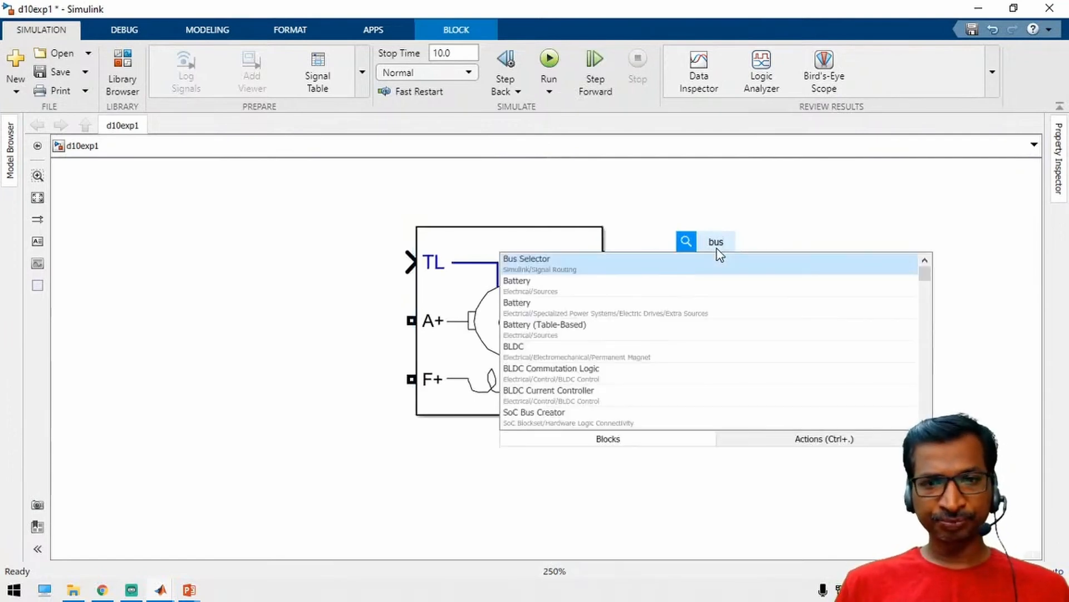
pyautogui.press('Return')
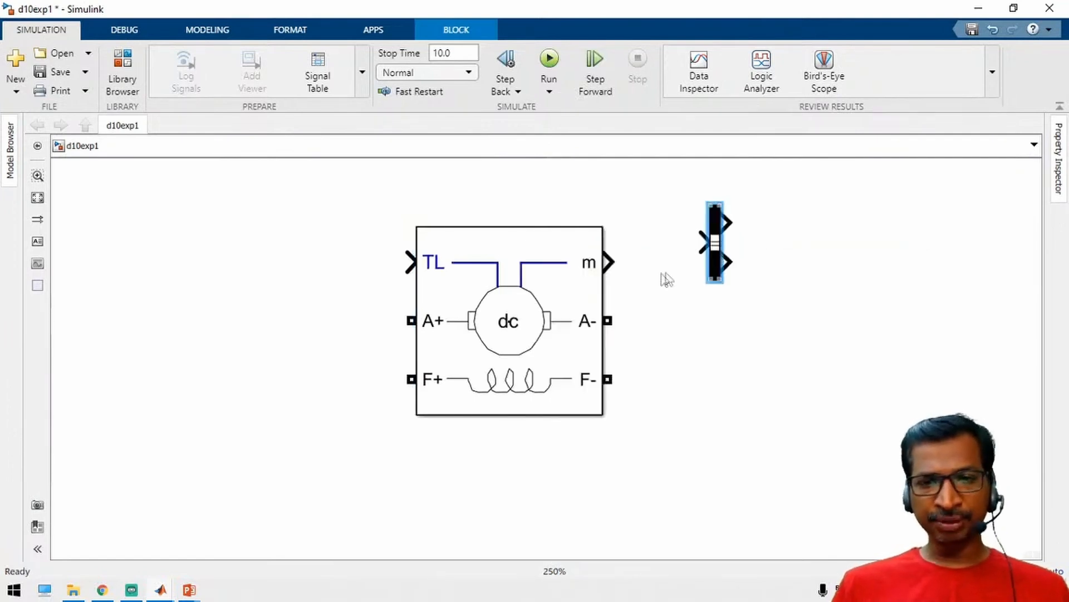
pyautogui.click(618, 263)
pyautogui.moveTo(635, 254); pyautogui.dragTo(718, 278)
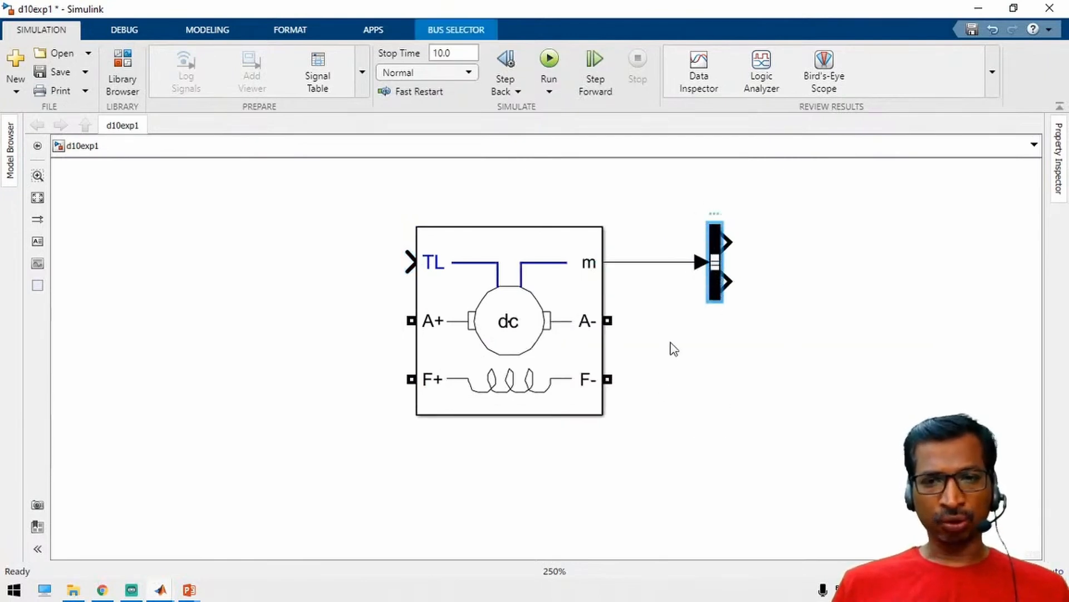
# Step: Replace the Bus Selector's default signals with Speed wm, Armature current ia and Electrical torque Te
pyautogui.click(433, 213)
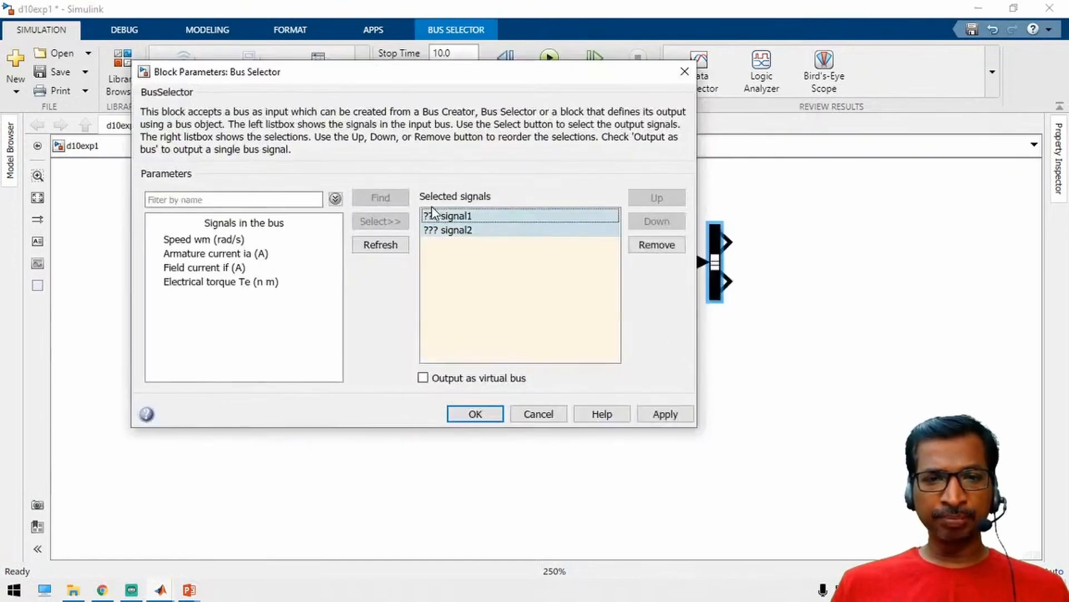
pyautogui.click(656, 244)
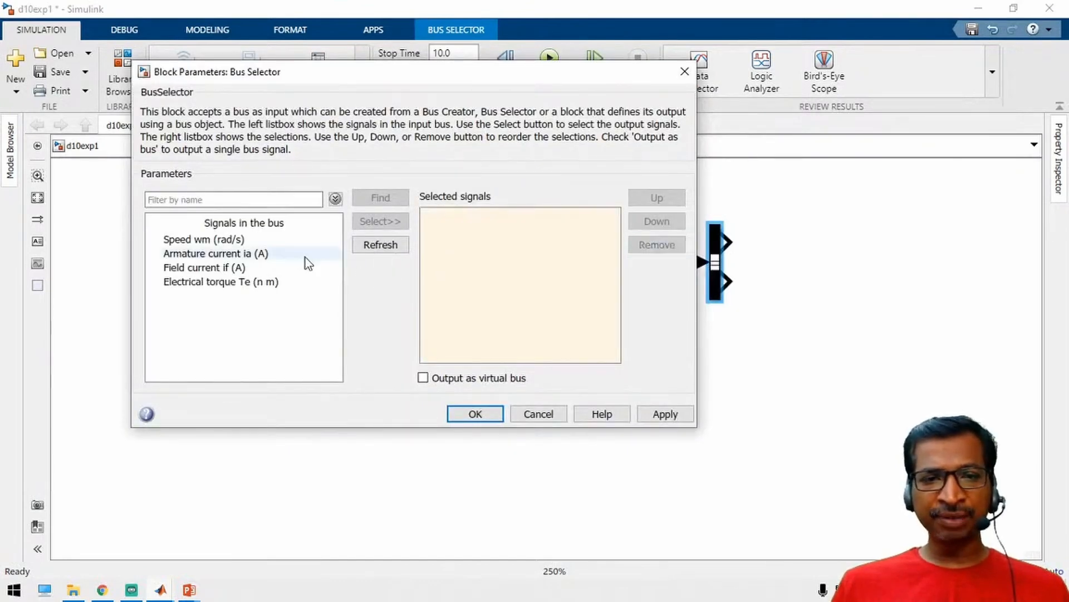
pyautogui.click(237, 240)
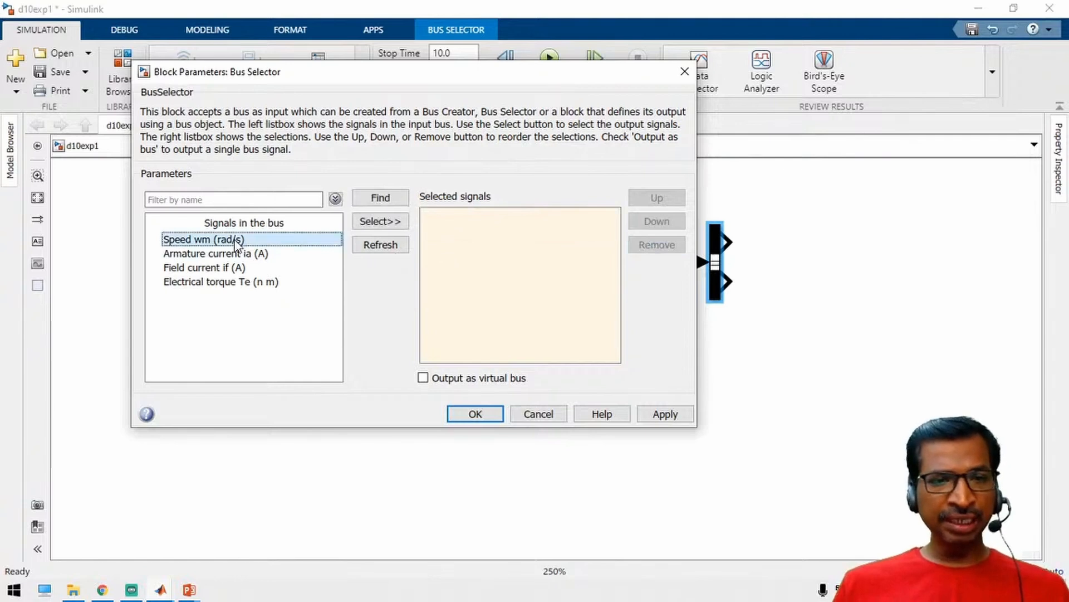
pyautogui.keyDown('ctrl'); pyautogui.click(223, 254); pyautogui.keyUp('ctrl')
pyautogui.keyDown('ctrl'); pyautogui.click(221, 282); pyautogui.keyUp('ctrl')
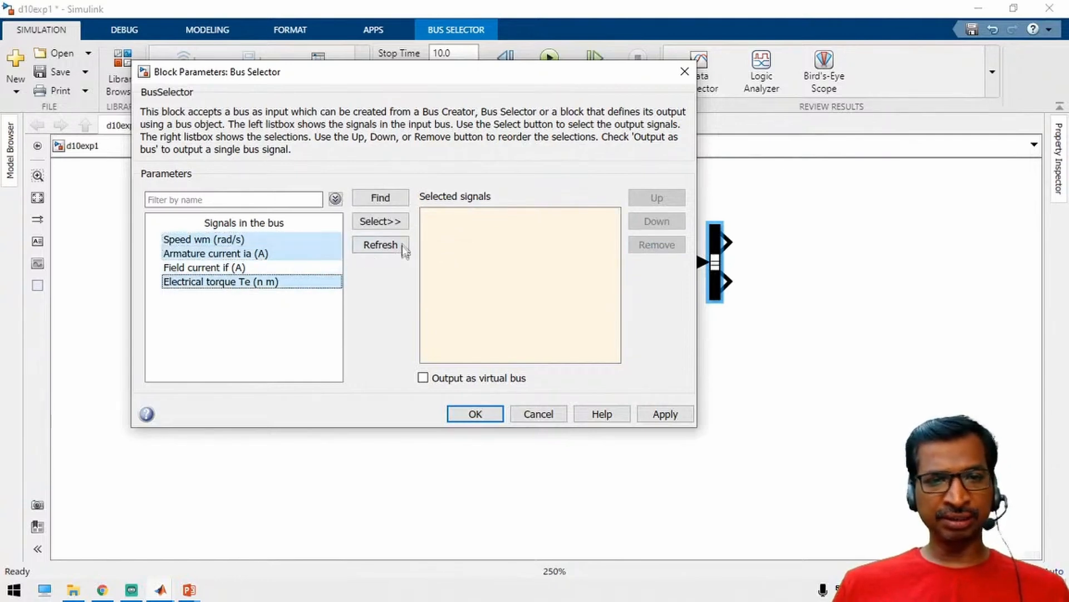
pyautogui.click(380, 221)
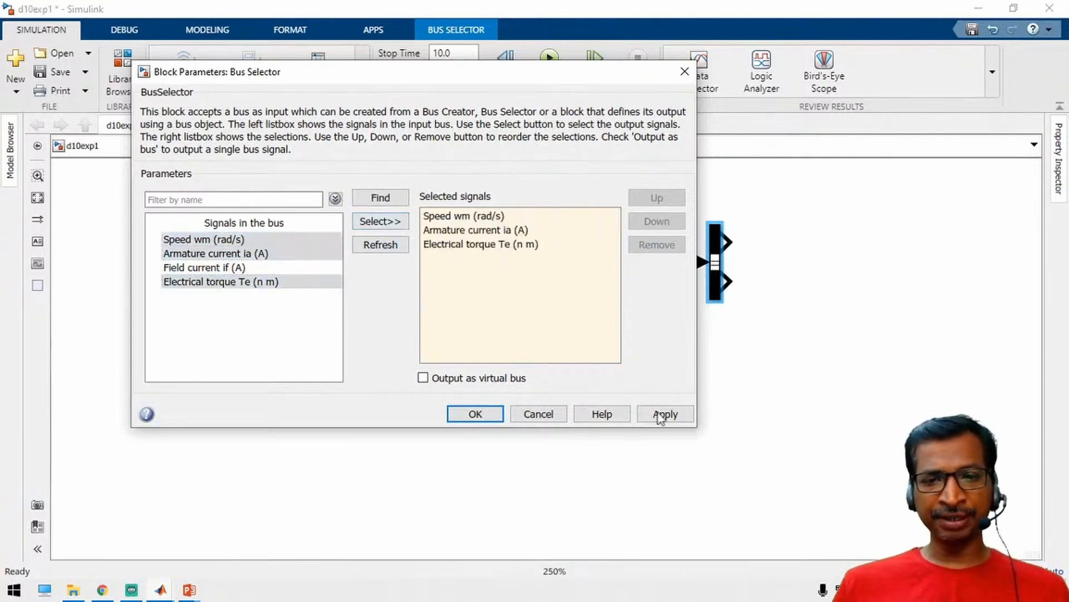
pyautogui.click(665, 413)
pyautogui.click(475, 413)
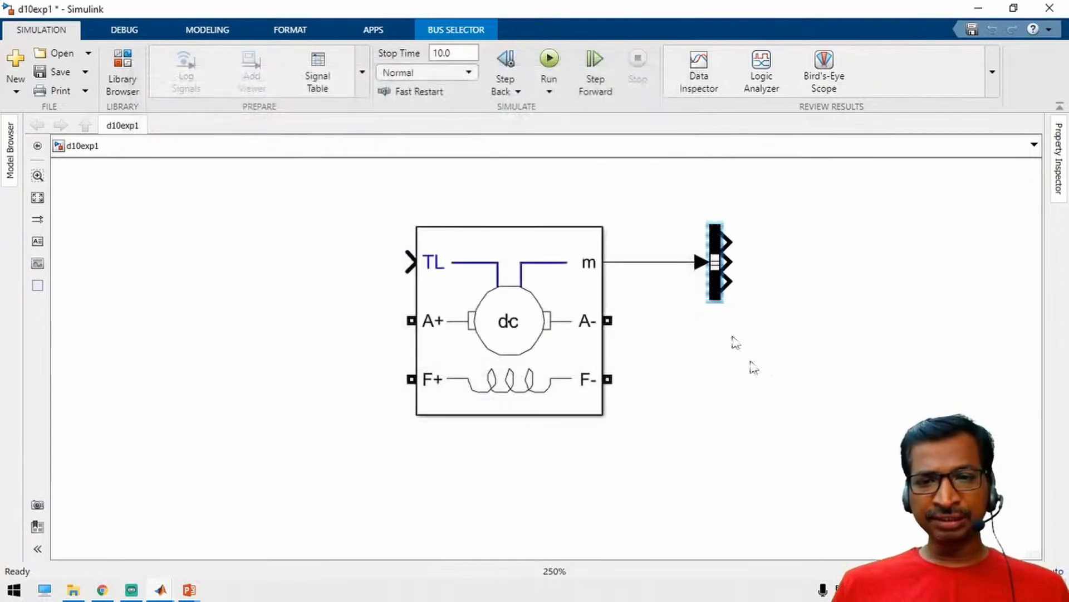
# Step: Lengthen the Bus Selector block and shift it so its input line from the m port runs straight
pyautogui.moveTo(710, 301); pyautogui.dragTo(716, 320)
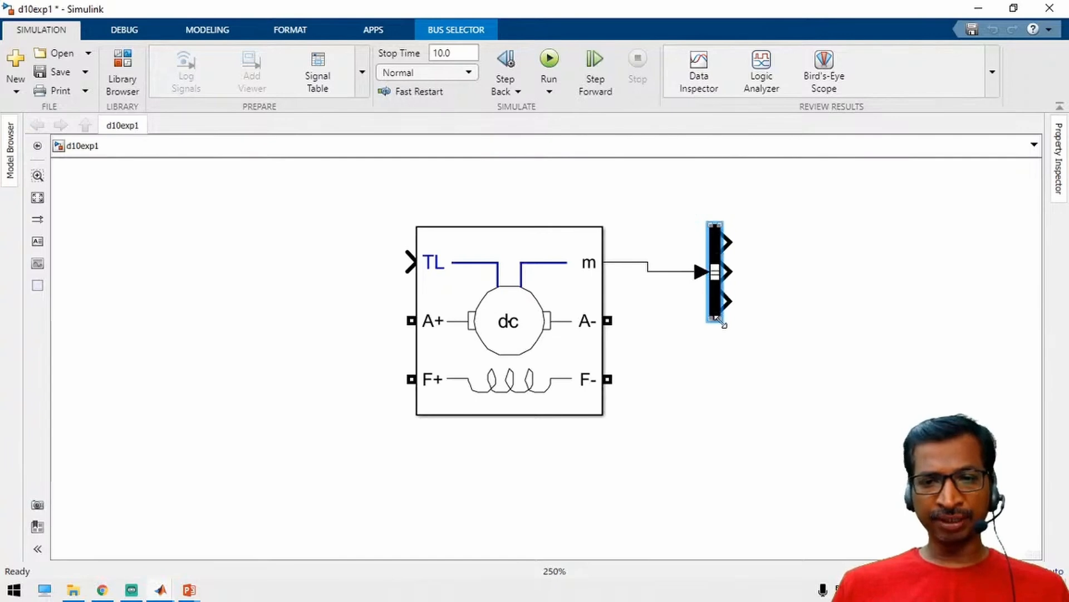
pyautogui.click(763, 396)
pyautogui.moveTo(714, 302); pyautogui.dragTo(714, 293)
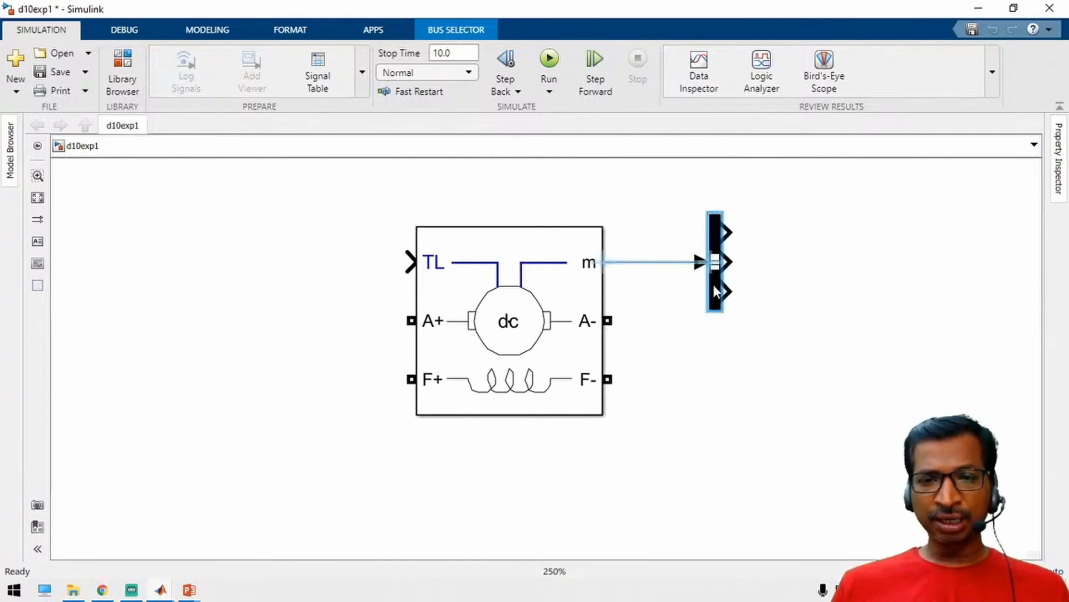
pyautogui.click(738, 413)
# Step: Set the DC Machine's preset model to 01: 5HP 240V 1750RPM Field:300V
pyautogui.doubleClick(481, 313)
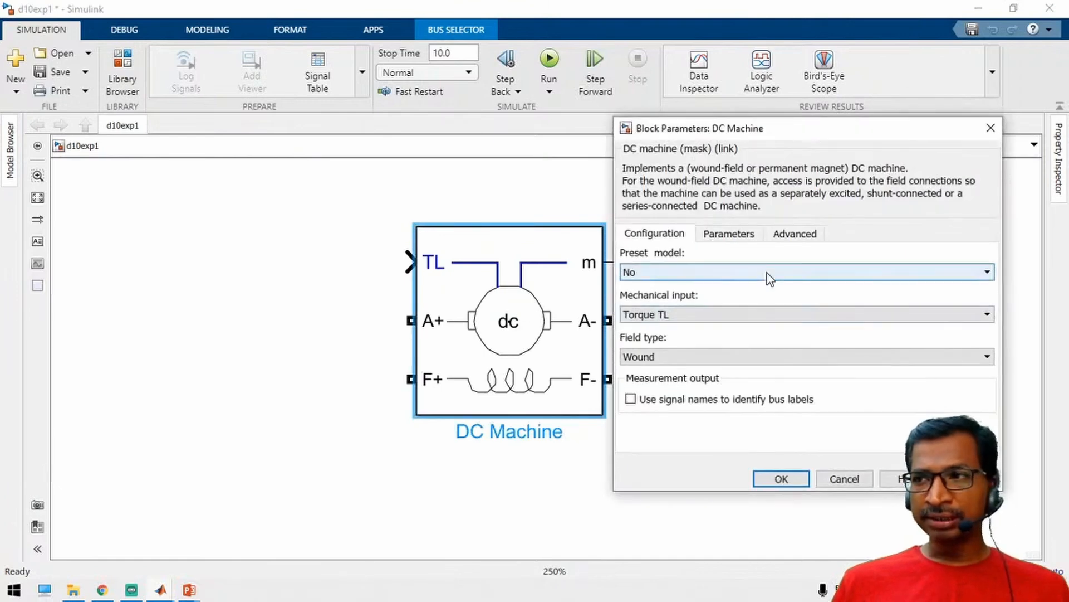
pyautogui.click(741, 275)
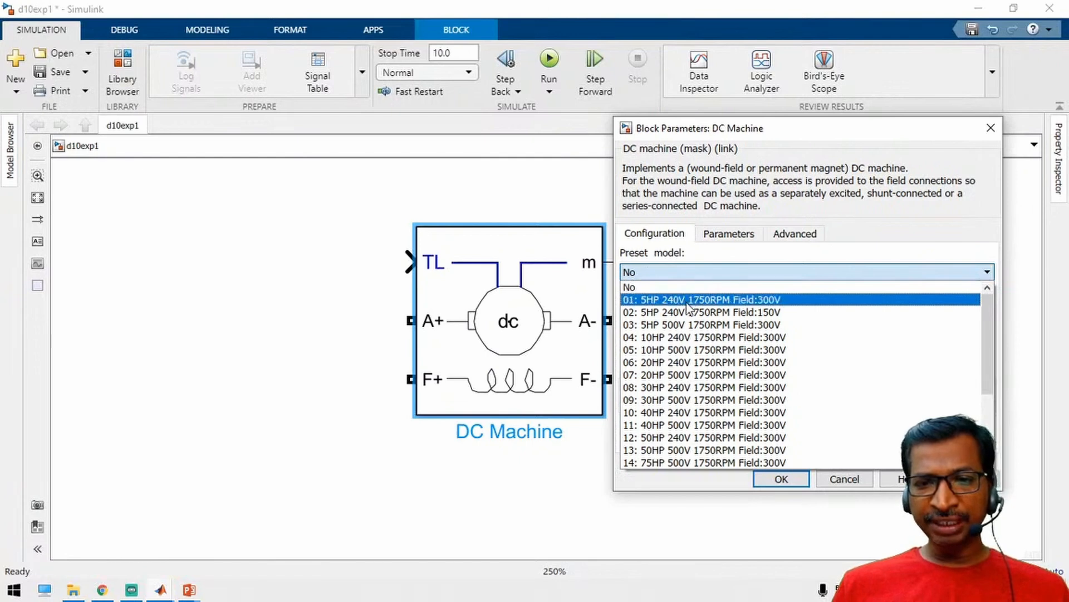
pyautogui.click(741, 301)
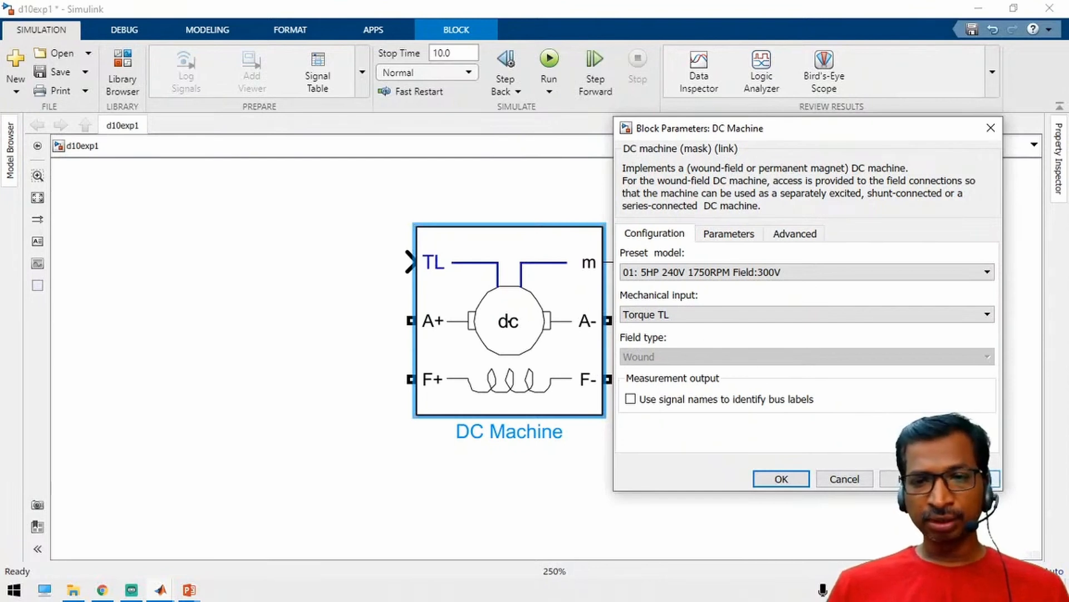
pyautogui.click(774, 479)
pyautogui.click(188, 445)
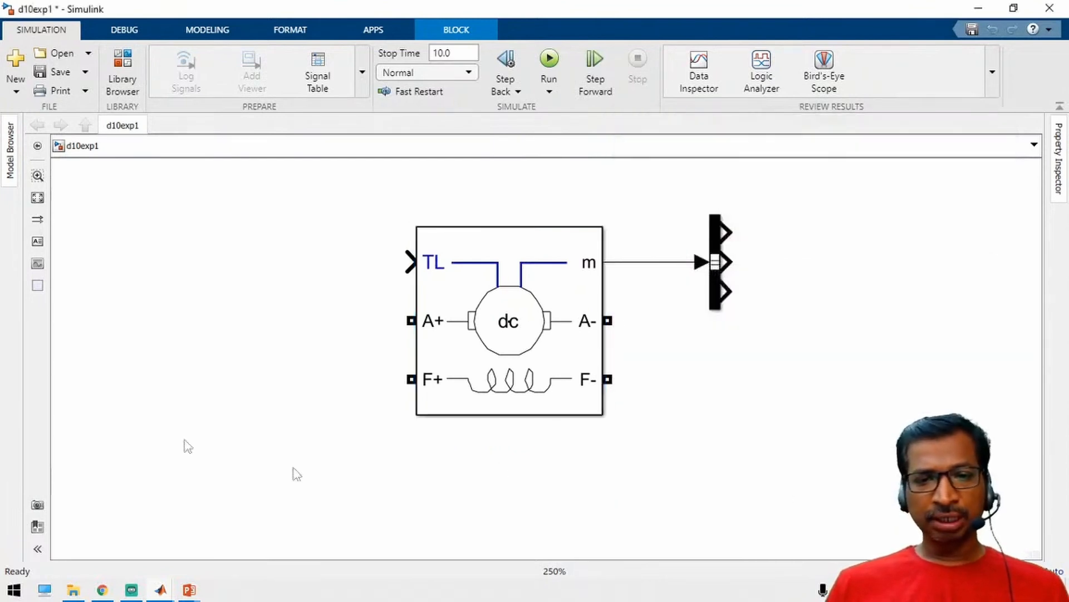
# Step: Add a DC Voltage Source block to the lower left of the DC Machine and connect its positive terminal to A+
pyautogui.doubleClick(264, 385)
pyautogui.write('dc')
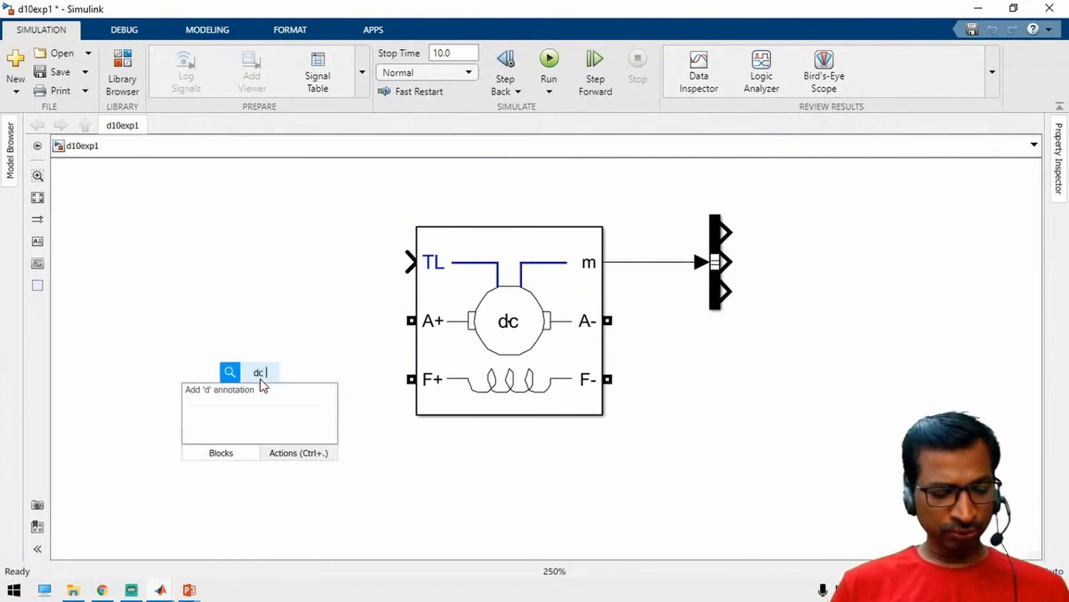
pyautogui.write(' voltage')
pyautogui.press('Return')
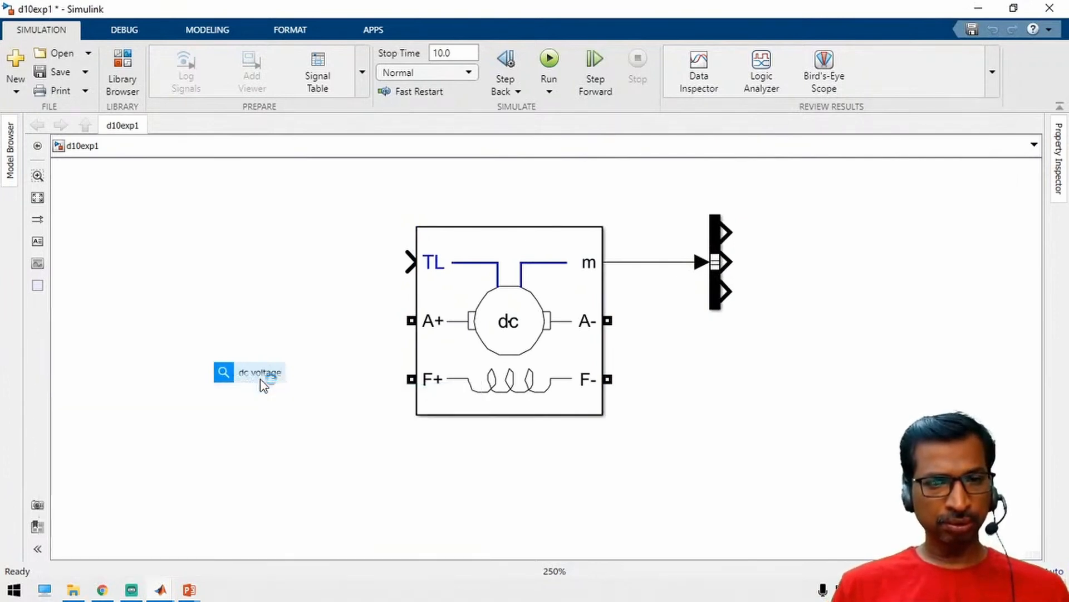
pyautogui.moveTo(264, 386); pyautogui.dragTo(176, 435)
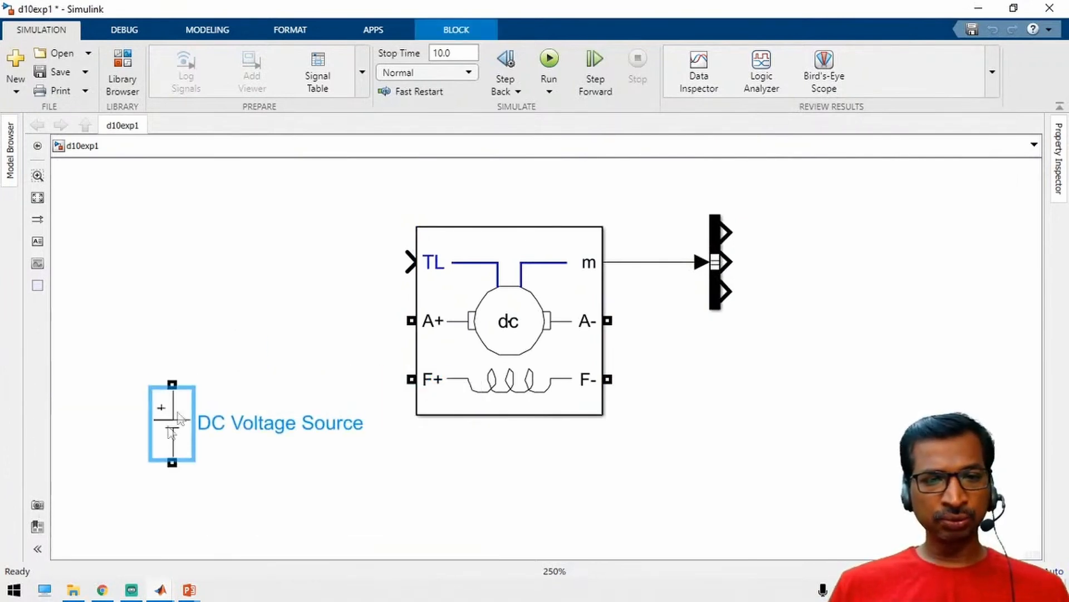
pyautogui.click(220, 365)
pyautogui.moveTo(172, 384); pyautogui.dragTo(412, 320)
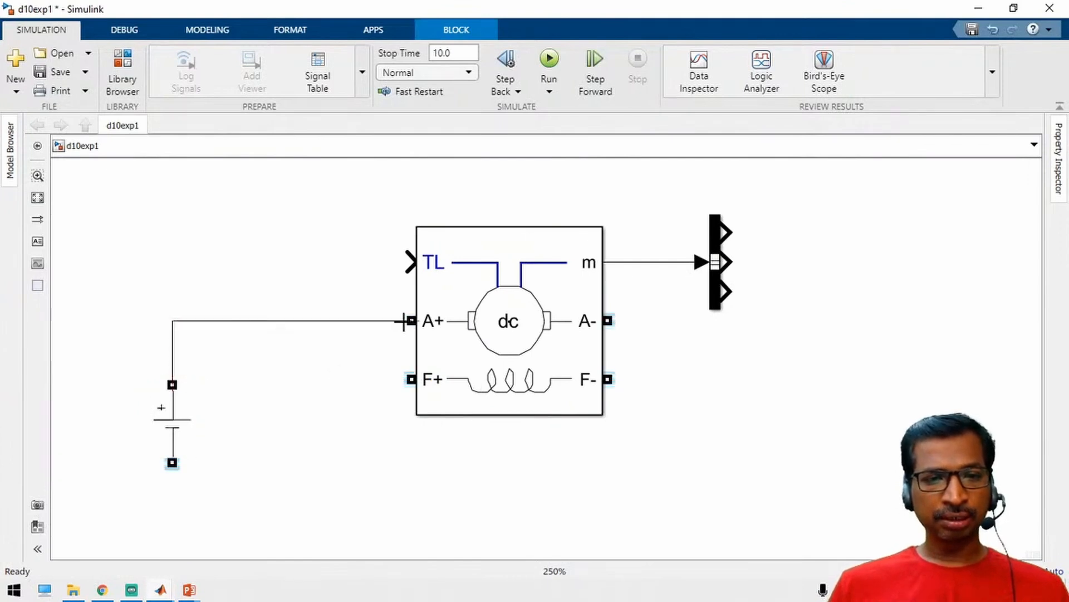
# Step: Rename the DC Voltage Source block as Vdc Armature
pyautogui.click(156, 443)
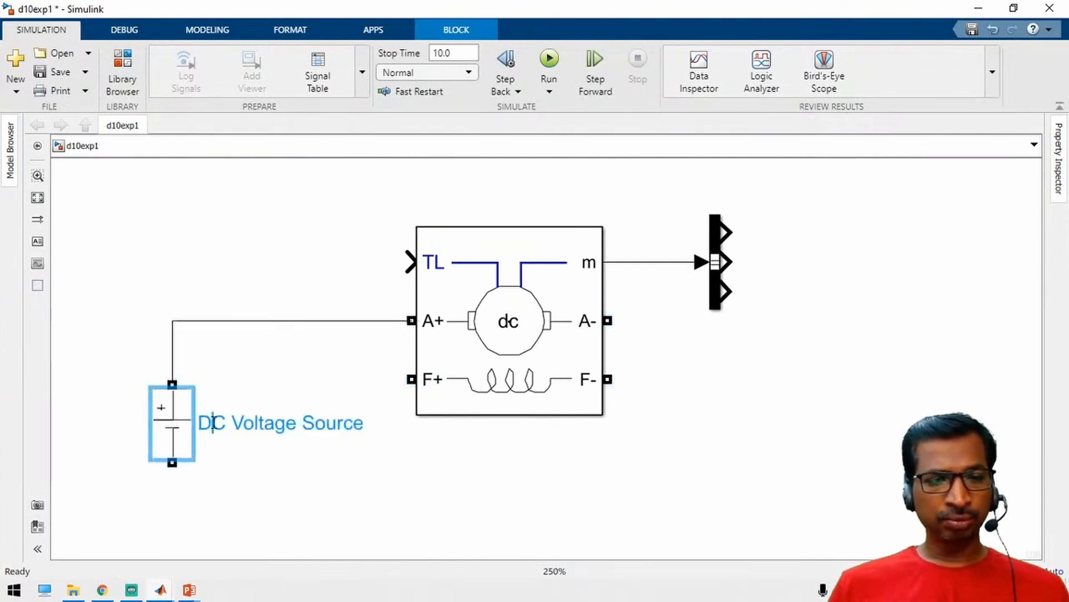
pyautogui.click(227, 423)
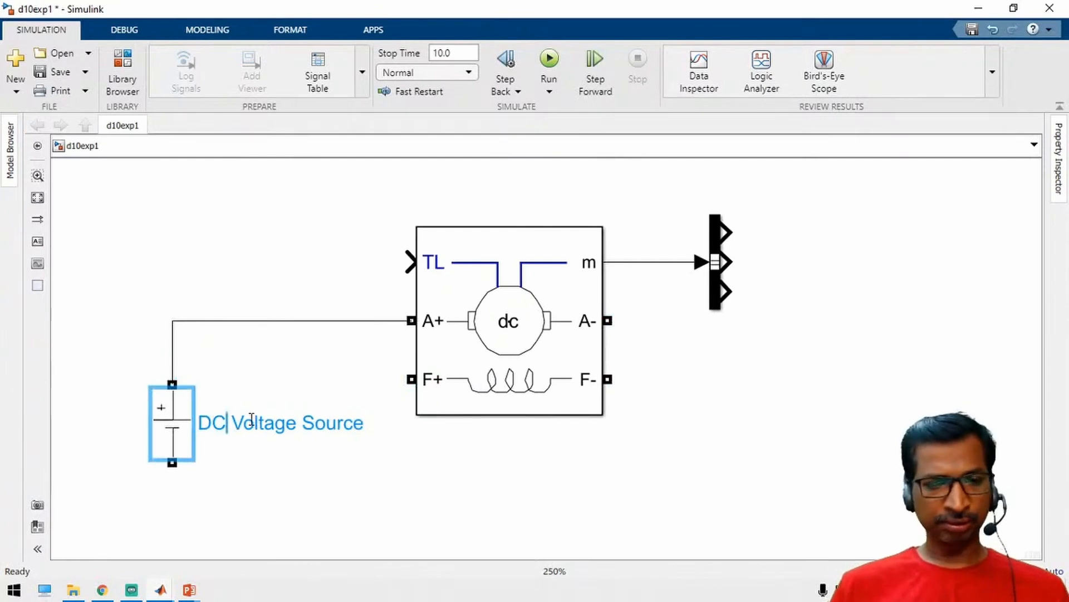
pyautogui.hotkey('ctrl', 'a')
pyautogui.write('V')
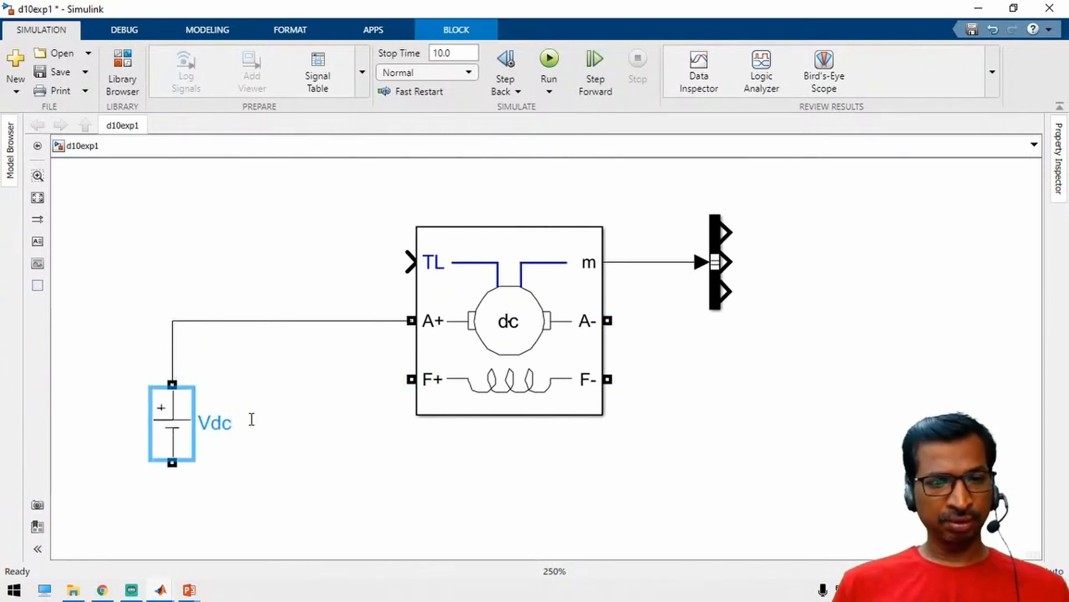
pyautogui.write('dc Arma')
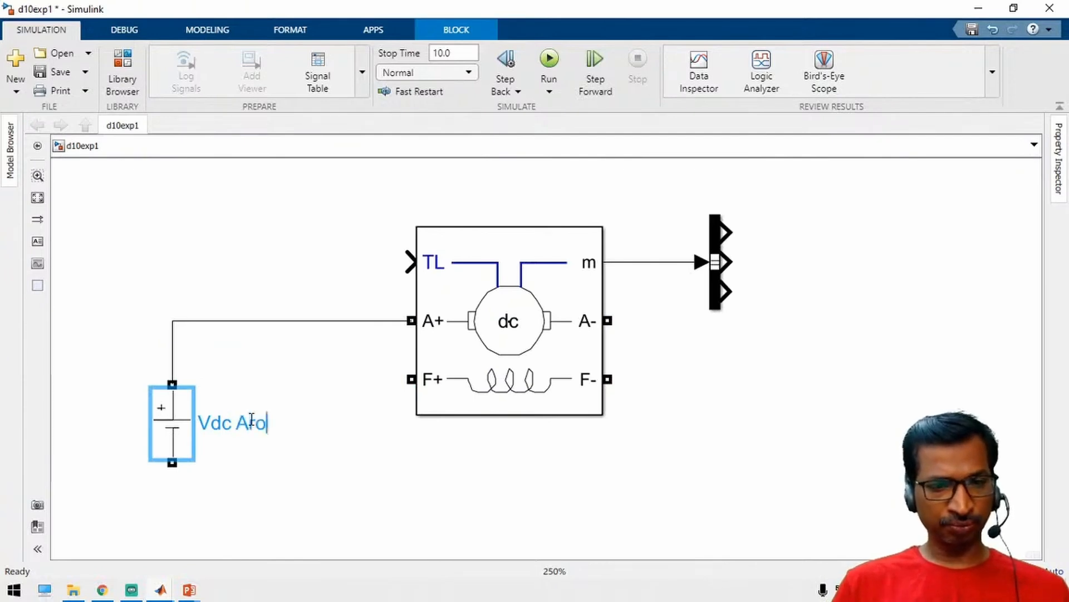
pyautogui.press('BackSpace')
pyautogui.press('BackSpace')
pyautogui.write('rmature')
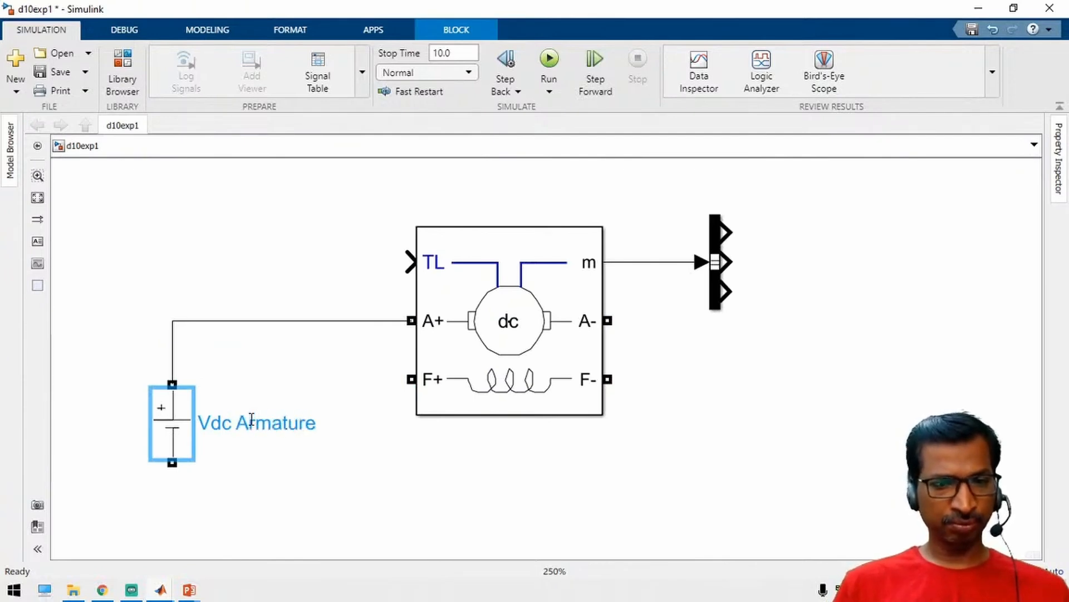
pyautogui.click(292, 471)
# Step: Move the Vdc Armature name label to the left side of its voltage source block
pyautogui.click(173, 435)
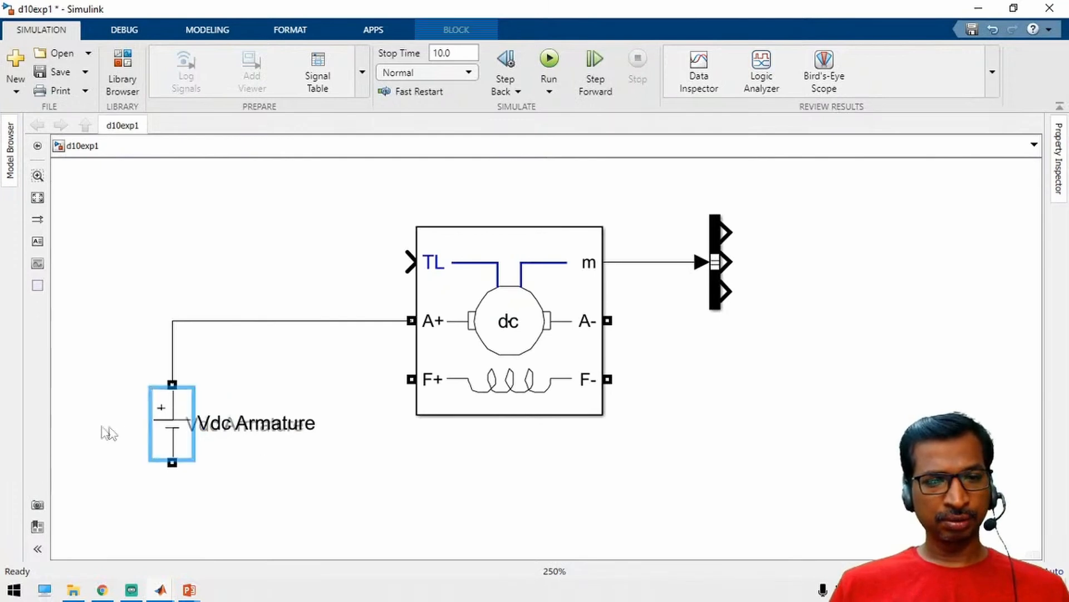
pyautogui.moveTo(103, 428); pyautogui.dragTo(85, 424)
pyautogui.click(248, 441)
# Step: Duplicate the armature source beside itself as Vdc Field and connect the copy's positive terminal to F+
pyautogui.click(185, 425)
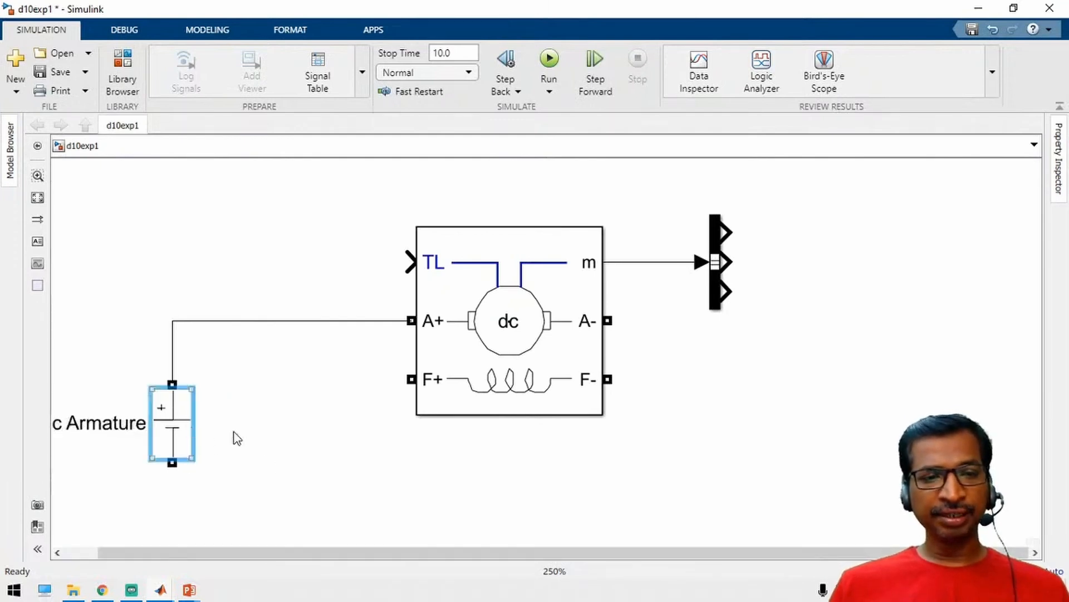
pyautogui.moveTo(233, 432); pyautogui.dragTo(311, 447)
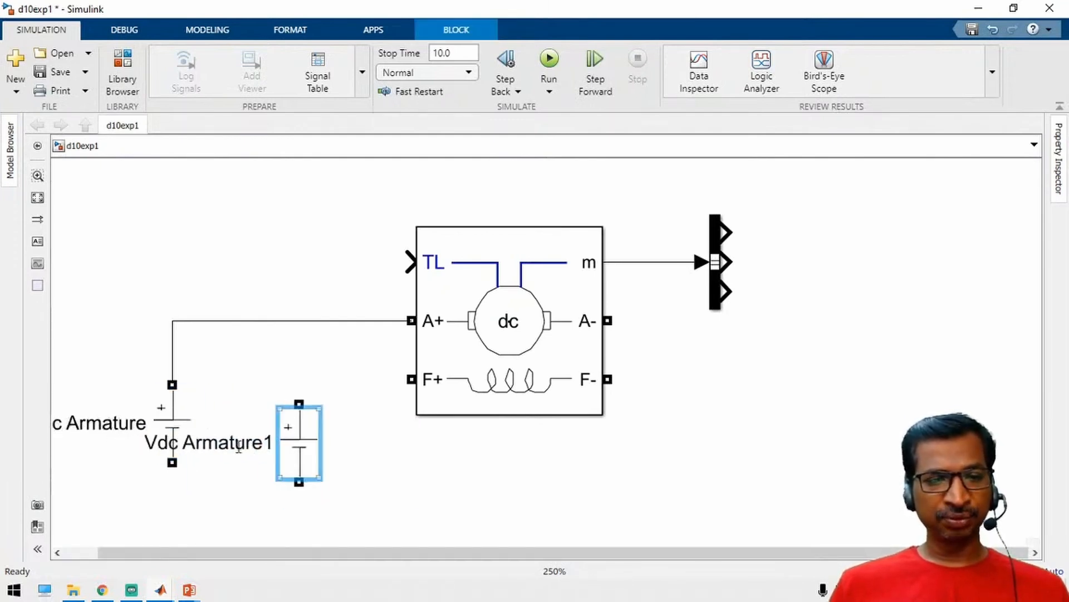
pyautogui.doubleClick(238, 446)
pyautogui.write('Field')
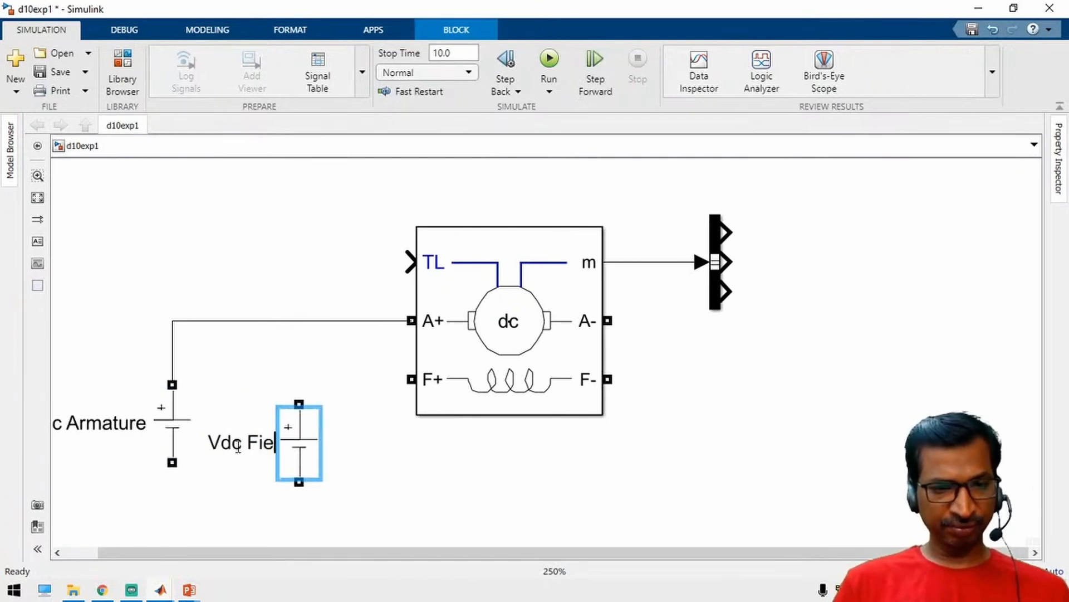
pyautogui.click(239, 524)
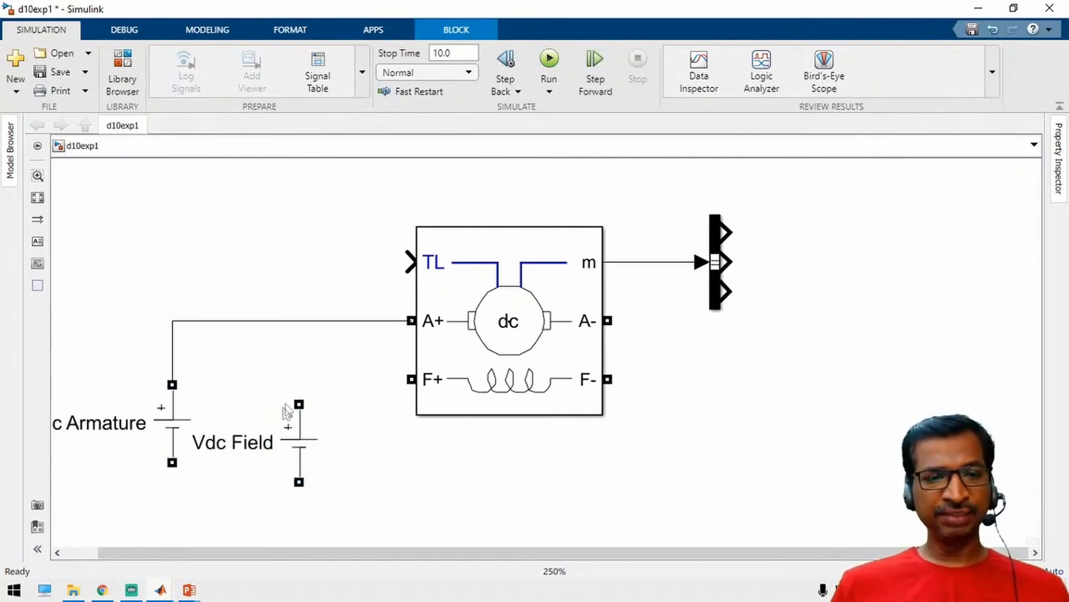
pyautogui.moveTo(299, 404); pyautogui.dragTo(411, 378)
# Step: Set the Vdc Armature source's amplitude to 240 V
pyautogui.doubleClick(166, 427)
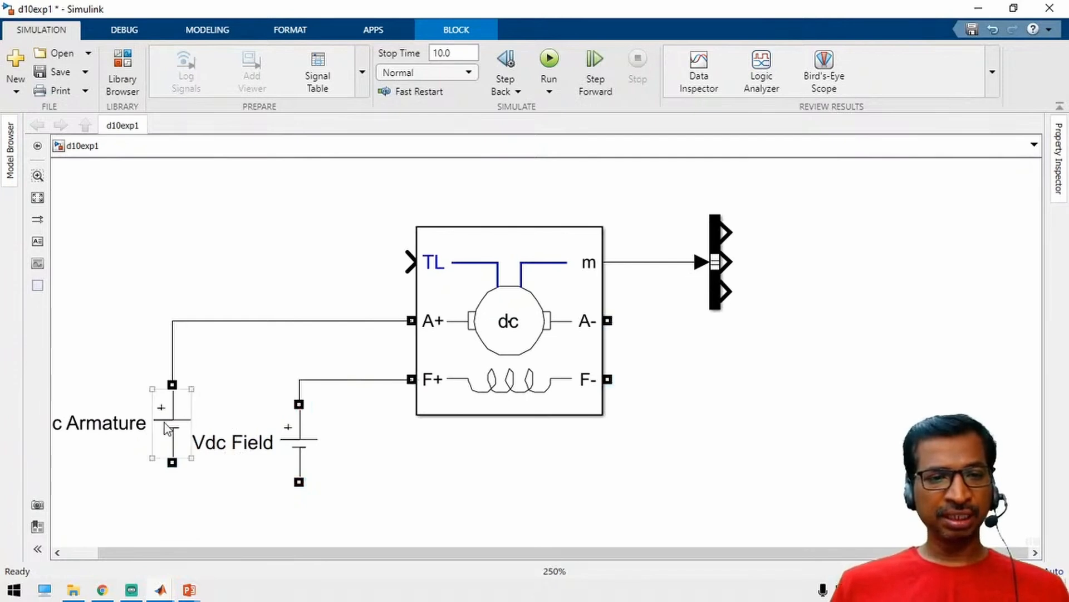
pyautogui.doubleClick(243, 425)
pyautogui.write('240')
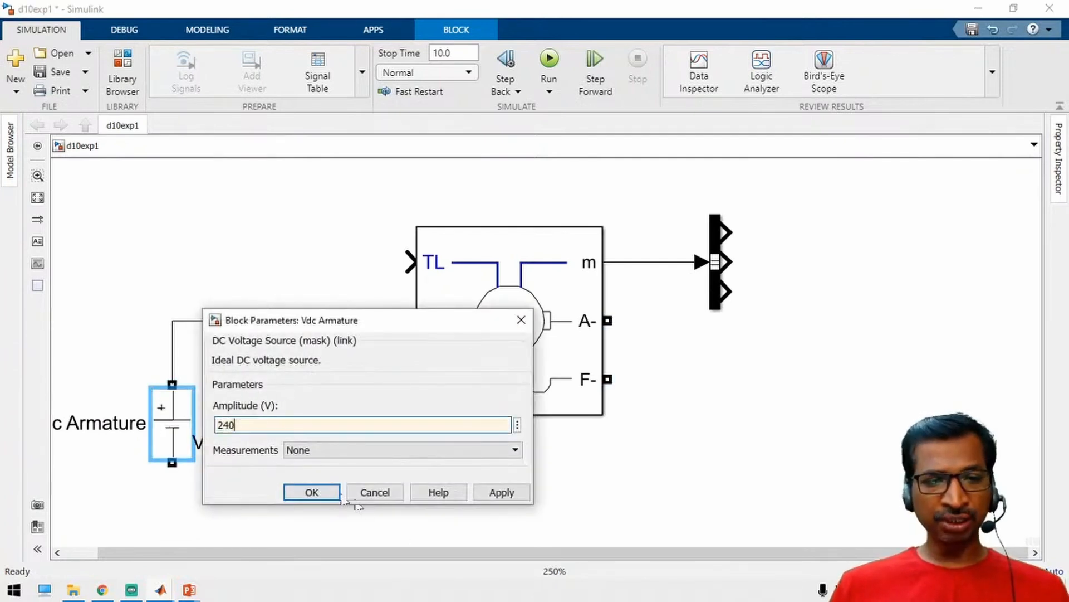
pyautogui.click(312, 491)
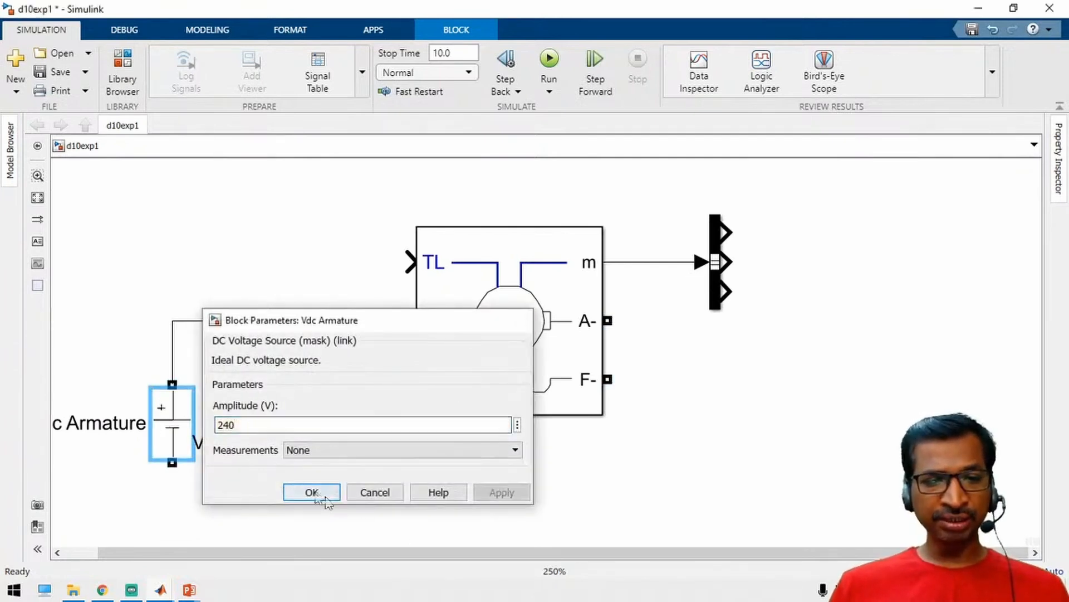
# Step: Set the Vdc Field source's amplitude to 300 V
pyautogui.click(309, 452)
pyautogui.doubleClick(309, 452)
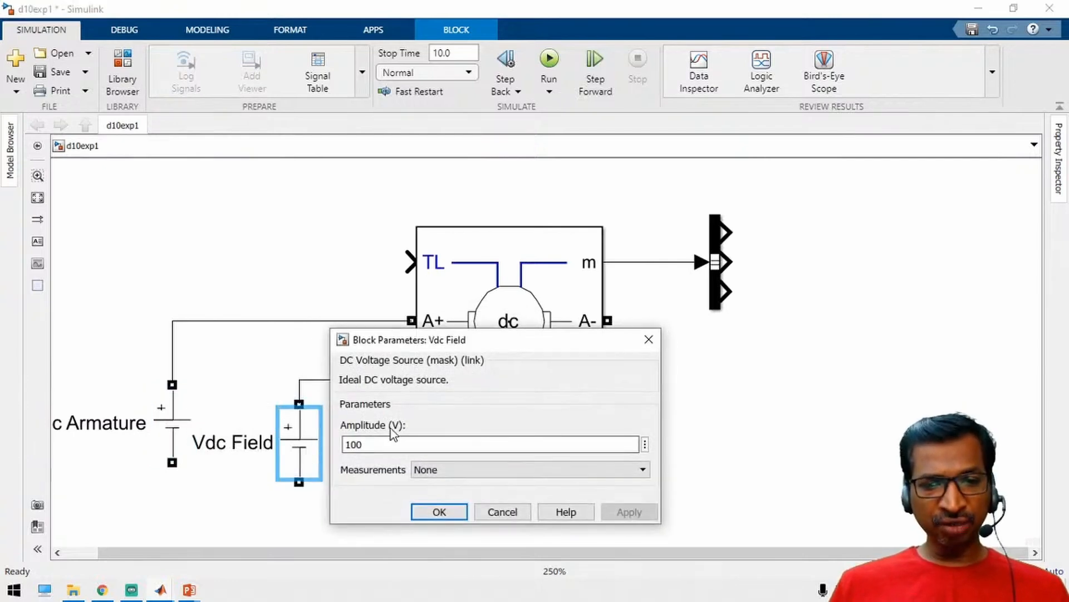
pyautogui.write('3')
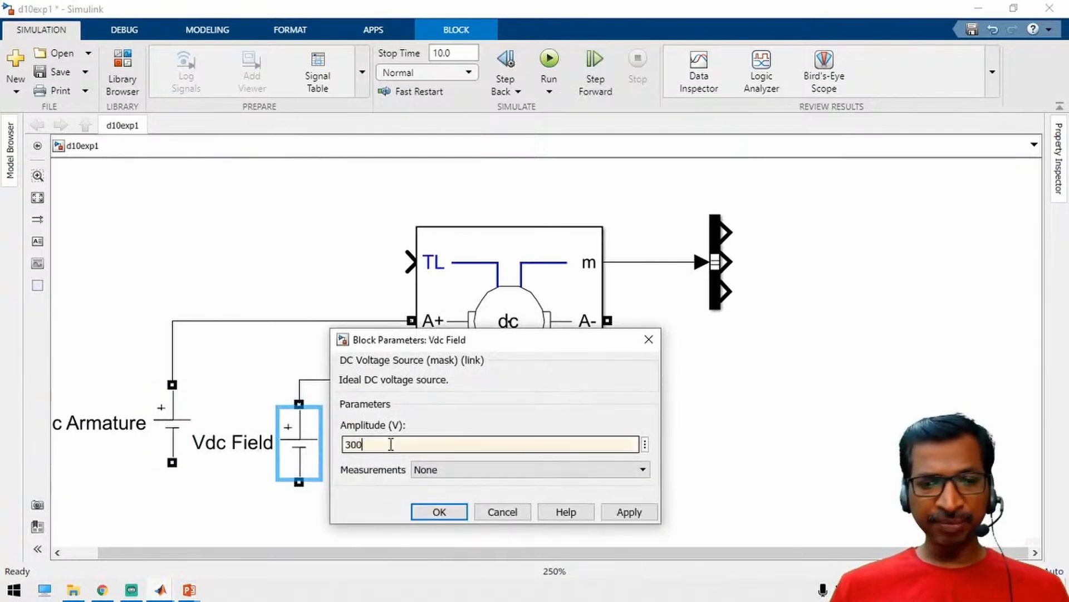
pyautogui.press('Return')
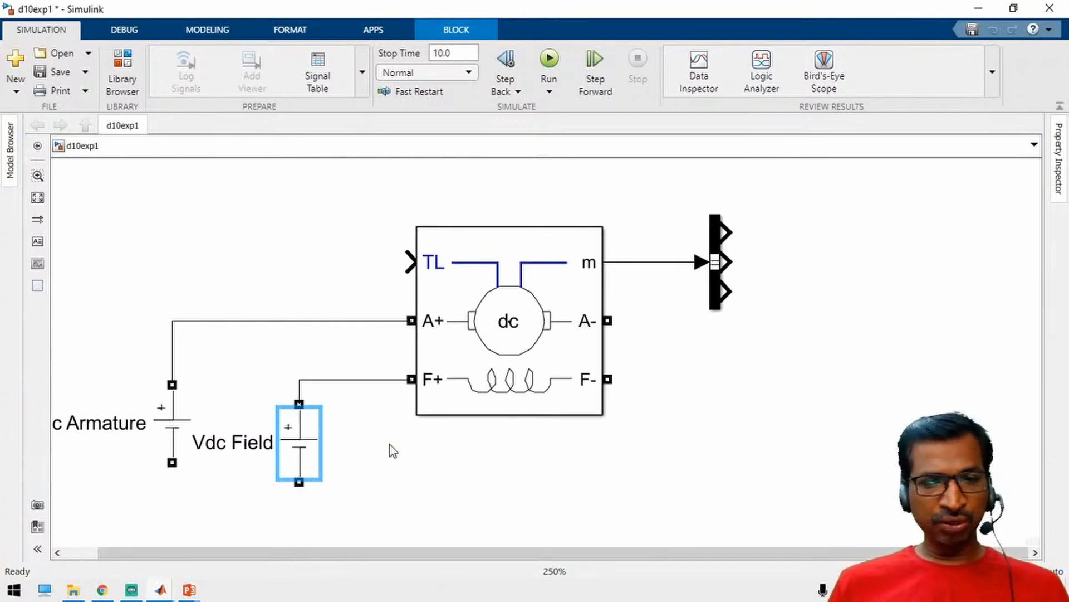
# Step: Connect the field source's negative terminal to F- and the armature source's to A-, routing the armature return line below the field line
pyautogui.moveTo(299, 482)
pyautogui.mouseDown()
pyautogui.moveTo(478, 432)
pyautogui.moveTo(607, 379)
pyautogui.mouseUp()
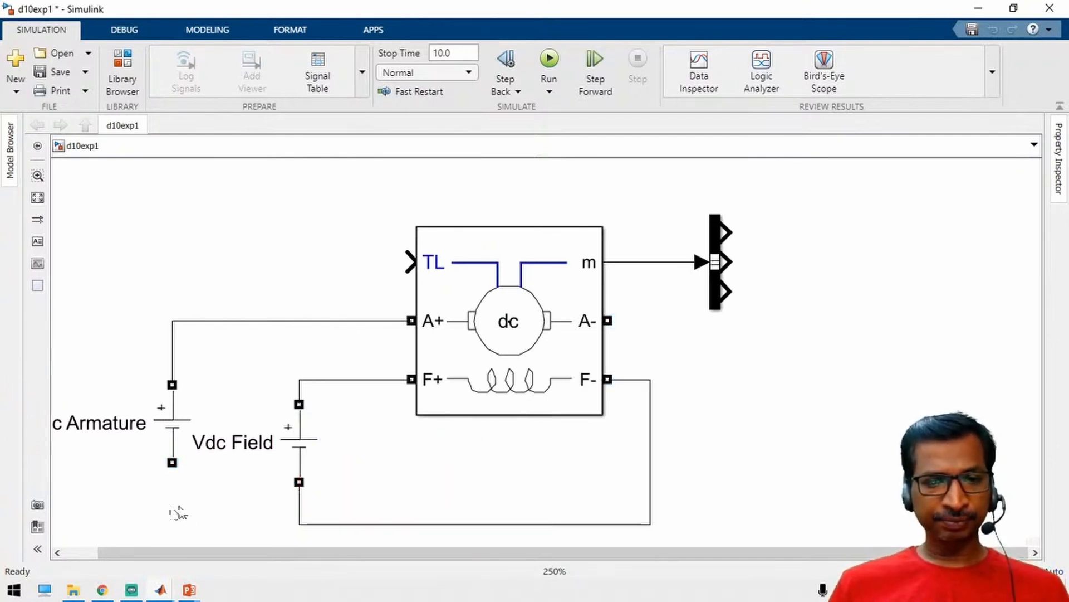
pyautogui.moveTo(172, 461); pyautogui.dragTo(599, 362)
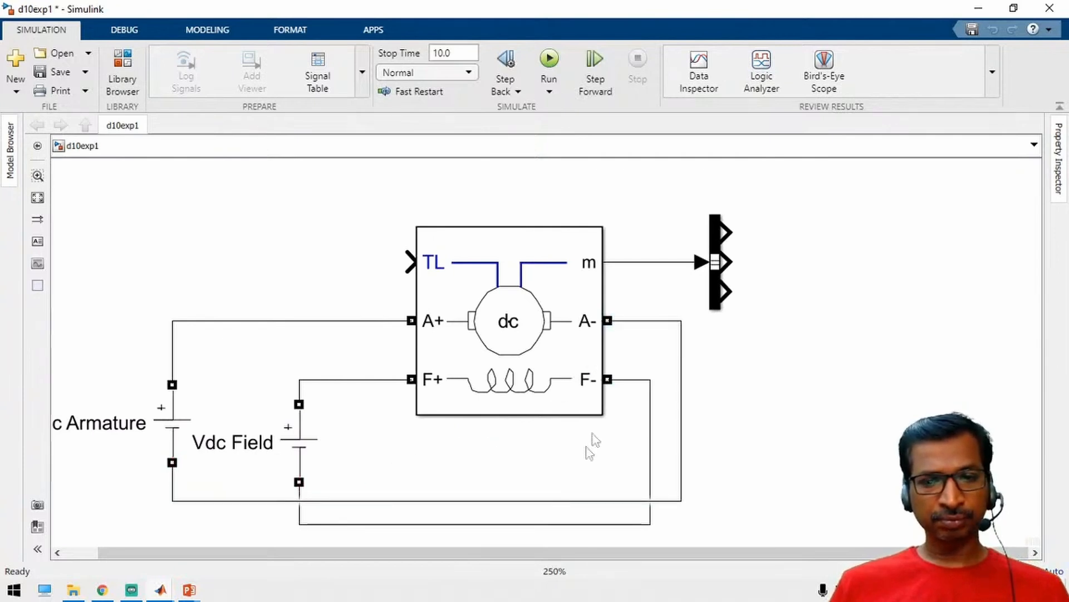
pyautogui.moveTo(545, 501); pyautogui.dragTo(546, 542)
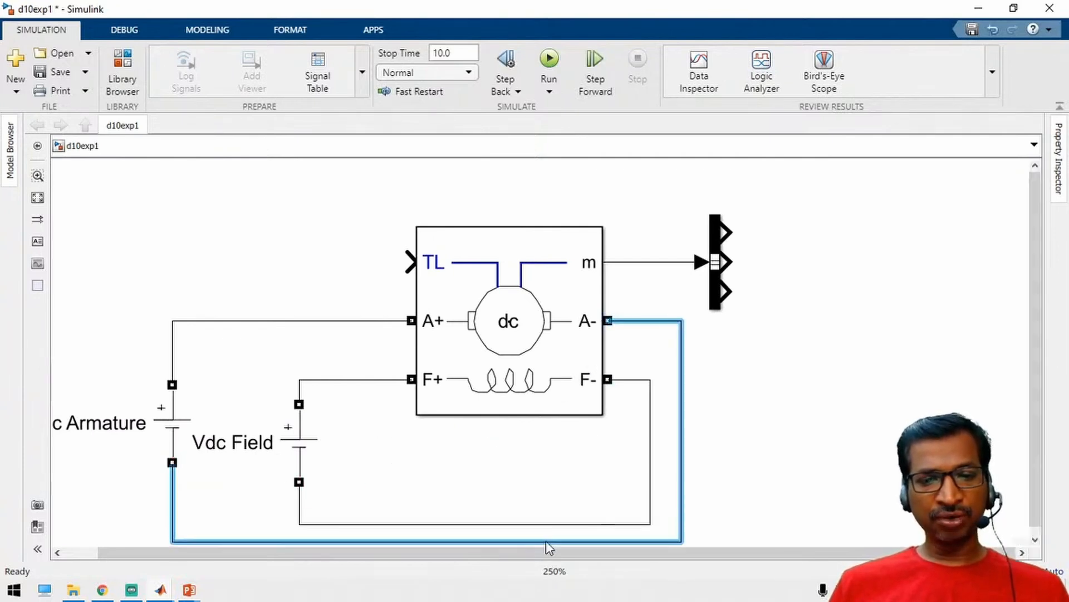
# Step: Add a Scope block with 3 input ports beside the Bus Selector and enlarge it to space out the ports
pyautogui.doubleClick(847, 268)
pyautogui.write('s')
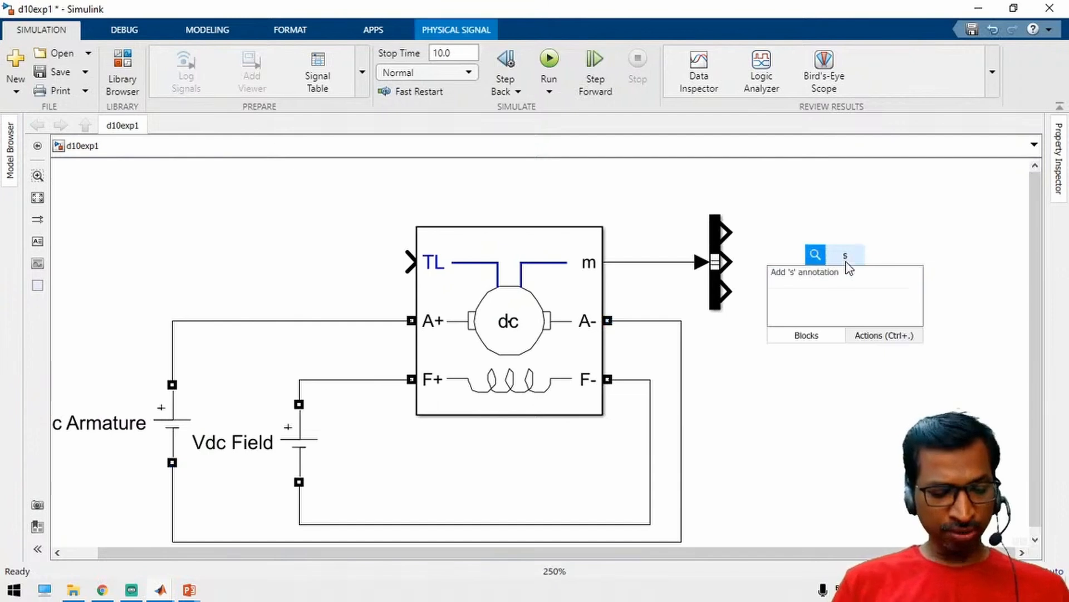
pyautogui.write('cope')
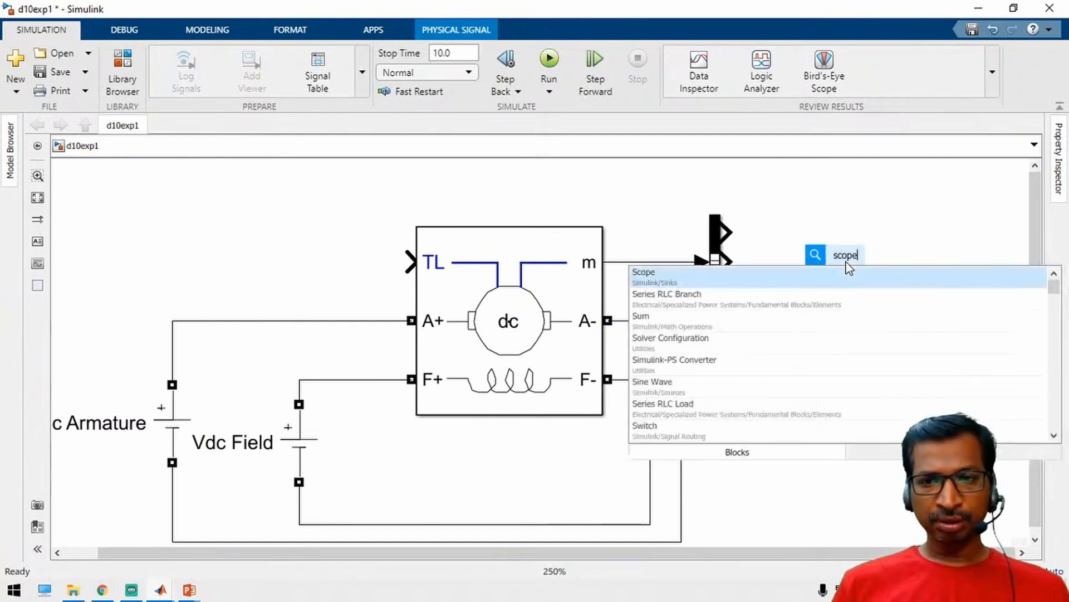
pyautogui.press('Return')
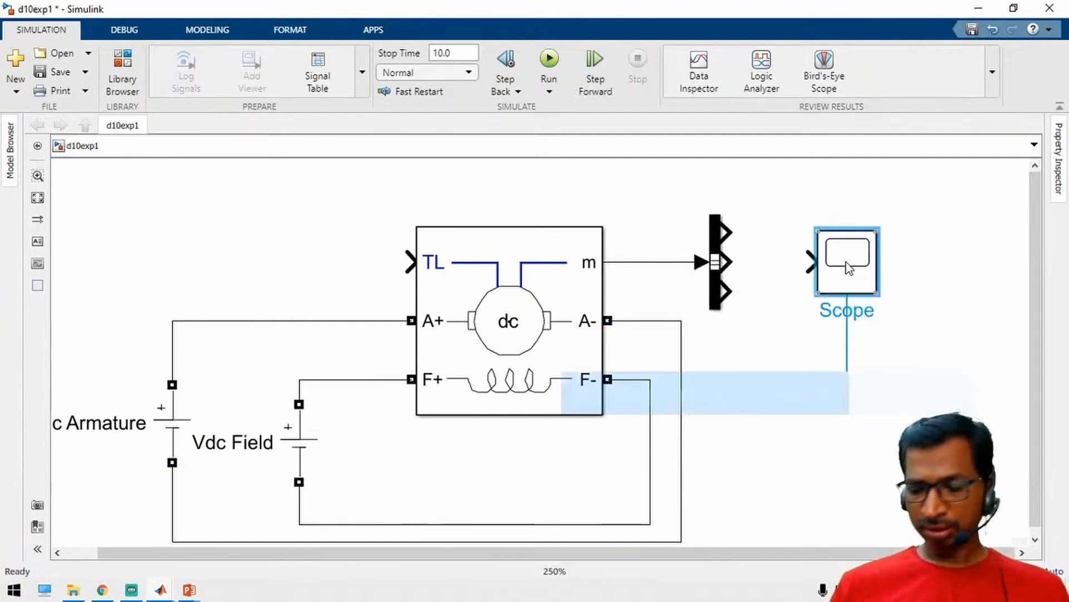
pyautogui.write('3')
pyautogui.press('Return')
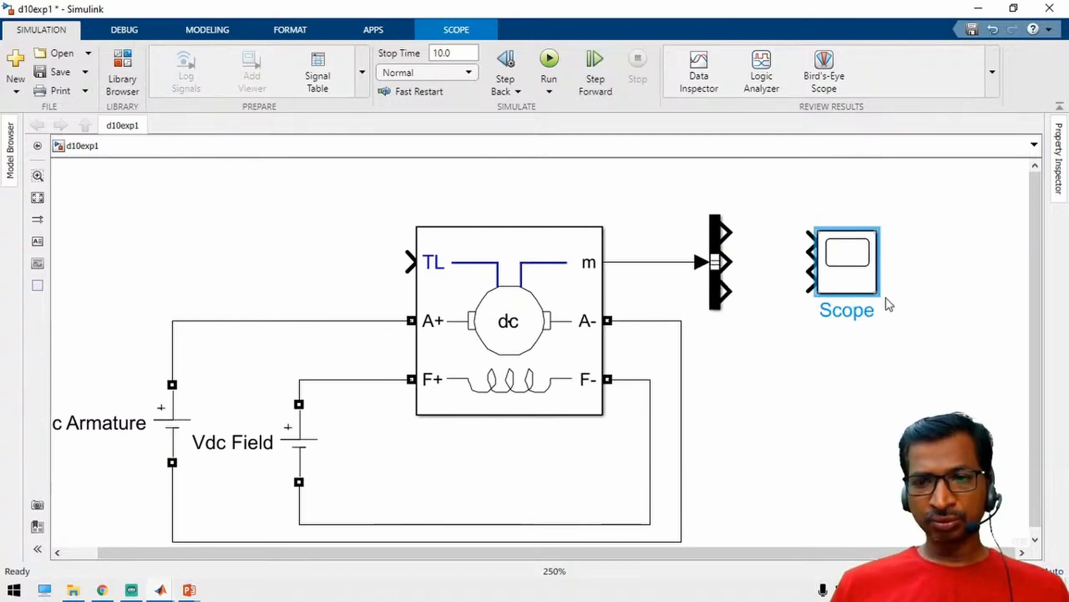
pyautogui.moveTo(880, 305)
pyautogui.mouseDown()
pyautogui.moveTo(867, 351)
pyautogui.moveTo(866, 294)
pyautogui.mouseUp()
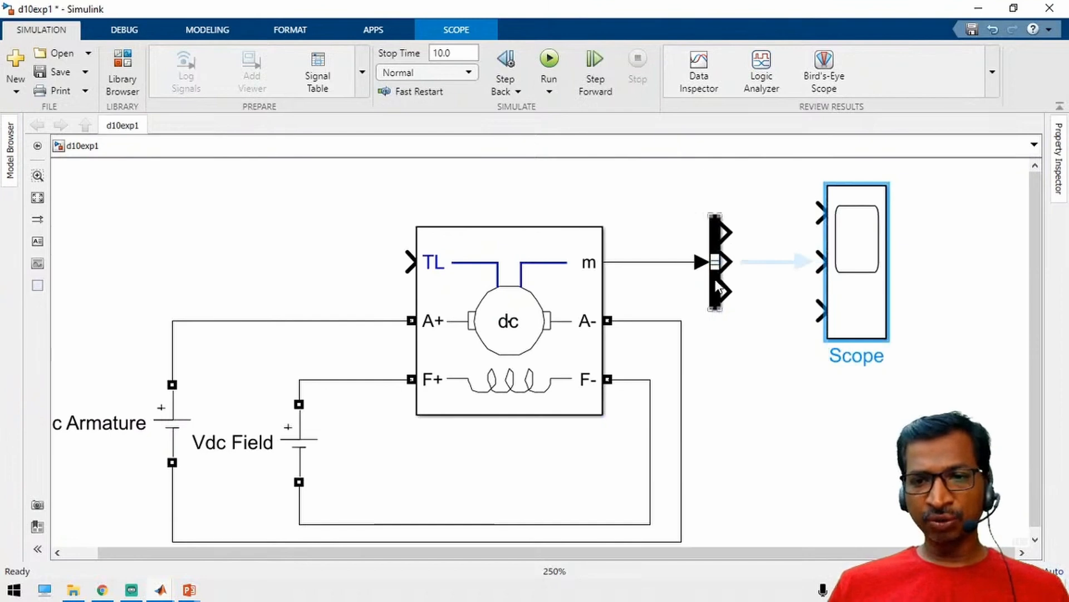
# Step: Connect all three Bus Selector outputs to the Scope and move the Scope away until it clears the signal labels
pyautogui.keyDown('ctrl'); pyautogui.click(850, 272); pyautogui.keyUp('ctrl')
pyautogui.click(851, 390)
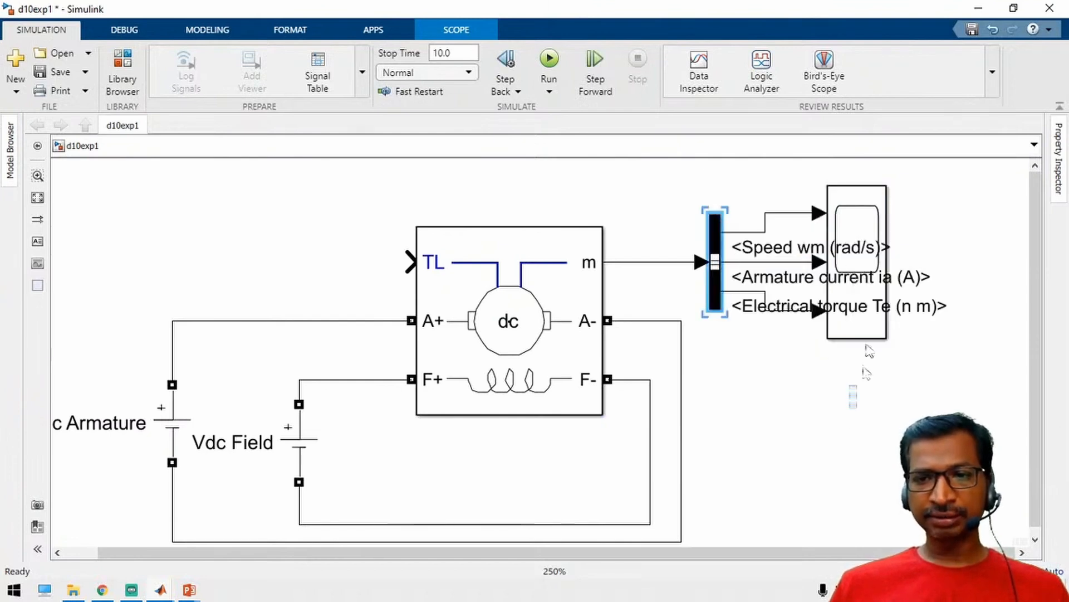
pyautogui.moveTo(866, 209); pyautogui.dragTo(1006, 217)
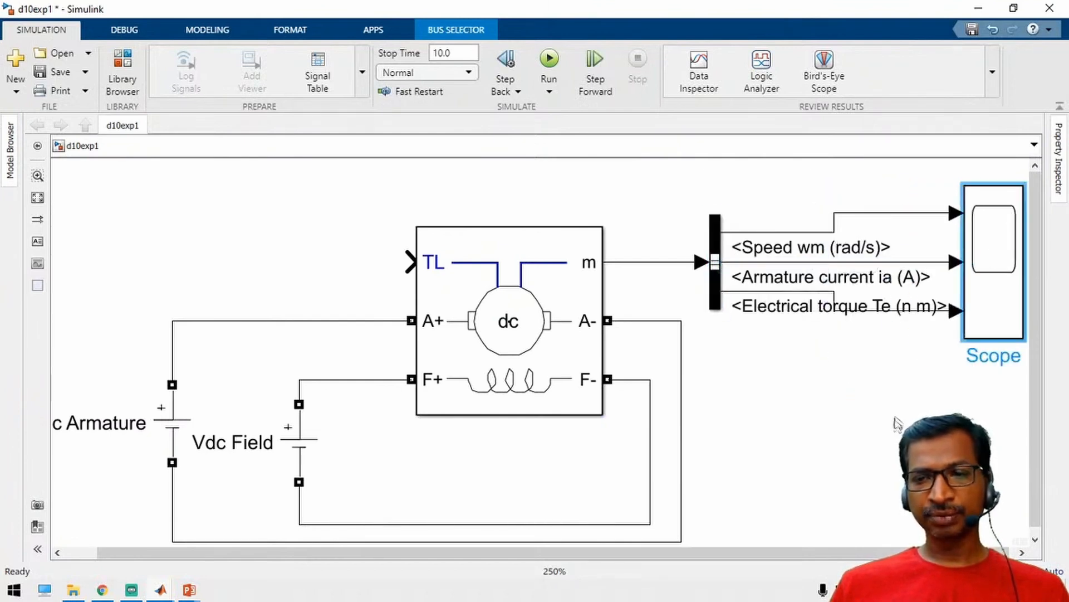
pyautogui.click(838, 470)
pyautogui.moveTo(988, 282); pyautogui.dragTo(1007, 282)
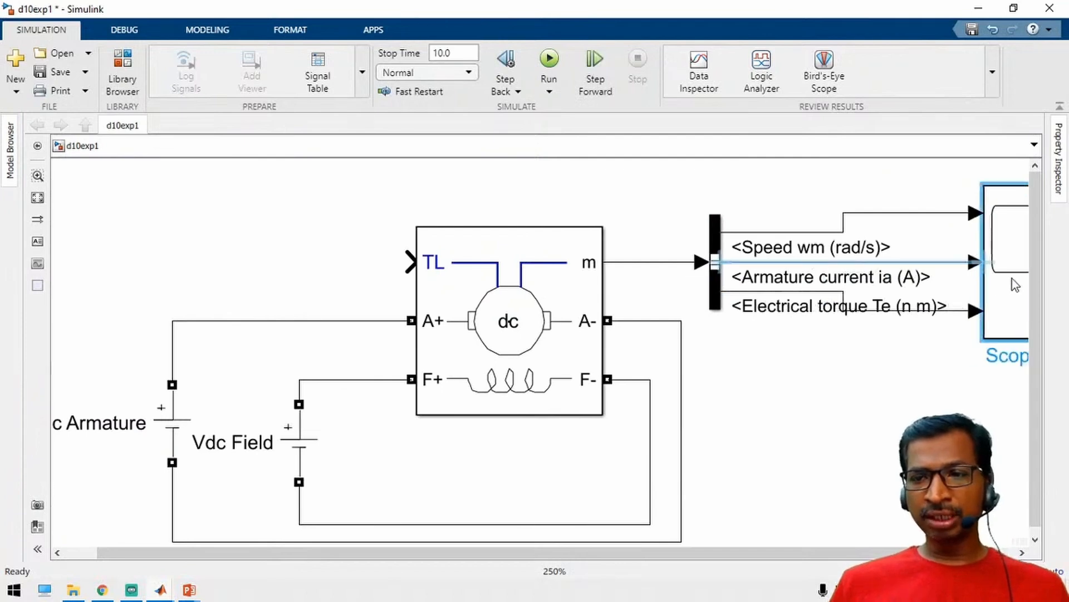
# Step: Add a Gain block of 30/pi and insert it into the Speed wm line before the Scope
pyautogui.doubleClick(909, 190)
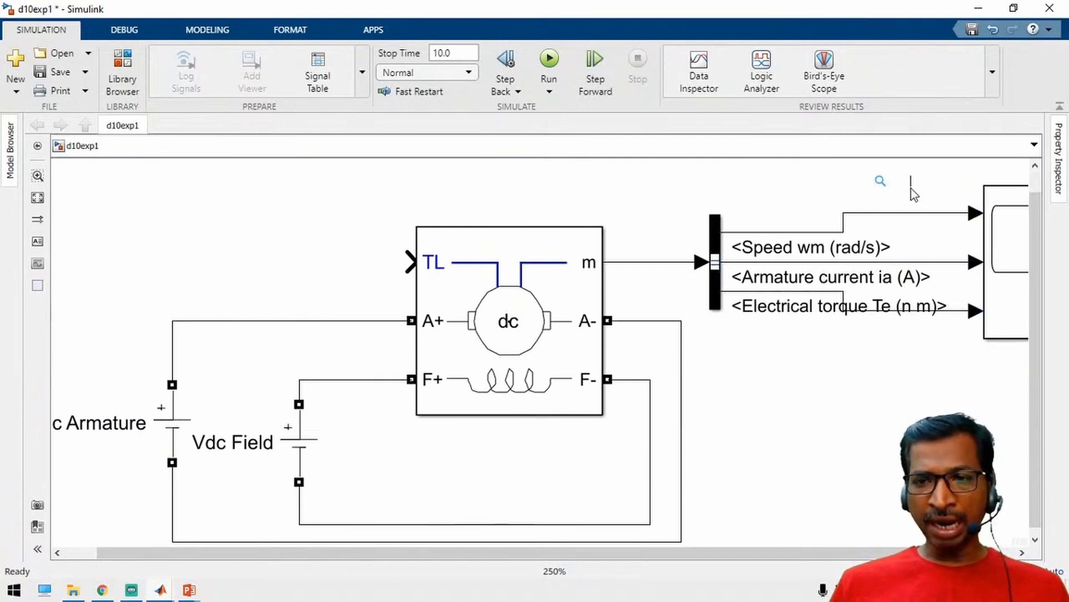
pyautogui.write('gain')
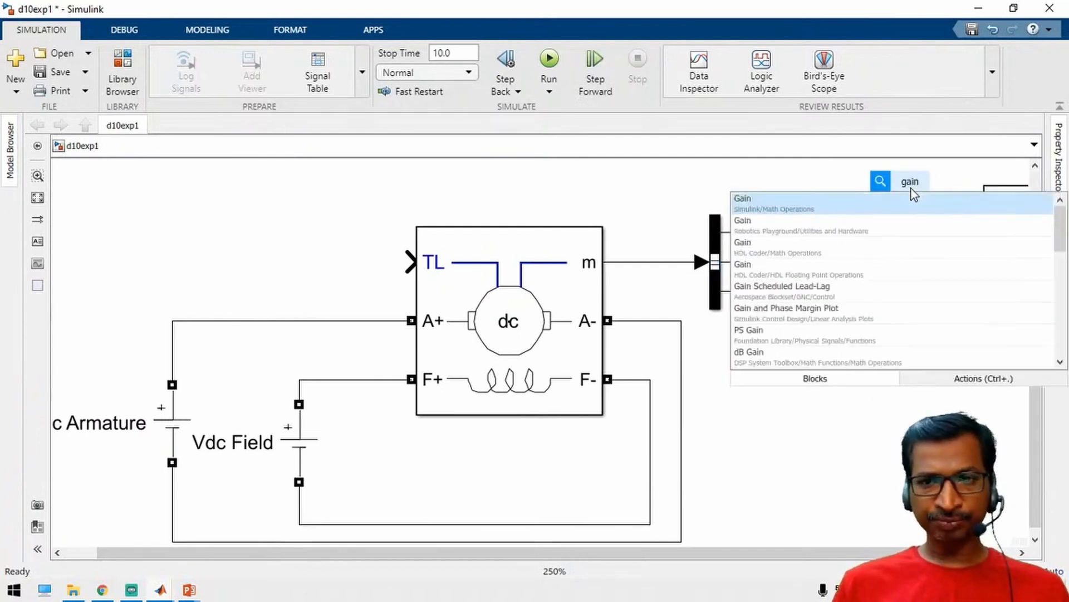
pyautogui.press('Return')
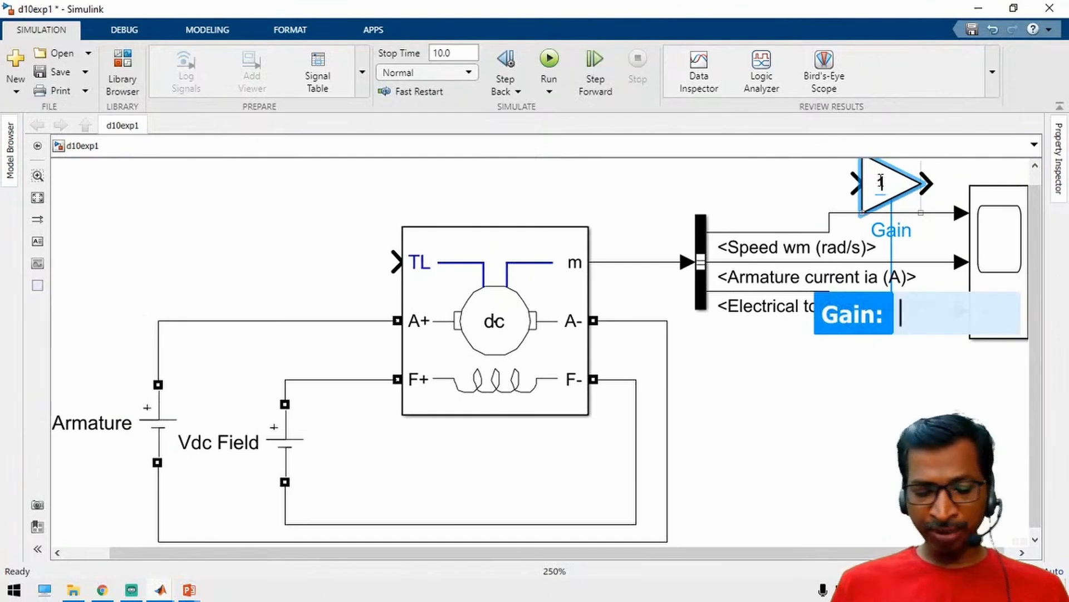
pyautogui.write('30/')
pyautogui.write('pi')
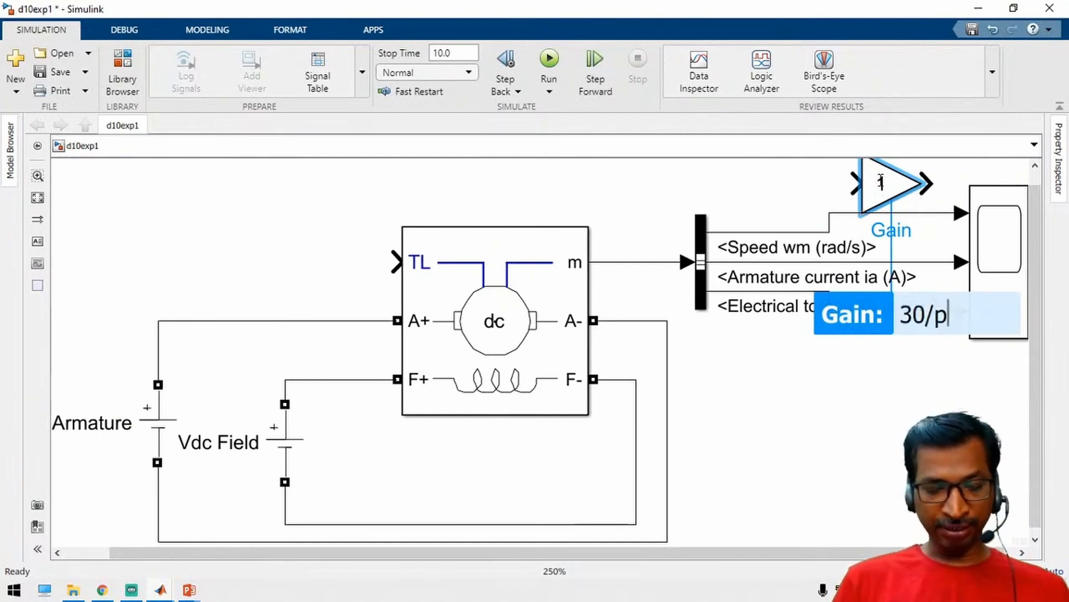
pyautogui.press('Return')
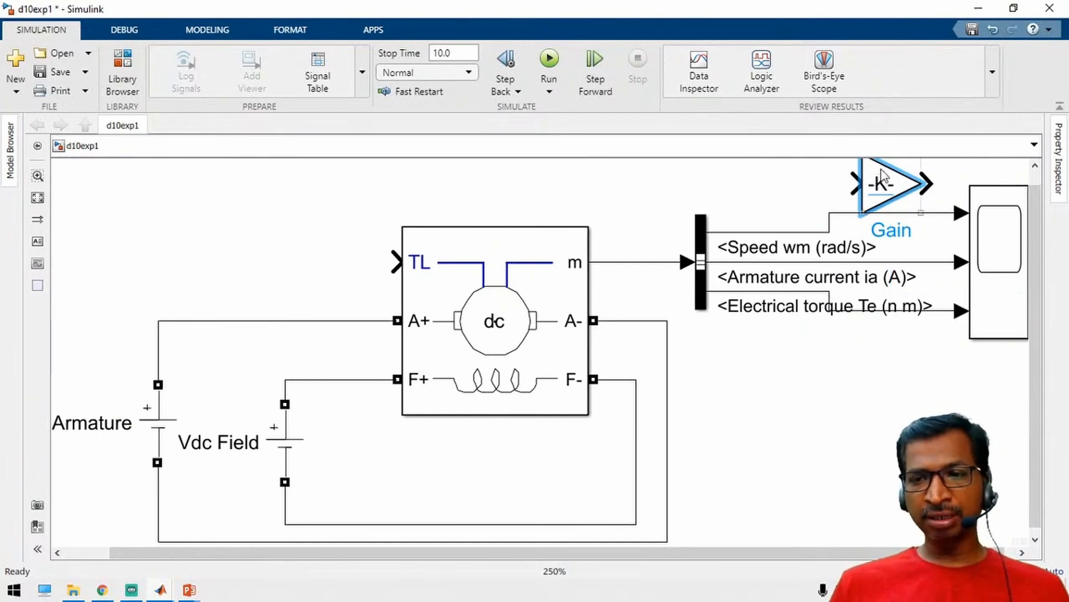
pyautogui.moveTo(879, 190); pyautogui.dragTo(891, 211)
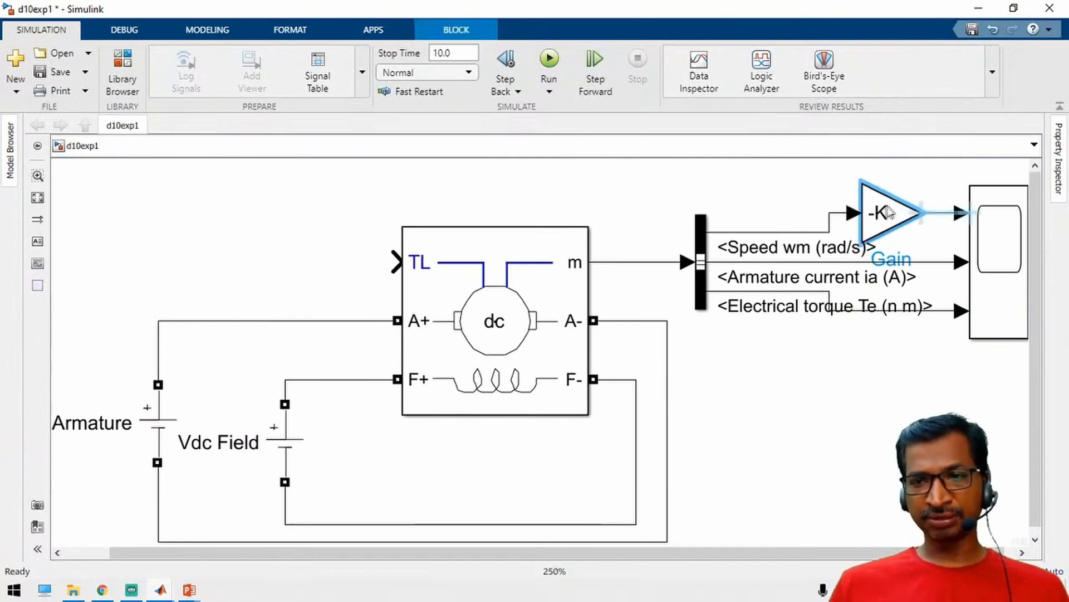
pyautogui.click(933, 189)
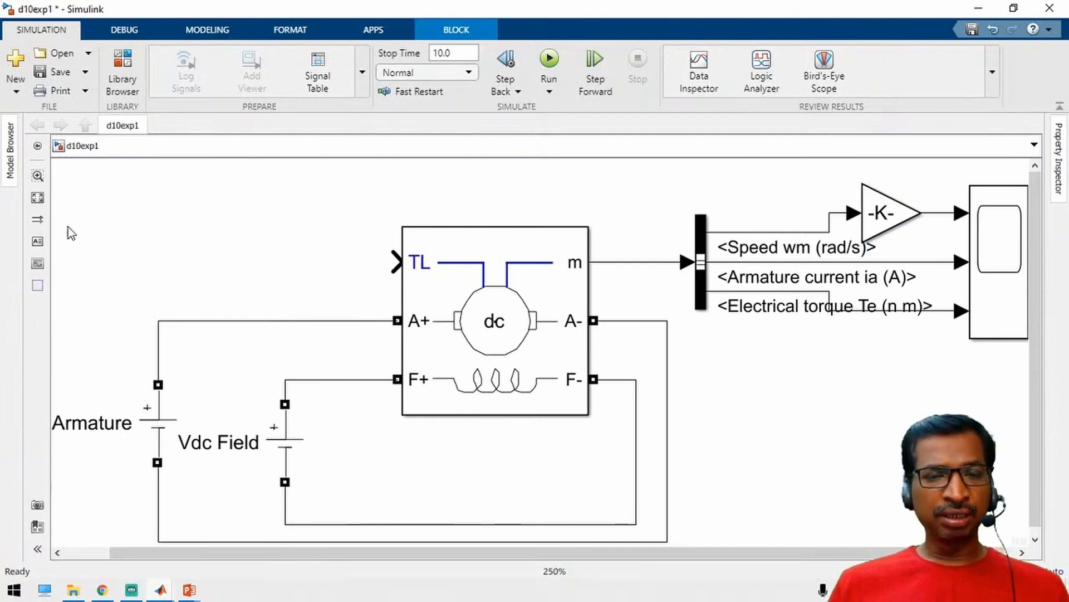
# Step: Add a powergui block in the empty area above the armature source
pyautogui.doubleClick(101, 216)
pyautogui.write('powerg')
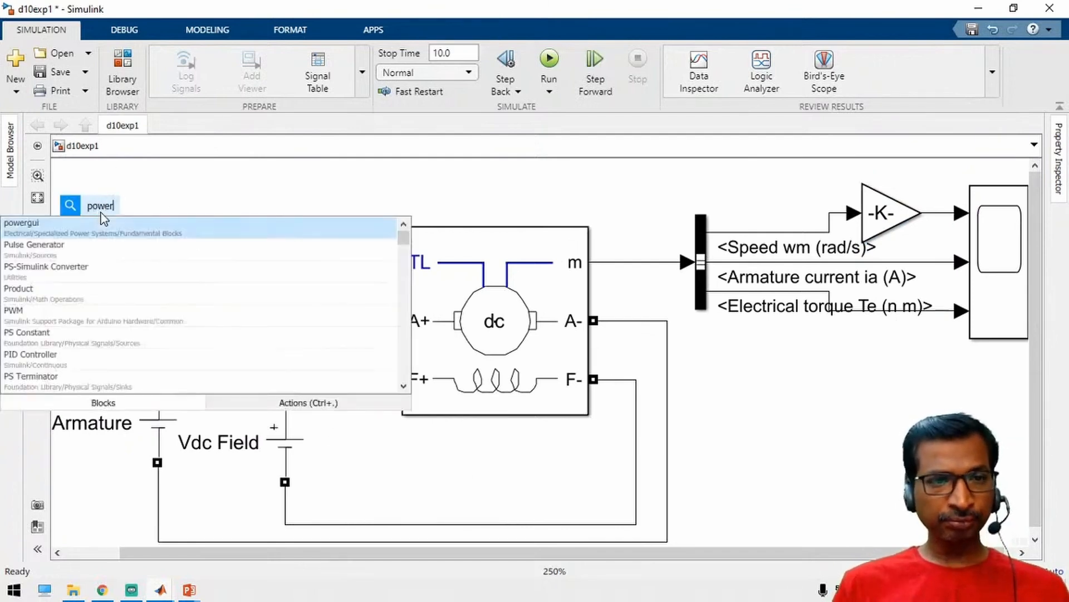
pyautogui.press('Return')
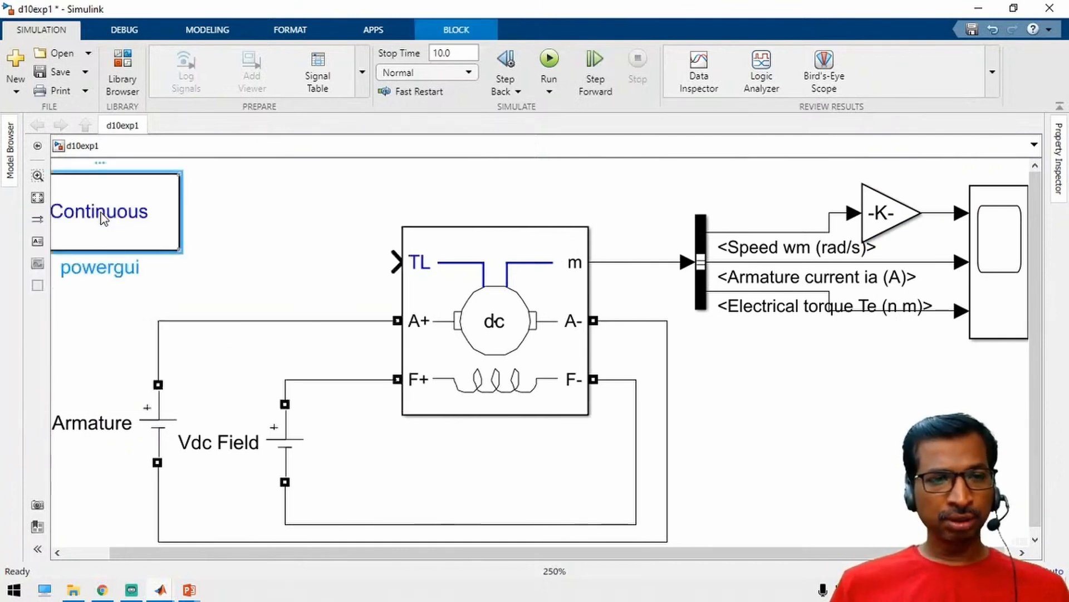
# Step: Set the powergui simulation type to Discrete with a 50e-6 s sample time and fit the model in view
pyautogui.doubleClick(102, 217)
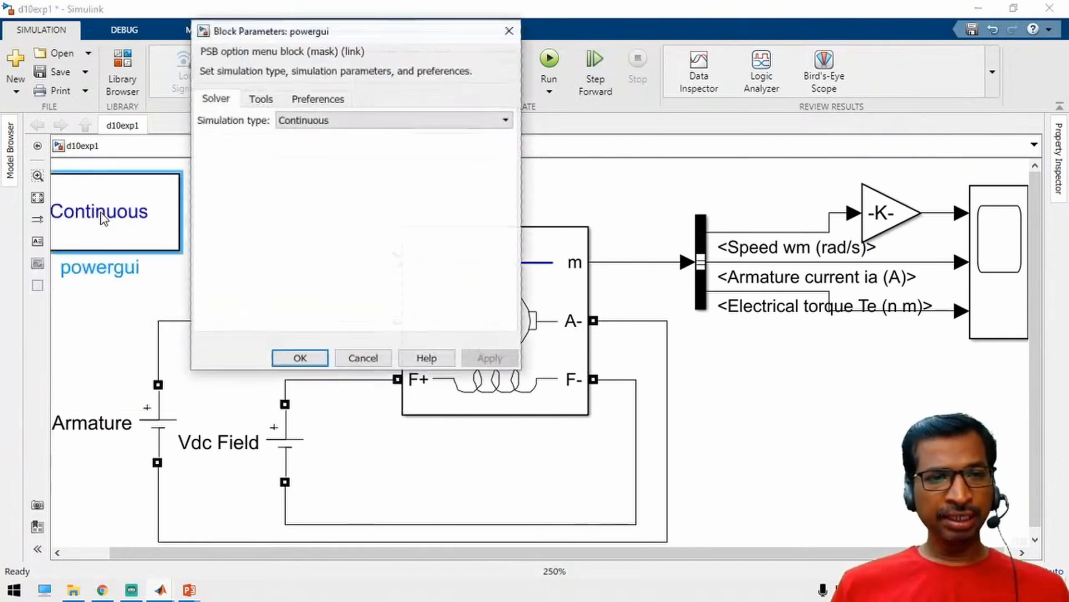
pyautogui.click(354, 122)
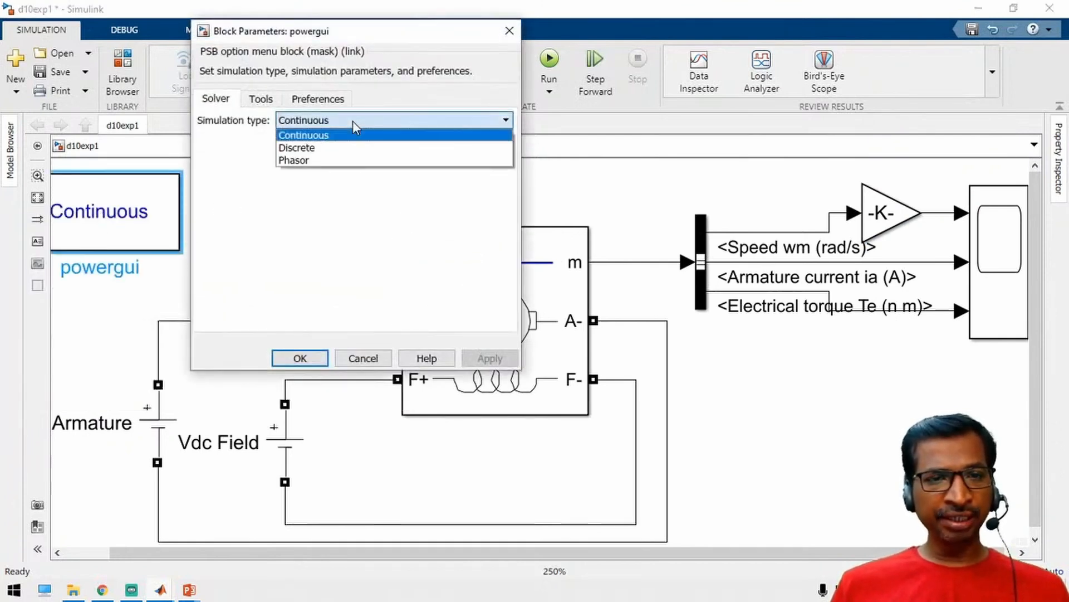
pyautogui.click(336, 149)
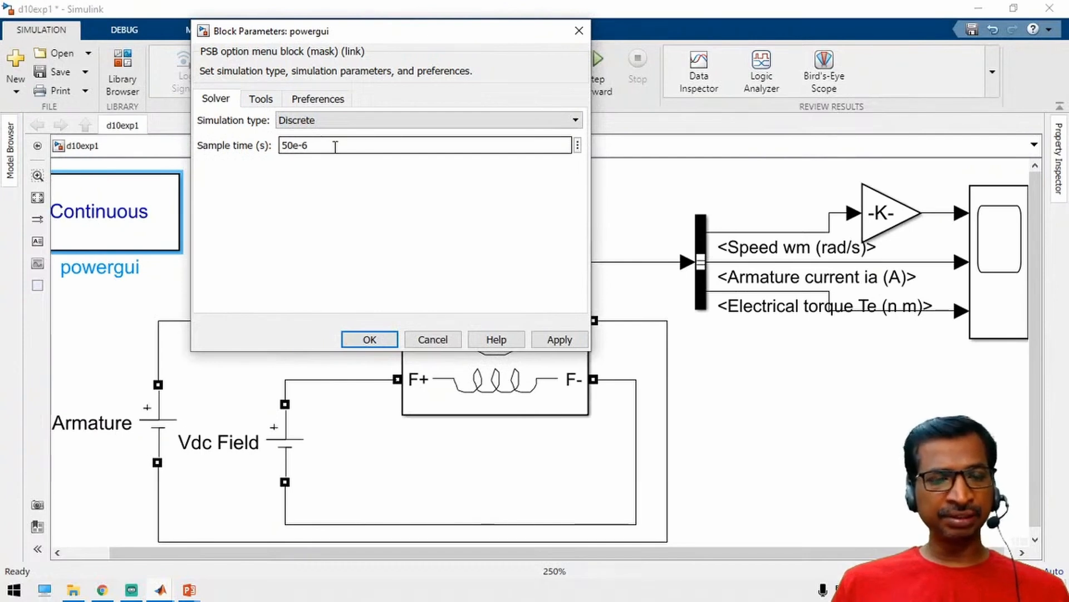
pyautogui.click(556, 338)
pyautogui.click(369, 339)
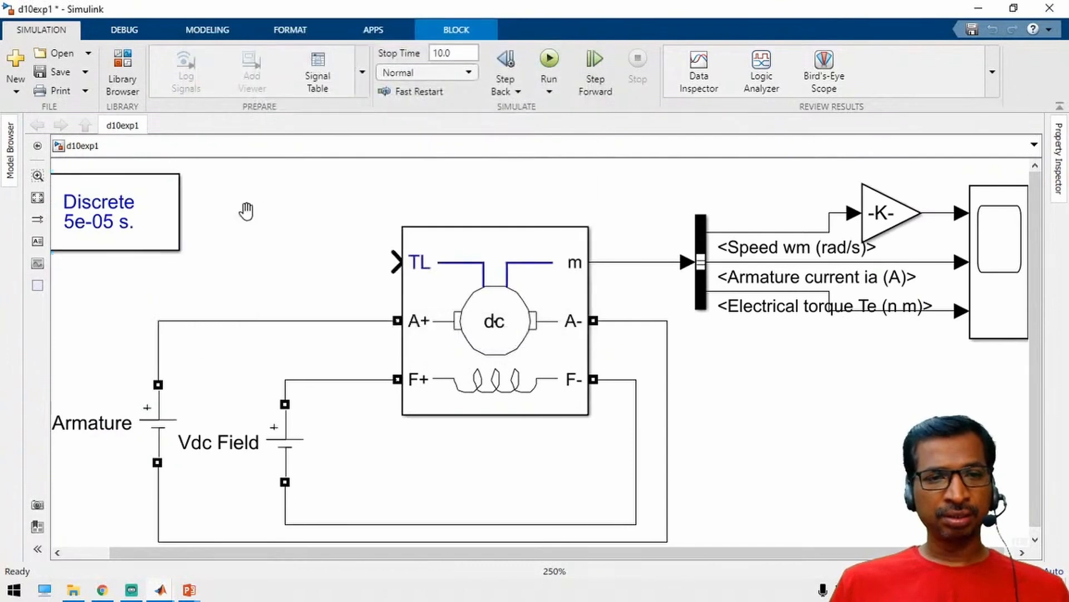
pyautogui.press('space')
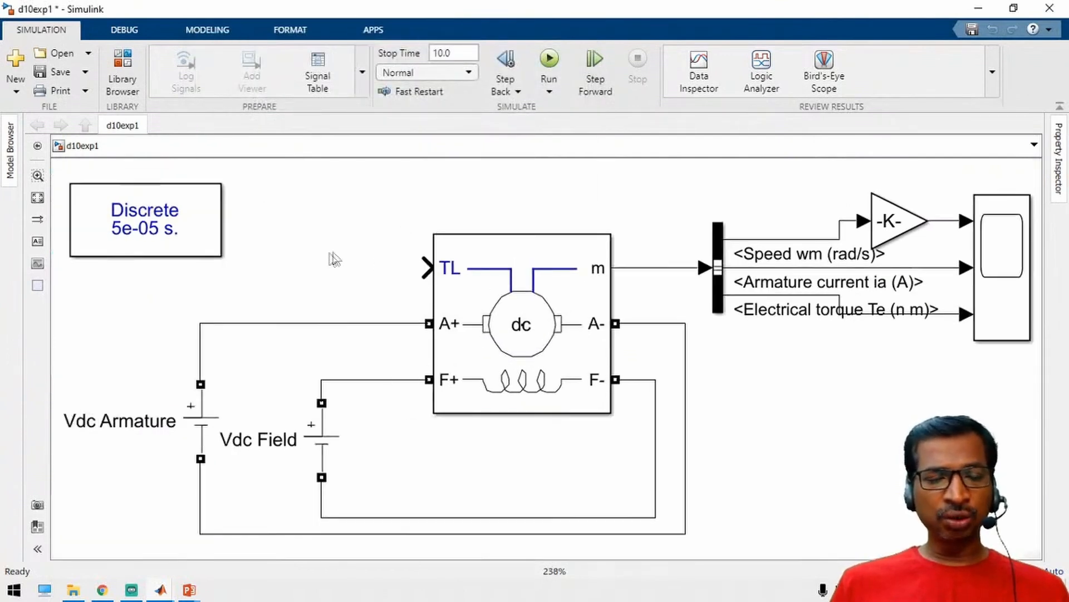
pyautogui.doubleClick(298, 272)
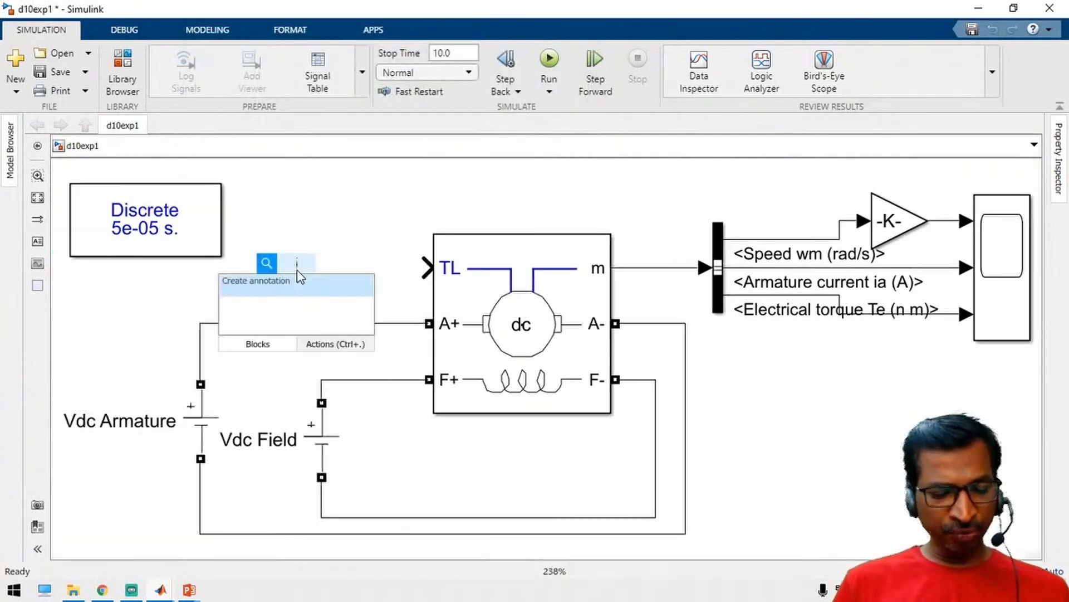
pyautogui.write('conta')
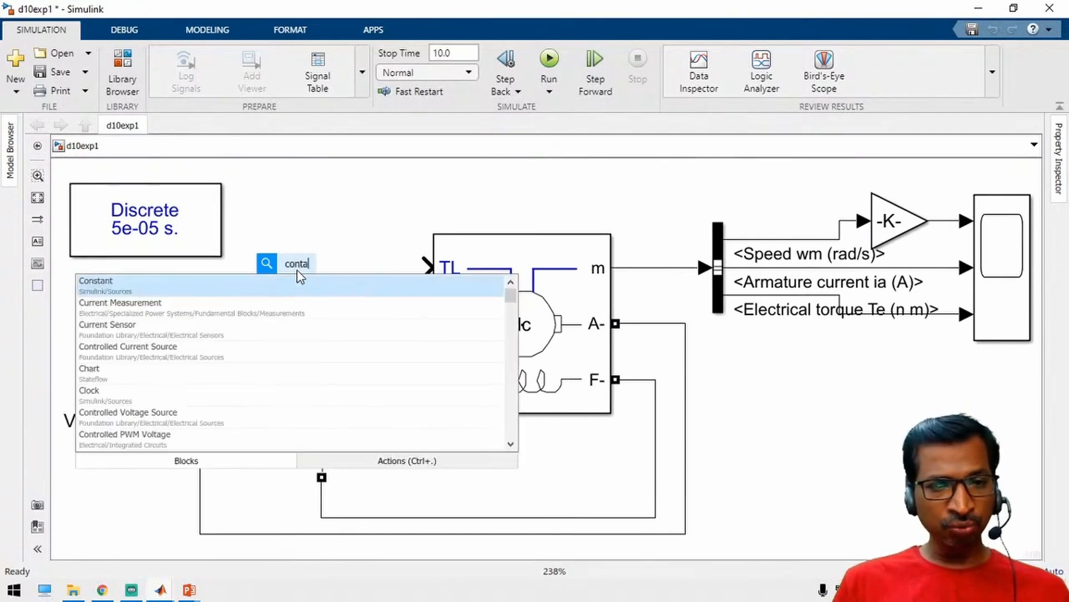
pyautogui.press('Return')
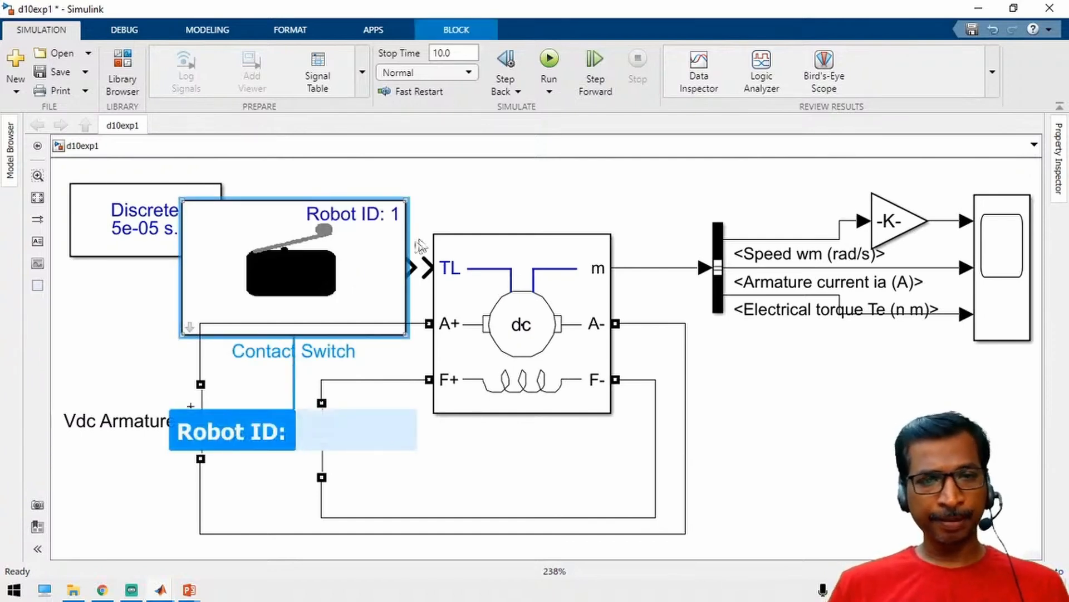
pyautogui.click(477, 186)
pyautogui.click(323, 251)
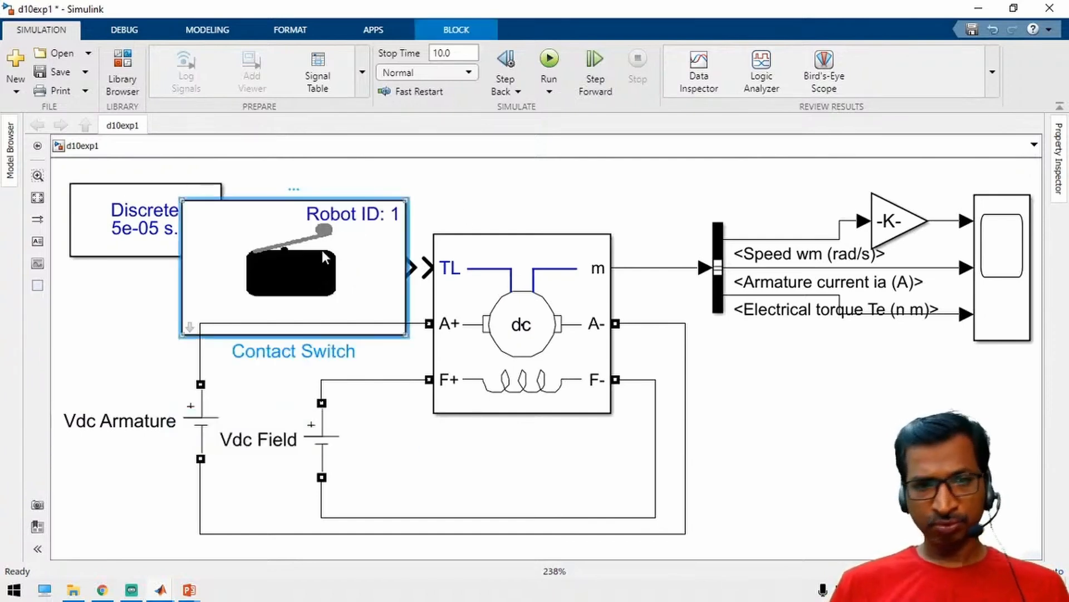
pyautogui.press('Delete')
pyautogui.doubleClick(323, 252)
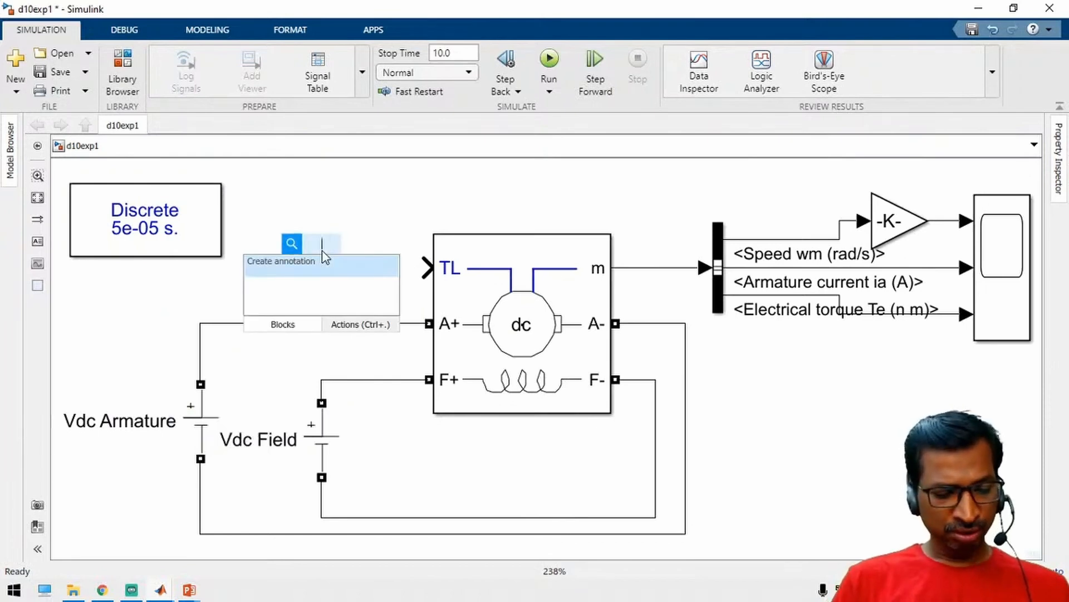
pyautogui.write('conta')
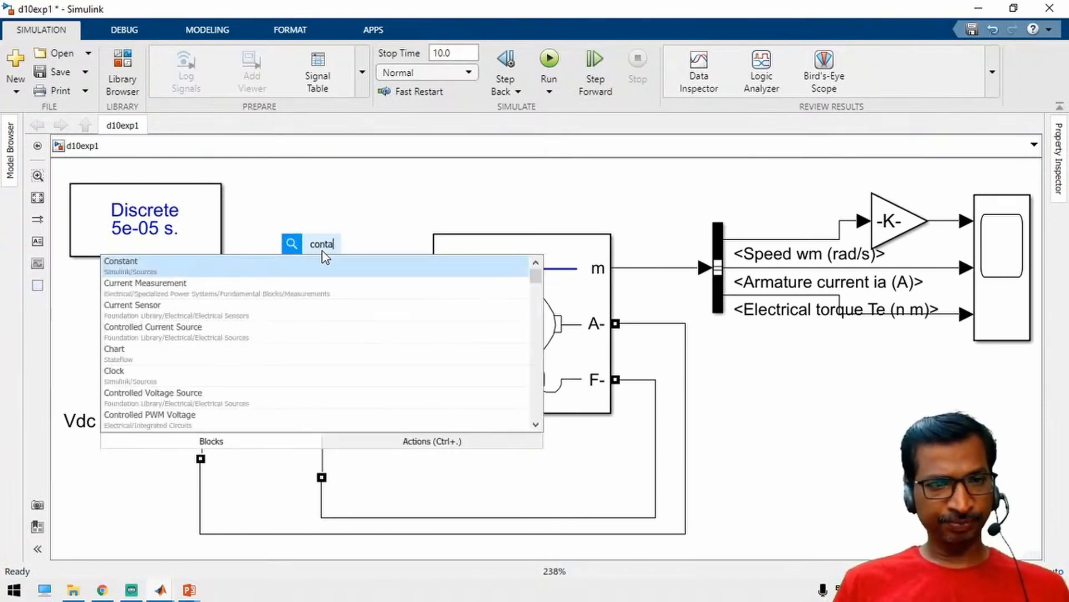
pyautogui.press('Return')
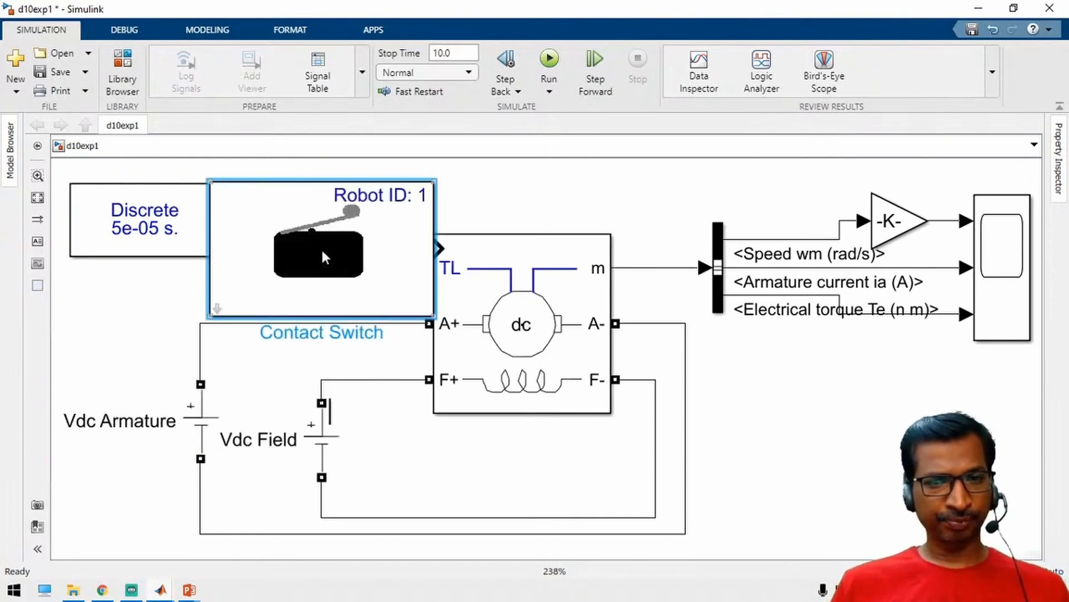
pyautogui.click(355, 246)
pyautogui.press('Delete')
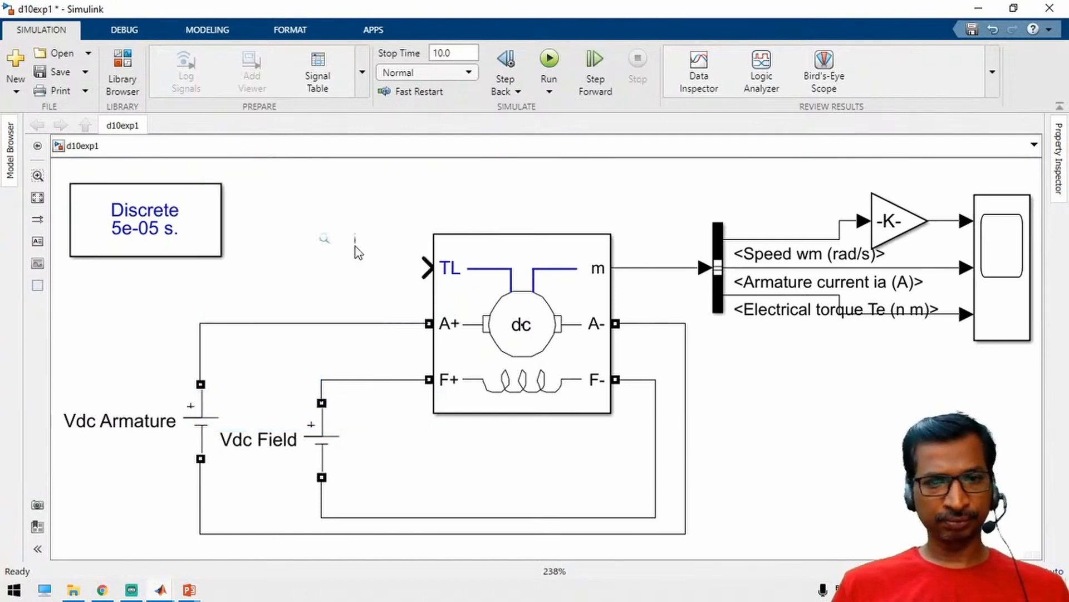
# Step: Add a Constant block with value 1 beside the DC machine and connect it to the TL input
pyautogui.doubleClick(355, 247)
pyautogui.write('const')
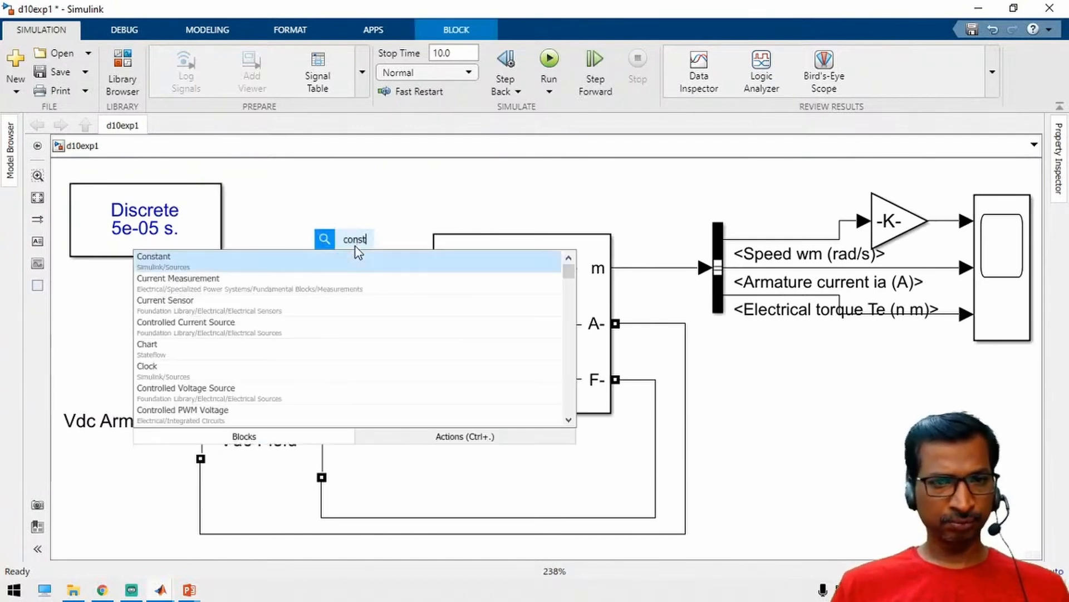
pyautogui.click(172, 267)
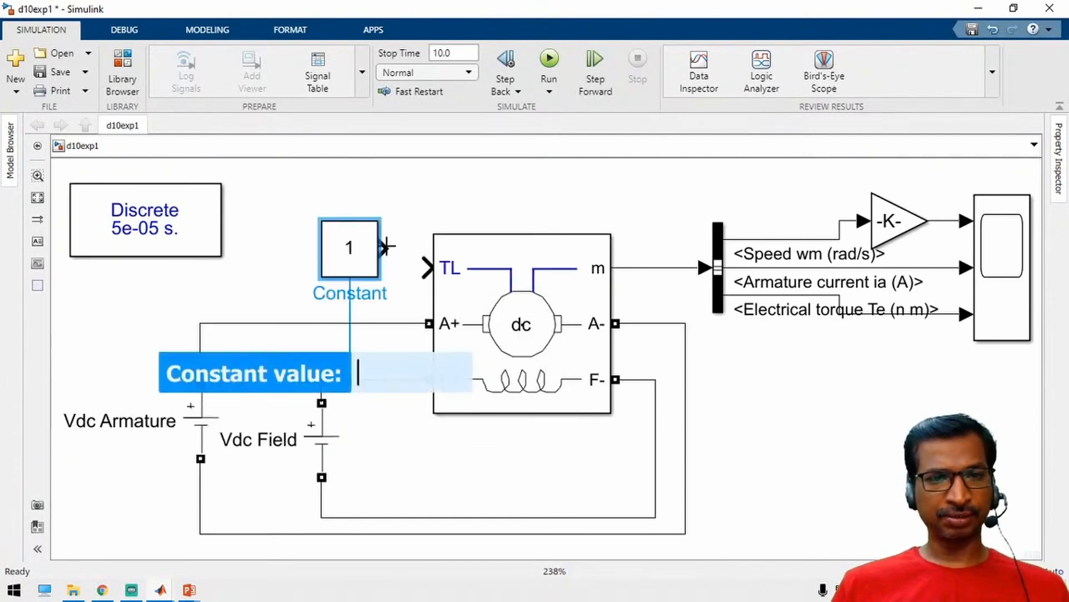
pyautogui.press('Return')
pyautogui.click(362, 261)
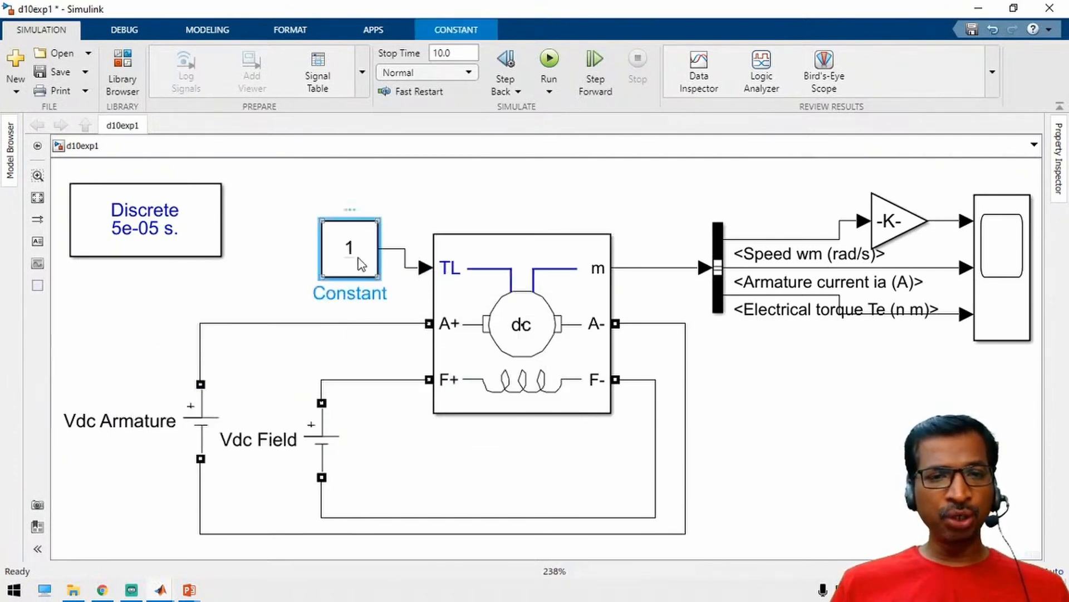
pyautogui.click(276, 246)
# Step: Set the simulation stop time to 1.0
pyautogui.click(452, 54)
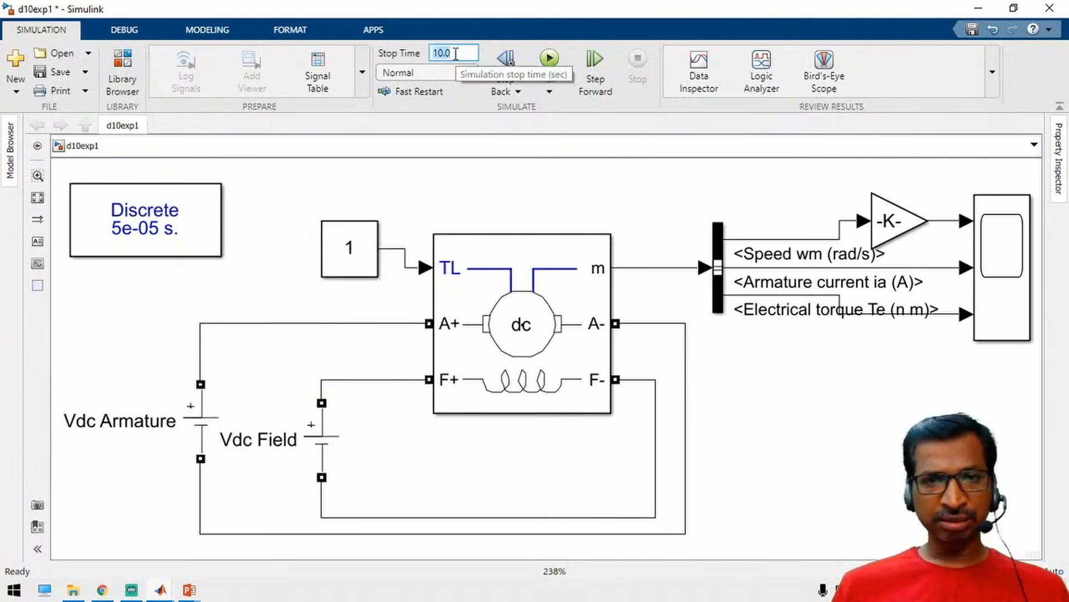
pyautogui.write('1.0')
pyautogui.press('Return')
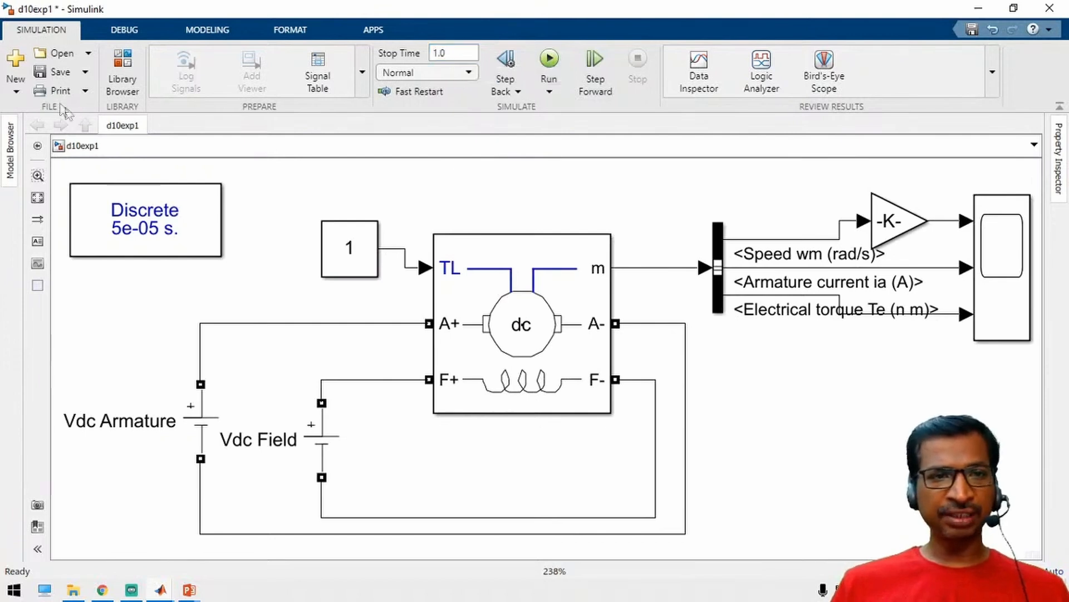
# Step: Save the model and run the simulation
pyautogui.click(56, 71)
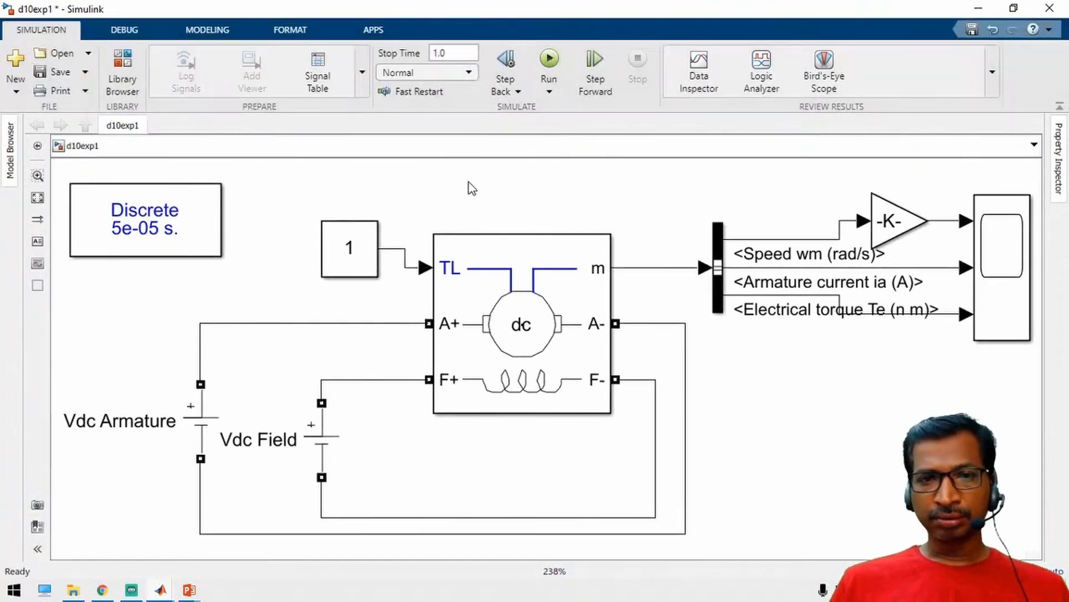
pyautogui.click(553, 58)
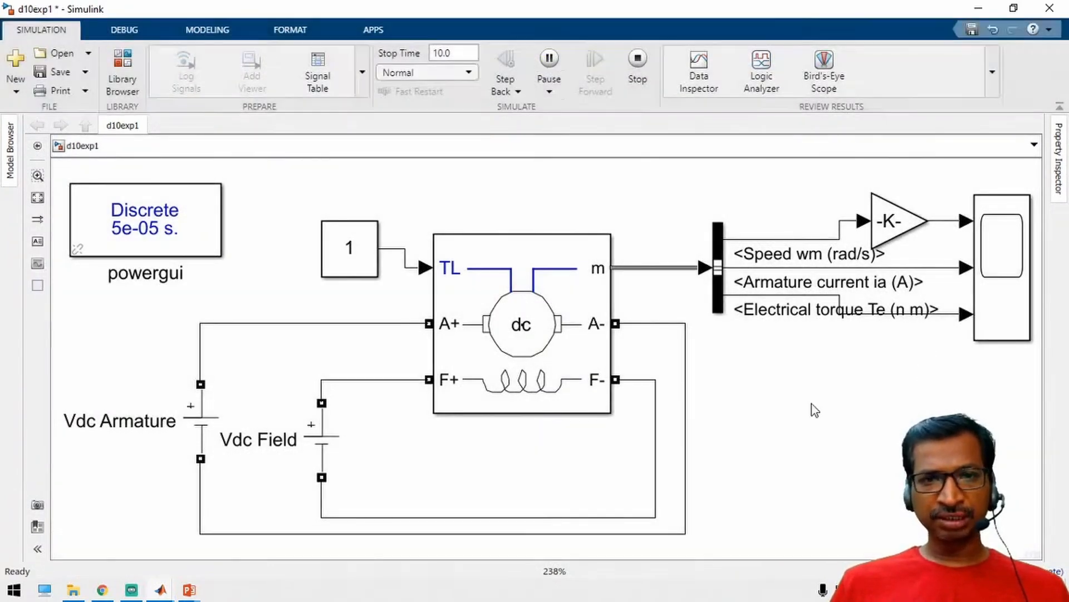
# Step: Arrange the Scope's three inputs in three vertically stacked displays and scale the axes to fit the plots
pyautogui.click(1010, 291)
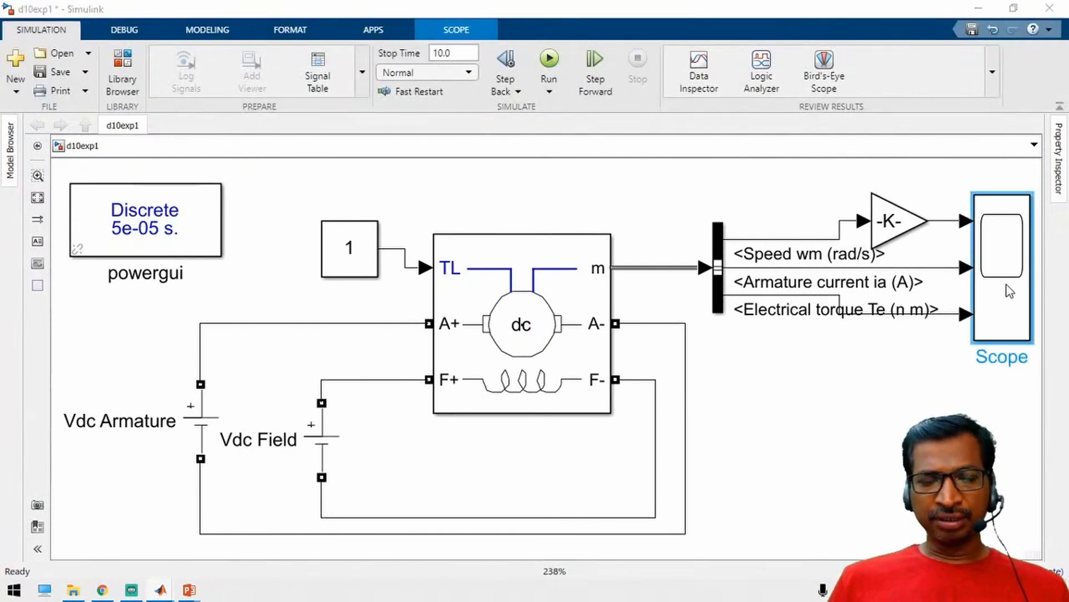
pyautogui.doubleClick(1010, 291)
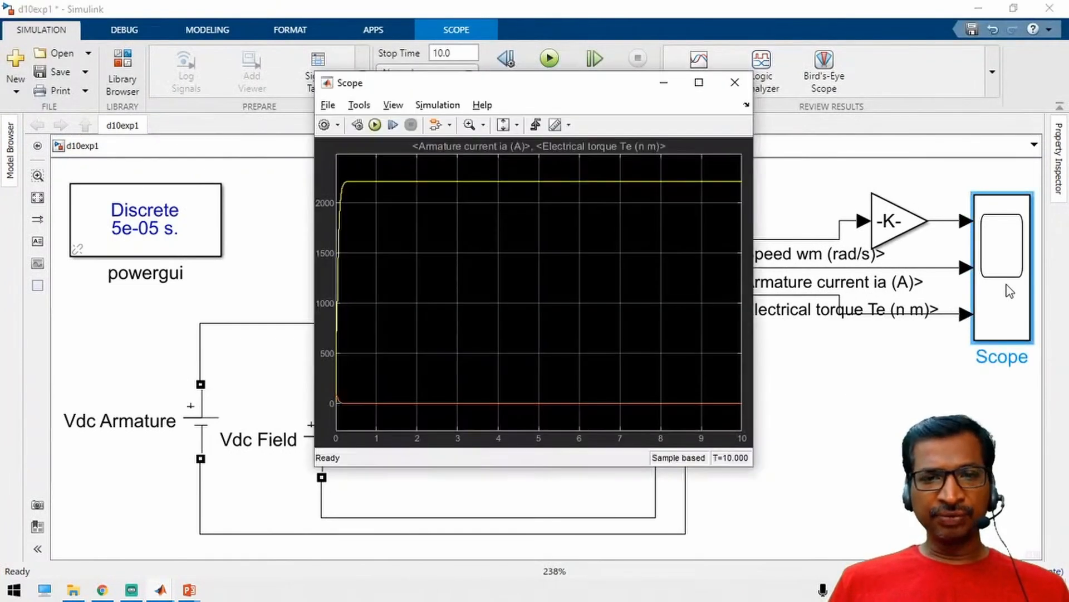
pyautogui.click(323, 125)
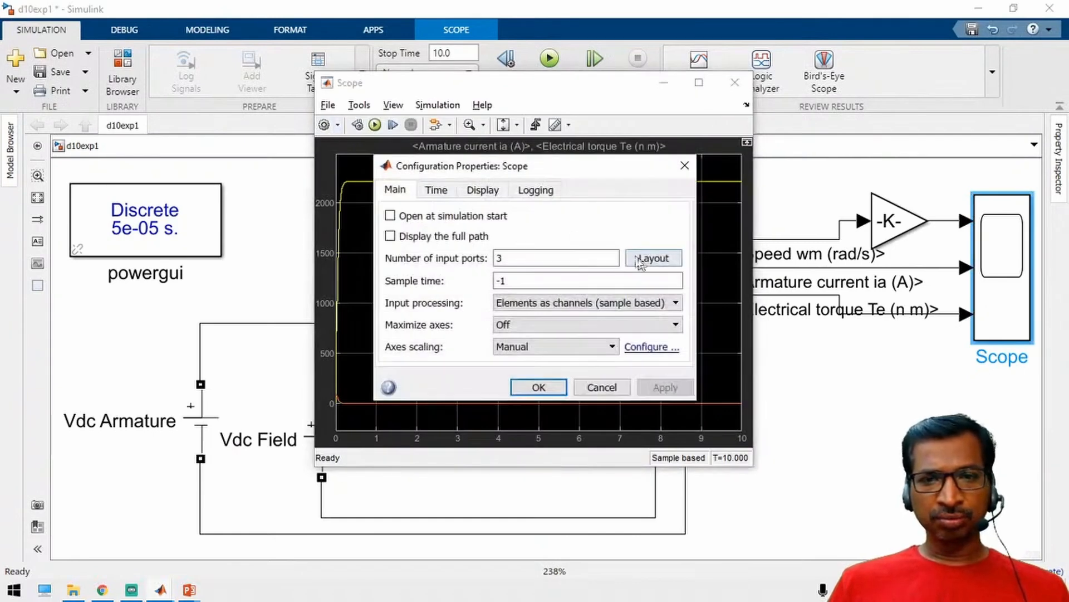
pyautogui.click(646, 262)
pyautogui.click(719, 376)
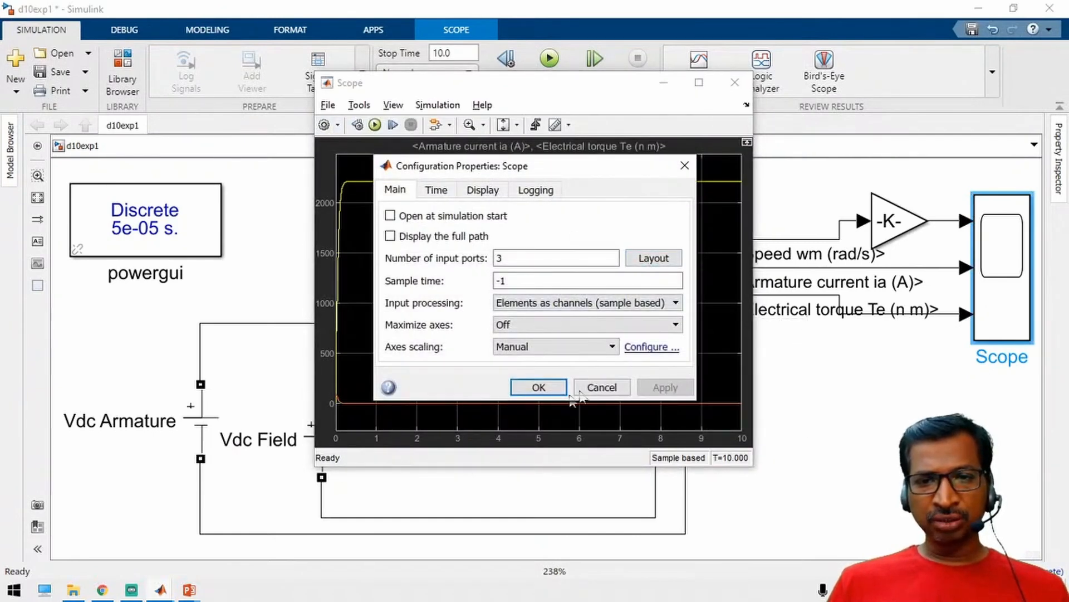
pyautogui.click(550, 393)
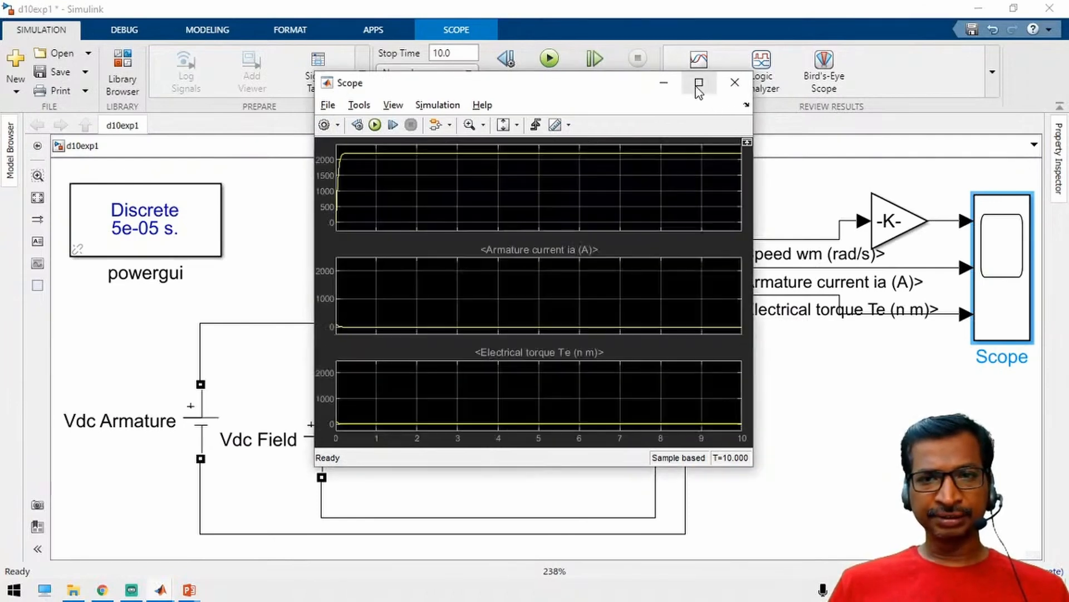
pyautogui.click(508, 125)
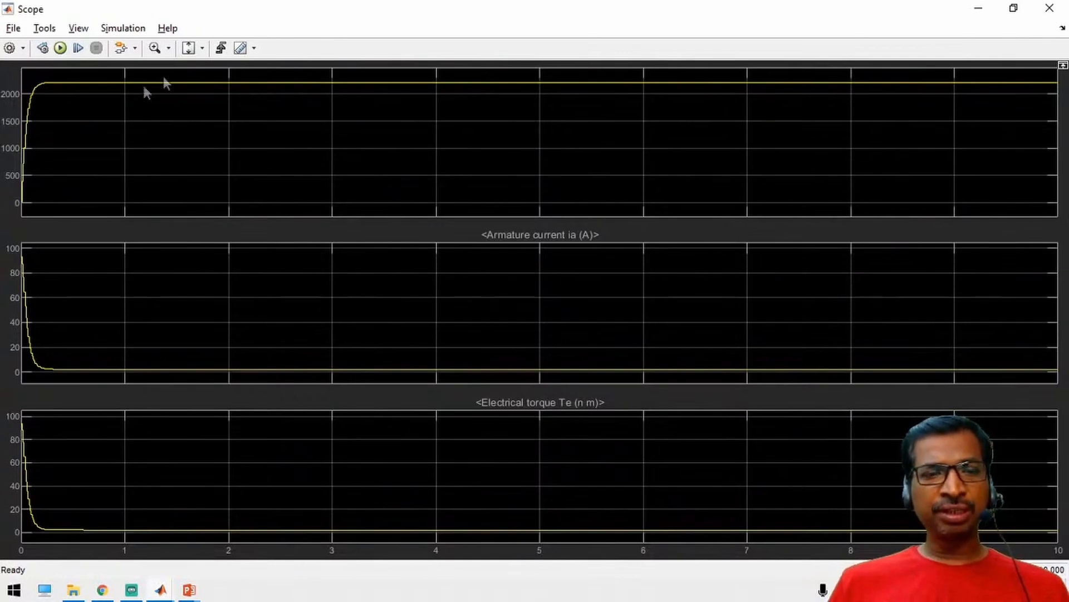
pyautogui.click(974, 14)
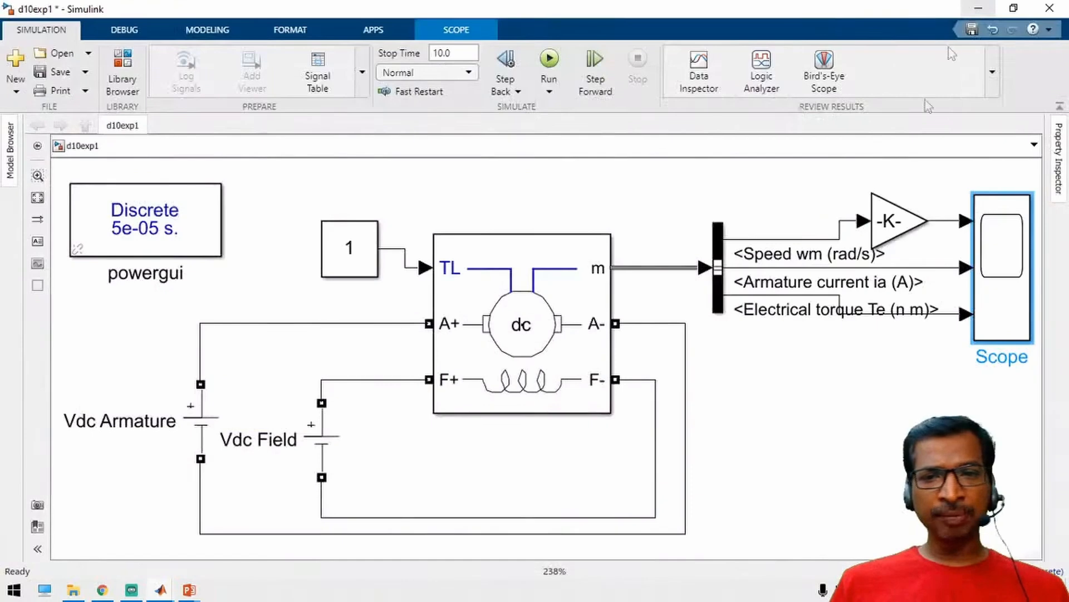
# Step: Check the DC machine's preset power, voltage and speed ratings in its block parameters without changing them
pyautogui.doubleClick(562, 342)
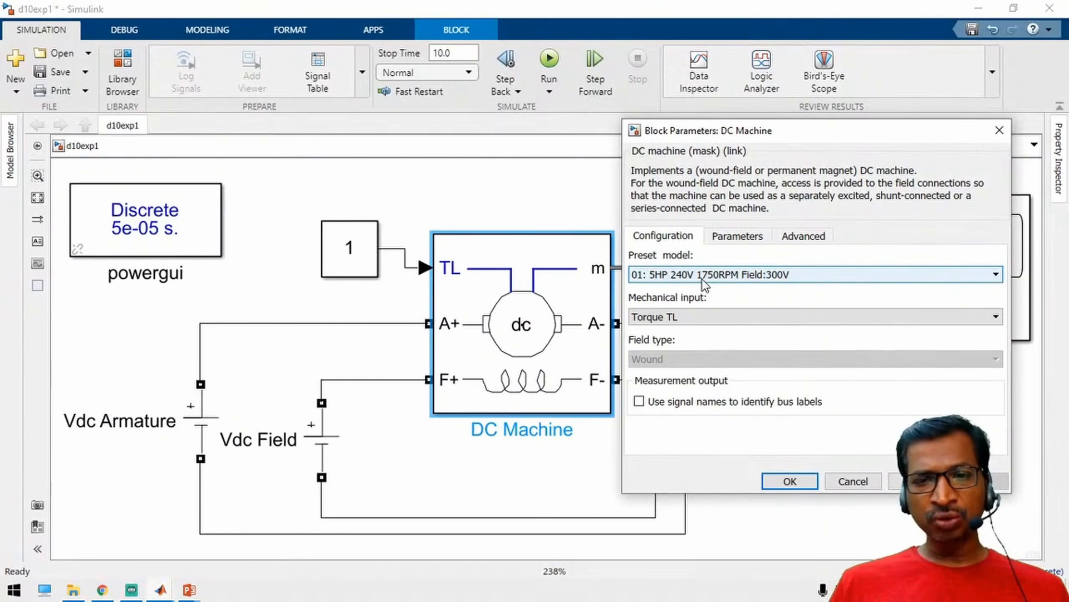
pyautogui.click(853, 483)
pyautogui.click(847, 454)
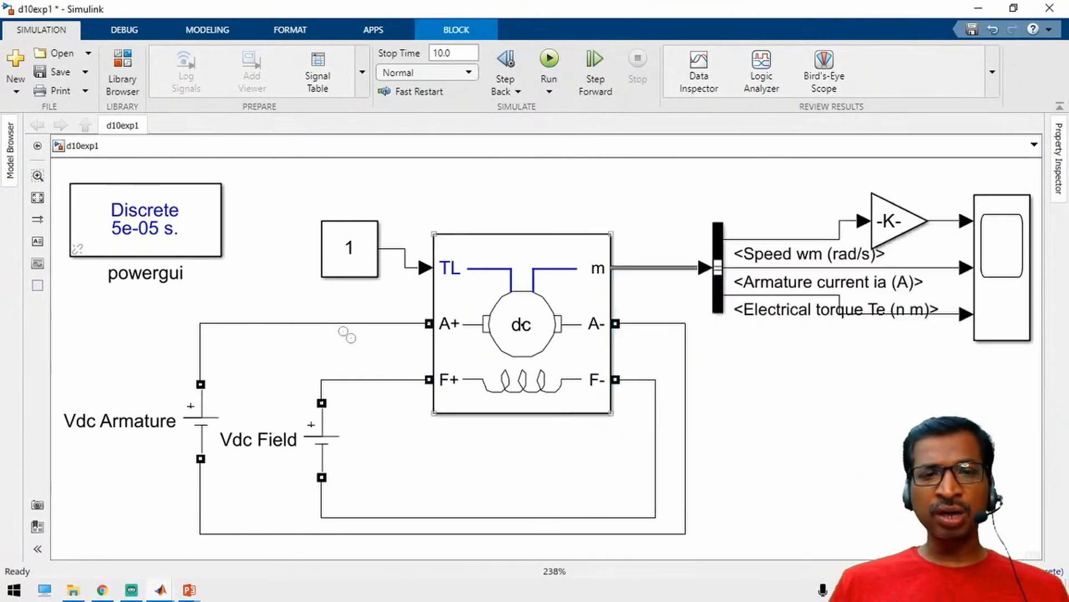
# Step: Switch to the MATLAB Command Window and try to evaluate p=tw
pyautogui.click(162, 589)
pyautogui.click(142, 539)
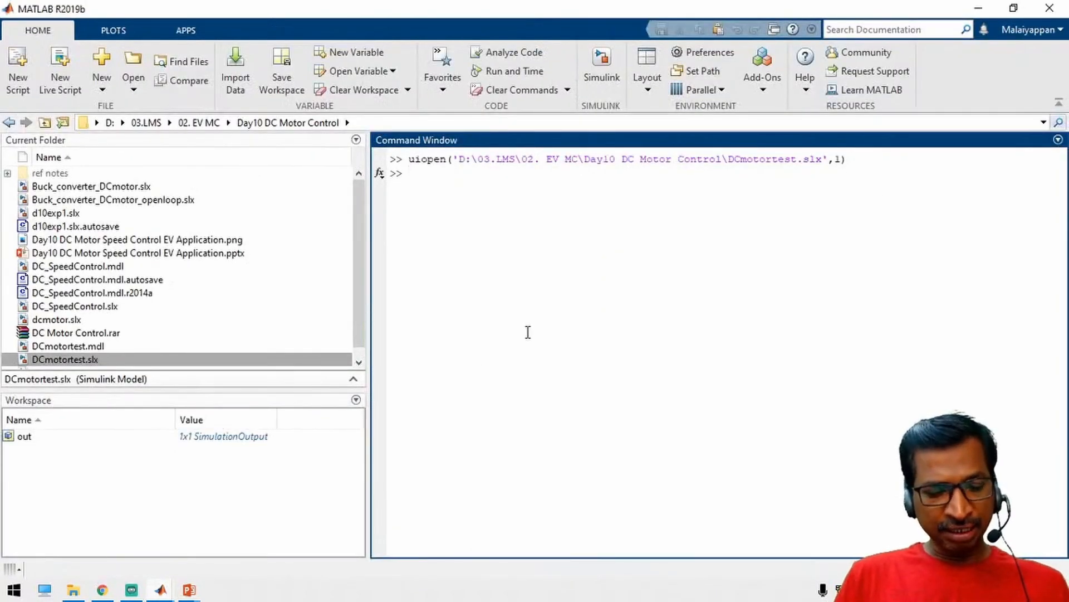
pyautogui.write('p')
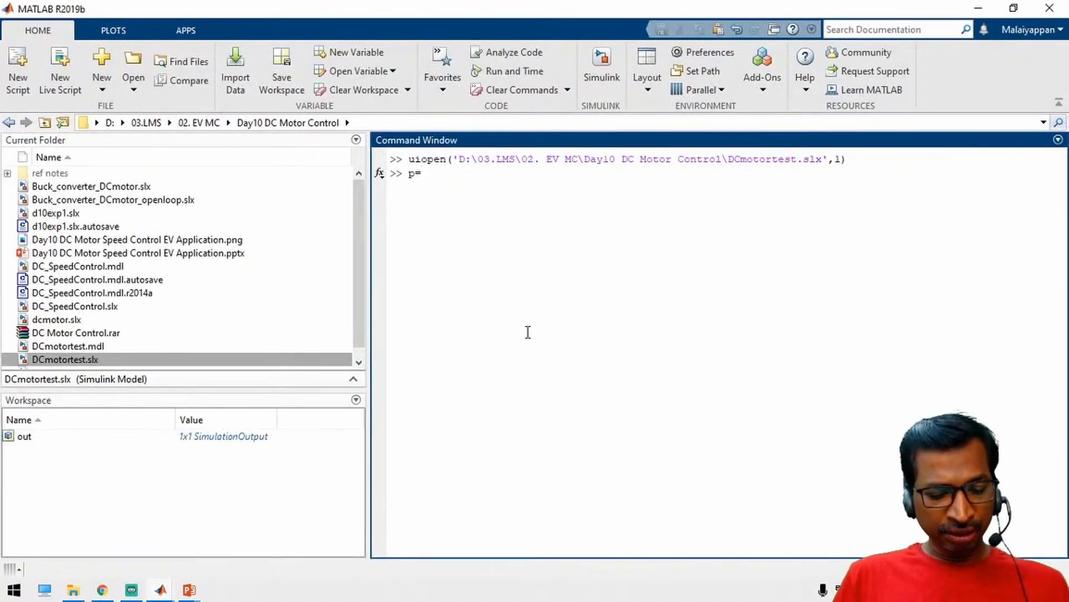
pyautogui.write('=tw')
pyautogui.press('Return')
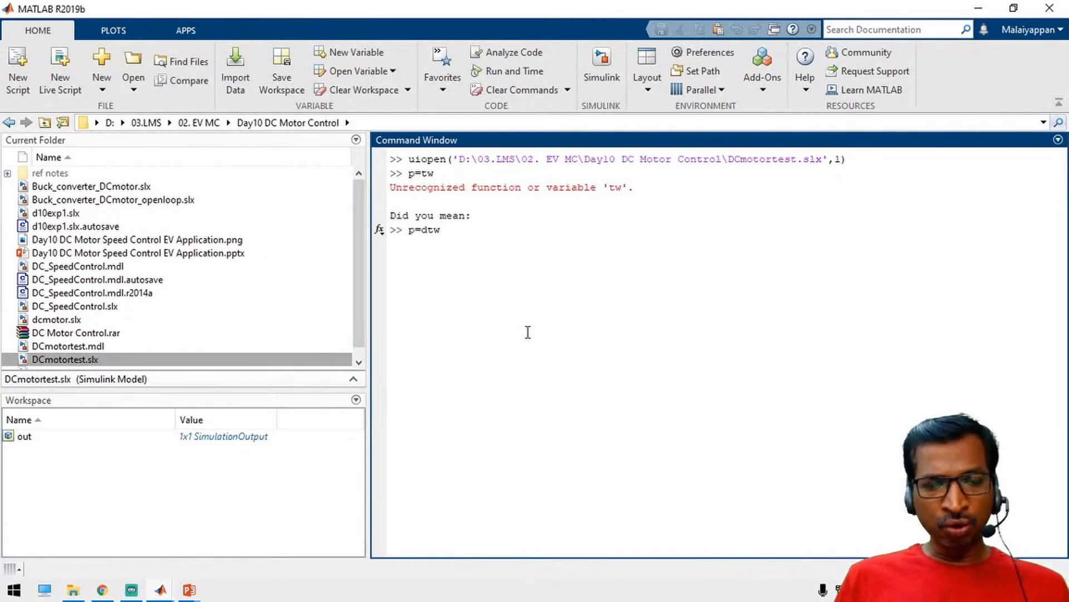
# Step: Replace the pending entry with p=5*746 and evaluate it to convert the machine's 5 HP rating to watts
pyautogui.hotkey('shift', 'Home')
pyautogui.press('BackSpace')
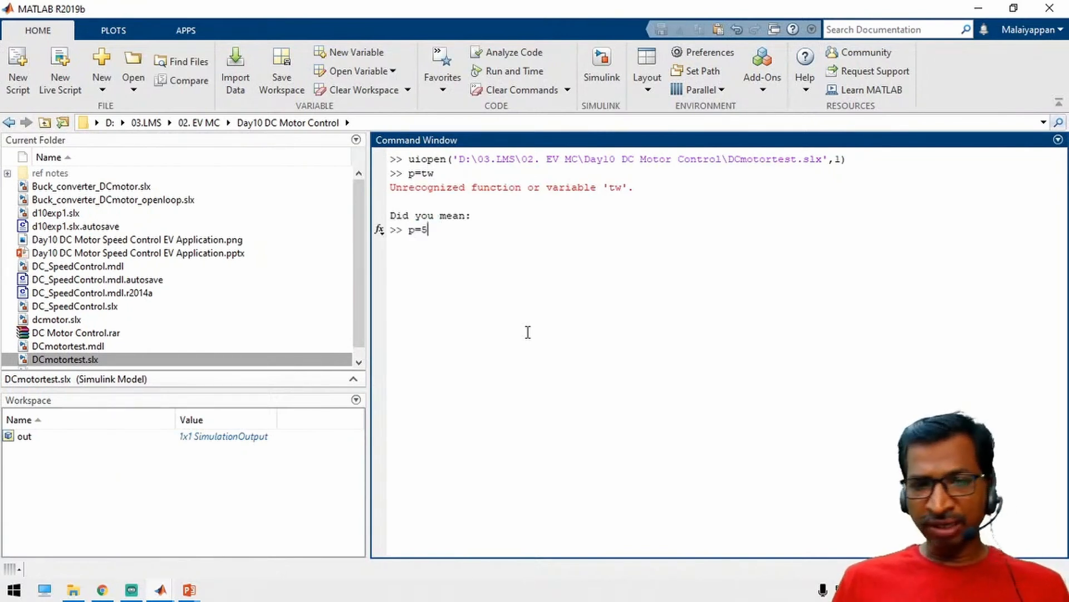
pyautogui.write('p=5*746')
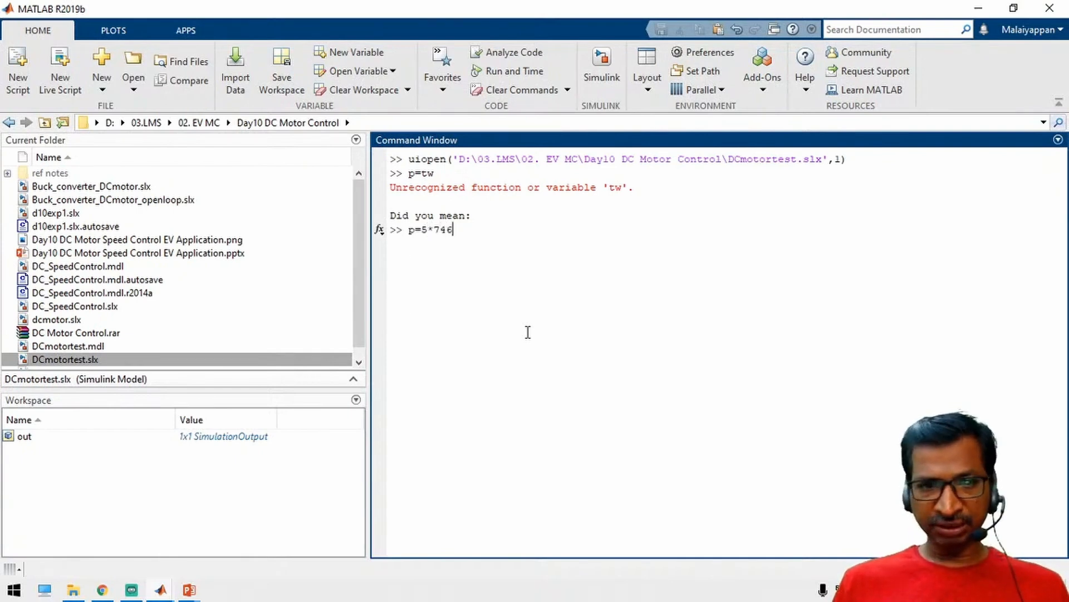
pyautogui.press('Return')
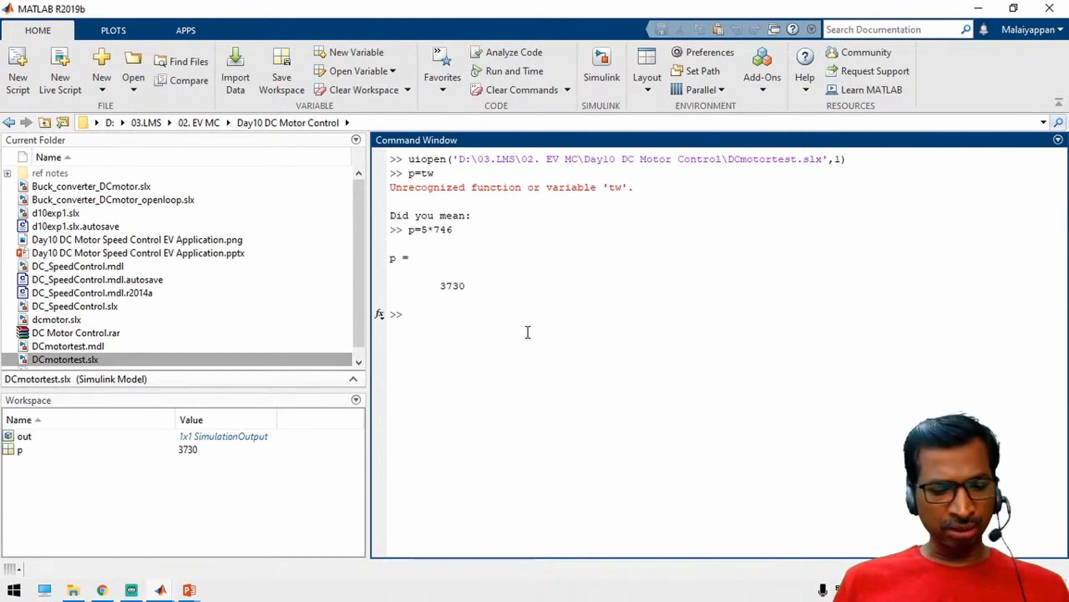
# Step: Try to evaluate the angular speed with the expression w=2*pi1750/60
pyautogui.write('w')
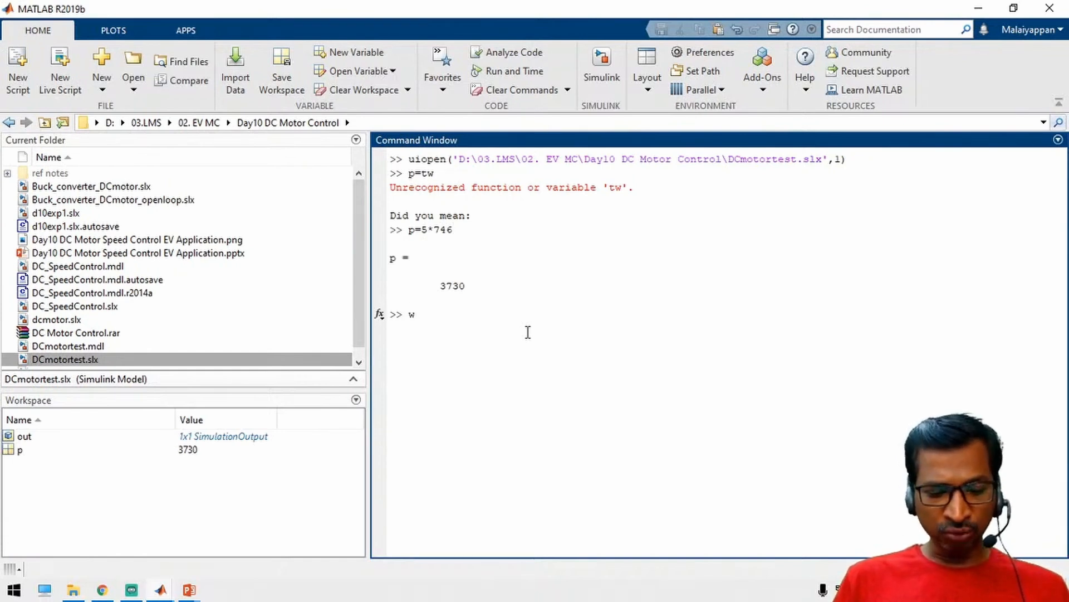
pyautogui.write('=')
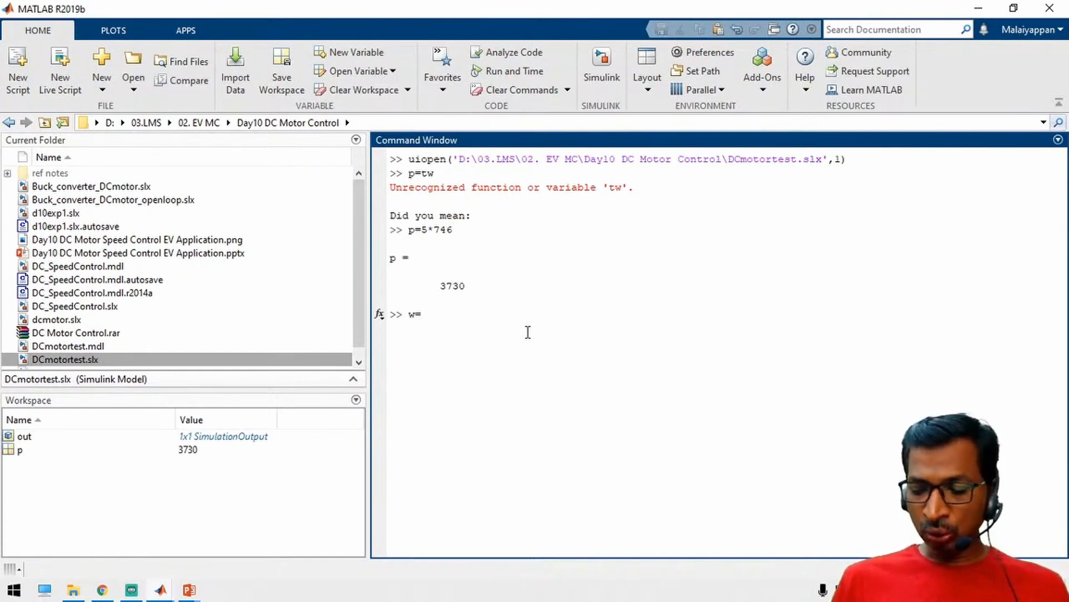
pyautogui.write('2*pi')
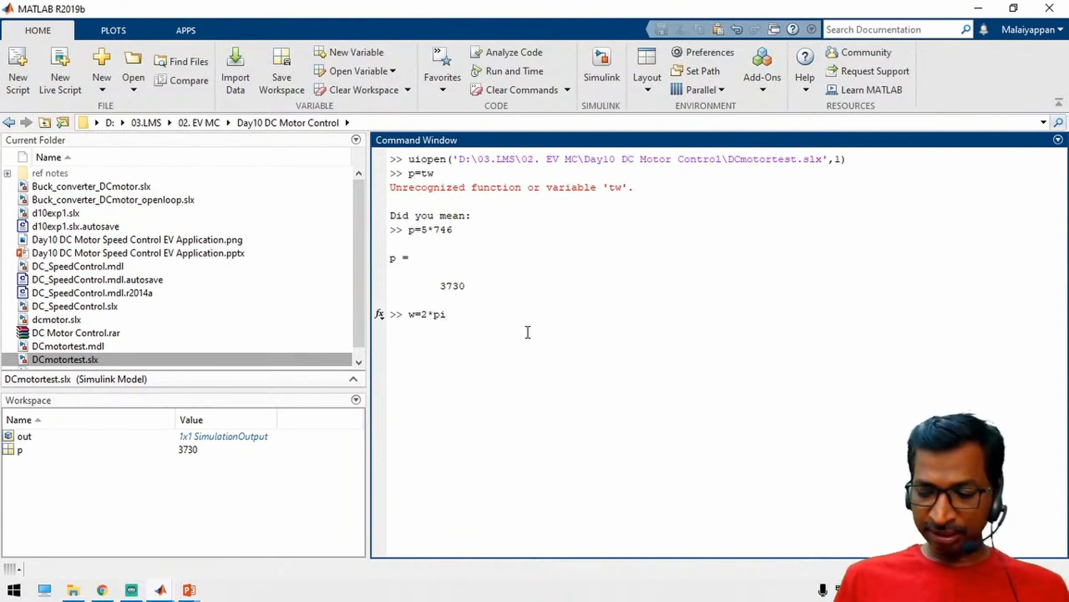
pyautogui.write('17')
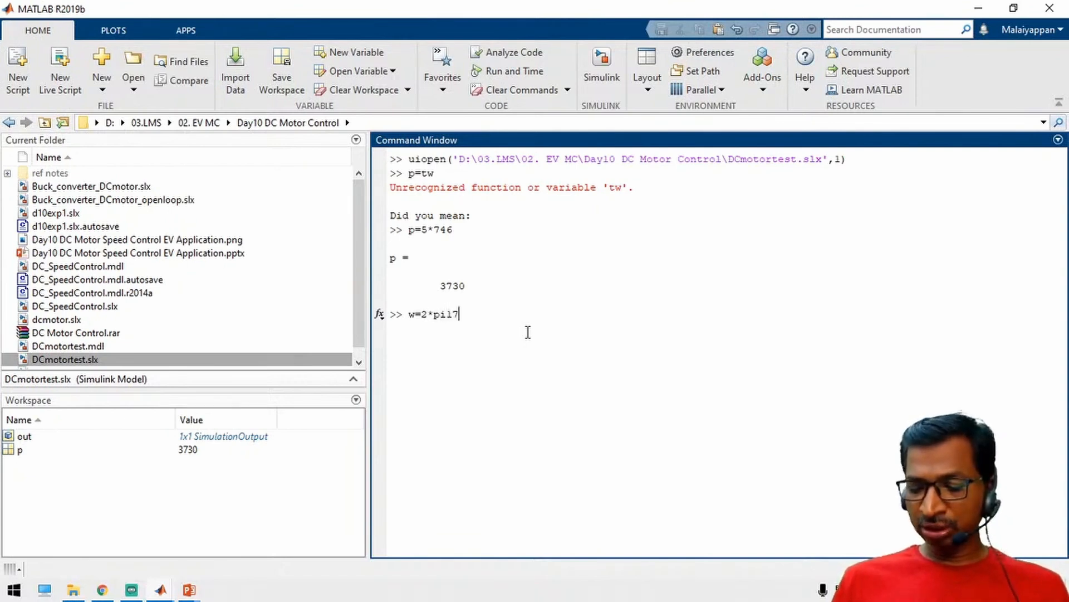
pyautogui.write('50/6')
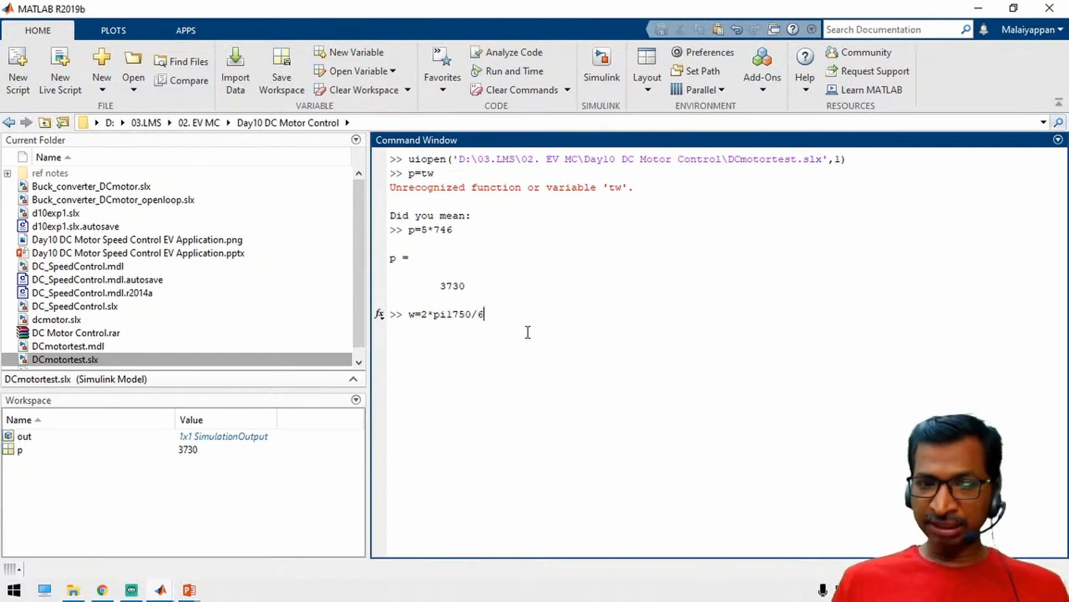
pyautogui.write('0')
pyautogui.press('Return')
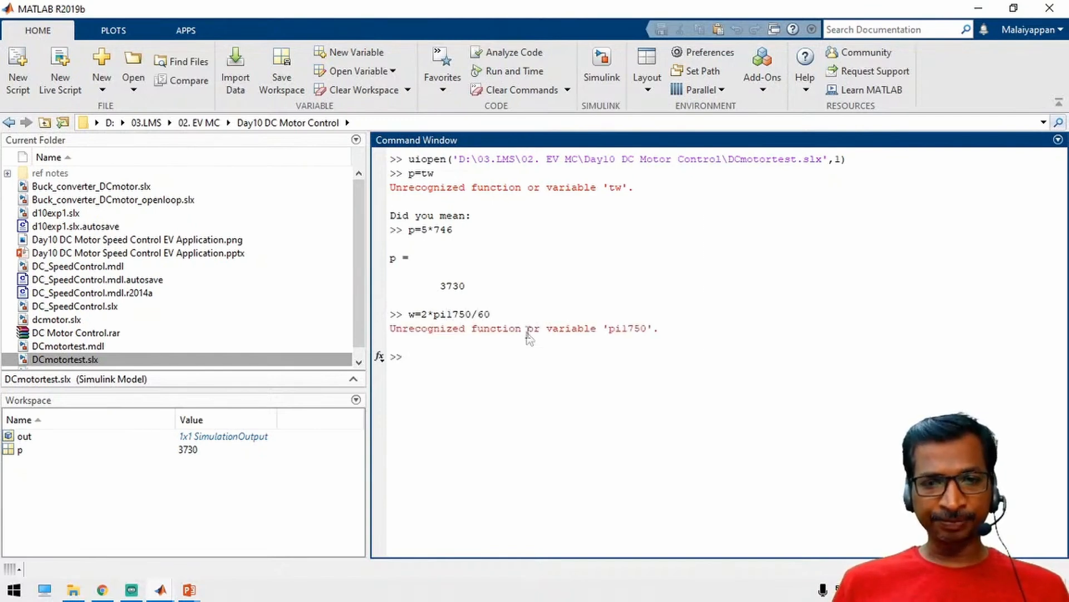
# Step: Recall the angular speed expression, correct it to w=2*pi*1750/60 and evaluate it
pyautogui.press('Up')
pyautogui.press('Left')
pyautogui.press('Left')
pyautogui.press('Left')
pyautogui.press('Left')
pyautogui.press('Left')
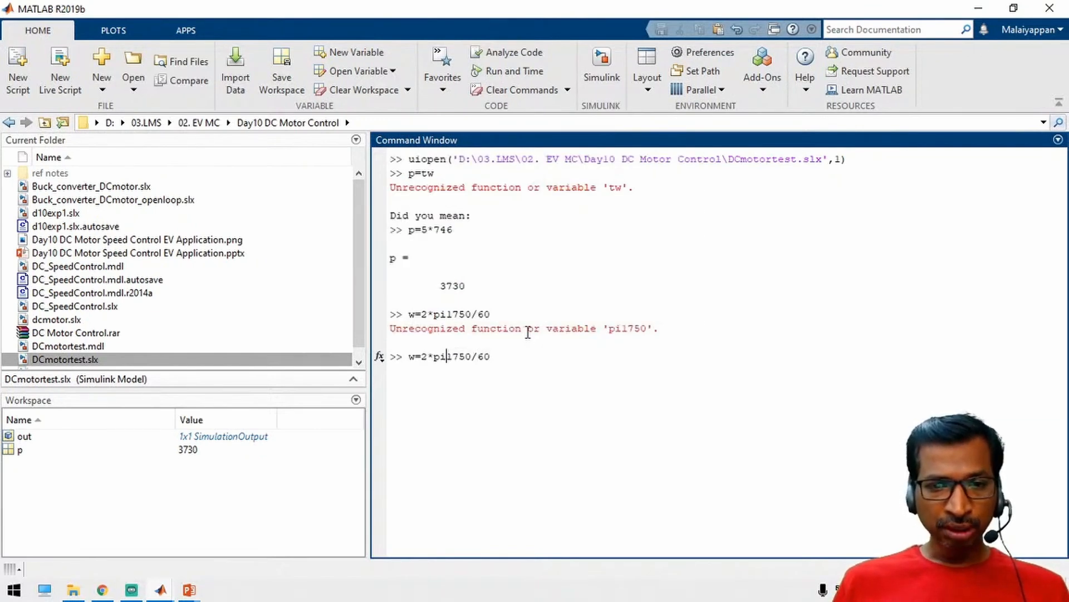
pyautogui.write('*')
pyautogui.press('Return')
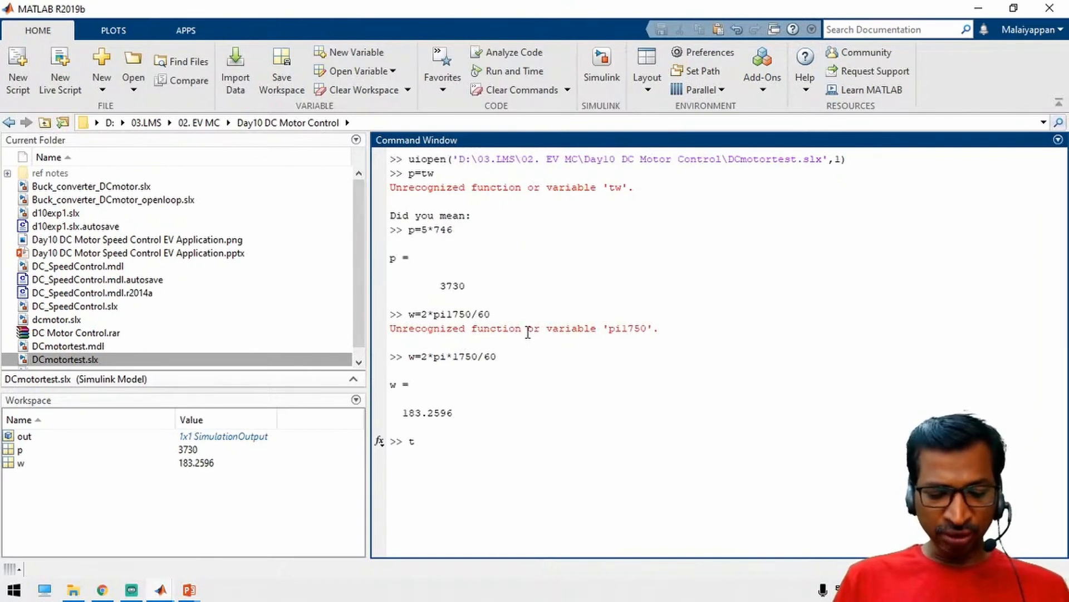
# Step: Calculate the load torque by evaluating t=p/w
pyautogui.write('t=p/')
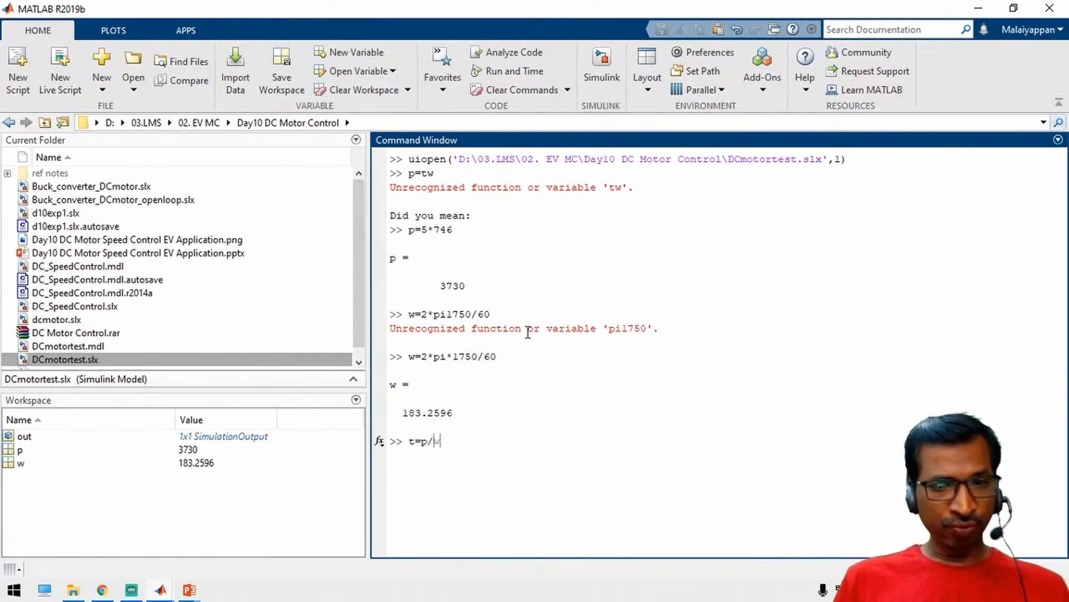
pyautogui.write('w')
pyautogui.press('Return')
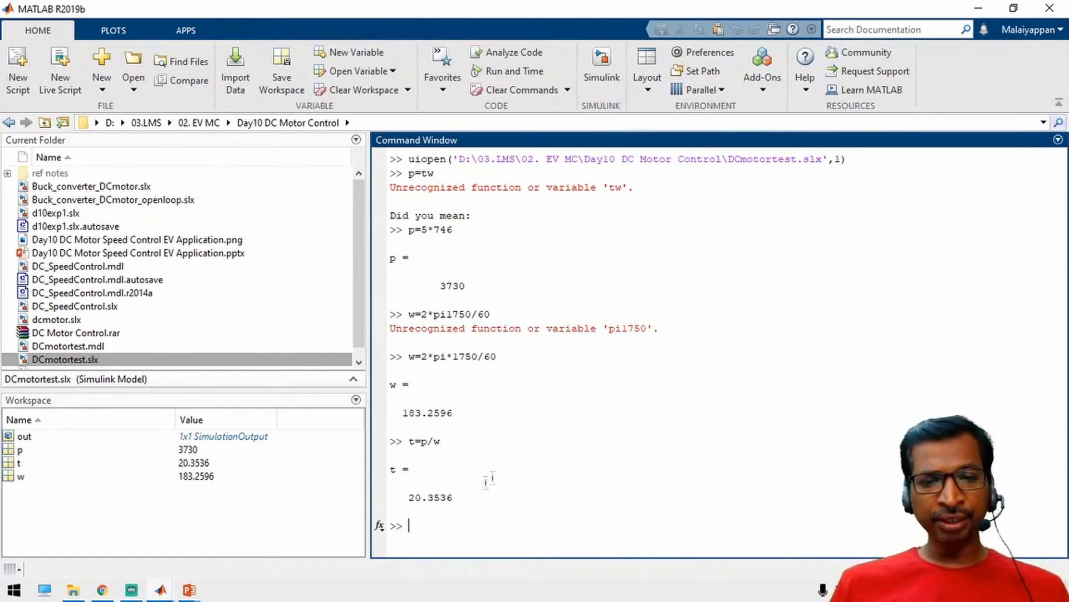
# Step: Return to the d10exp1 model in Simulink and set the Constant block feeding the TL input to 20
pyautogui.click(981, 8)
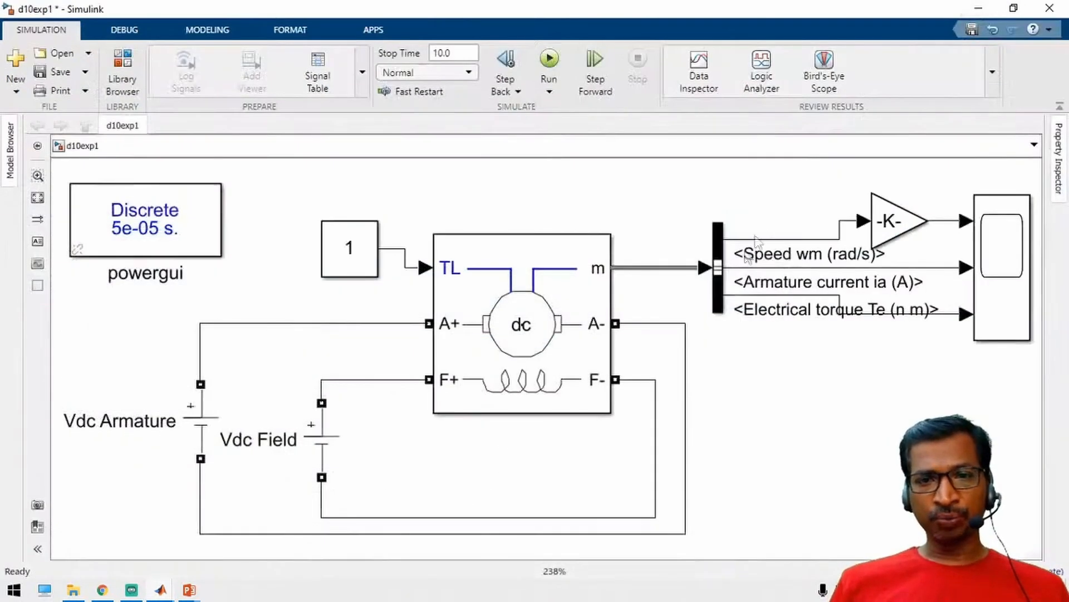
pyautogui.doubleClick(328, 252)
pyautogui.write('20')
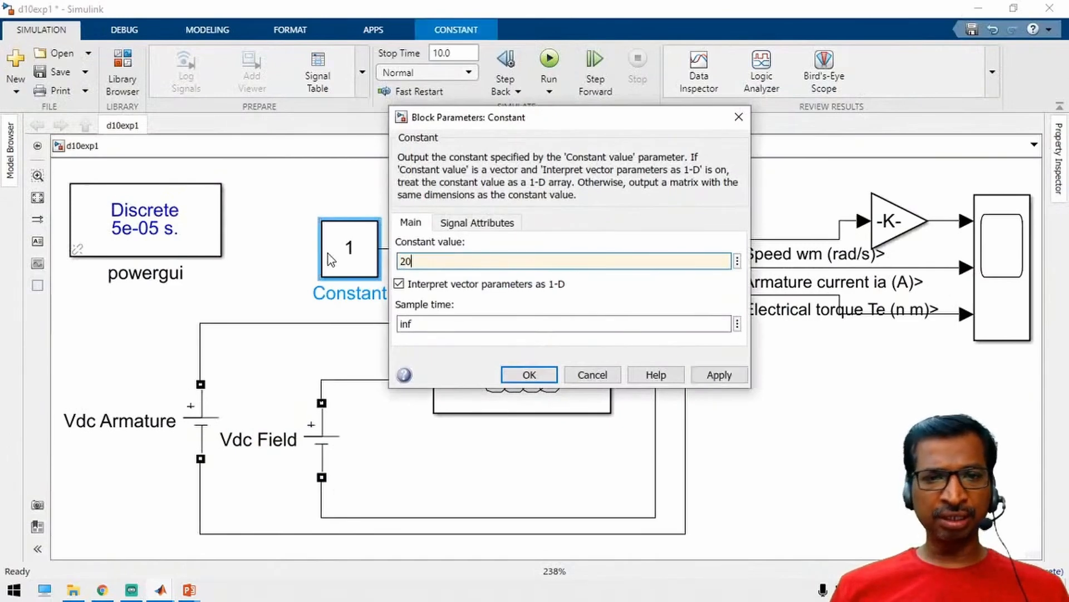
pyautogui.press('Return')
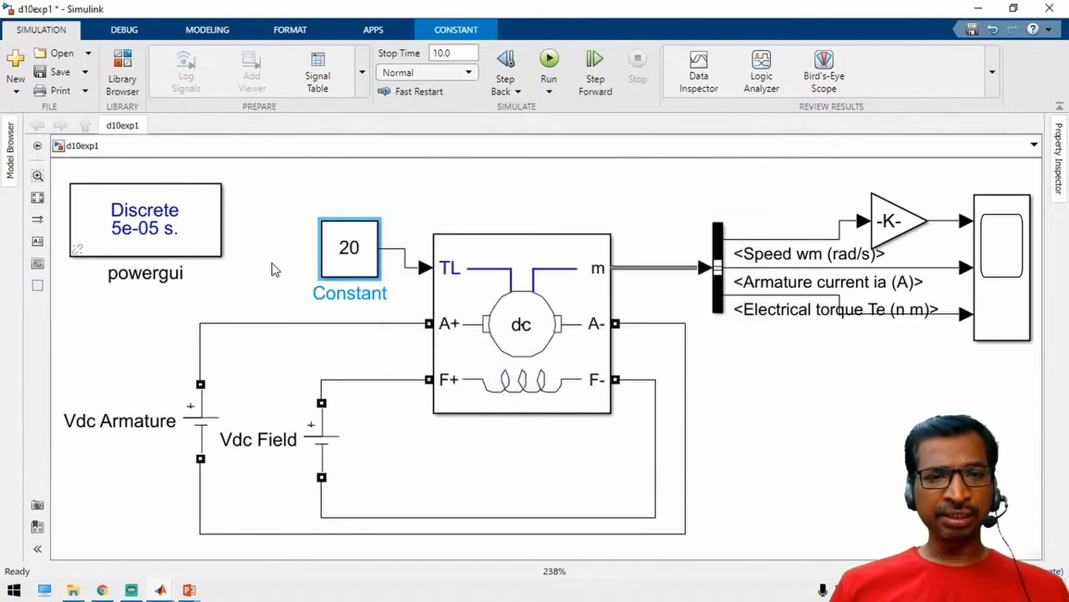
pyautogui.click(277, 267)
# Step: Save the model, run the simulation, view the speed, current and torque plots, and minimize the Scope window
pyautogui.click(56, 71)
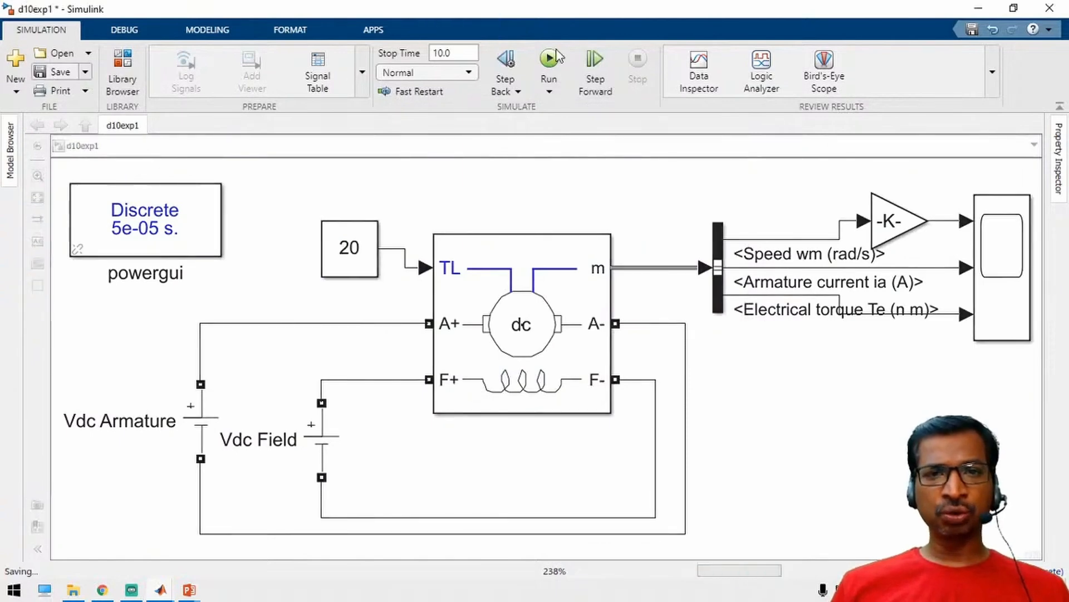
pyautogui.click(550, 59)
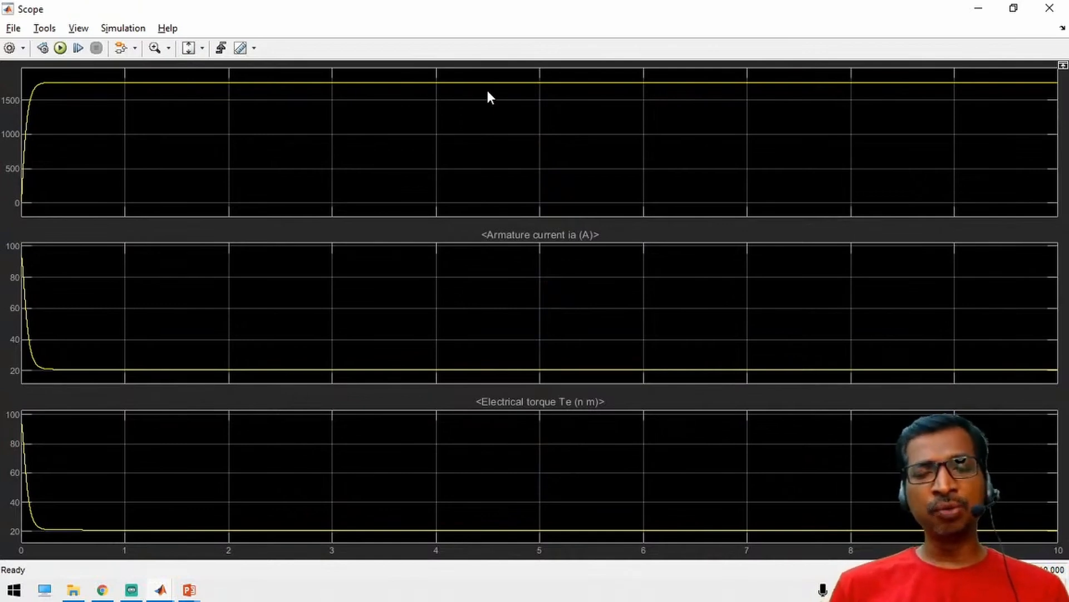
pyautogui.click(980, 9)
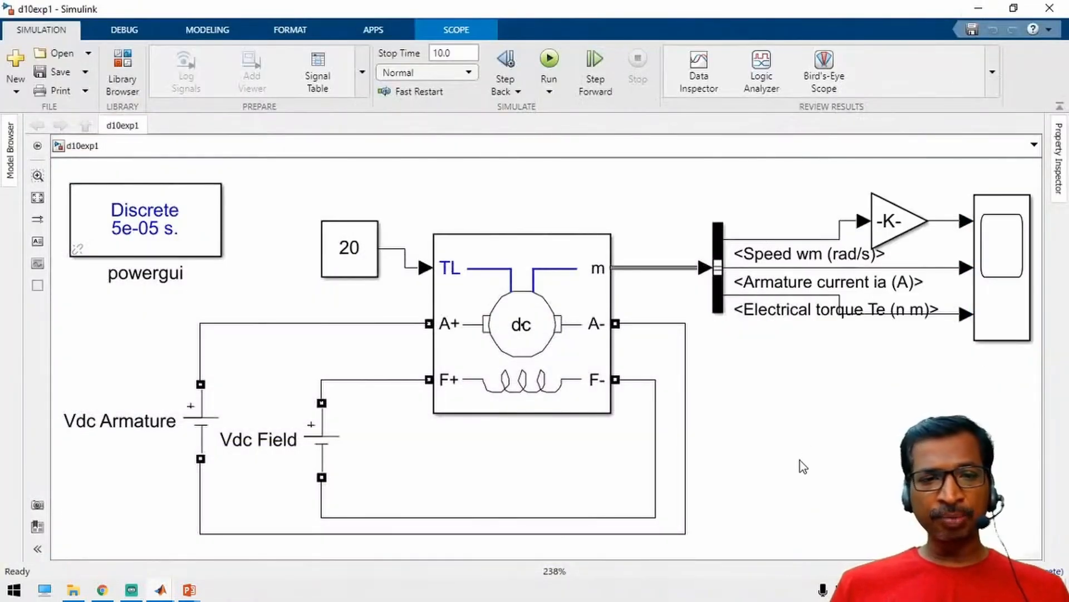
# Step: Move the Vdc Armature source well away from the Vdc Field source and save the model under the new name d10exp2
pyautogui.moveTo(208, 425); pyautogui.dragTo(122, 452)
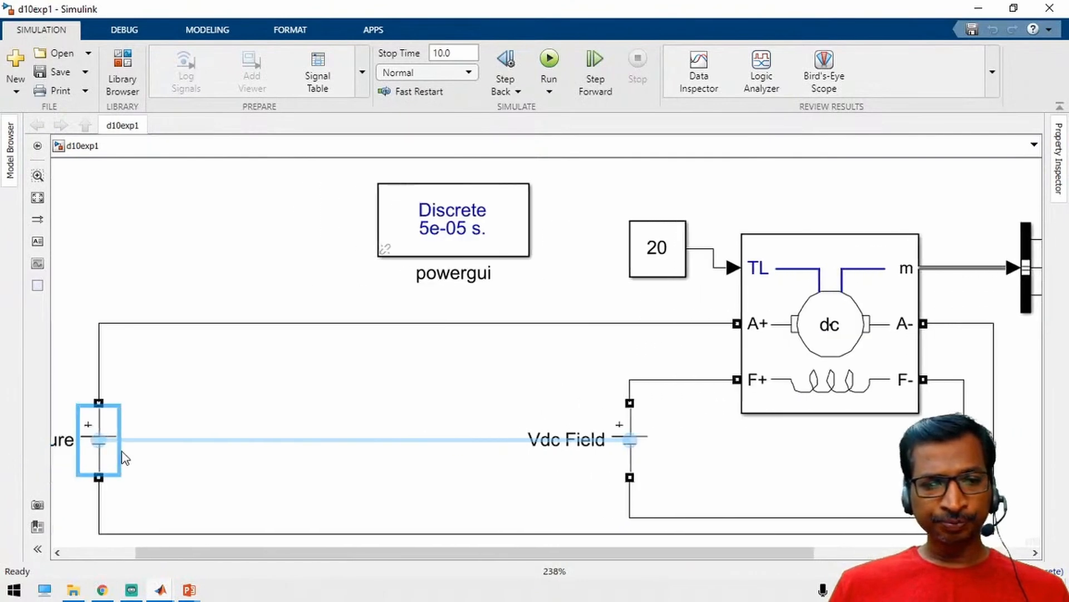
pyautogui.click(104, 179)
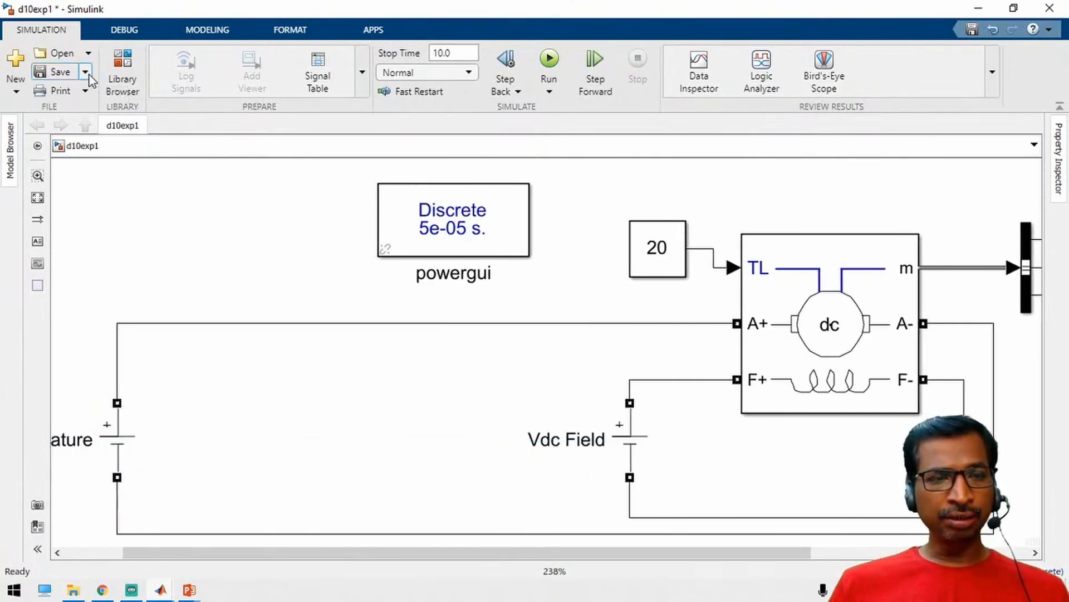
pyautogui.click(84, 72)
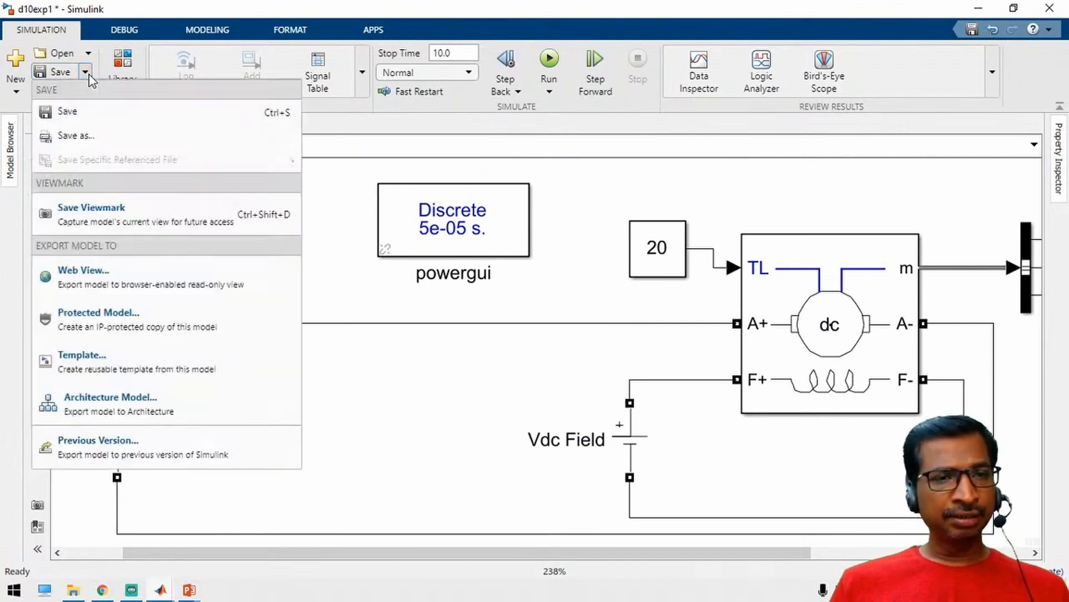
pyautogui.click(111, 138)
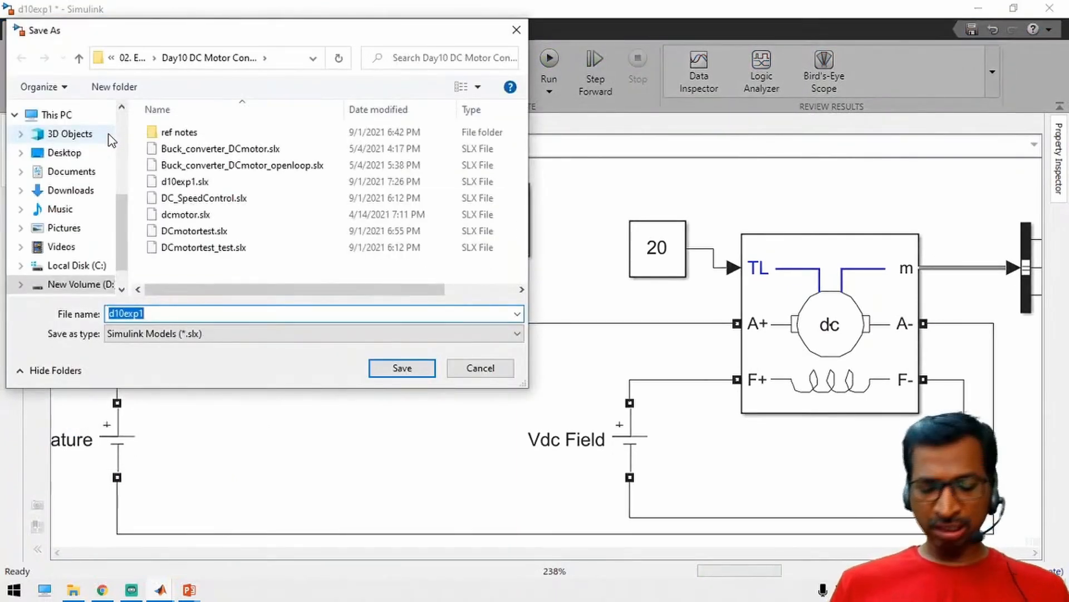
pyautogui.write('d10exp2')
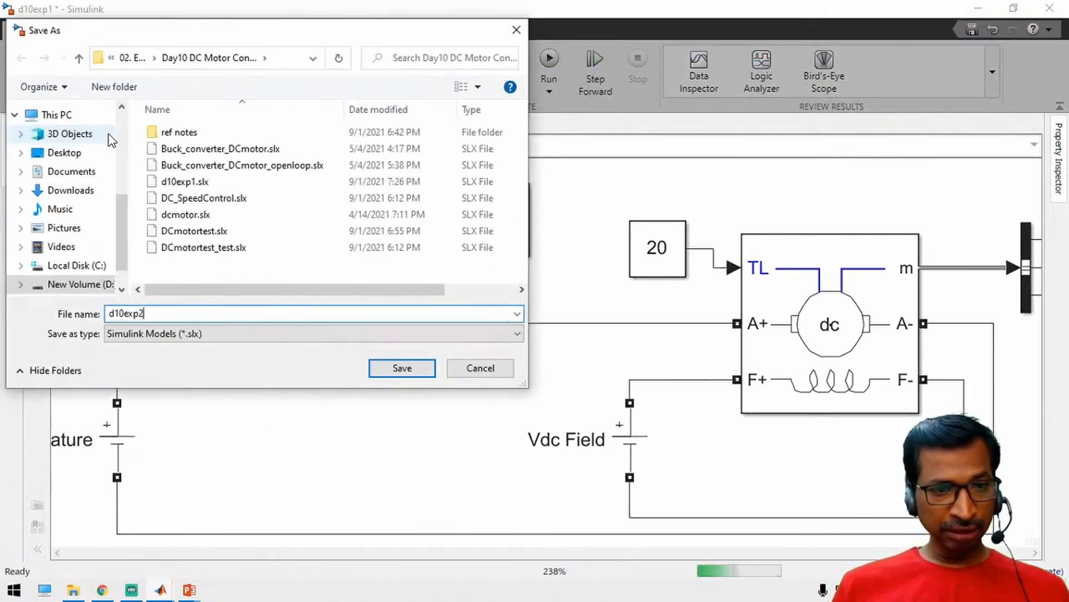
pyautogui.press('Return')
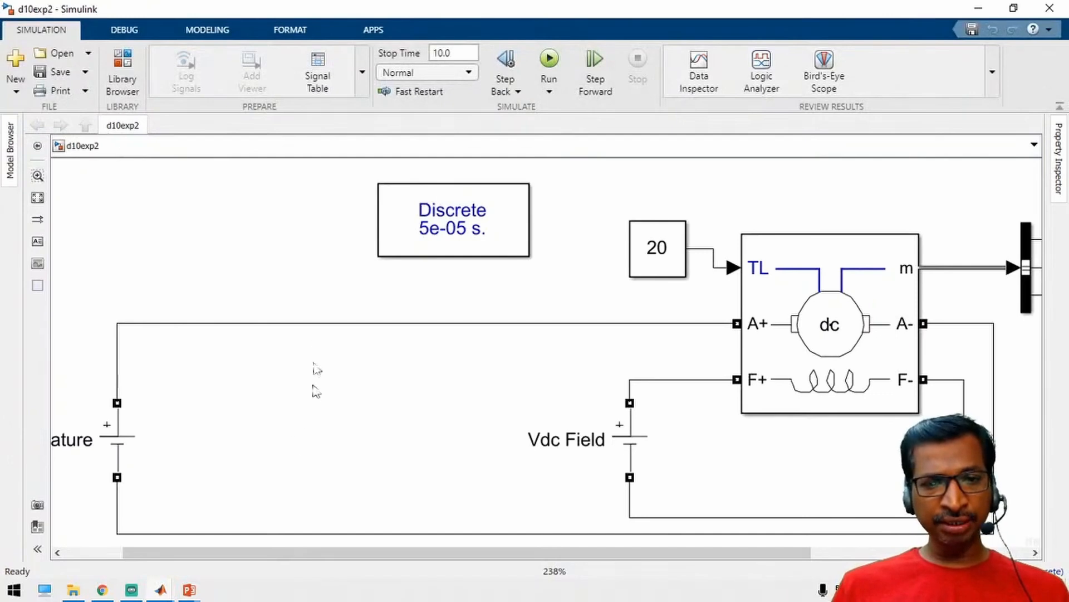
# Step: Add a Mosfet block from the Power Electronics library between the Vdc Armature and Vdc Field sources
pyautogui.doubleClick(315, 392)
pyautogui.write('m')
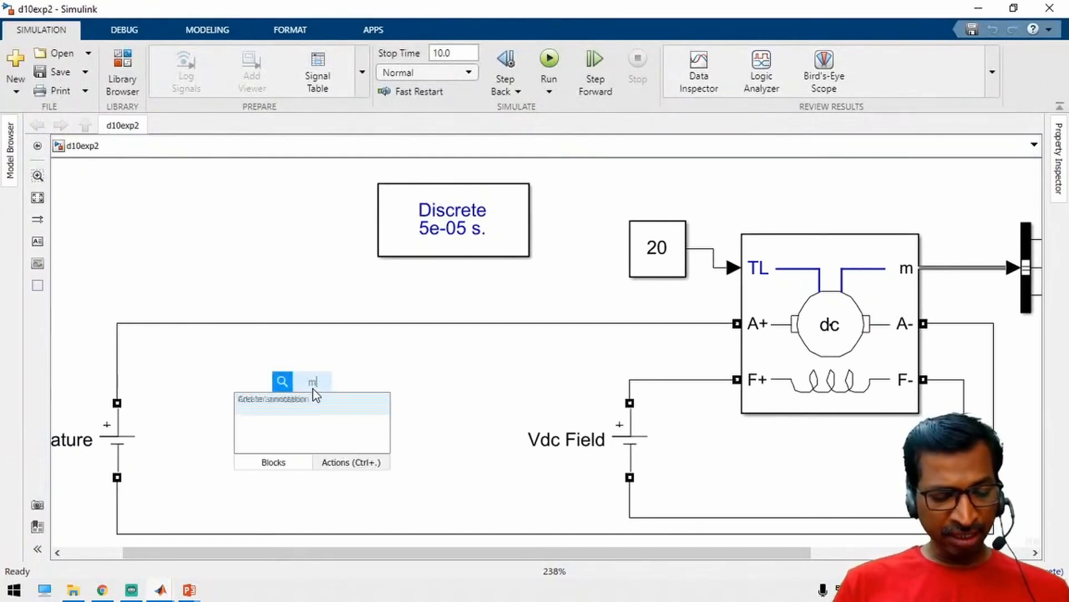
pyautogui.write('osfet')
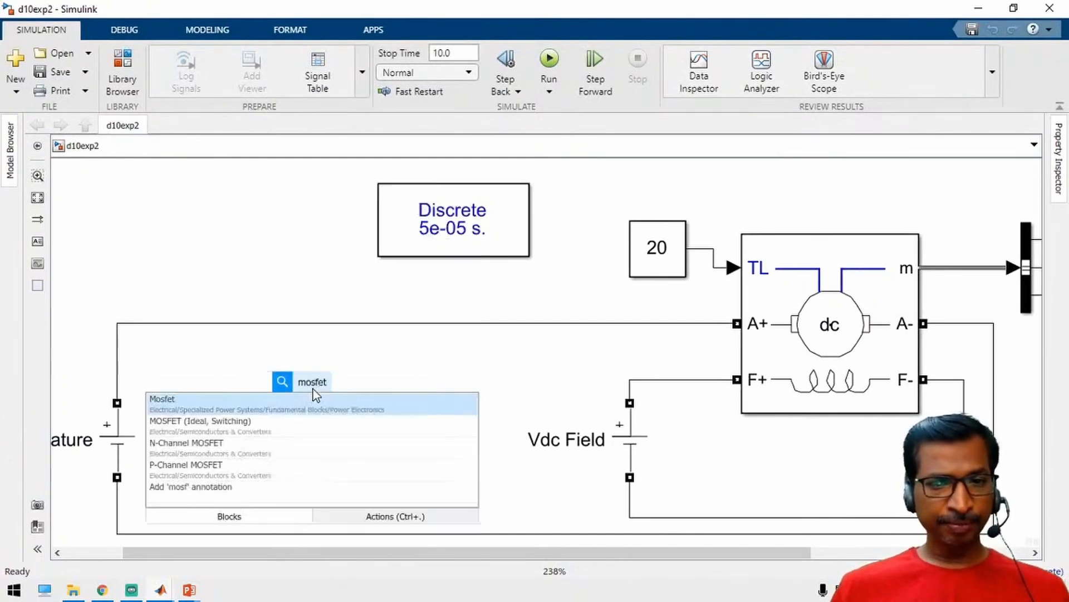
pyautogui.press('Return')
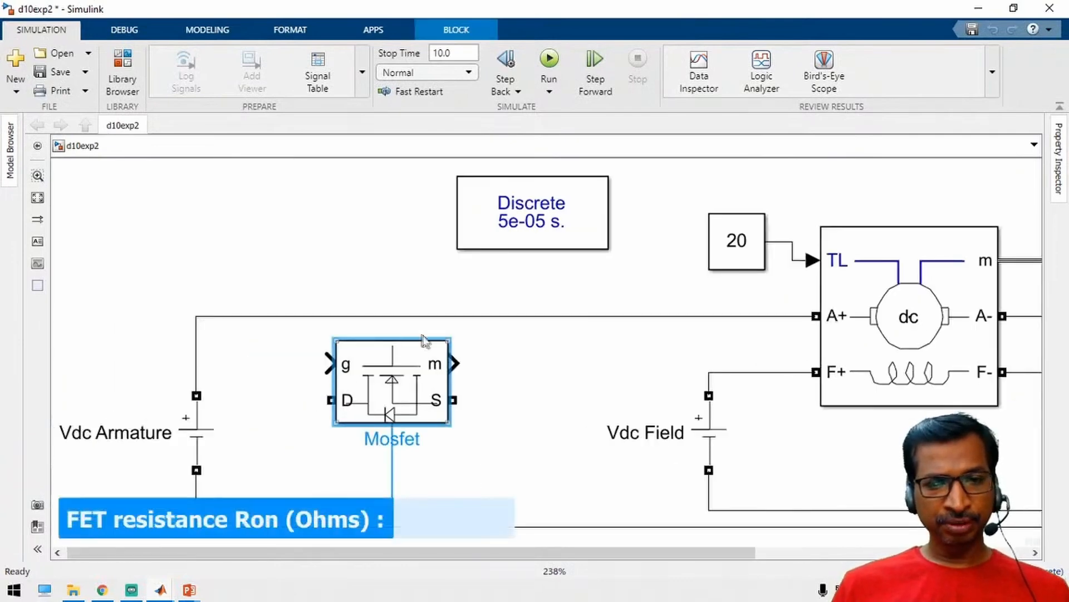
# Step: Turn off the Show measurement port option in the Mosfet's block parameters and accept the change
pyautogui.doubleClick(405, 384)
pyautogui.scroll(-3, 577, 393)
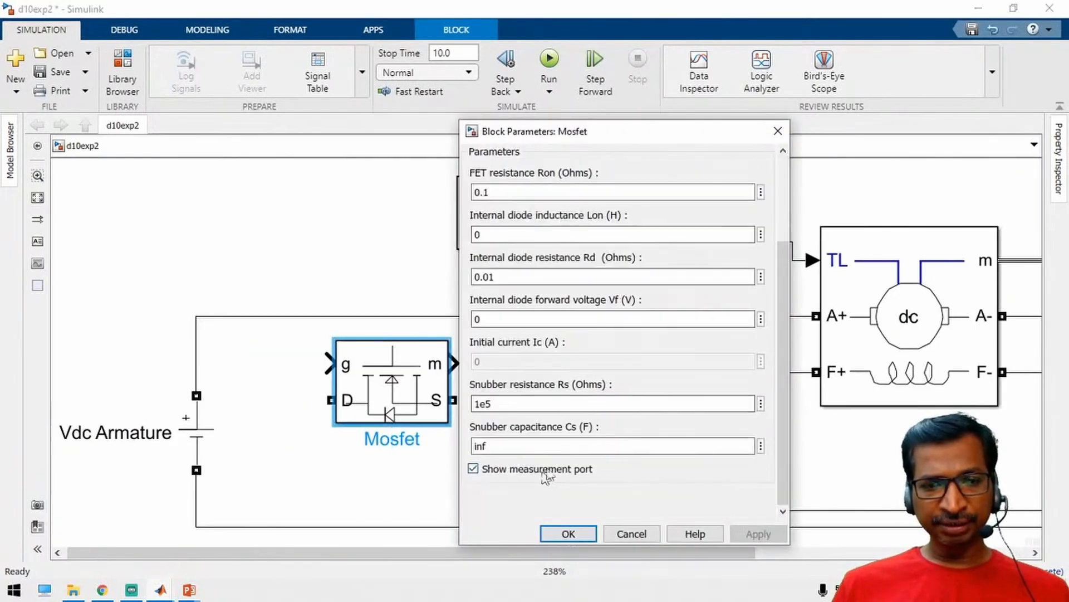
pyautogui.click(545, 471)
pyautogui.click(756, 532)
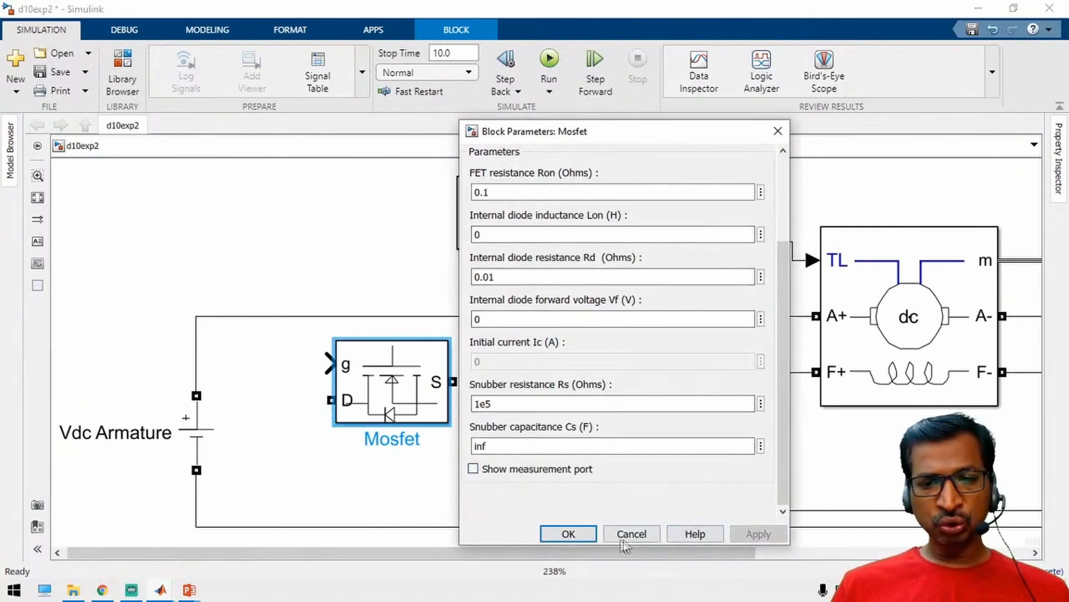
pyautogui.click(568, 533)
# Step: Replace the direct armature supply wire with the Mosfet, wiring D to Vdc Armature's positive terminal and S to the machine's A+ port
pyautogui.click(455, 317)
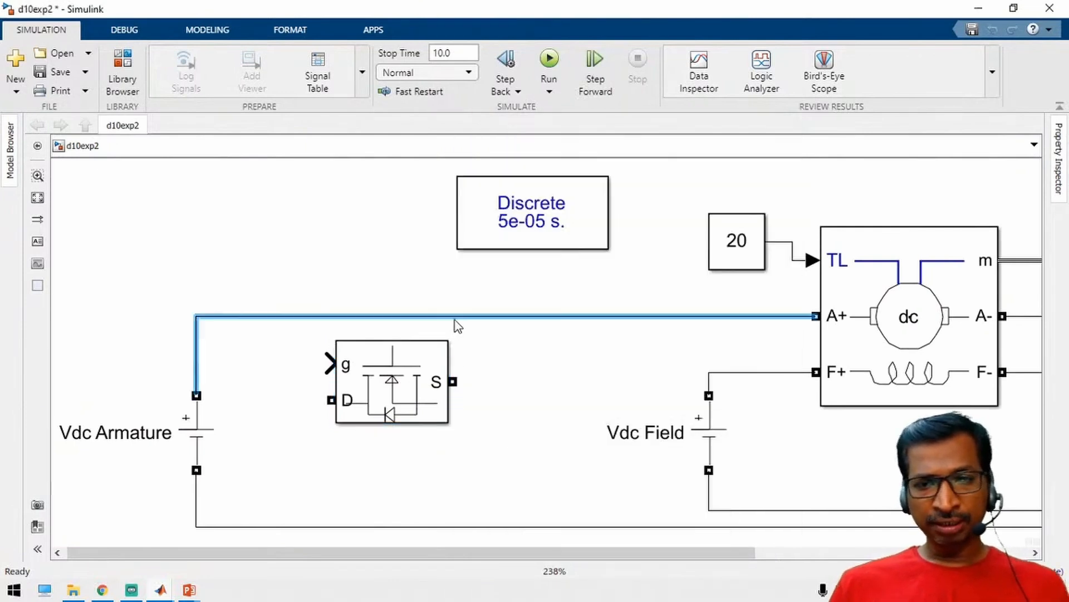
pyautogui.press('Delete')
pyautogui.click(419, 421)
pyautogui.moveTo(419, 422); pyautogui.dragTo(409, 385)
pyautogui.moveTo(278, 368); pyautogui.dragTo(196, 395)
pyautogui.moveTo(448, 345); pyautogui.dragTo(816, 316)
pyautogui.click(393, 357)
pyautogui.moveTo(393, 355); pyautogui.dragTo(396, 319)
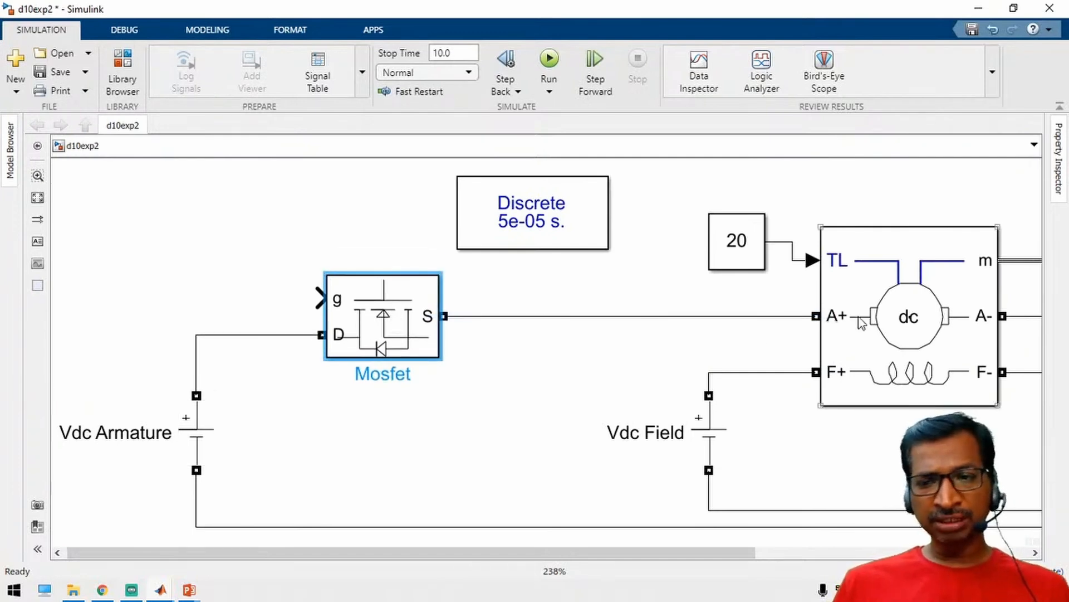
pyautogui.click(478, 452)
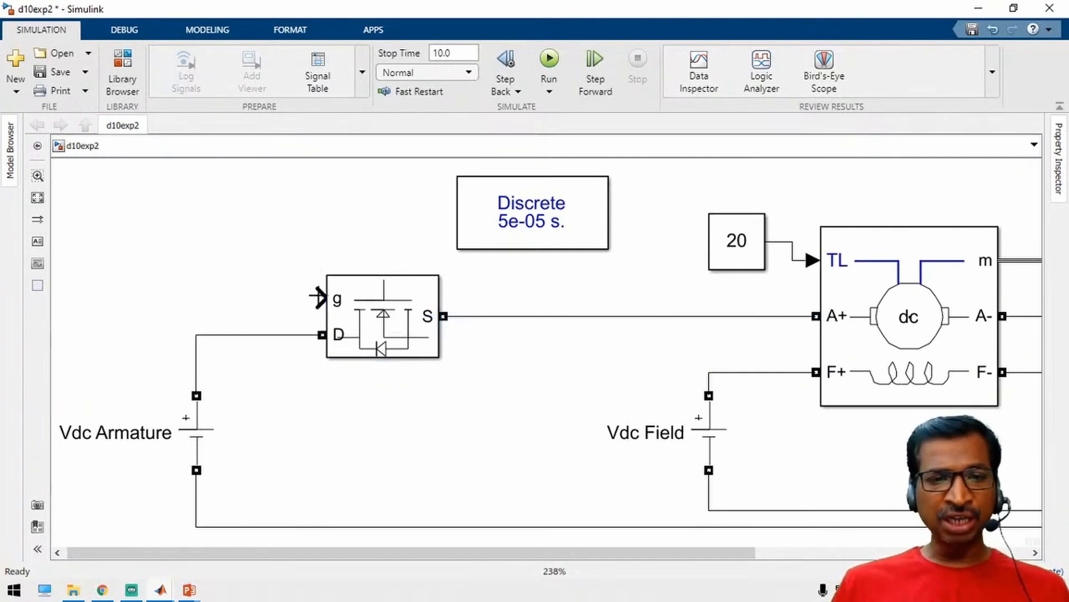
# Step: Add a Pulse Generator block near the Mosfet's gate input, with a signal line extended from the g port
pyautogui.moveTo(319, 298); pyautogui.dragTo(273, 298)
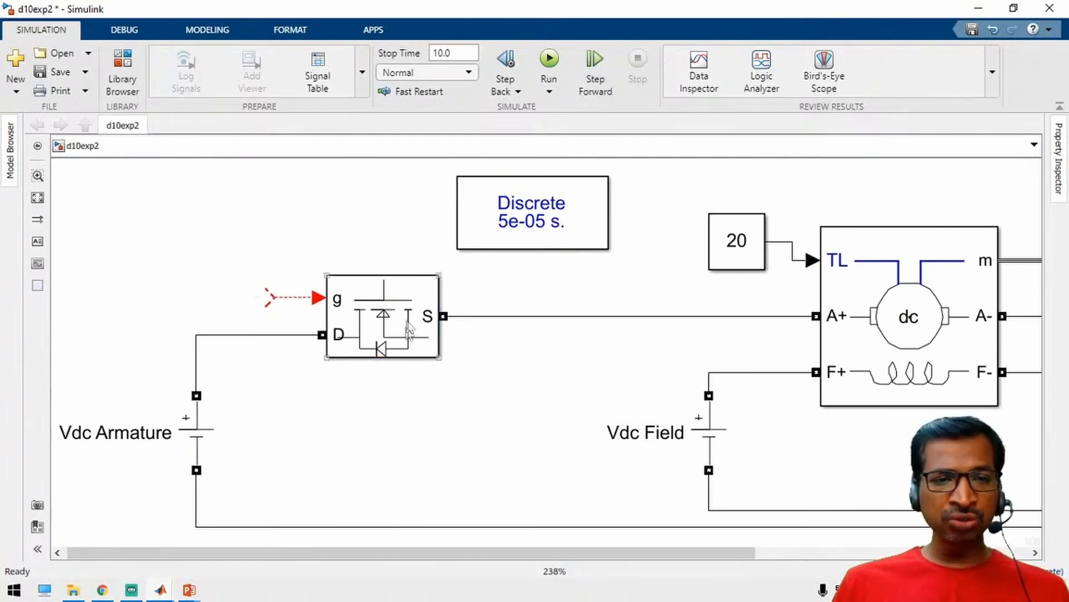
pyautogui.doubleClick(151, 299)
pyautogui.write('p')
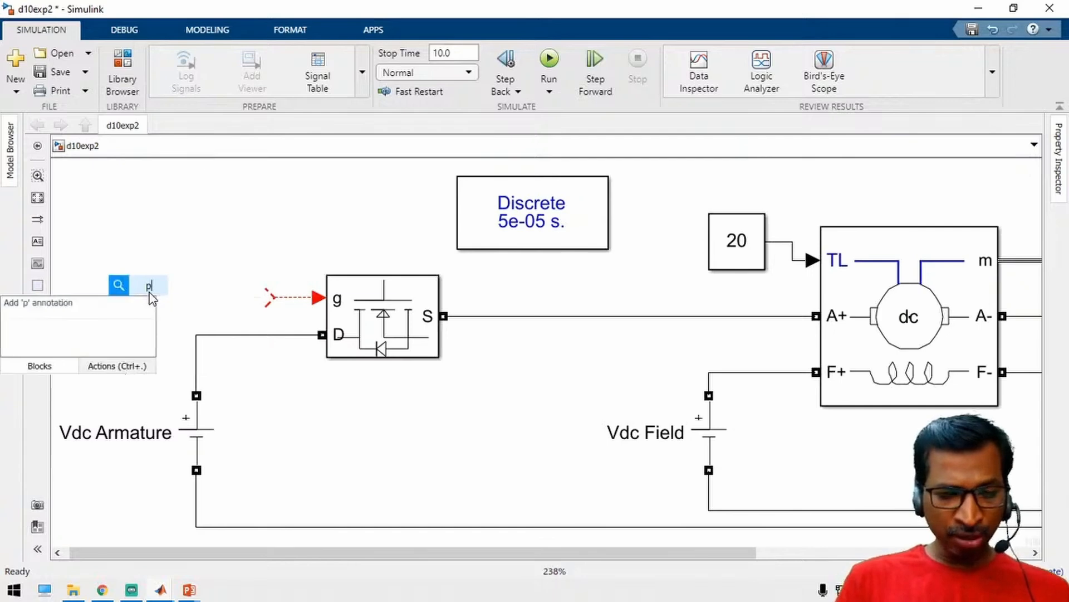
pyautogui.write('ulse')
pyautogui.press('Return')
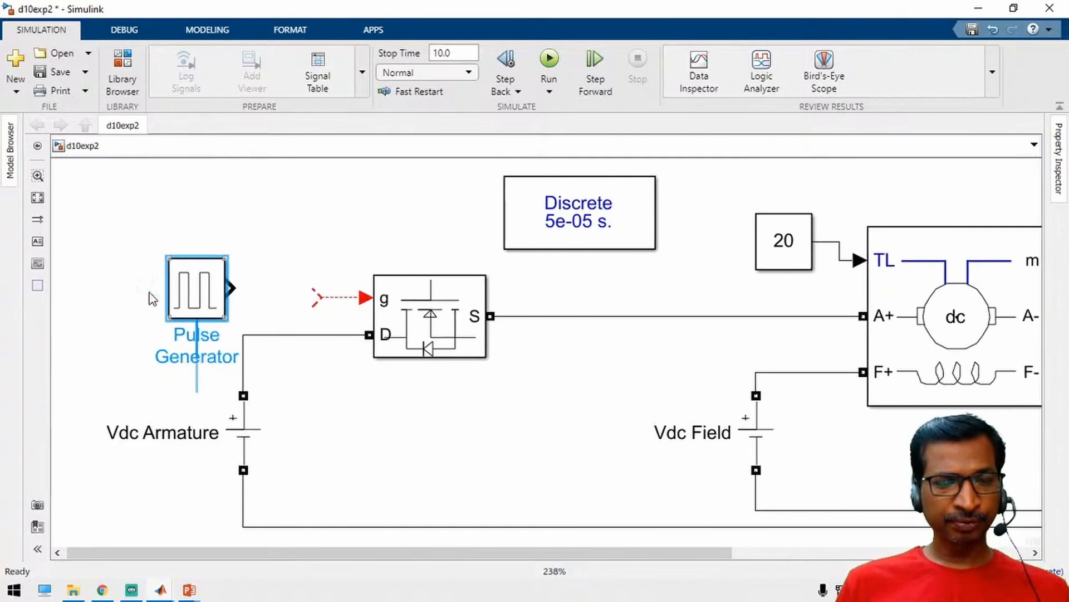
# Step: Set the Pulse Generator's period to 1/1000 s and its pulse width to 99 % of the period
pyautogui.press('Return')
pyautogui.press('Return')
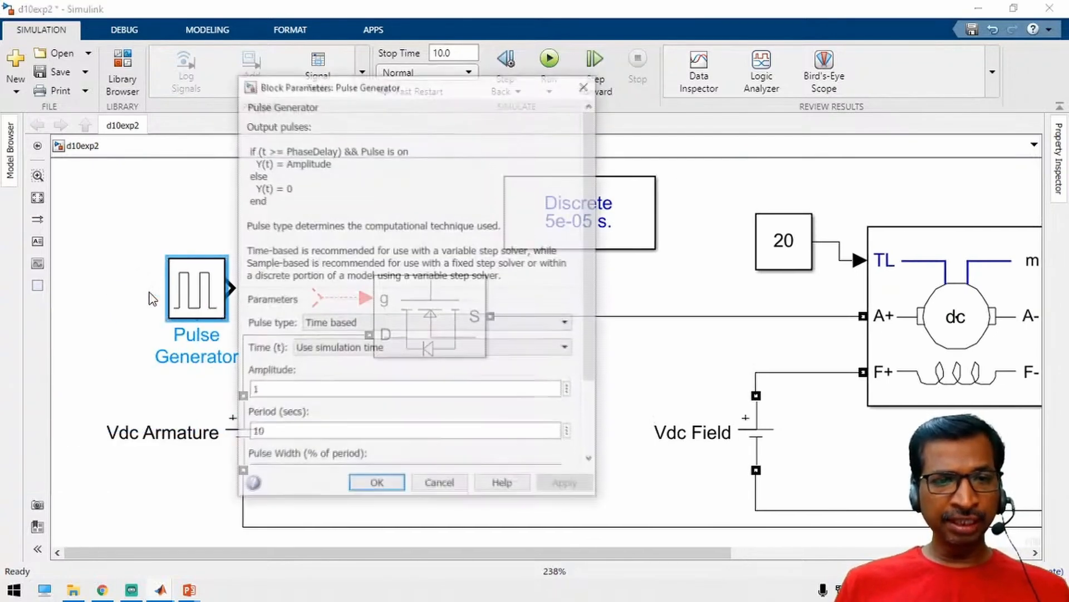
pyautogui.click(259, 433)
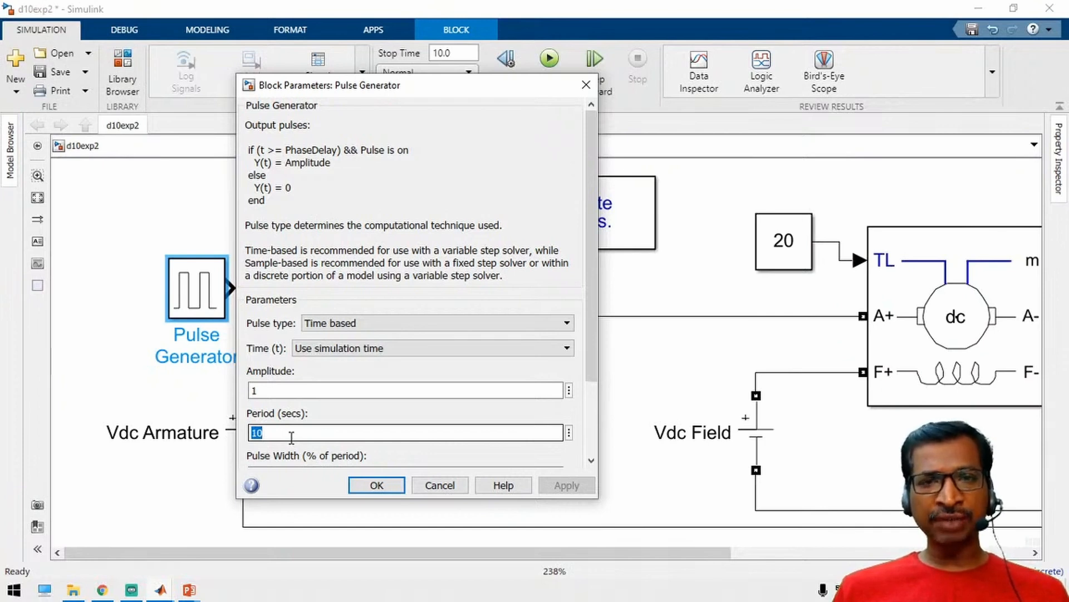
pyautogui.write('1/1000')
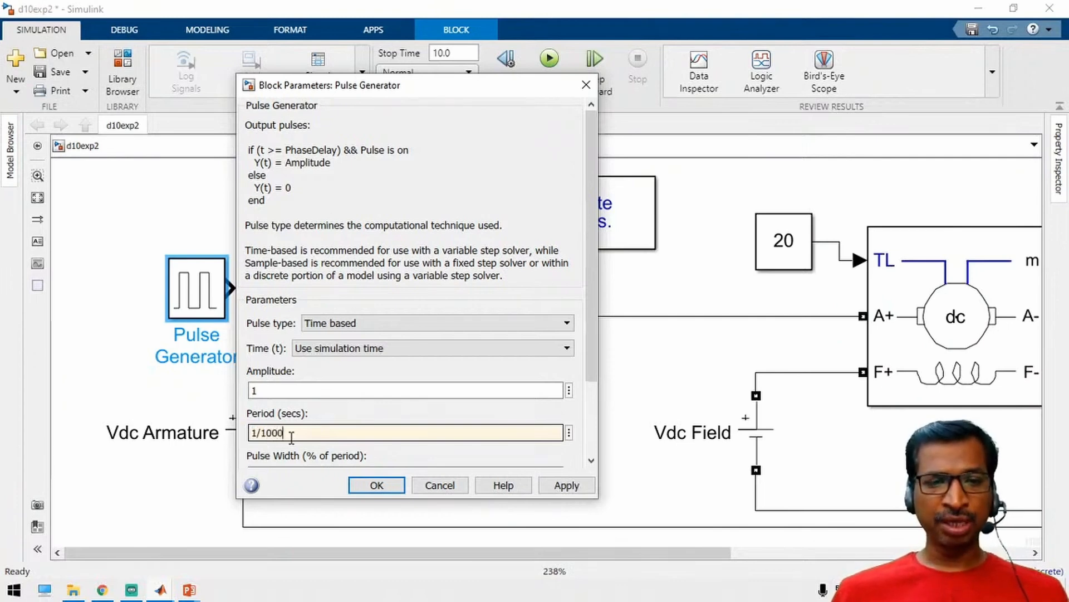
pyautogui.scroll(-2, 291, 436)
pyautogui.doubleClick(300, 380)
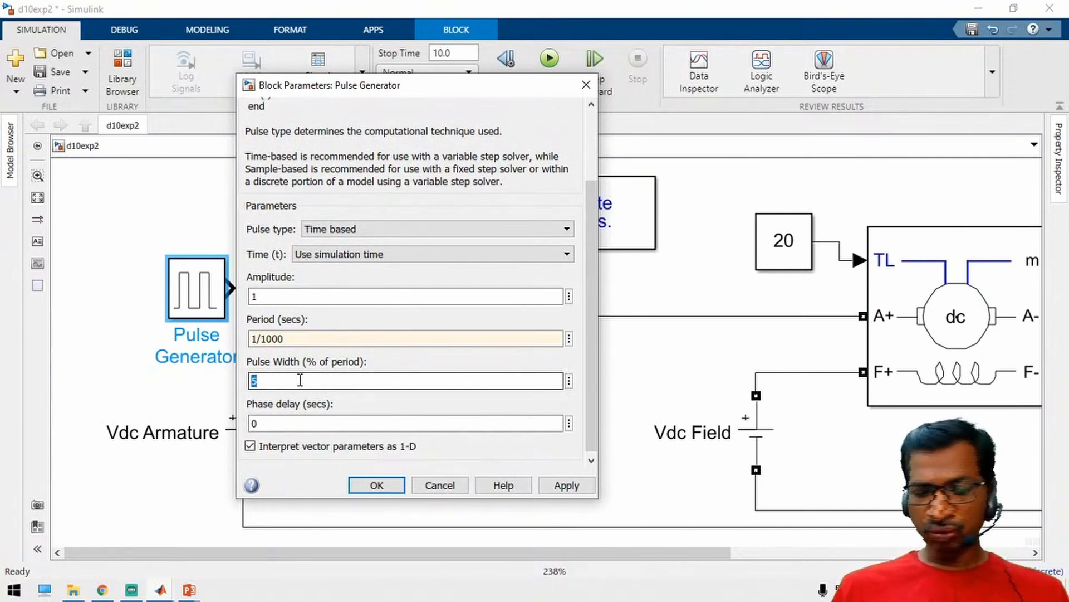
pyautogui.write('50')
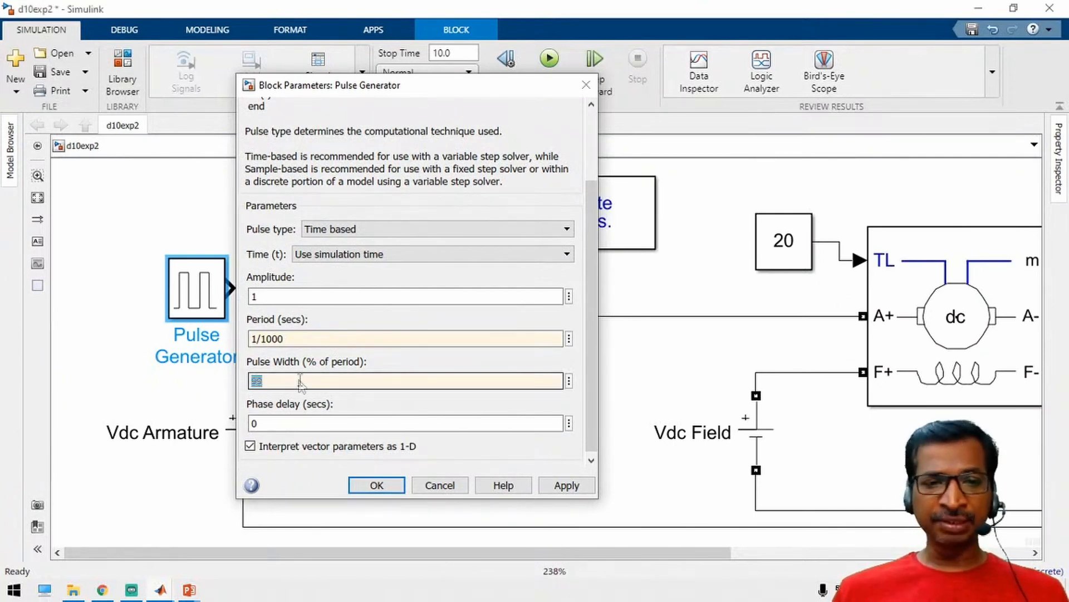
pyautogui.press('Return')
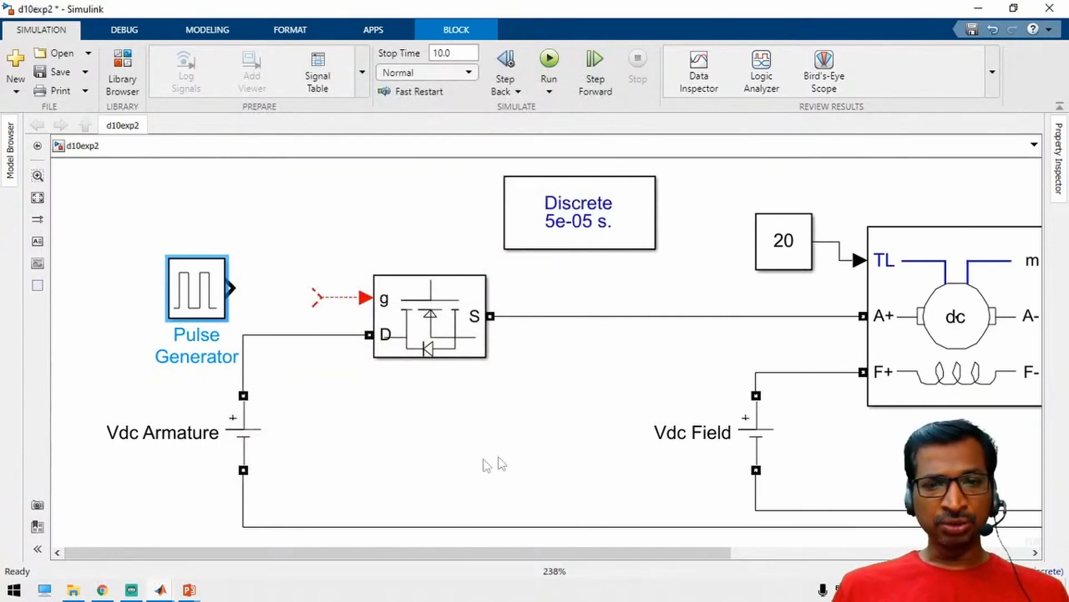
# Step: Connect the Pulse Generator's output to the Mosfet's g port and align the block with the straight signal line
pyautogui.moveTo(231, 288); pyautogui.dragTo(318, 298)
pyautogui.moveTo(205, 301); pyautogui.dragTo(228, 306)
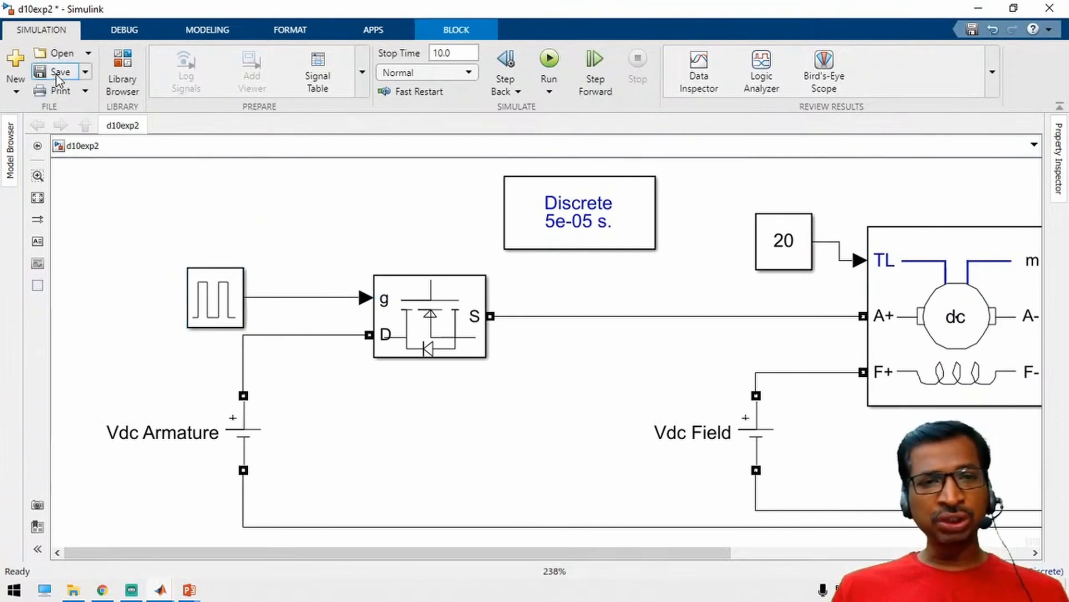
pyautogui.press('space')
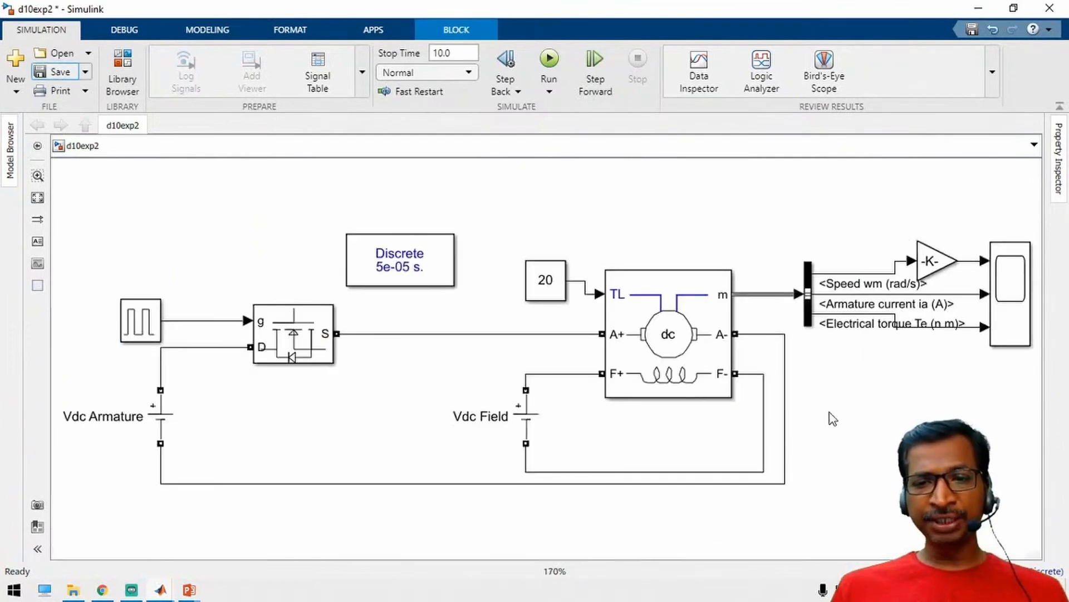
# Step: Move the powergui block up, farther above the armature wiring, and save the model
pyautogui.moveTo(420, 258); pyautogui.dragTo(399, 208)
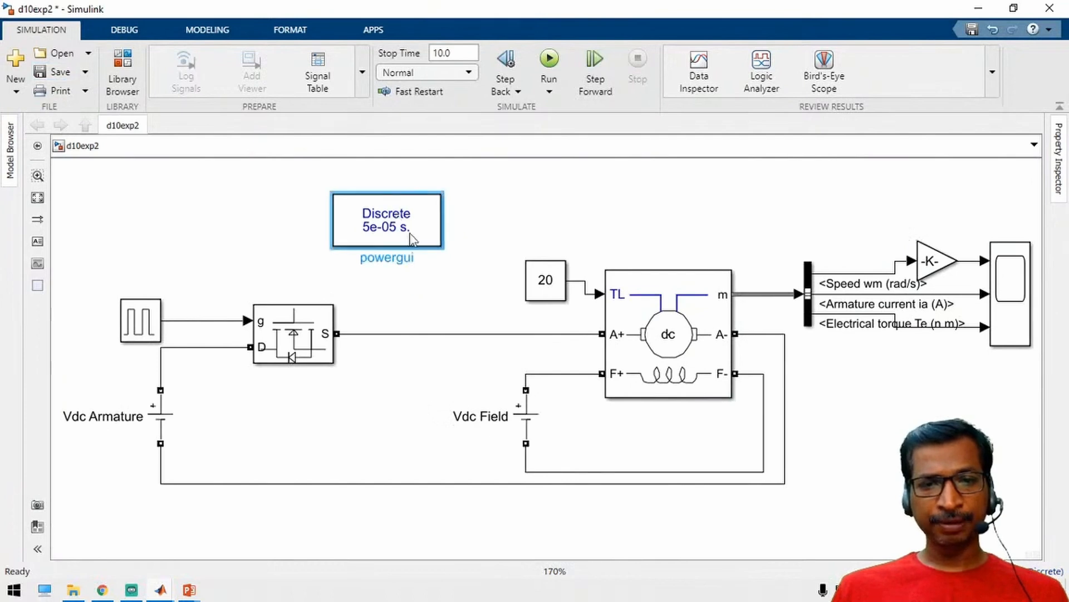
pyautogui.click(210, 219)
pyautogui.click(61, 73)
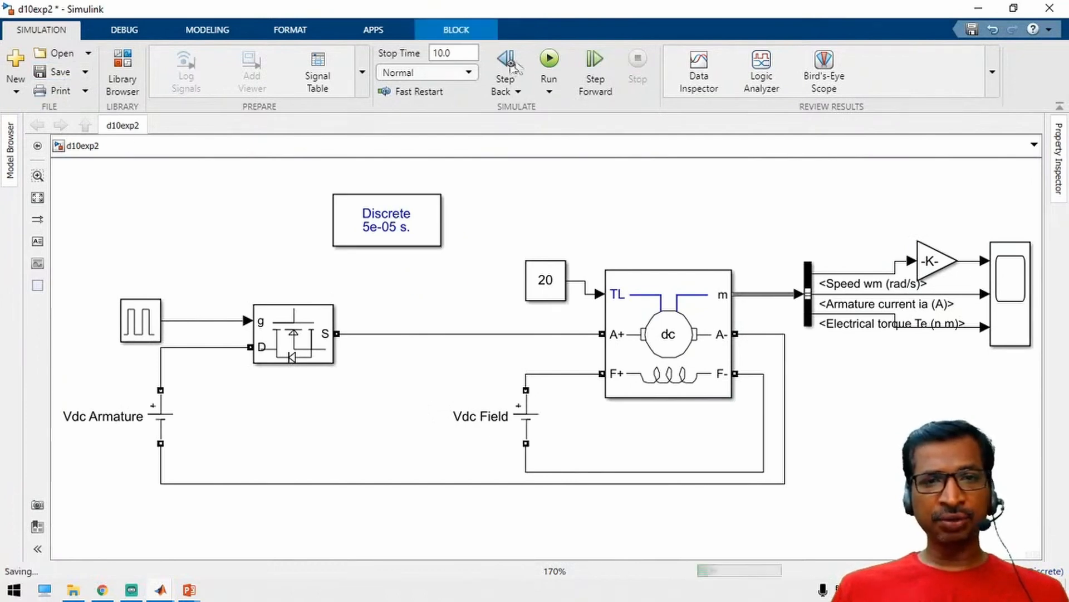
# Step: Run the simulation and examine the speed, armature current and electrical torque traces in the Scope
pyautogui.click(550, 59)
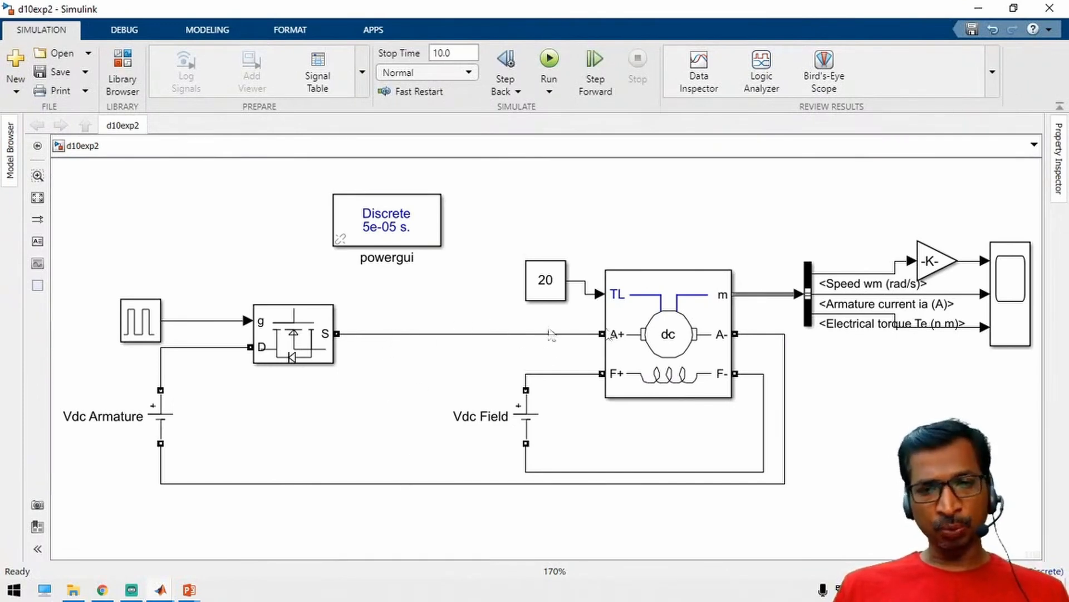
pyautogui.click(1015, 310)
pyautogui.doubleClick(1016, 309)
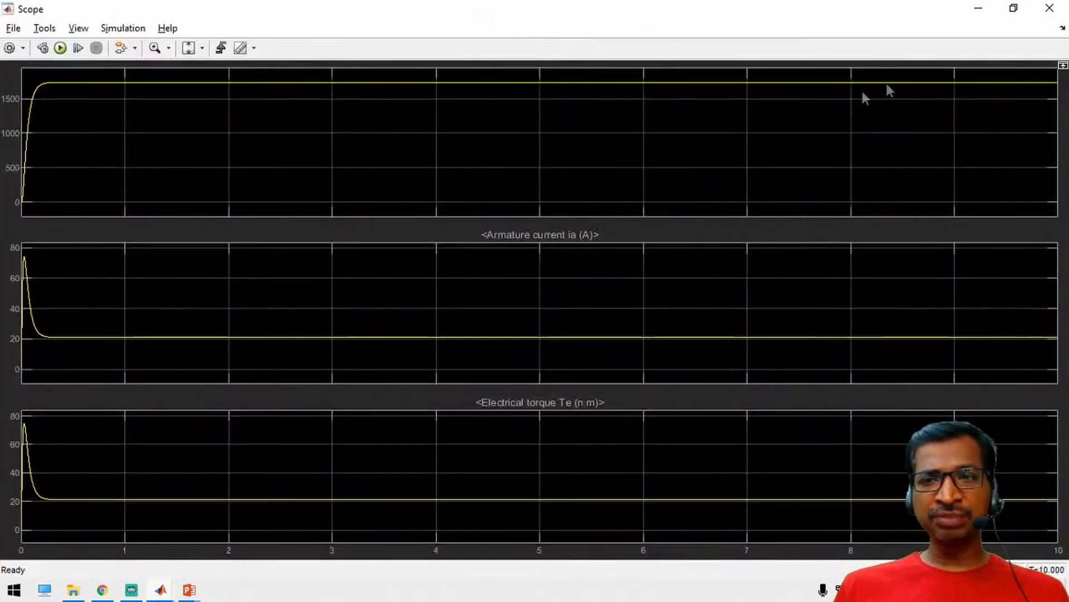
pyautogui.click(979, 8)
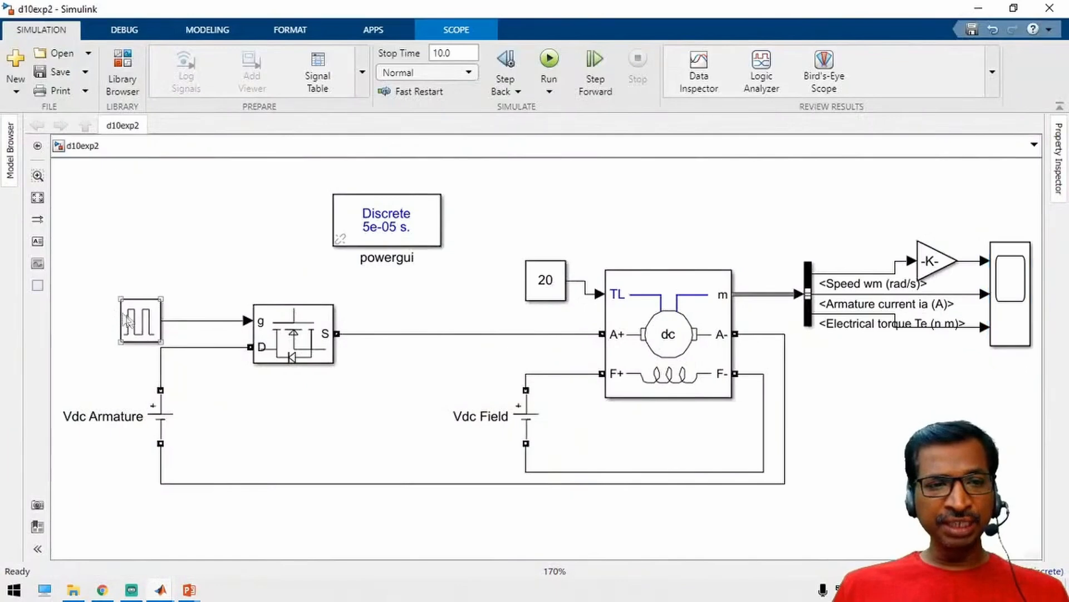
# Step: Set the Pulse Generator's pulse width to 20 % of the period
pyautogui.doubleClick(146, 320)
pyautogui.scroll(-1, 259, 444)
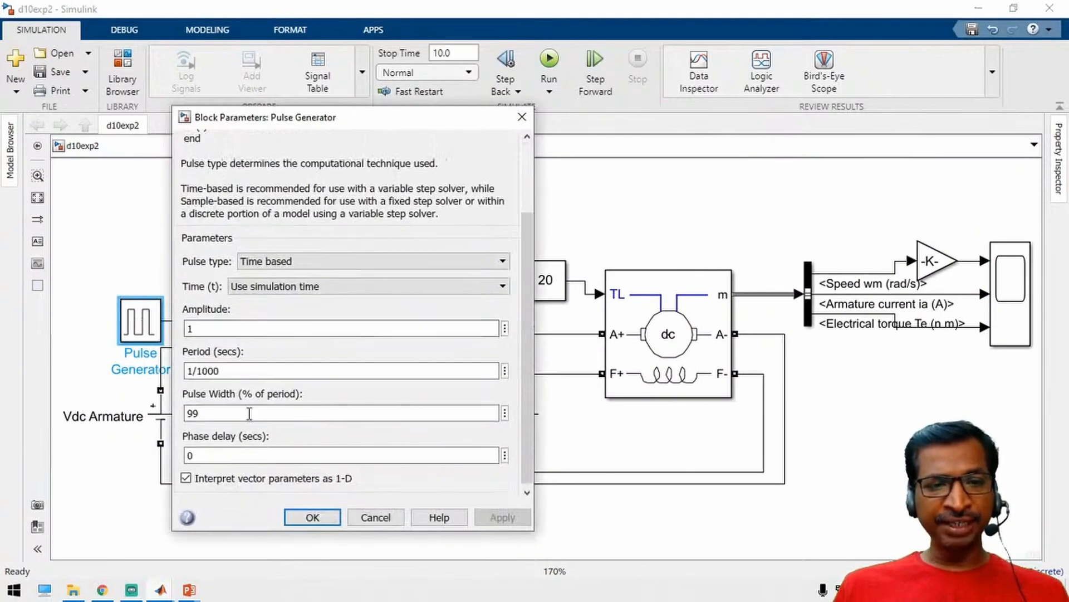
pyautogui.doubleClick(254, 411)
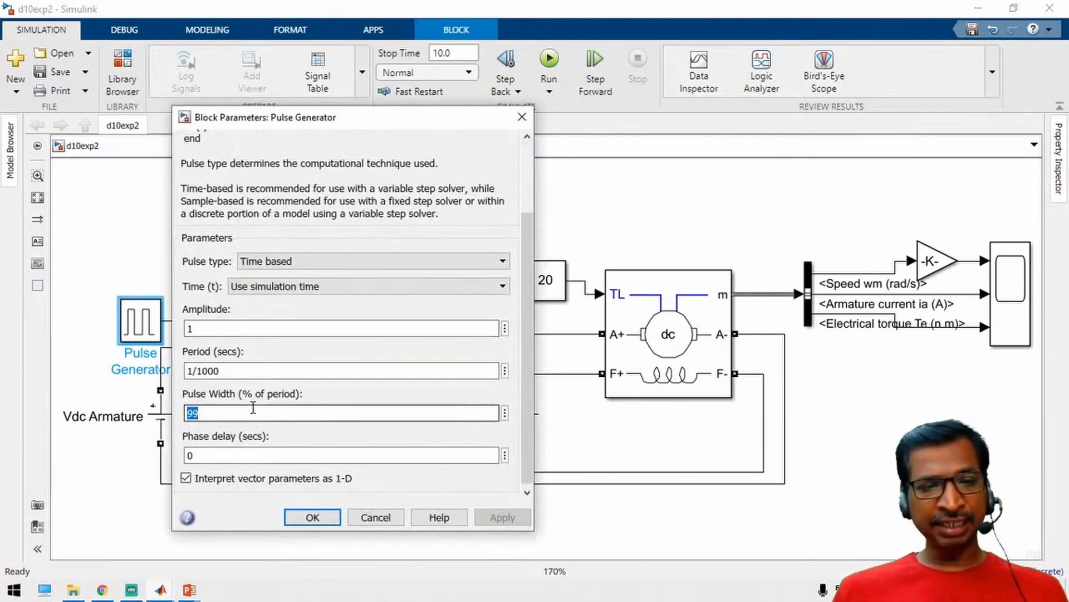
pyautogui.write('20')
pyautogui.press('Return')
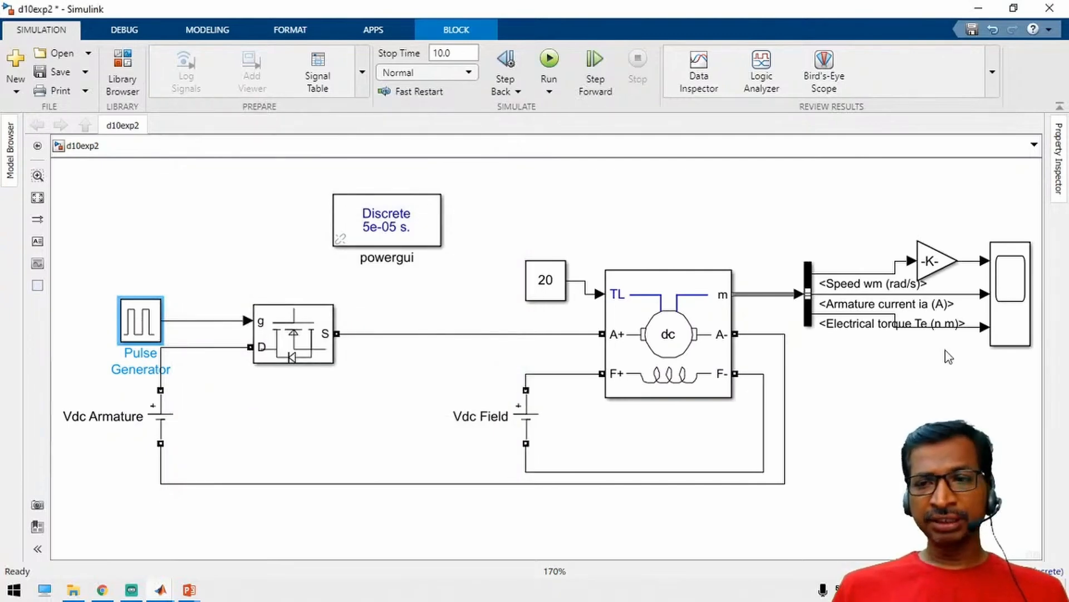
# Step: Recheck the previous run's Scope traces and move the Pulse Generator closer to the Mosfet's gate port
pyautogui.doubleClick(998, 312)
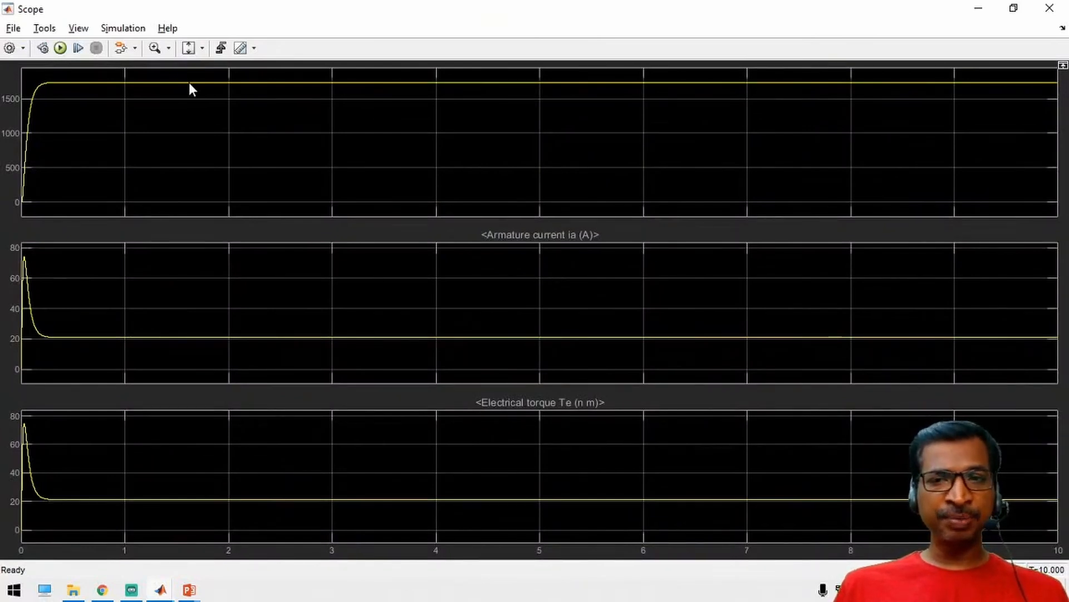
pyautogui.click(979, 9)
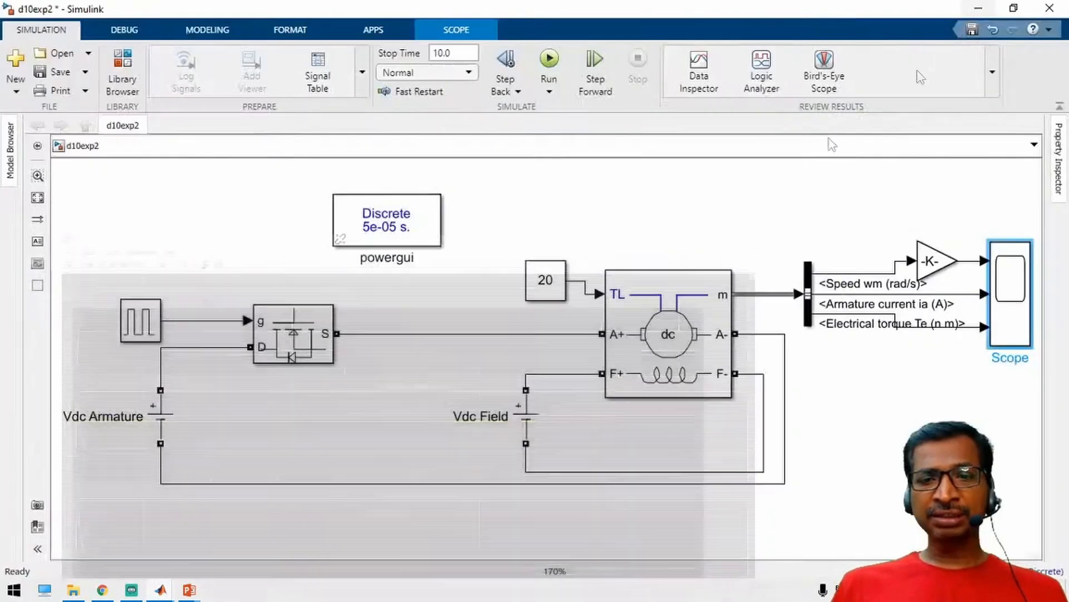
pyautogui.moveTo(153, 324); pyautogui.dragTo(207, 323)
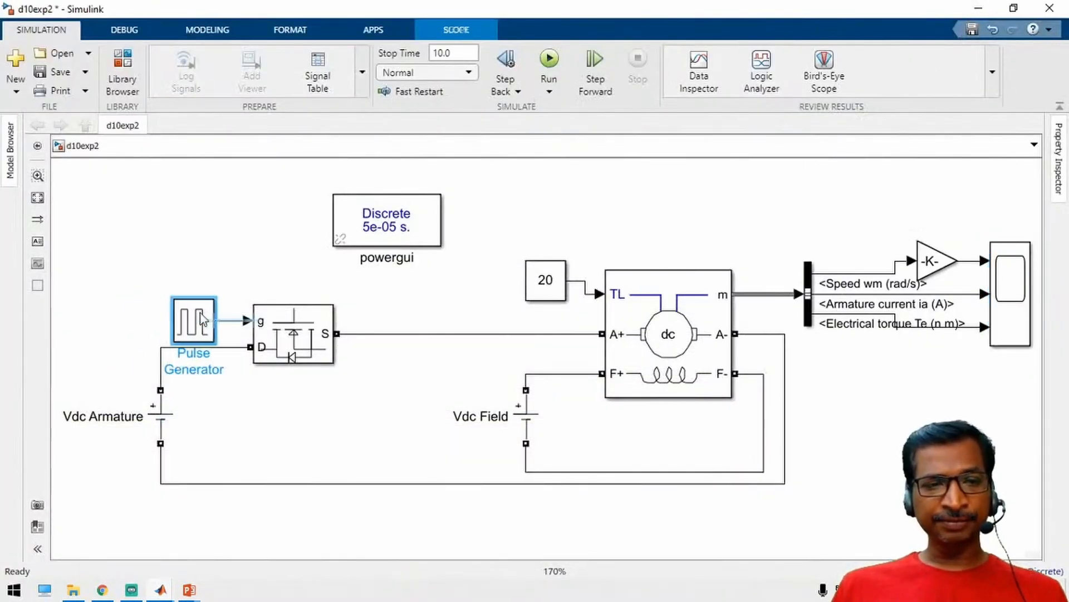
# Step: Run the simulation with the 20 % pulse width and examine the motor traces in the Scope
pyautogui.click(549, 59)
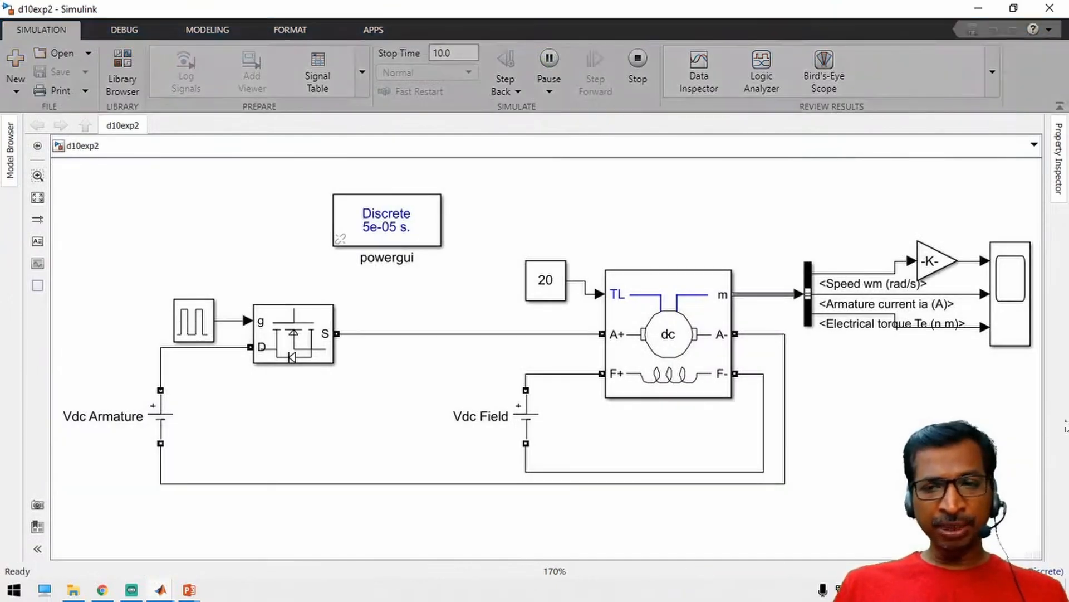
pyautogui.click(1019, 322)
pyautogui.doubleClick(1020, 322)
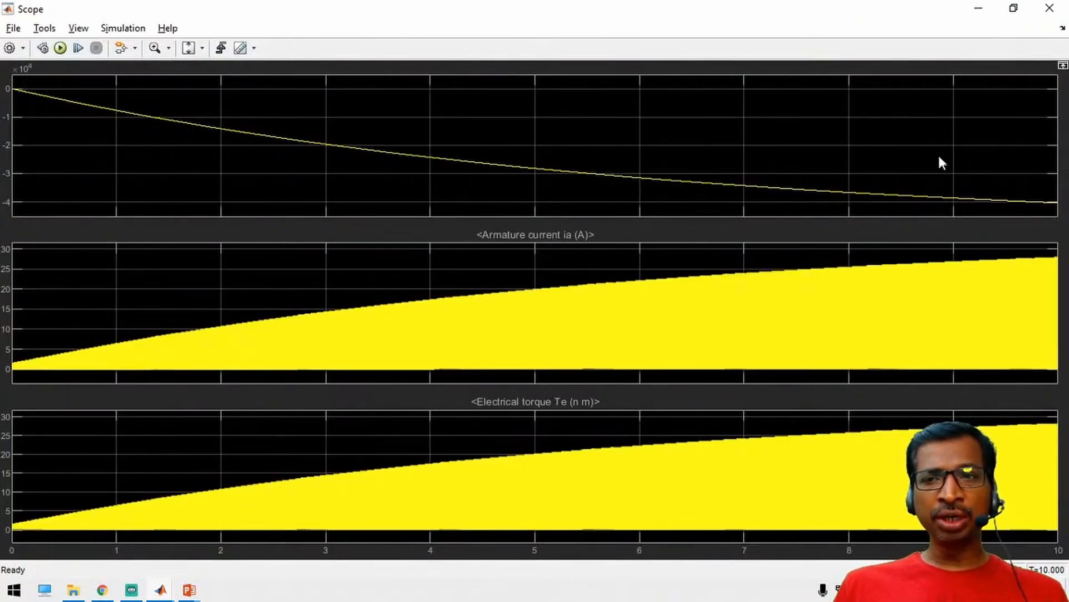
pyautogui.click(978, 9)
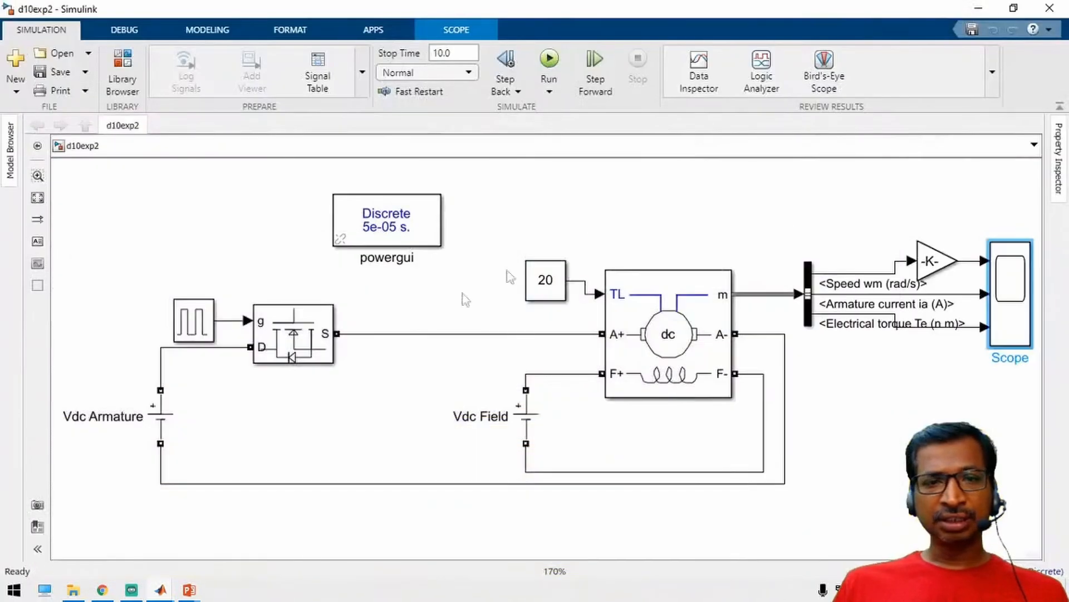
# Step: Set the Pulse Generator's pulse width to 30 % of the period and save the model
pyautogui.click(202, 340)
pyautogui.doubleClick(201, 339)
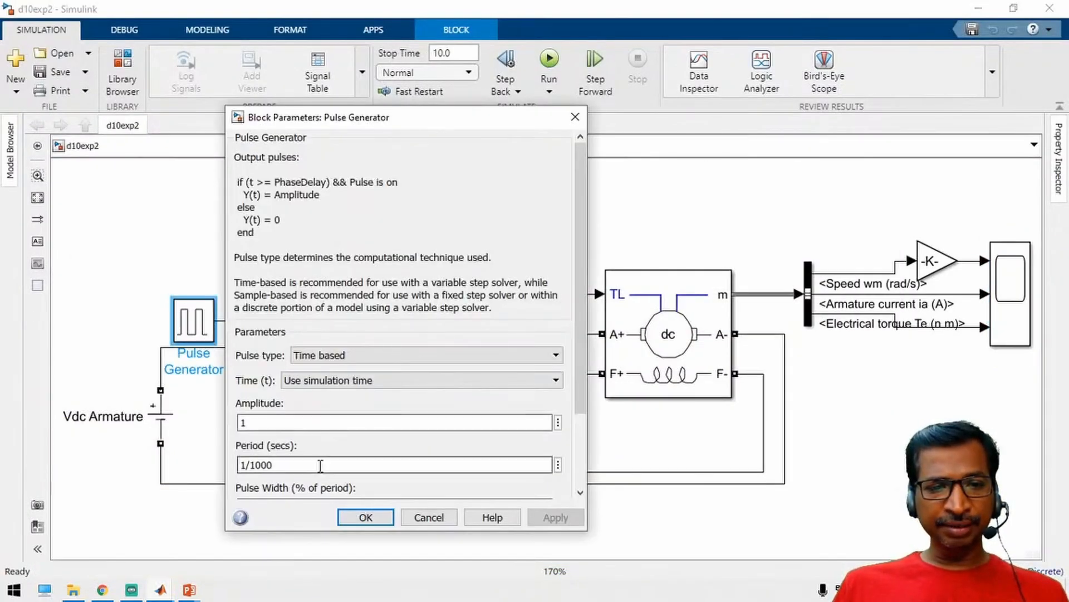
pyautogui.scroll(-2, 320, 467)
pyautogui.doubleClick(330, 412)
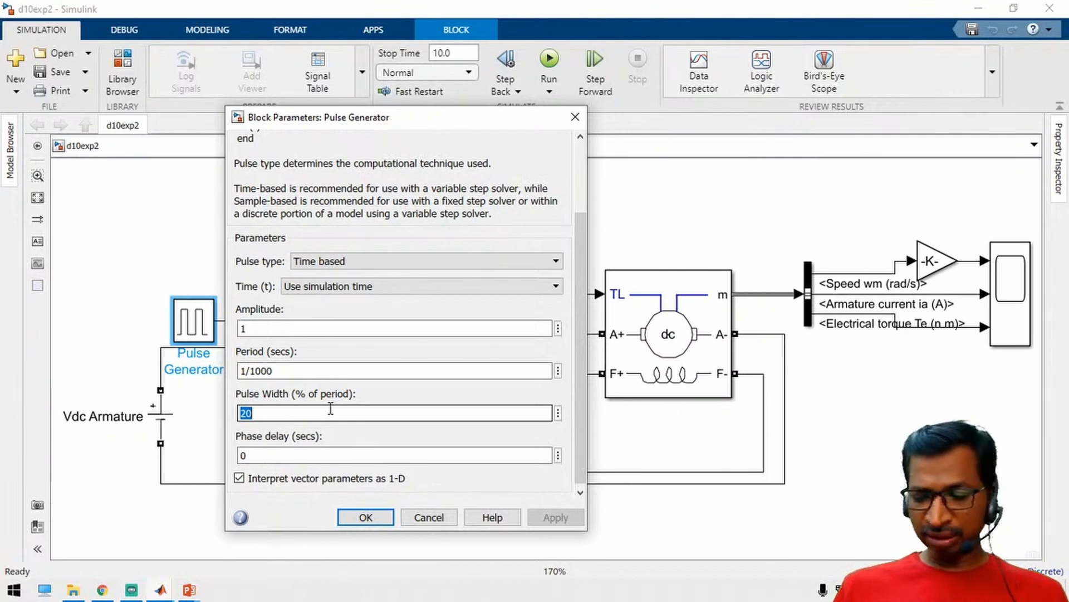
pyautogui.write('30')
pyautogui.press('Return')
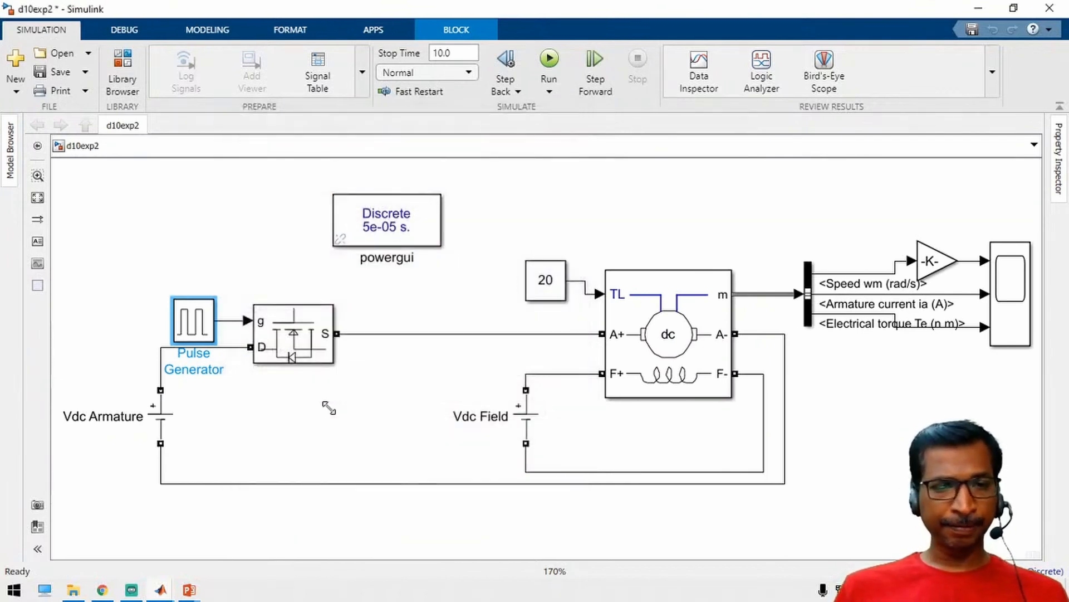
pyautogui.click(329, 407)
pyautogui.click(62, 72)
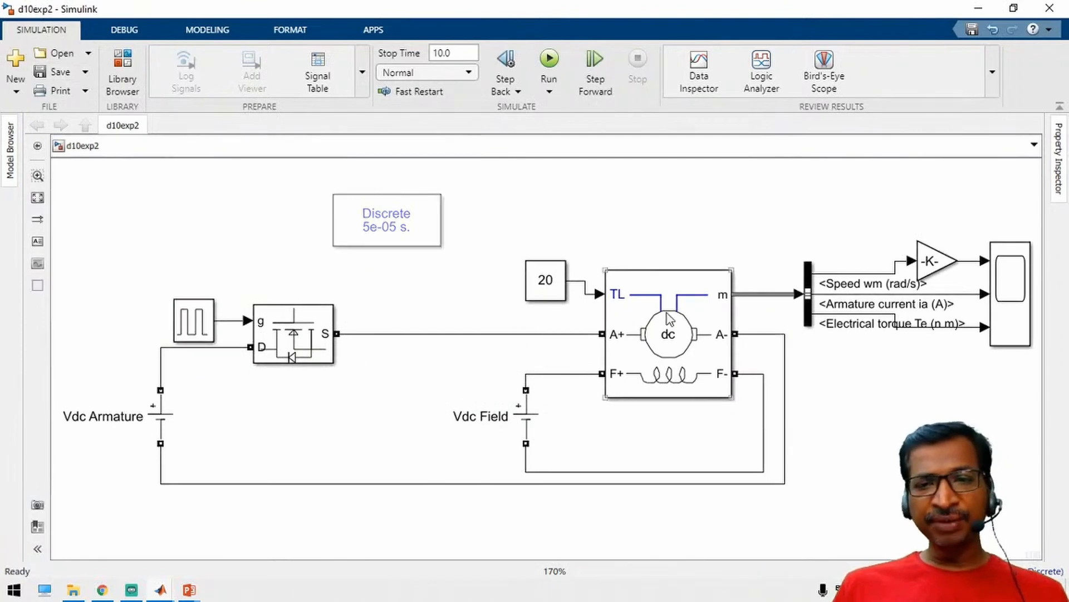
# Step: Run the simulation with the 30 % pulse width and examine the speed, current and torque in the Scope
pyautogui.click(550, 61)
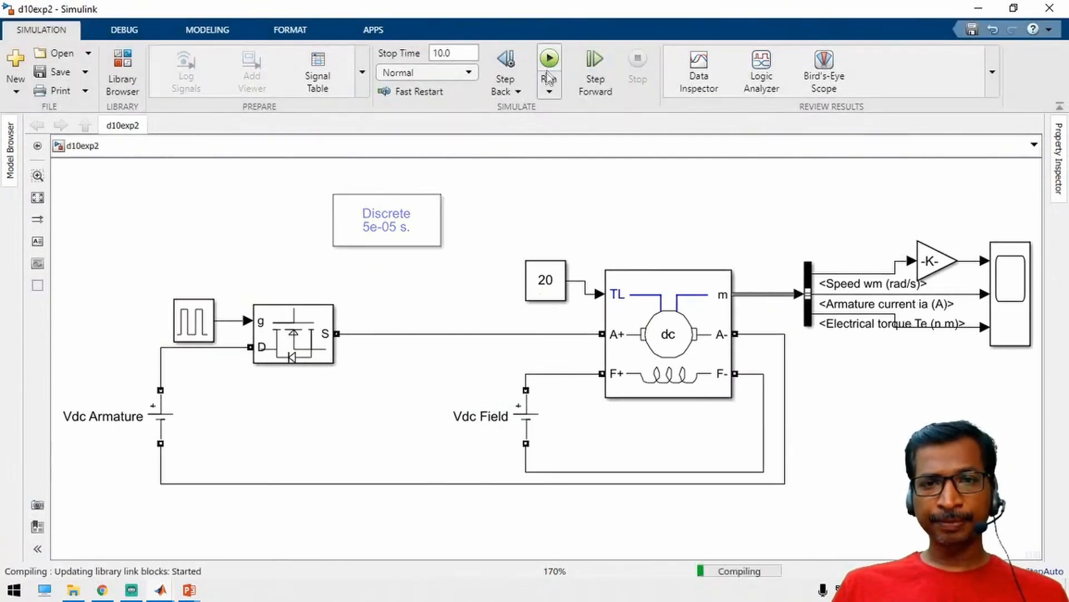
pyautogui.doubleClick(1018, 317)
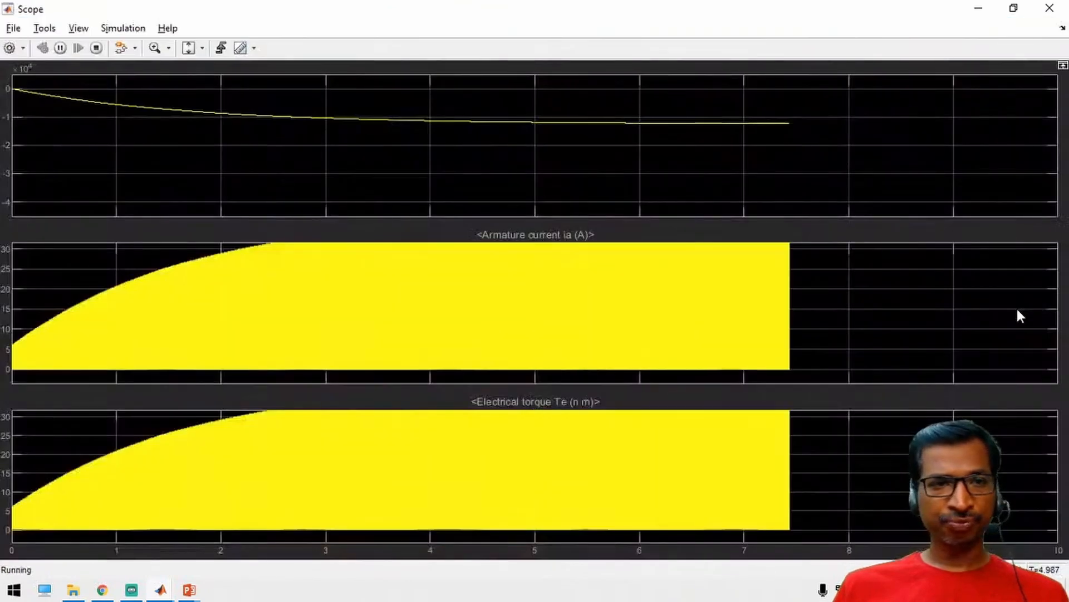
pyautogui.click(983, 9)
# Step: Set the Constant block feeding the DC machine's TL load torque input to 1
pyautogui.doubleClick(560, 290)
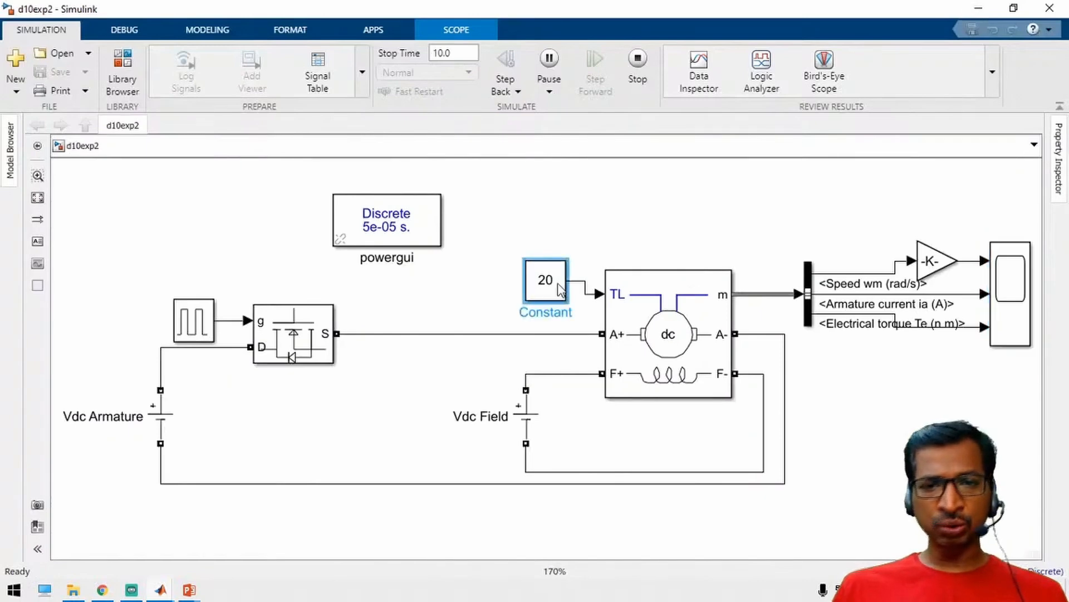
pyautogui.write('1')
pyautogui.press('Return')
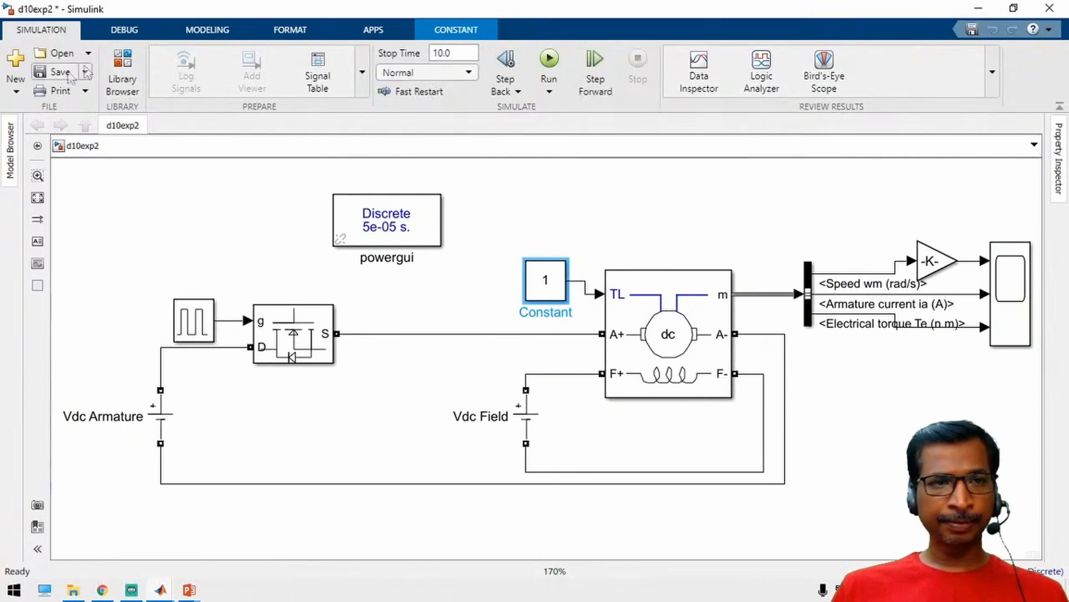
# Step: Run the simulation with the load torque of 1 and open the Scope to examine the motor's response
pyautogui.click(549, 59)
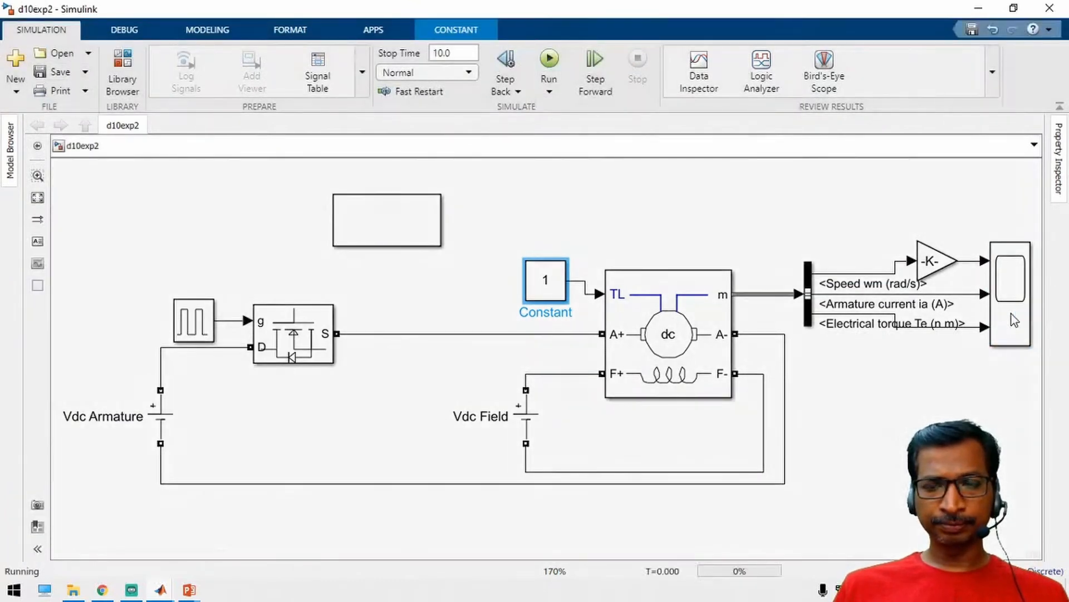
pyautogui.doubleClick(1011, 314)
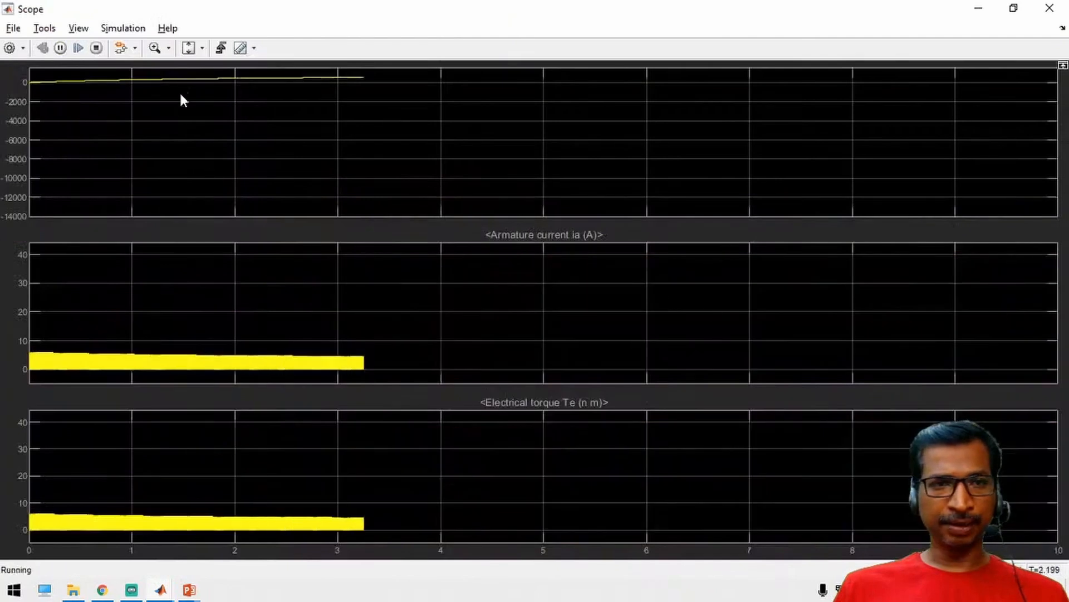
# Step: Scale the Scope axes to fit and examine the speed, armature current and torque at the load torque of 1
pyautogui.click(193, 50)
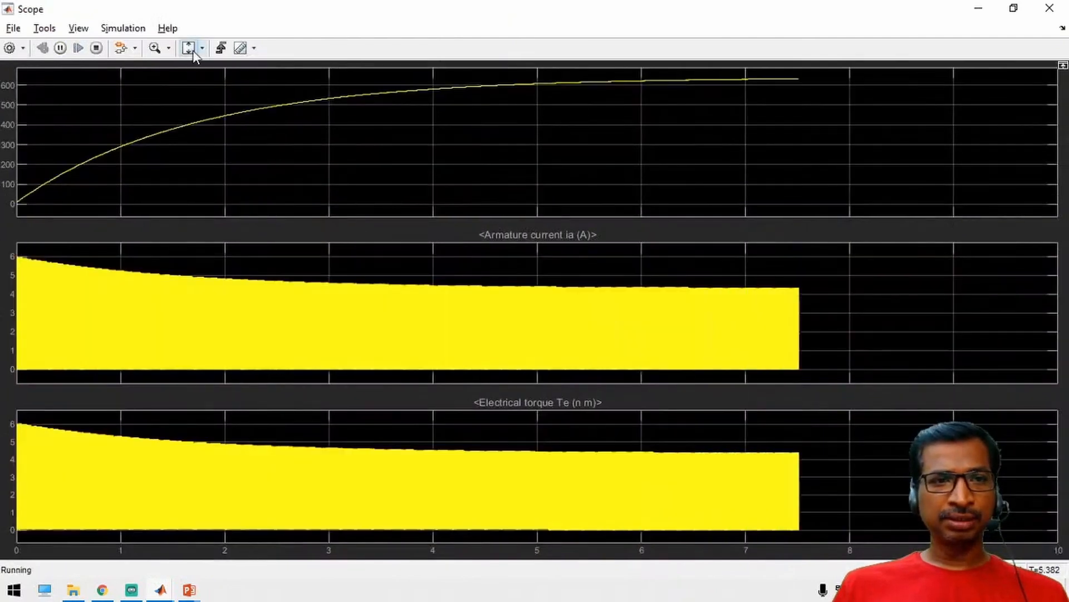
pyautogui.click(193, 51)
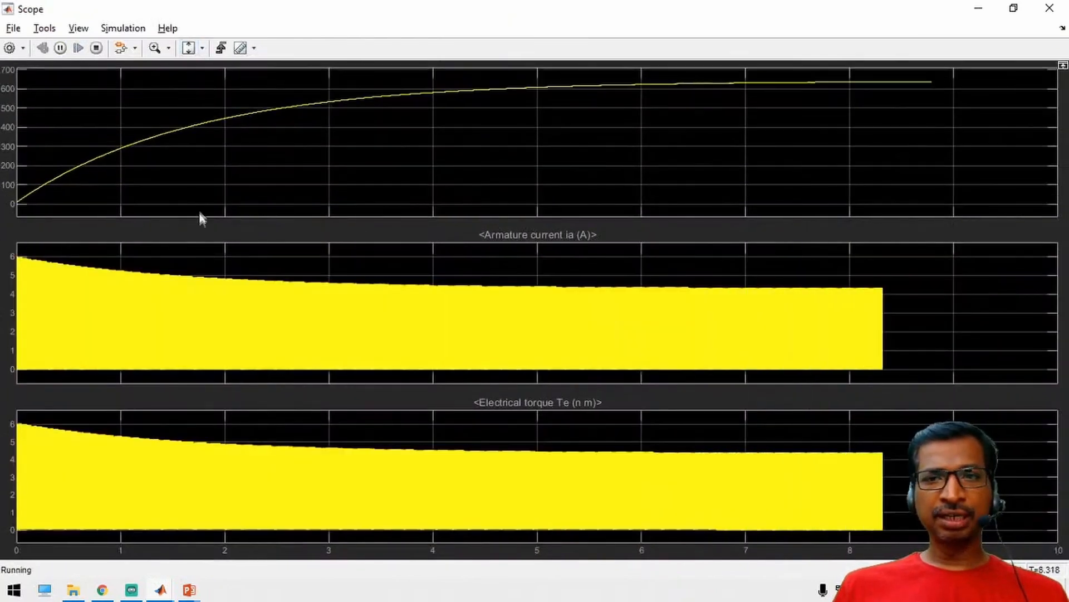
pyautogui.click(981, 10)
# Step: Look over the DCmotortest reference model and return to the d10exp2 model
pyautogui.click(188, 317)
pyautogui.doubleClick(188, 317)
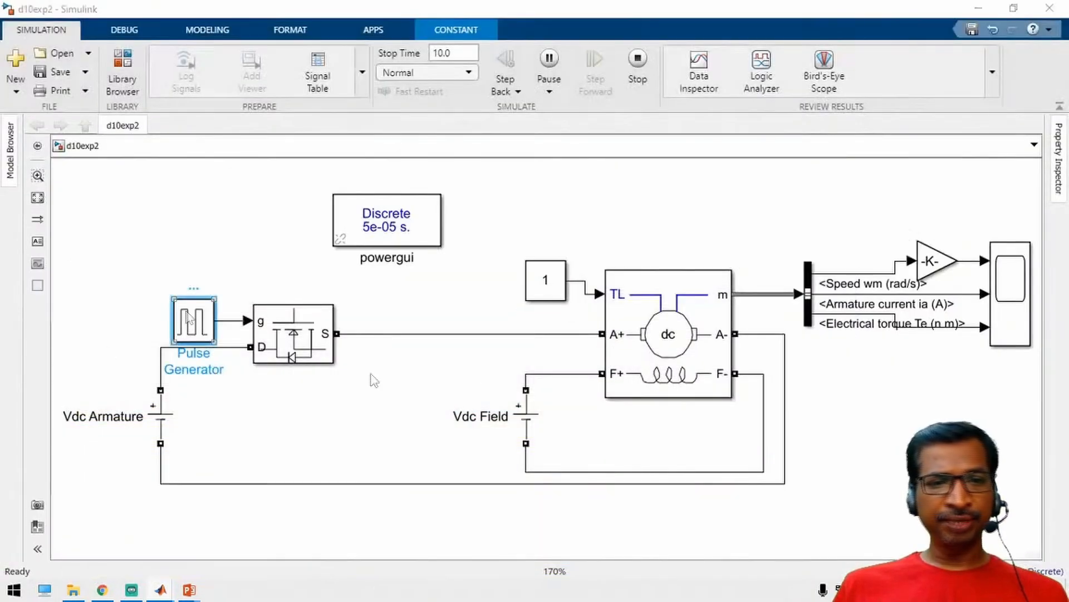
pyautogui.click(264, 413)
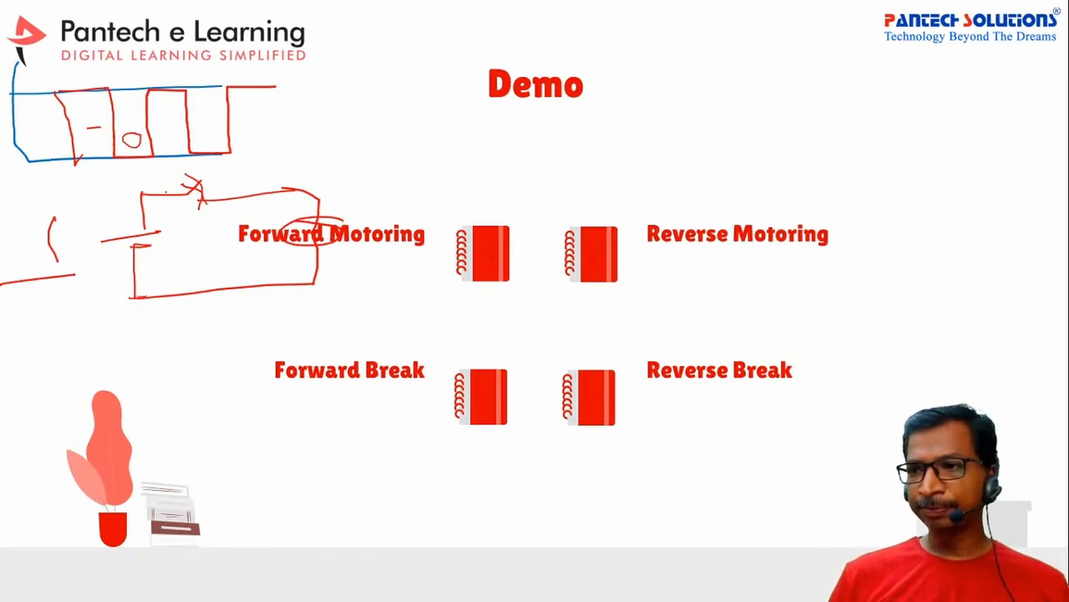
pyautogui.hotkey('alt', 'Tab')
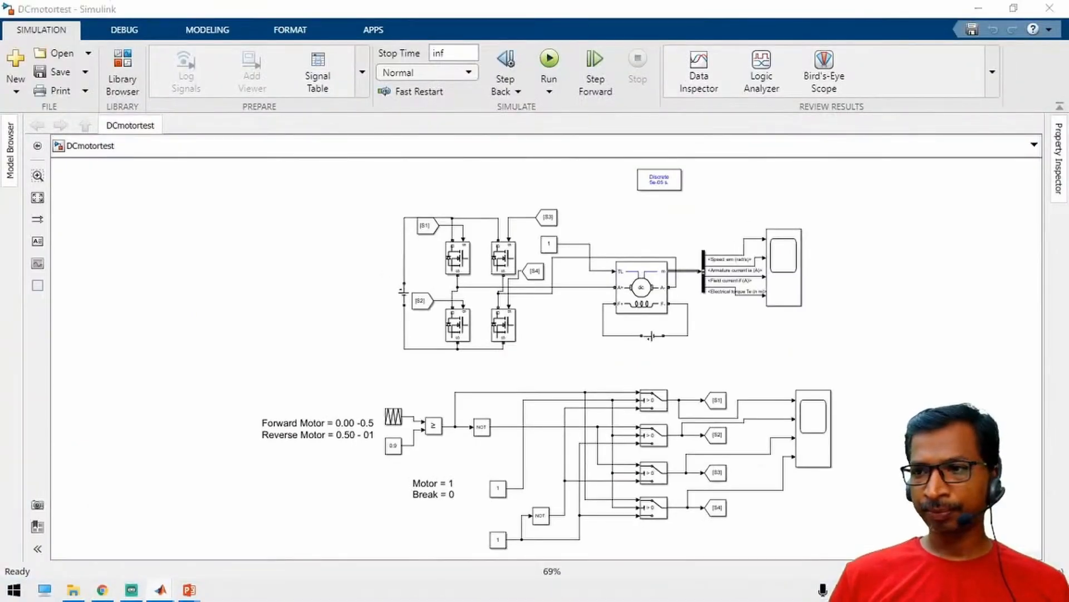
pyautogui.hotkey('alt', 'Tab')
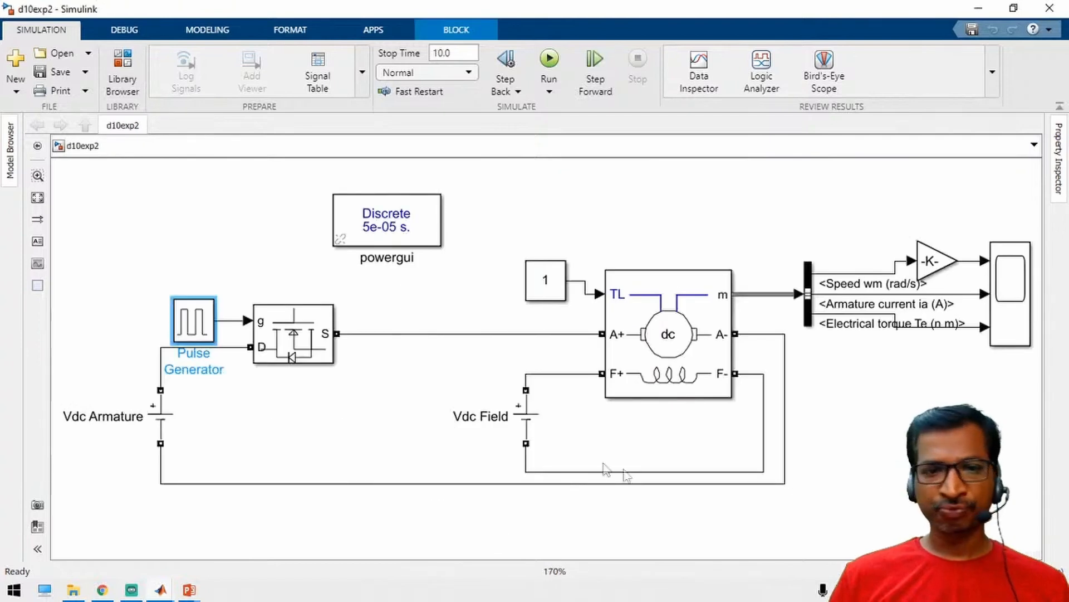
pyautogui.click(427, 398)
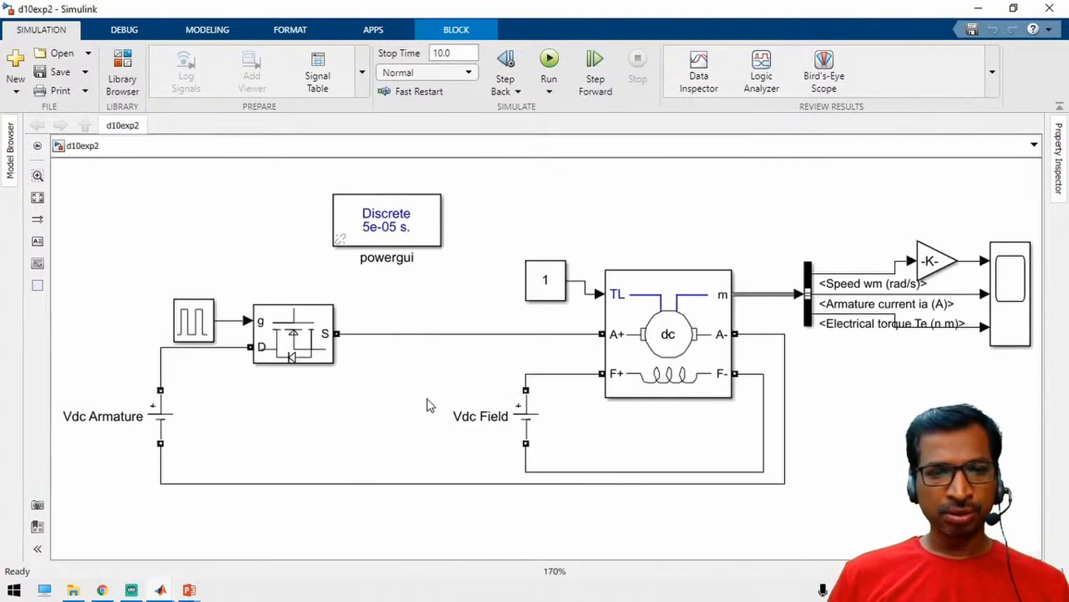
# Step: Save the model, and move the powergui block and the Vdc Armature source further left in the diagram
pyautogui.click(60, 72)
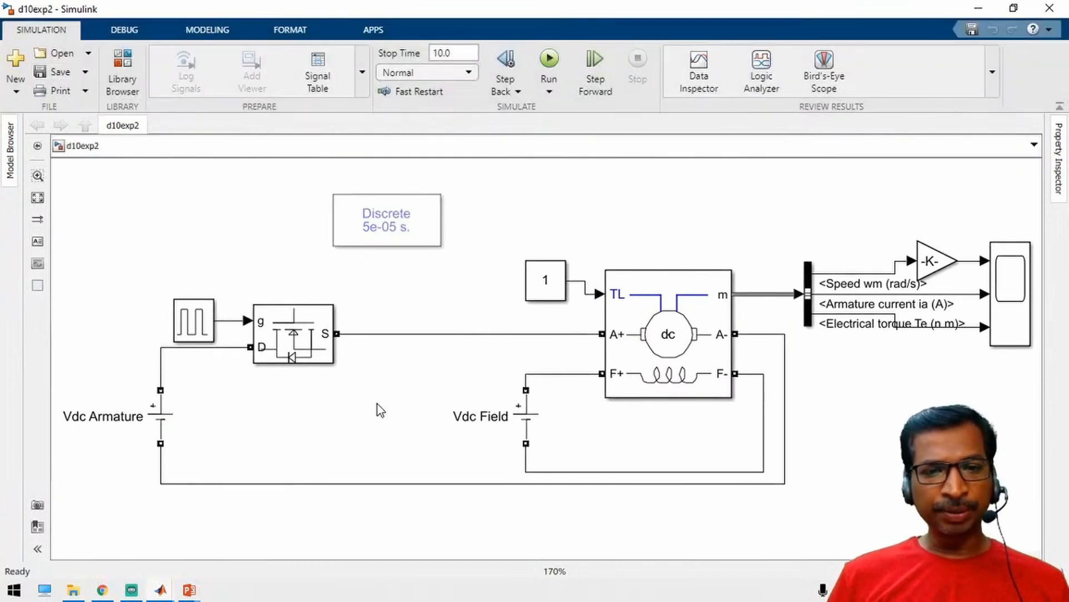
pyautogui.click(372, 223)
pyautogui.moveTo(372, 223); pyautogui.dragTo(119, 221)
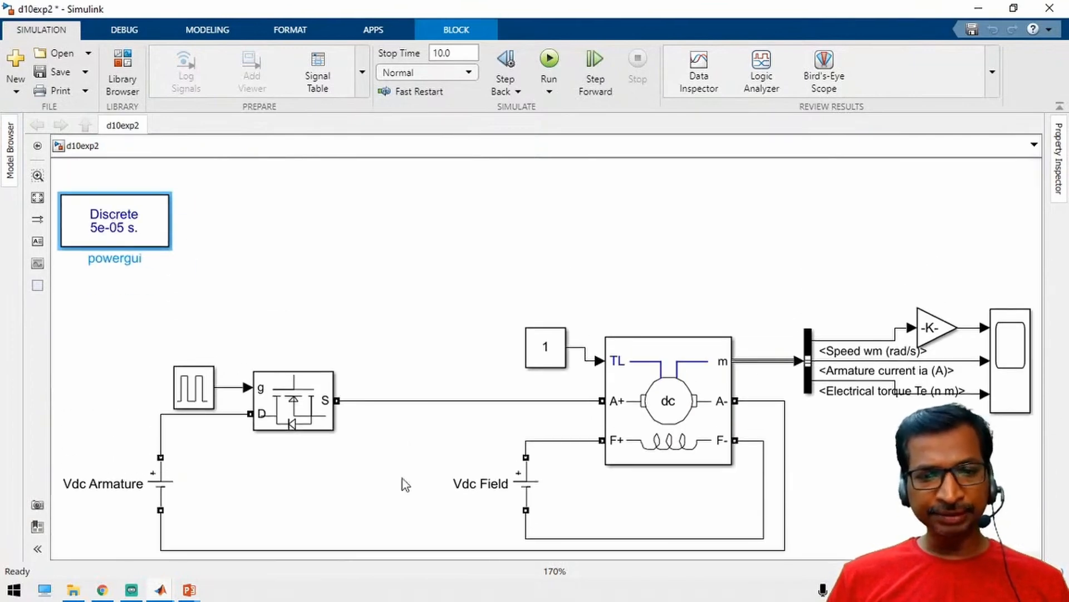
pyautogui.moveTo(160, 484); pyautogui.dragTo(34, 488)
pyautogui.click(203, 471)
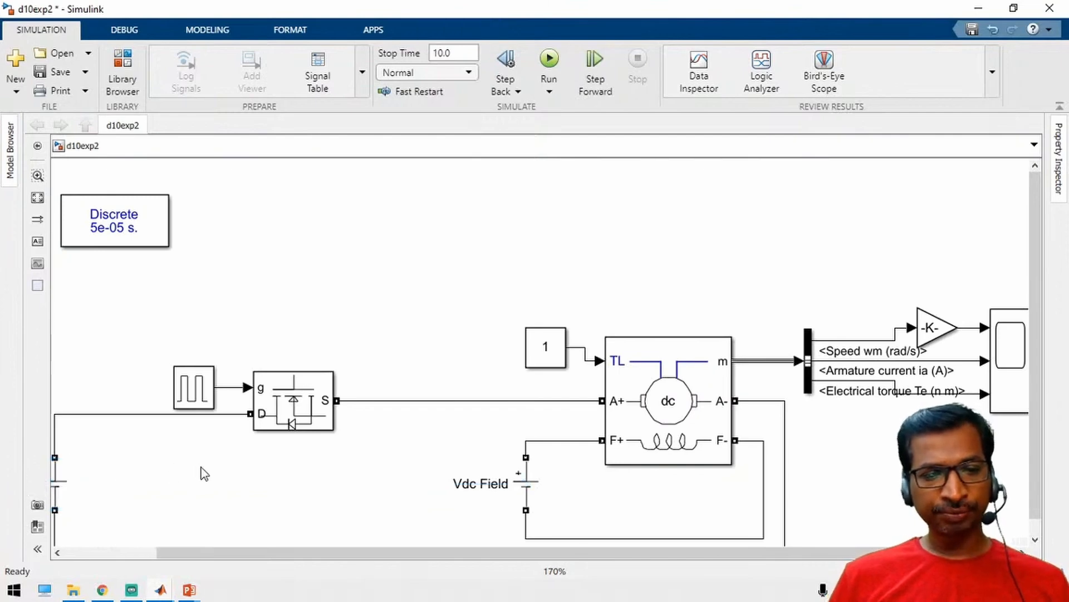
pyautogui.scroll(-3, 204, 470)
pyautogui.moveTo(483, 492); pyautogui.dragTo(590, 371)
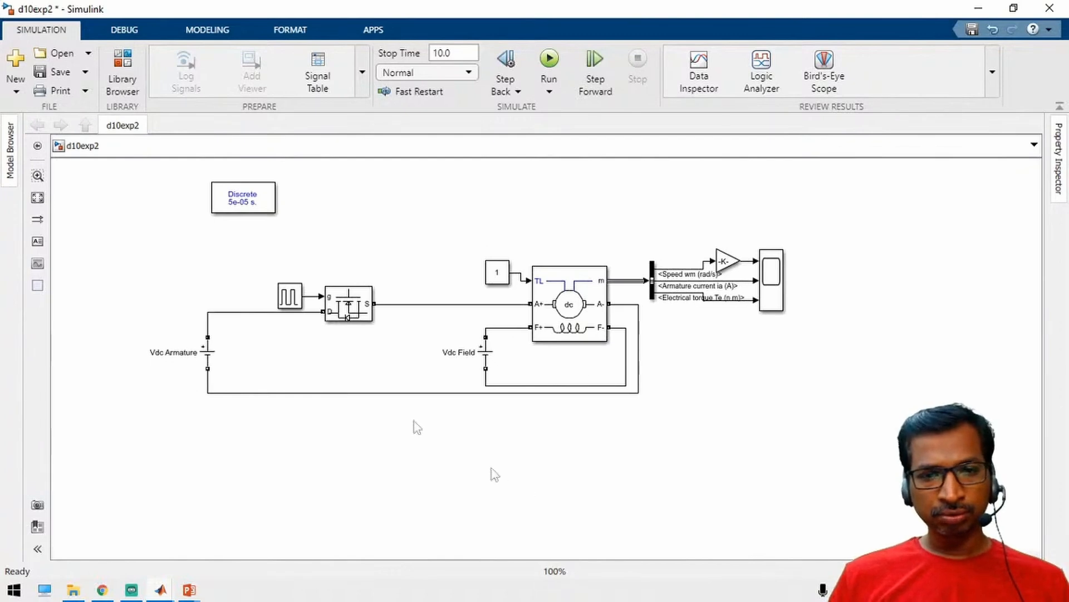
# Step: Delete the wires linking Vdc Armature, the Mosfet and the DC machine's armature terminals
pyautogui.moveTo(261, 274); pyautogui.dragTo(266, 434)
pyautogui.press('Delete')
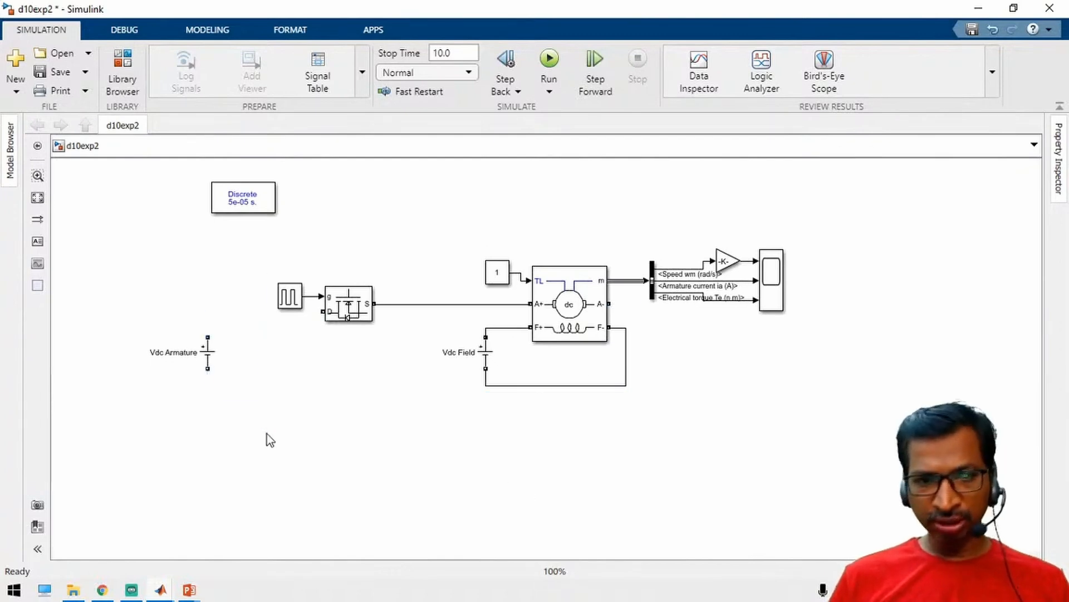
pyautogui.moveTo(399, 243); pyautogui.dragTo(425, 407)
pyautogui.press('Delete')
# Step: Delete the Pulse Generator and its leftover signal line to the Mosfet gate
pyautogui.click(290, 299)
pyautogui.click(290, 299)
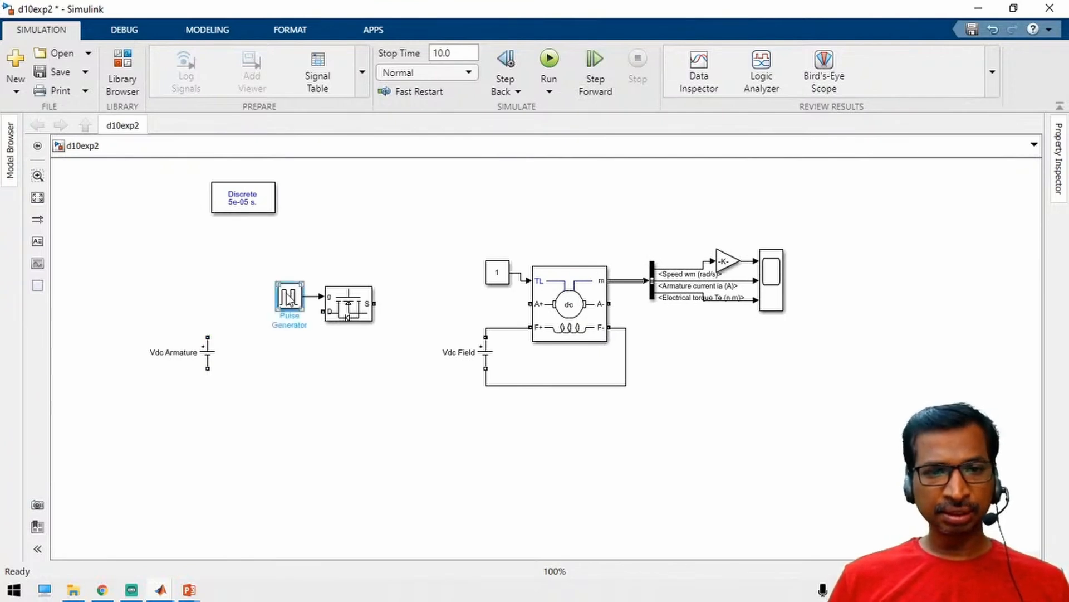
pyautogui.press('Delete')
pyautogui.moveTo(287, 254); pyautogui.dragTo(310, 341)
pyautogui.press('Delete')
# Step: Rotate the Mosfet upright and rearrange it with the powergui and Vdc Armature blocks to make room for a bridge
pyautogui.click(360, 322)
pyautogui.click(355, 308)
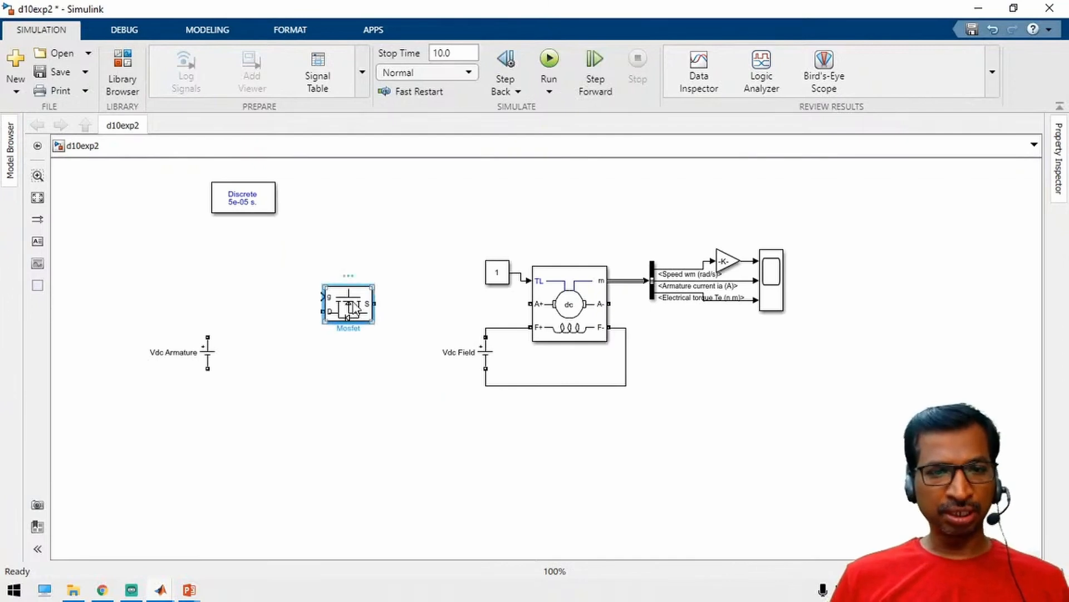
pyautogui.hotkey('ctrl', 'r')
pyautogui.moveTo(355, 308); pyautogui.dragTo(300, 277)
pyautogui.moveTo(239, 199); pyautogui.dragTo(83, 176)
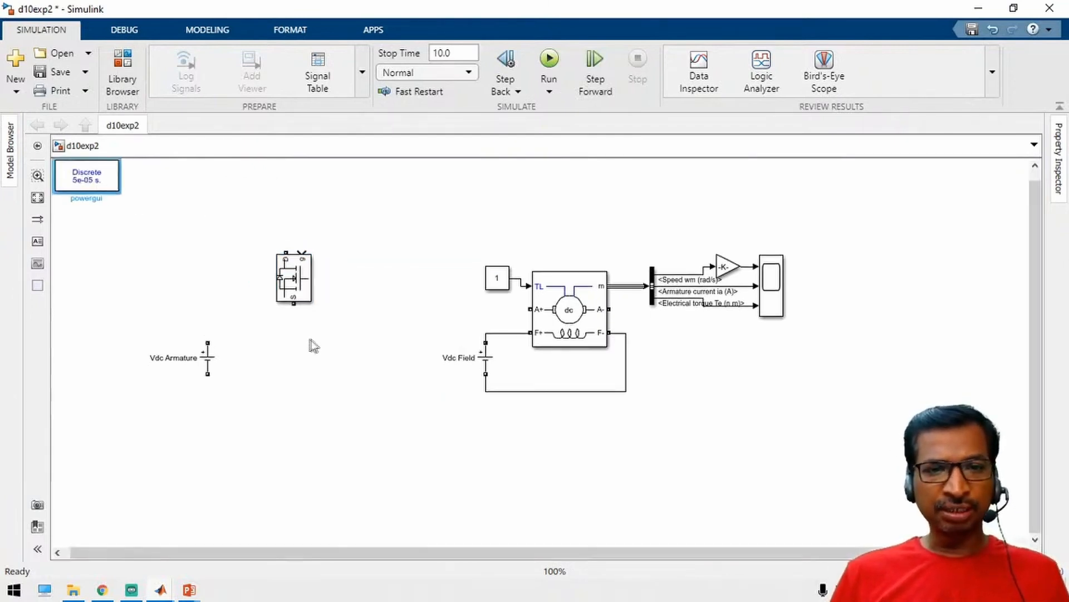
pyautogui.moveTo(299, 281); pyautogui.dragTo(287, 281)
pyautogui.moveTo(209, 366); pyautogui.dragTo(151, 304)
# Step: Rename the Mosfet block as SW1
pyautogui.click(243, 276)
pyautogui.doubleClick(245, 281)
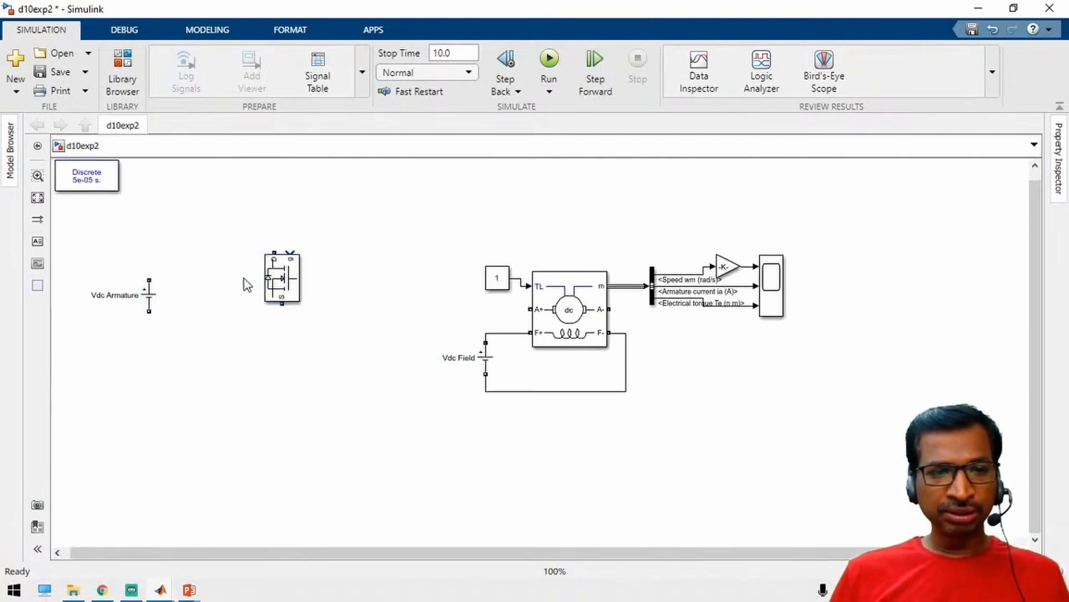
pyautogui.click(325, 261)
pyautogui.click(277, 284)
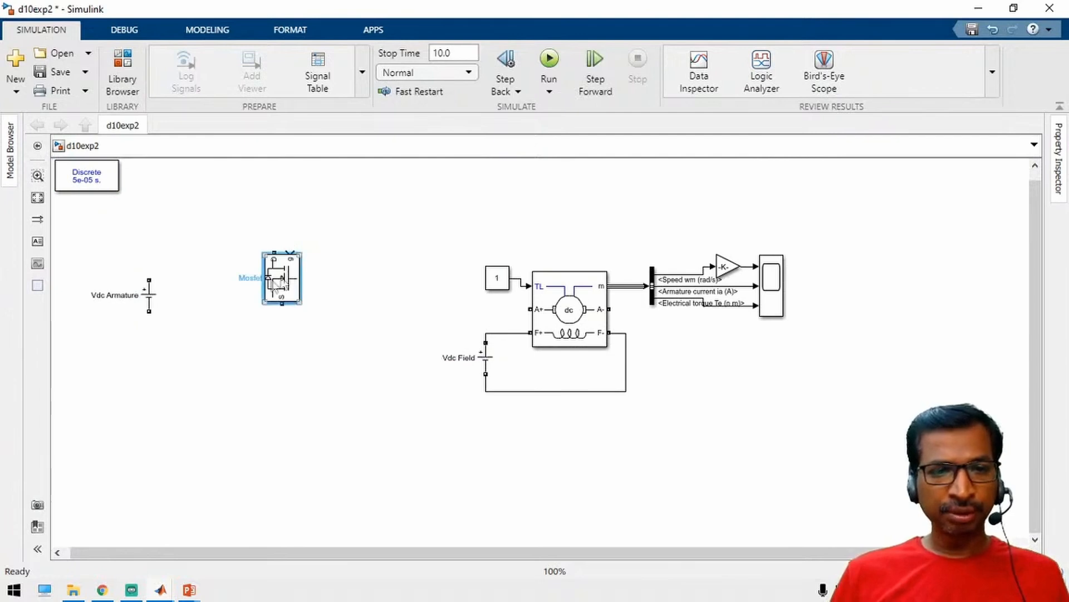
pyautogui.doubleClick(257, 279)
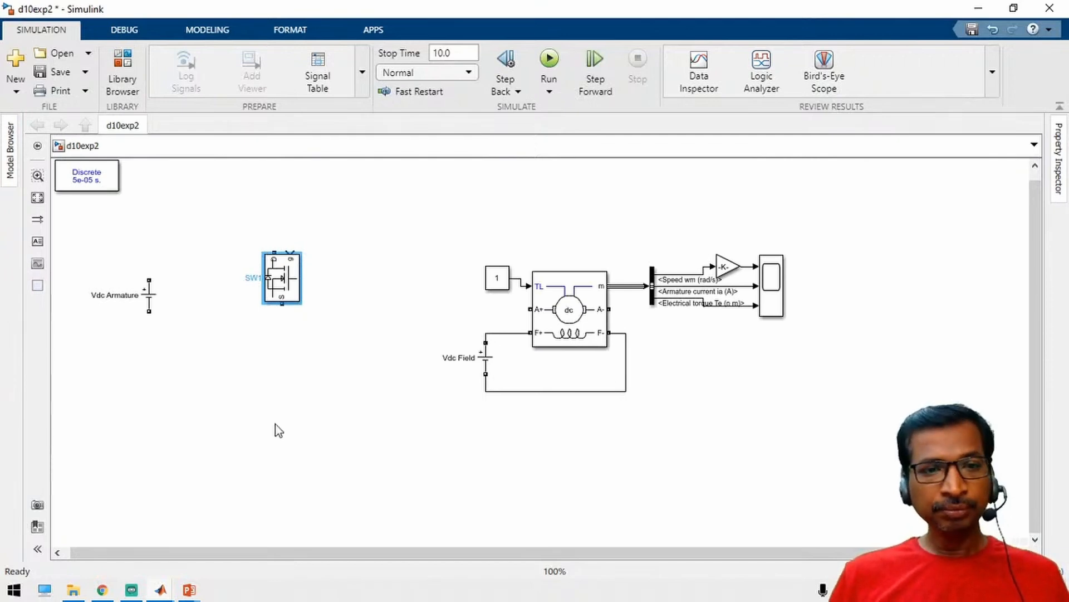
# Step: Copy SW1 below itself as SW2, then duplicate the pair alongside as SW3 and SW4
pyautogui.moveTo(283, 287); pyautogui.dragTo(286, 395)
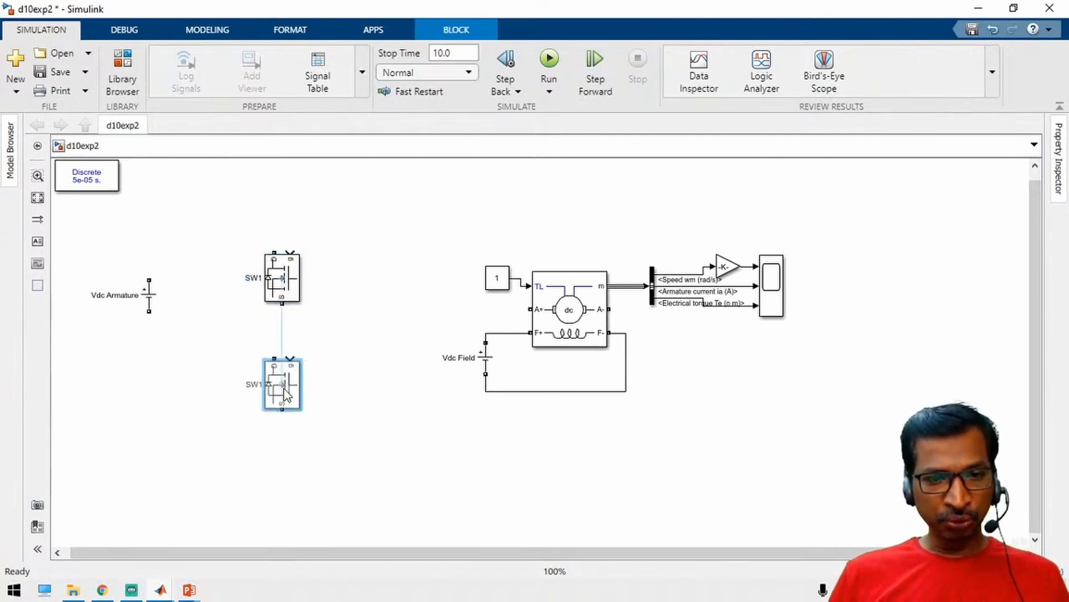
pyautogui.moveTo(219, 234); pyautogui.dragTo(293, 432)
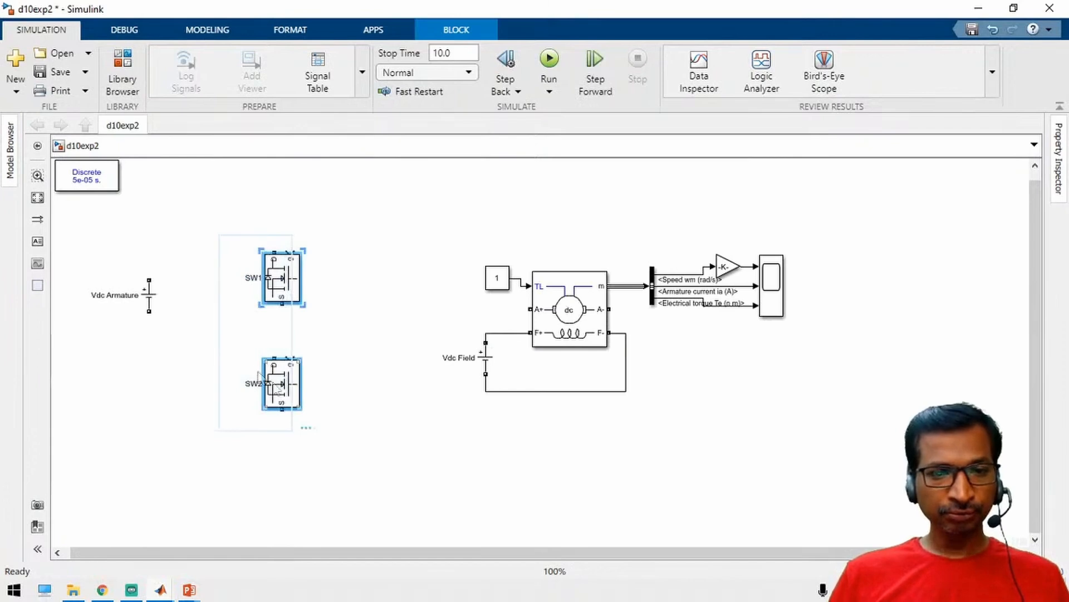
pyautogui.moveTo(262, 377); pyautogui.dragTo(348, 351)
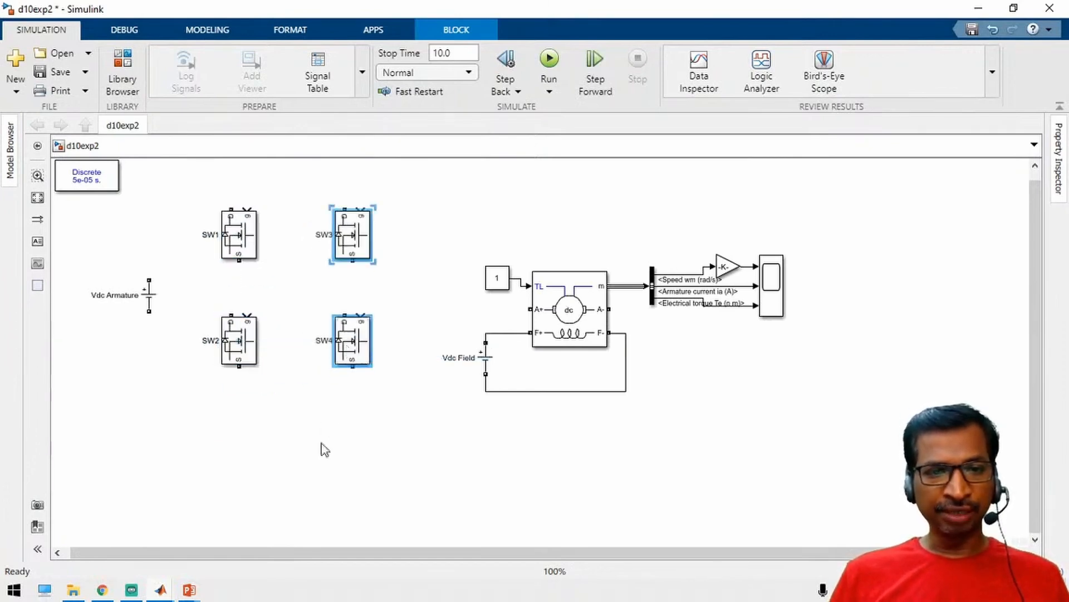
pyautogui.click(323, 446)
# Step: Wire SW1 with SW2 and SW3 with SW4 in series, forming two parallel legs across the Vdc Armature source
pyautogui.moveTo(149, 278)
pyautogui.mouseDown()
pyautogui.moveTo(216, 200)
pyautogui.moveTo(231, 208)
pyautogui.mouseUp()
pyautogui.moveTo(239, 260); pyautogui.dragTo(231, 315)
pyautogui.moveTo(239, 366); pyautogui.dragTo(150, 313)
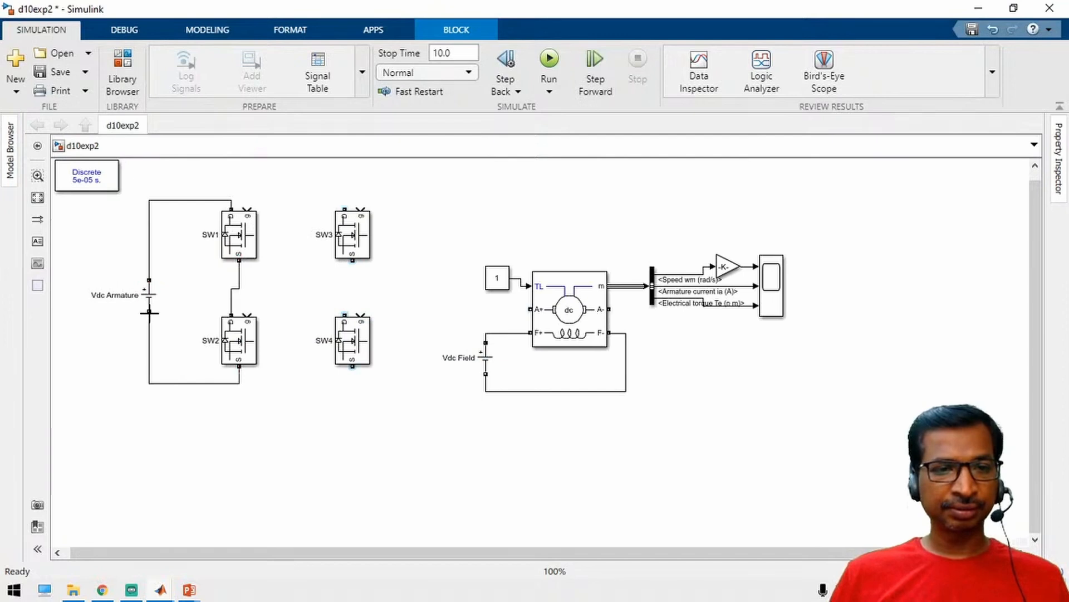
pyautogui.moveTo(345, 209); pyautogui.dragTo(232, 201)
pyautogui.moveTo(352, 260); pyautogui.dragTo(346, 323)
pyautogui.moveTo(348, 376); pyautogui.dragTo(240, 383)
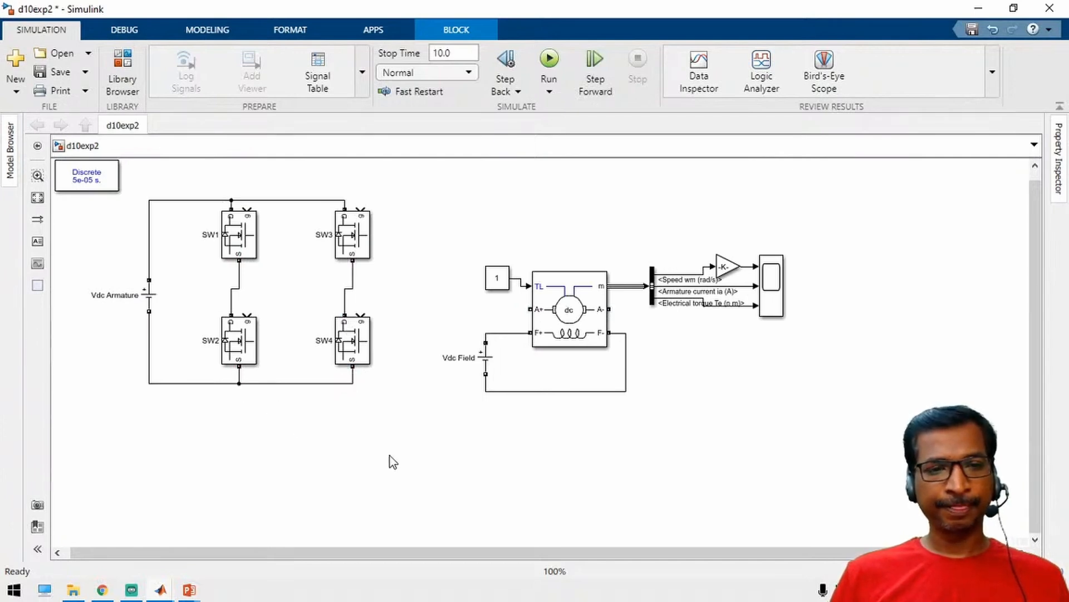
# Step: Nudge SW1 and SW3 left so their source terminals line up with the drains of SW2 and SW4
pyautogui.moveTo(184, 219); pyautogui.dragTo(399, 258)
pyautogui.press('Left')
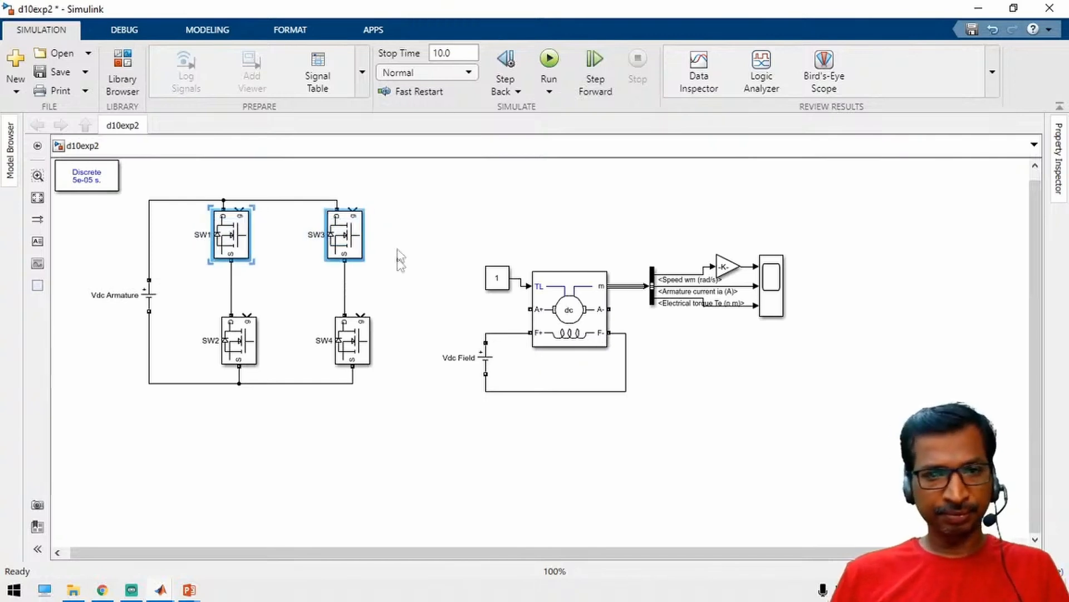
pyautogui.click(406, 385)
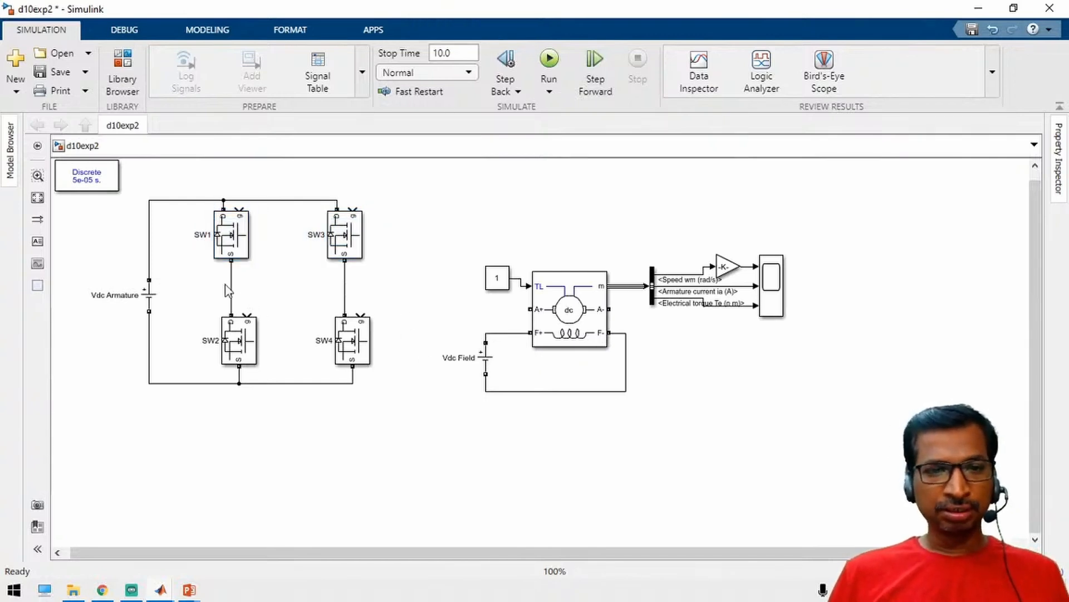
# Step: Connect the SW1–SW2 midpoint to the DC machine's A+ terminal and the SW3–SW4 midpoint to A-
pyautogui.moveTo(234, 290); pyautogui.dragTo(528, 309)
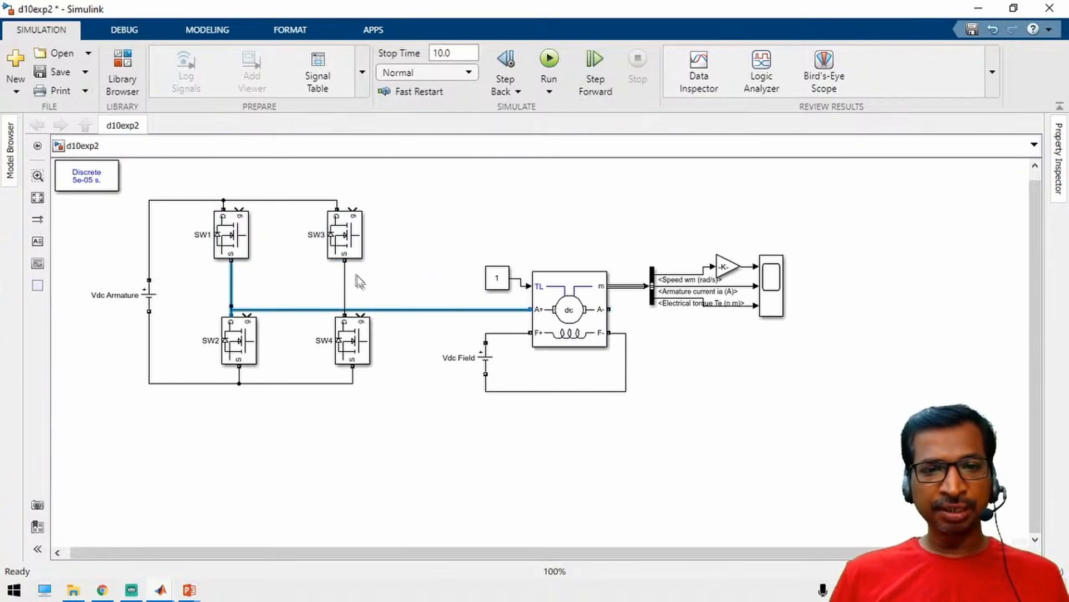
pyautogui.click(341, 287)
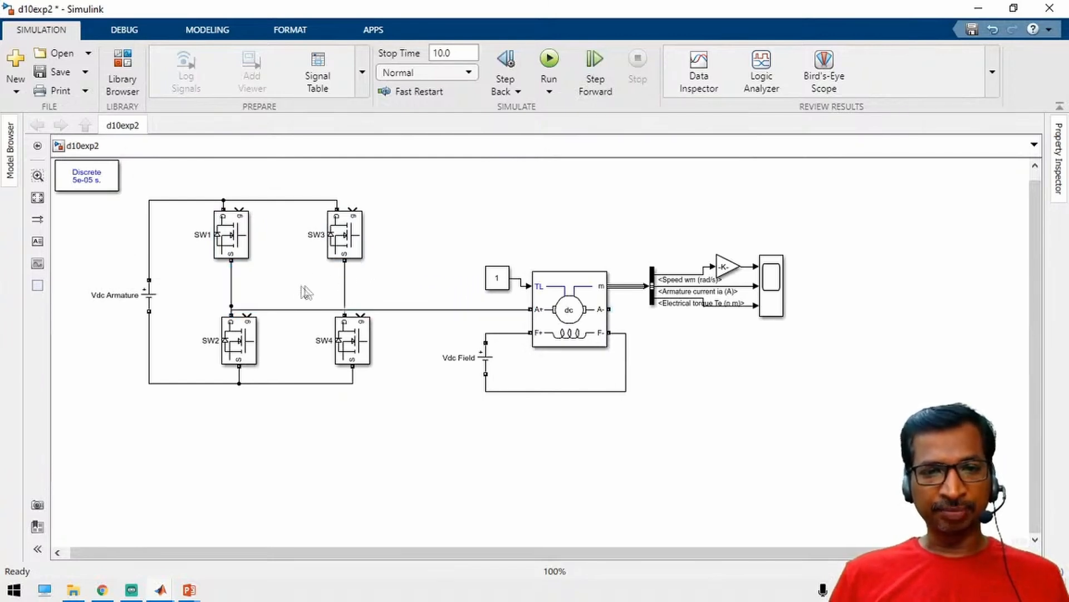
pyautogui.click(344, 286)
pyautogui.moveTo(409, 301)
pyautogui.mouseDown()
pyautogui.moveTo(640, 334)
pyautogui.moveTo(621, 320)
pyautogui.mouseUp()
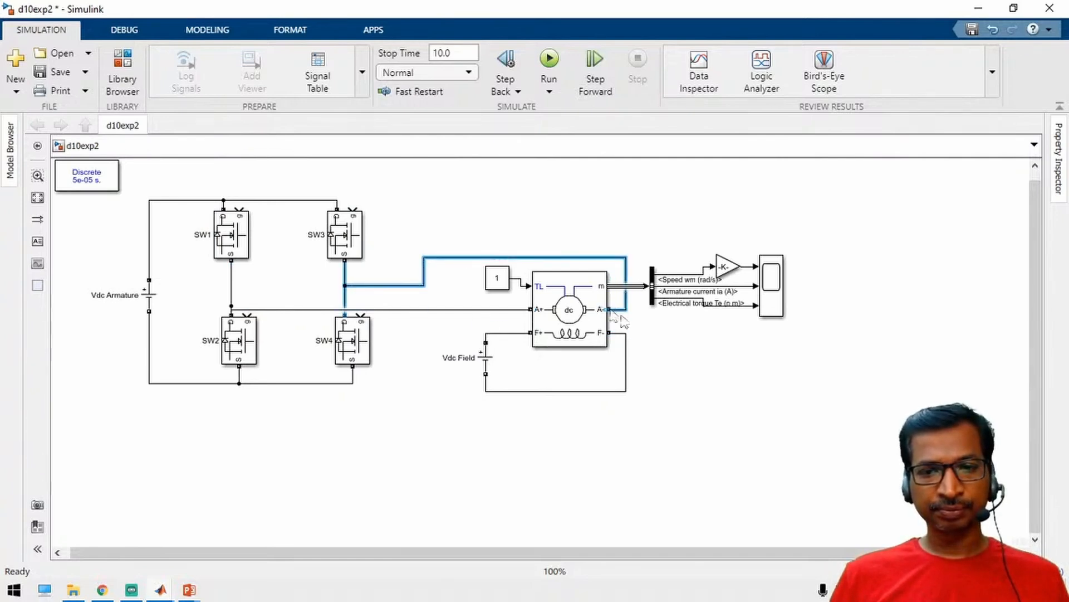
pyautogui.click(678, 400)
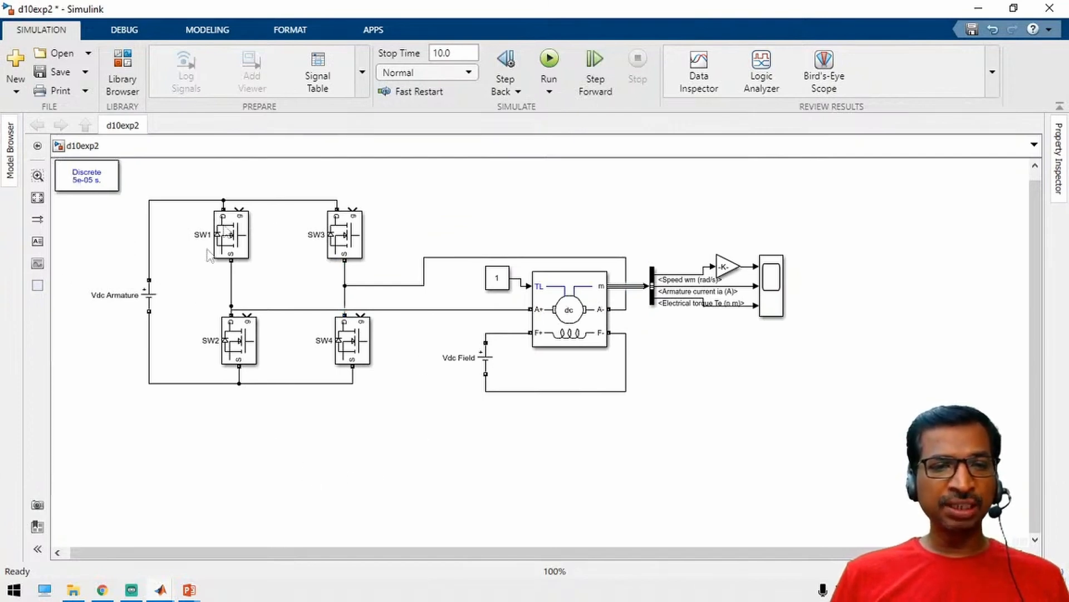
# Step: Add a Pulse Generator block in the empty area below the Vdc Armature source
pyautogui.doubleClick(81, 455)
pyautogui.write('p')
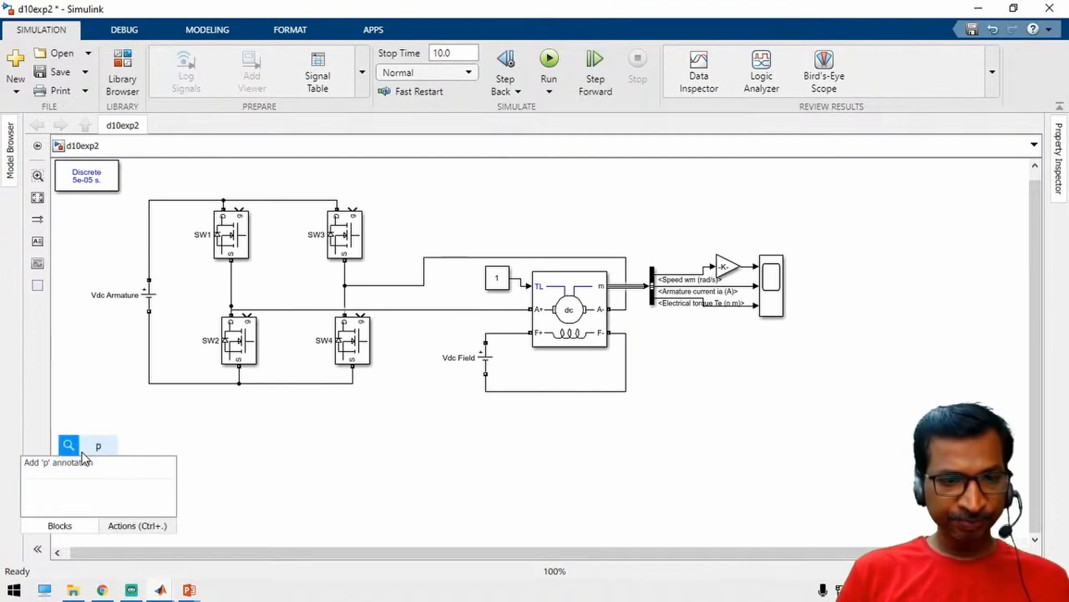
pyautogui.write('ulse')
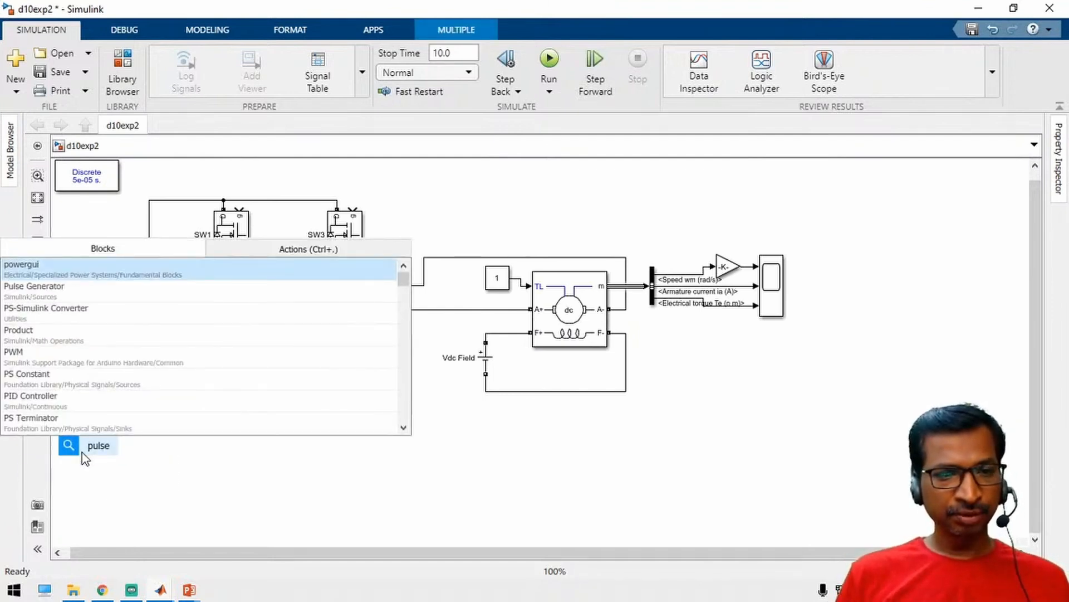
pyautogui.press('Return')
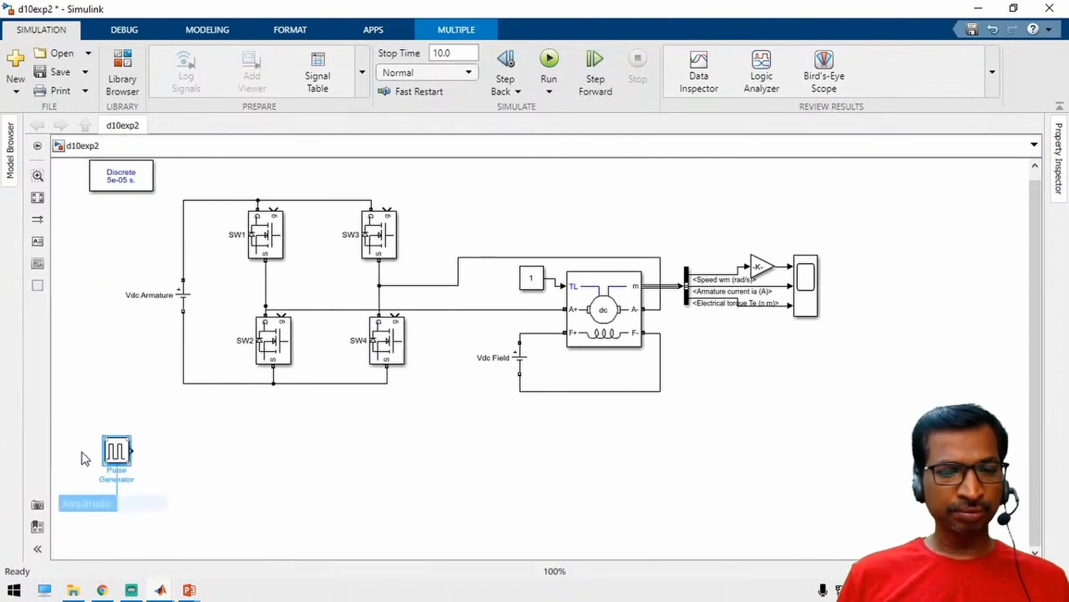
pyautogui.click(257, 471)
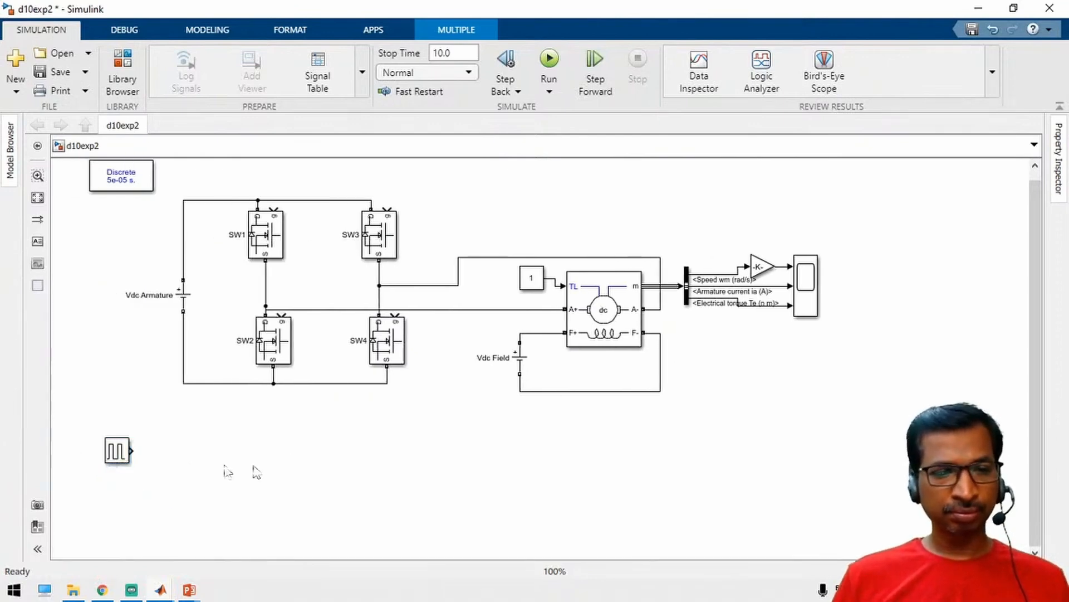
# Step: Set the Pulse Generator's period to 1/1000 s
pyautogui.doubleClick(117, 452)
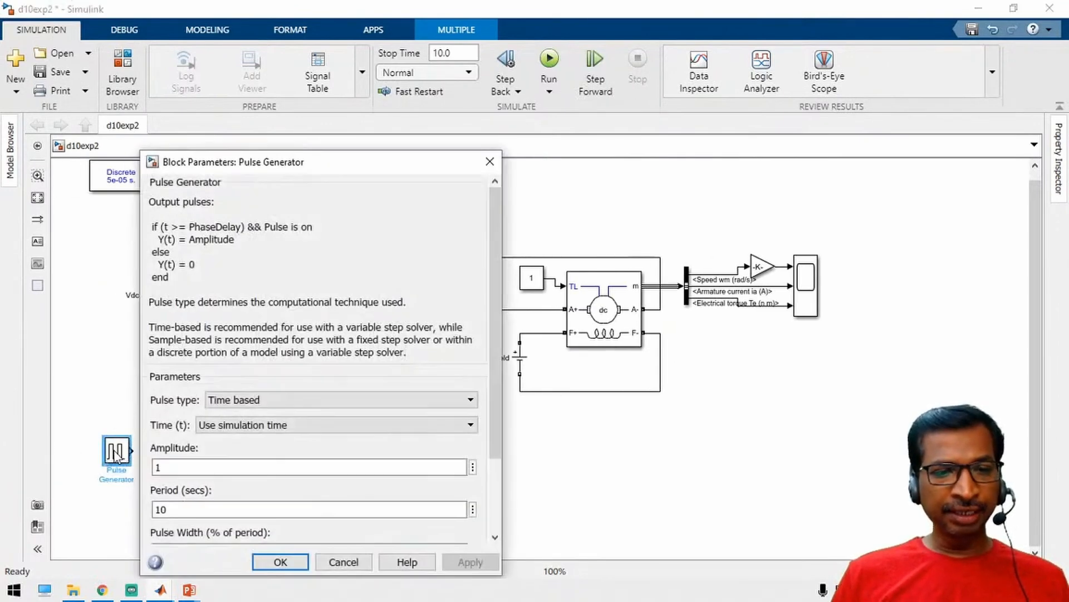
pyautogui.scroll(-1, 265, 461)
pyautogui.doubleClick(261, 415)
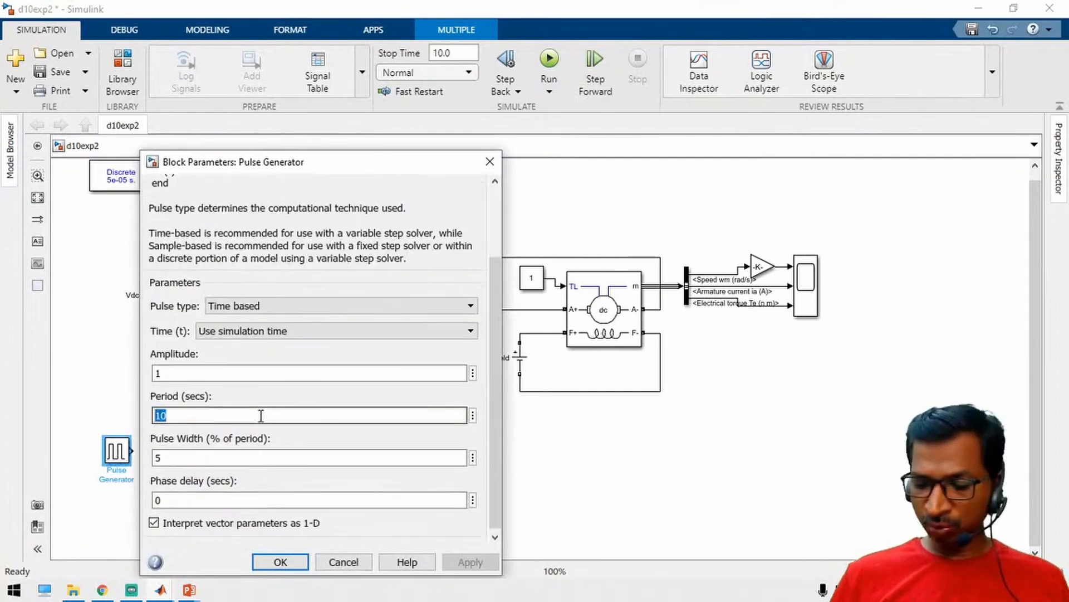
pyautogui.write('1/1000')
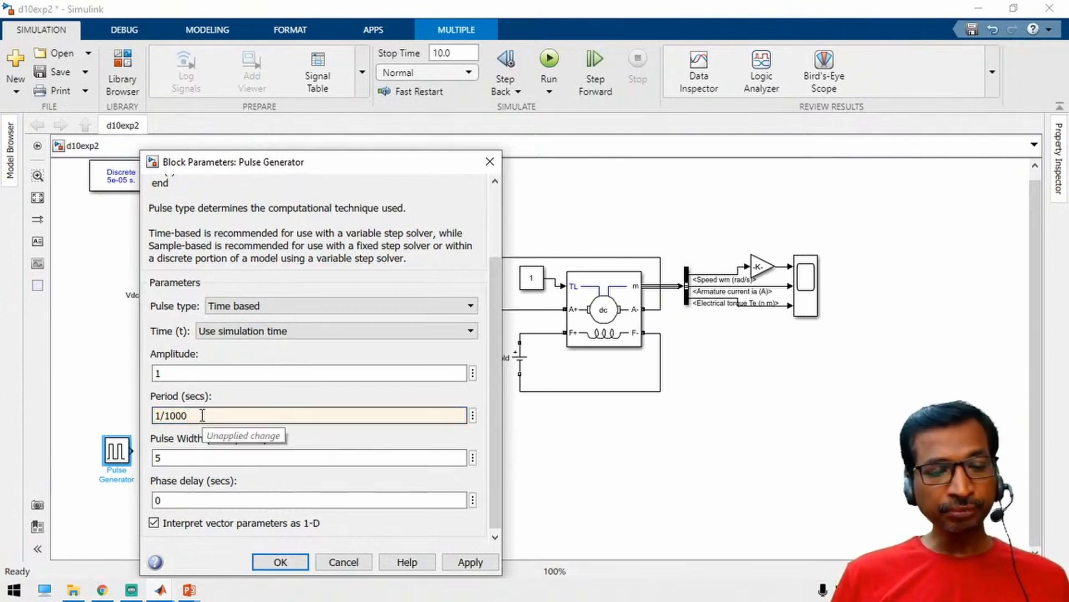
pyautogui.doubleClick(202, 455)
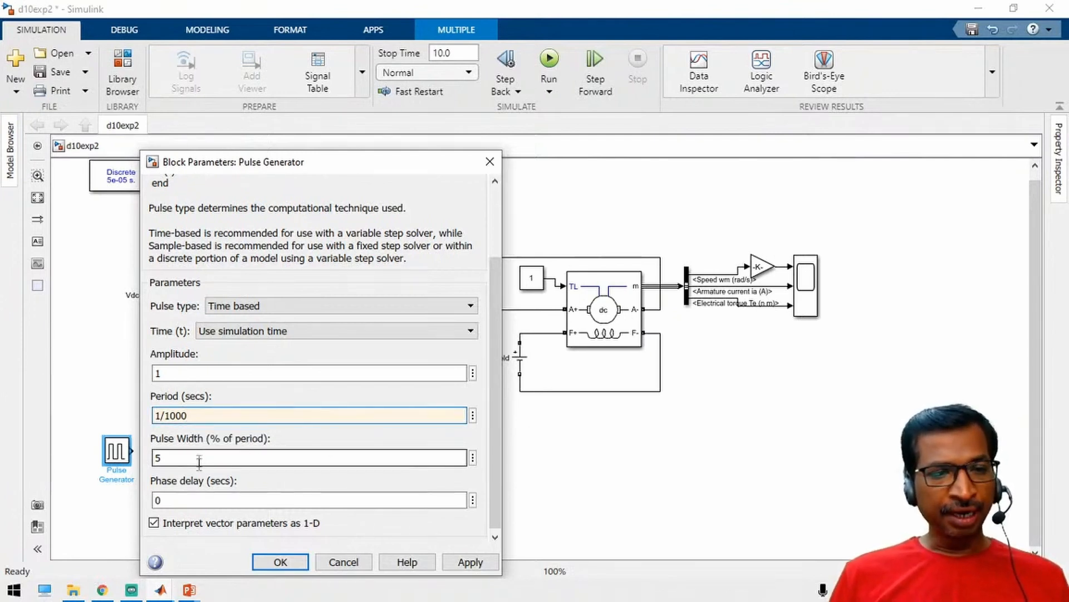
pyautogui.click(280, 562)
# Step: Add a Goto block below SW2 and connect the Pulse Generator's output to it
pyautogui.moveTo(124, 464); pyautogui.dragTo(148, 439)
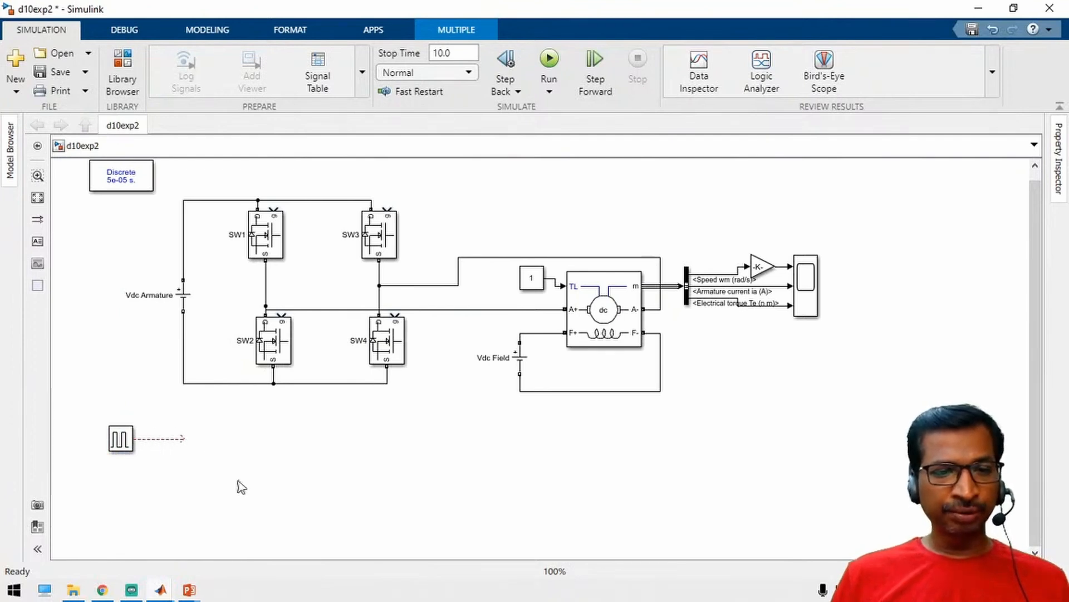
pyautogui.doubleClick(256, 449)
pyautogui.write('goto')
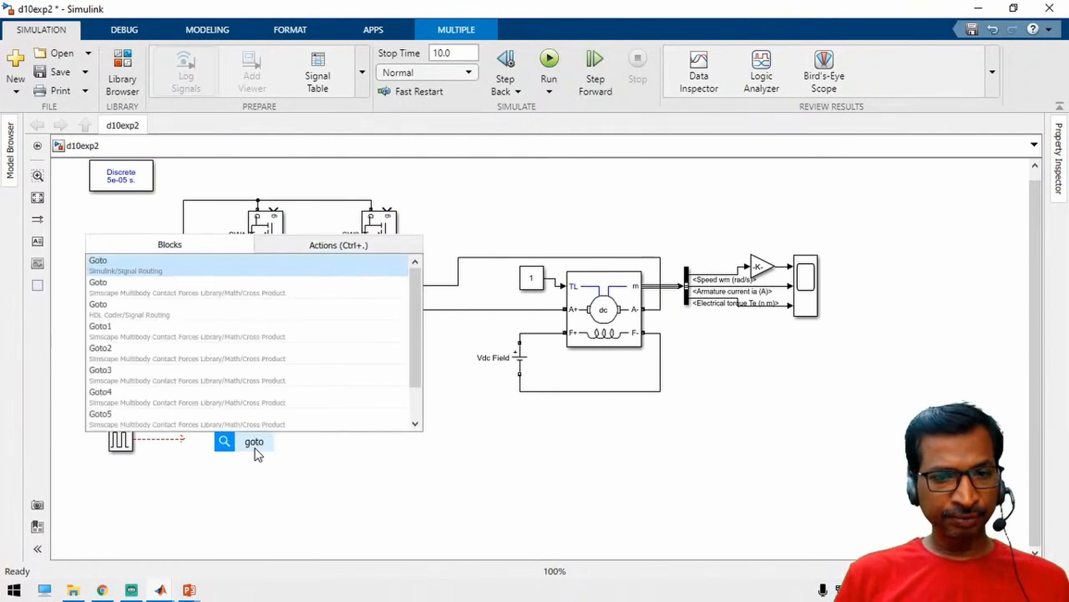
pyautogui.press('Return')
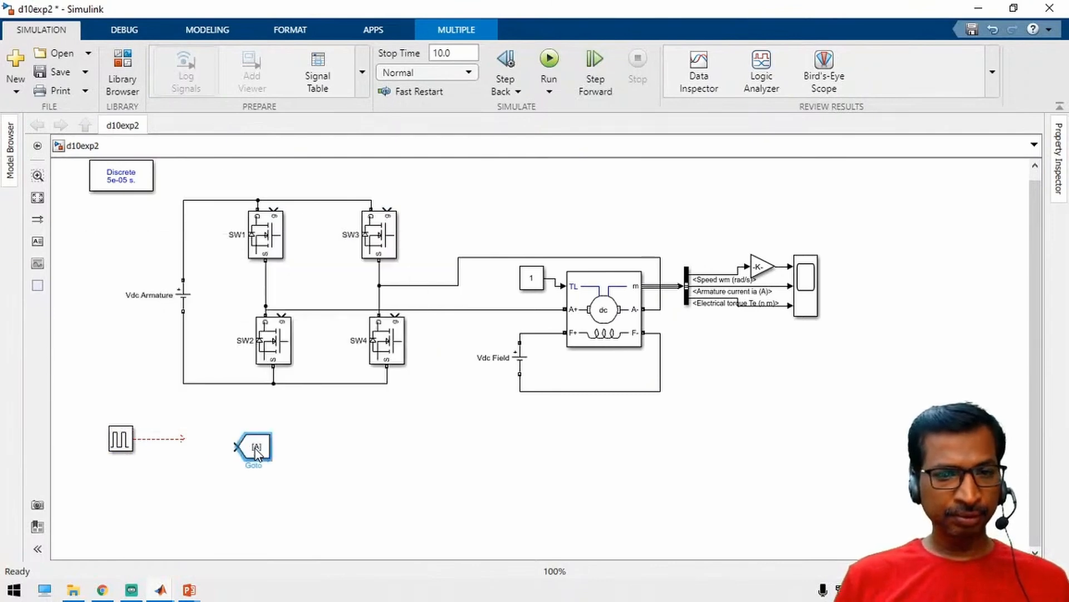
pyautogui.moveTo(256, 452); pyautogui.dragTo(302, 449)
# Step: Set the Goto block's tag to Sw12
pyautogui.doubleClick(302, 440)
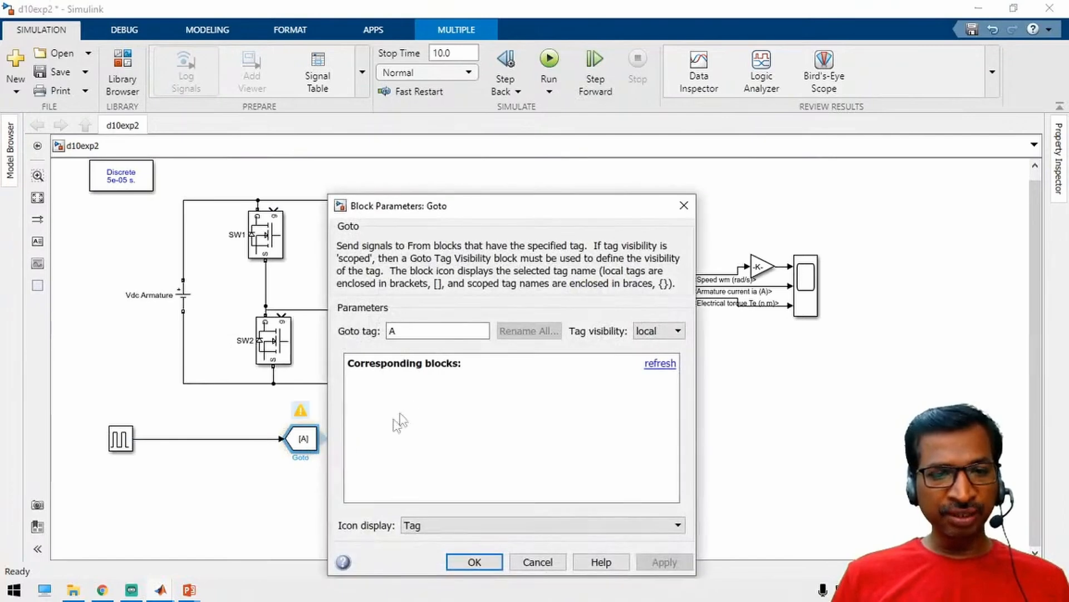
pyautogui.write('Sw')
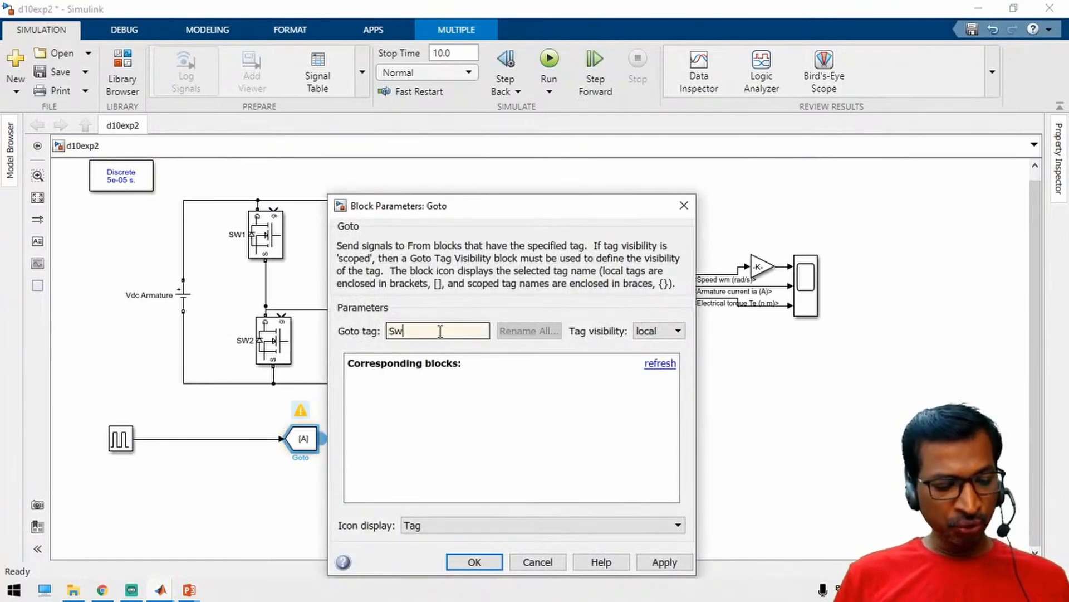
pyautogui.write('12')
pyautogui.press('Return')
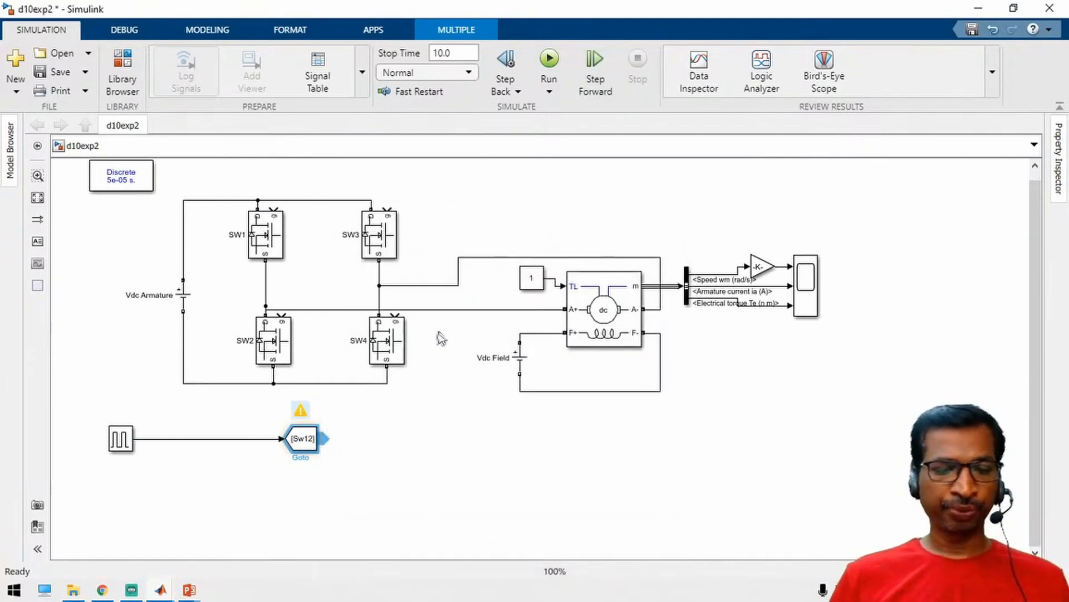
# Step: Add a From block above SW1 and set its Goto tag to Sw12
pyautogui.doubleClick(299, 168)
pyautogui.write('fro')
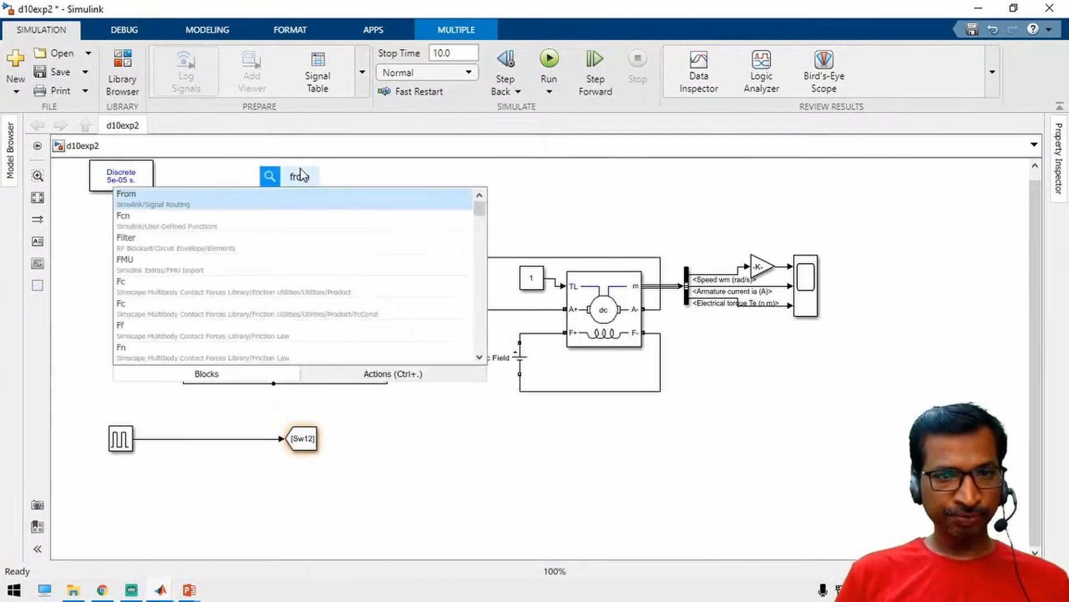
pyautogui.press('Return')
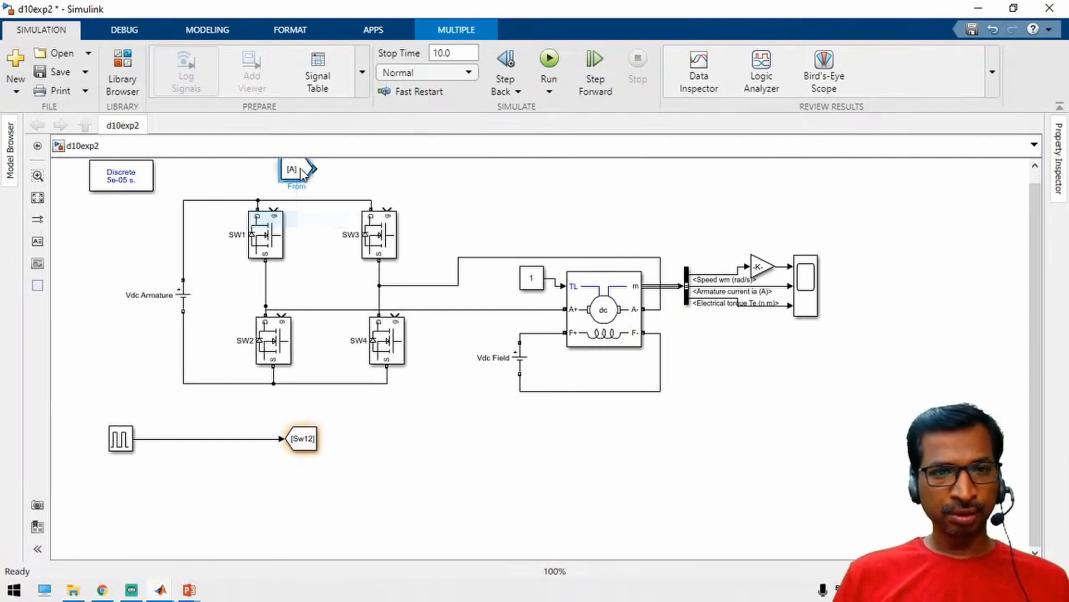
pyautogui.doubleClick(300, 170)
pyautogui.doubleClick(432, 166)
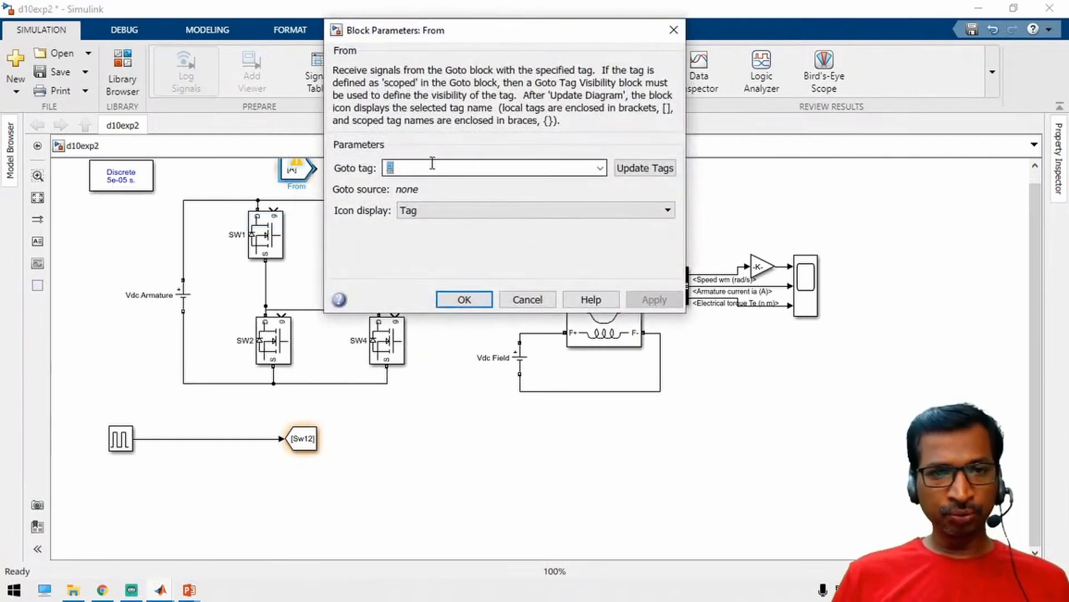
pyautogui.write('Sw12')
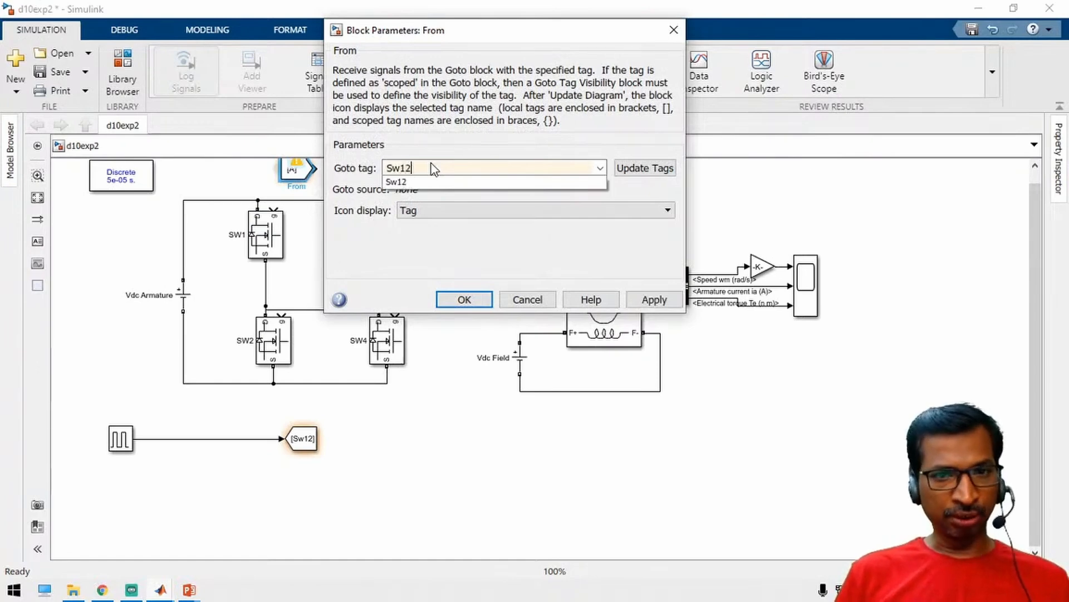
pyautogui.press('Return')
pyautogui.press('Return')
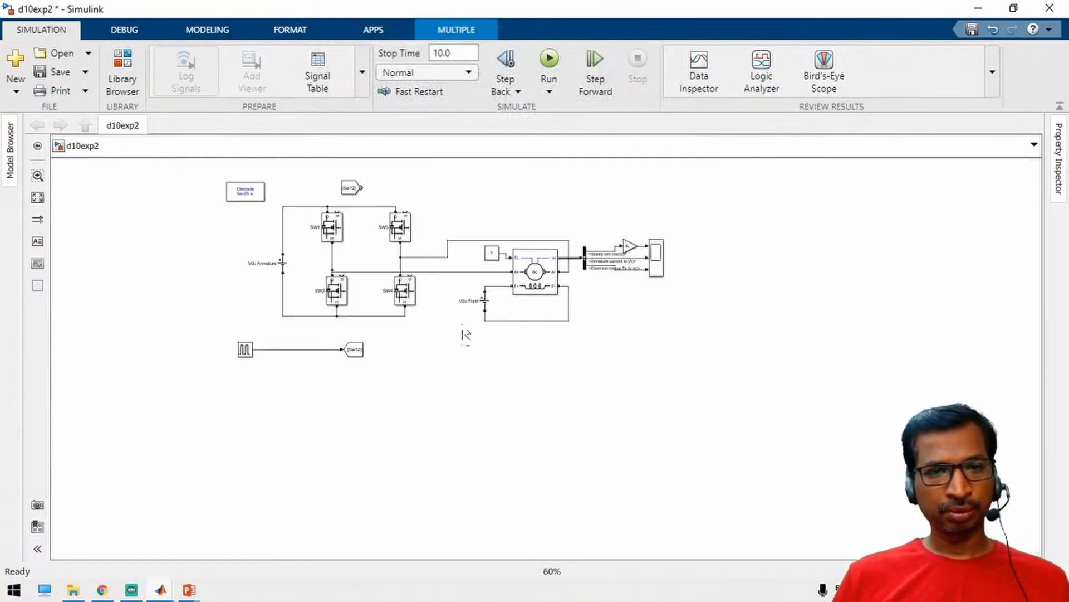
# Step: Turn the Sw12 From block to face left and wire its output to SW1's gate
pyautogui.moveTo(468, 232); pyautogui.dragTo(433, 412)
pyautogui.press('space')
pyautogui.click(337, 185)
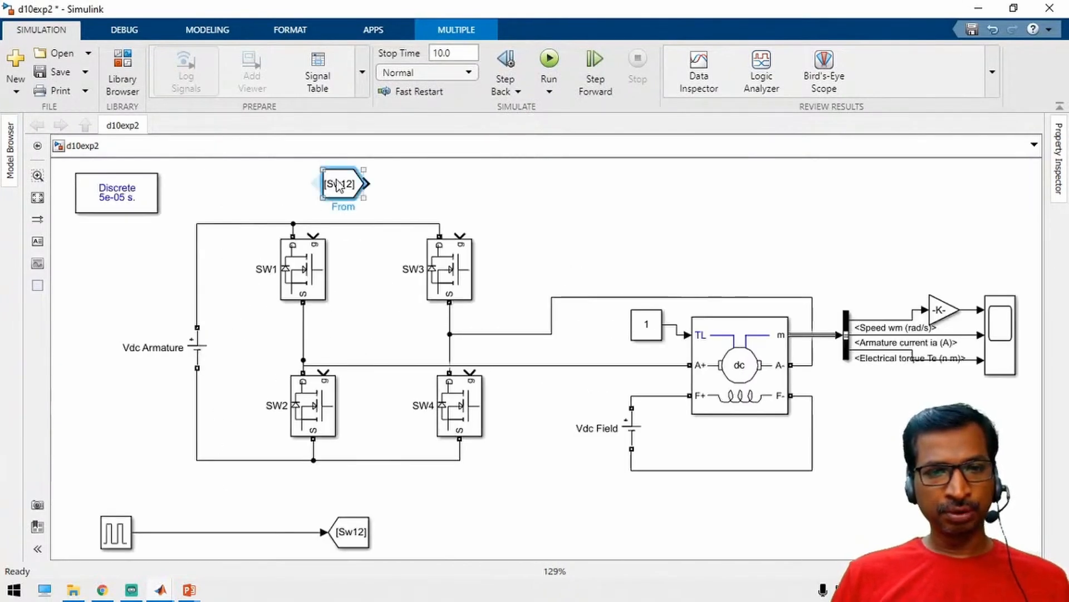
pyautogui.hotkey('ctrl', 'r')
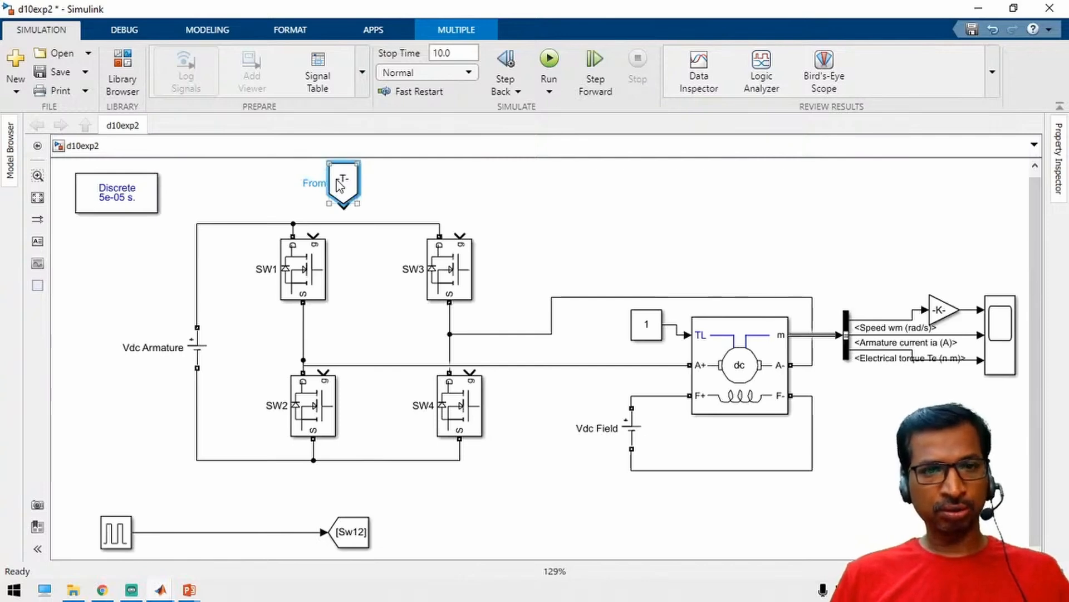
pyautogui.moveTo(340, 185); pyautogui.dragTo(314, 234)
pyautogui.hotkey('ctrl', 'r')
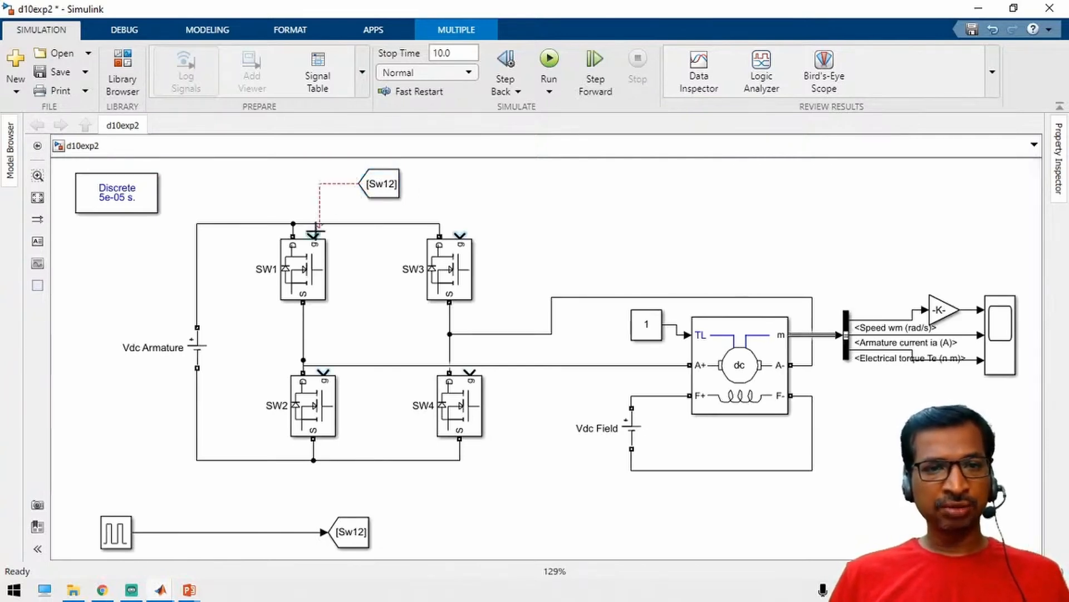
# Step: Place a copy of the Sw12 From block beside SW4 and wire it to SW4's gate
pyautogui.click(312, 273)
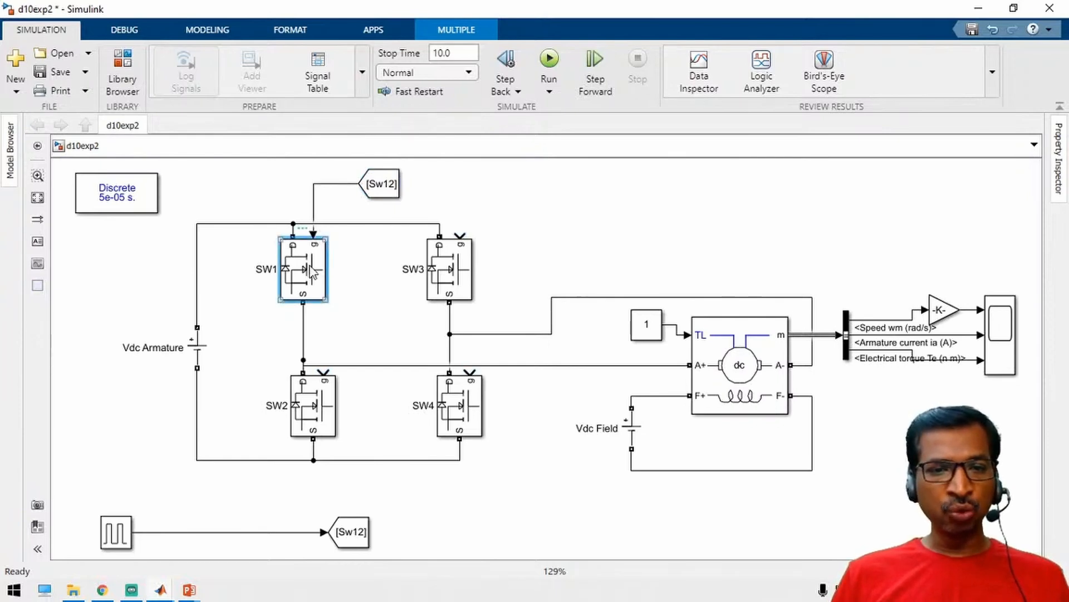
pyautogui.click(463, 412)
pyautogui.moveTo(392, 192); pyautogui.dragTo(469, 371)
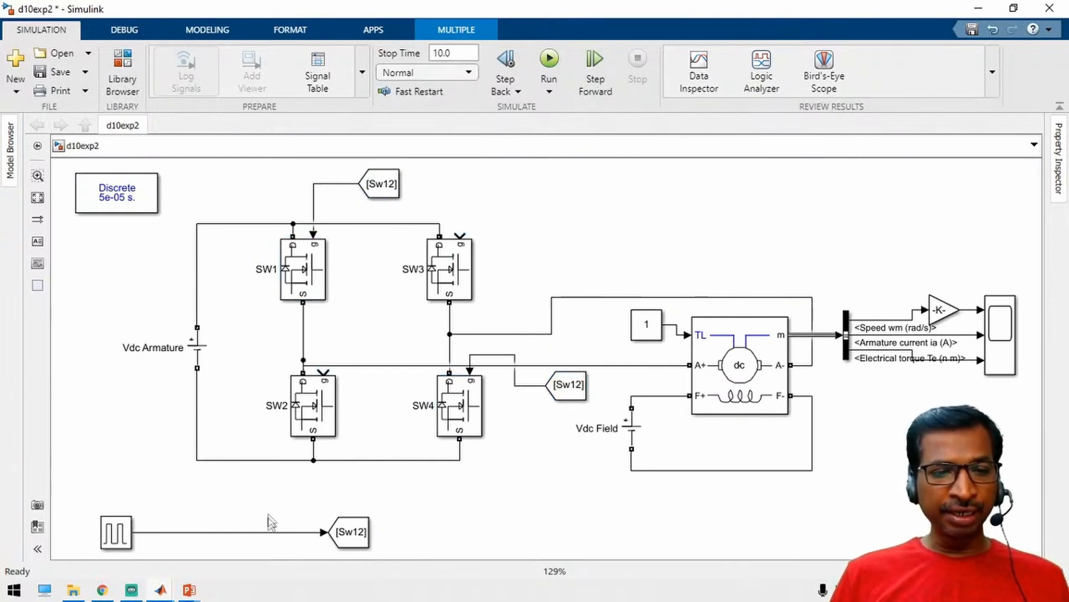
# Step: Add a NOT block below the pulse signal line and branch the Pulse Generator's output into it
pyautogui.moveTo(444, 507); pyautogui.dragTo(481, 317)
pyautogui.doubleClick(279, 393)
pyautogui.write('not')
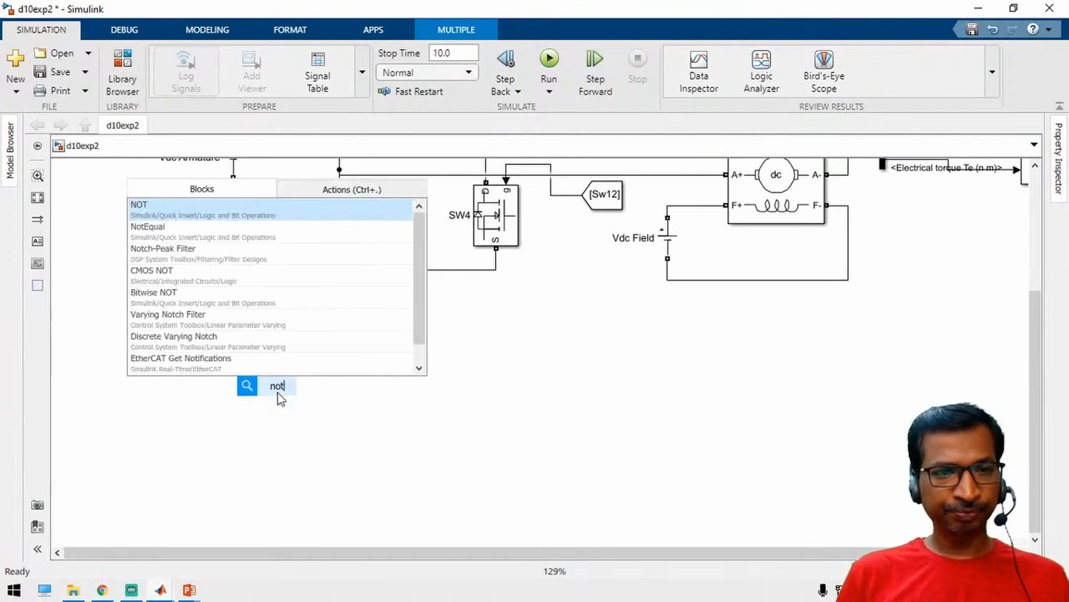
pyautogui.press('Return')
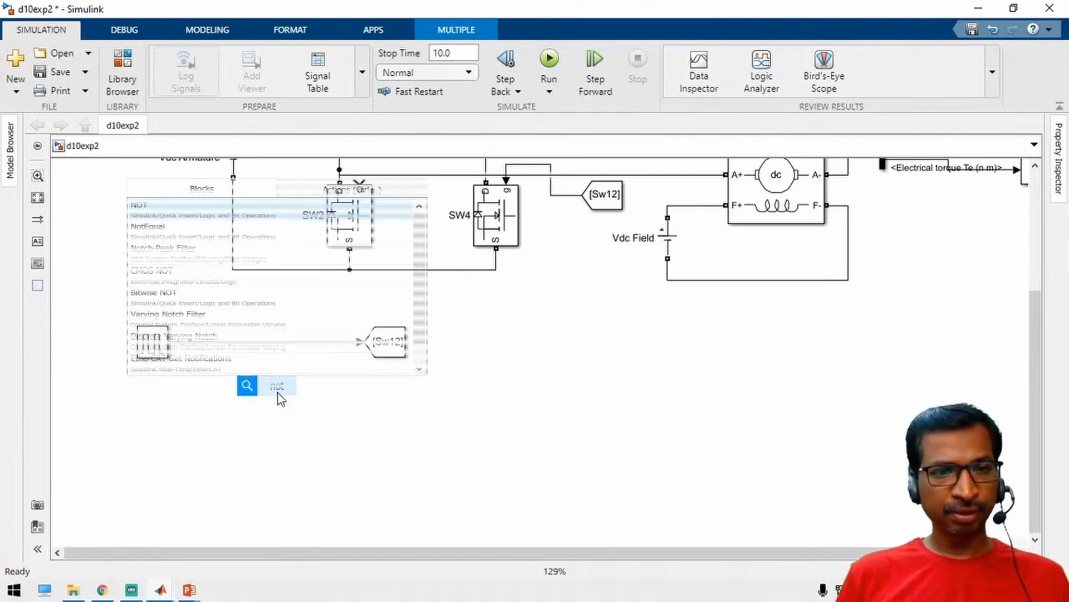
pyautogui.moveTo(259, 388); pyautogui.dragTo(243, 337)
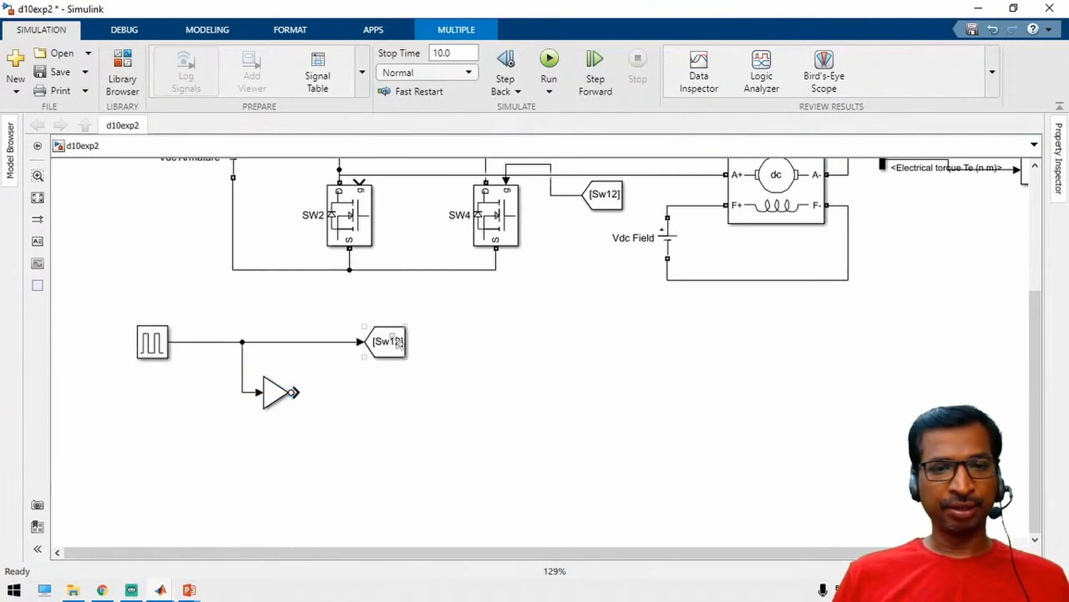
# Step: Duplicate the Goto block beside the NOT block, set the copy's tag to Sw34 and connect the NOT output to it
pyautogui.moveTo(393, 341); pyautogui.dragTo(395, 392)
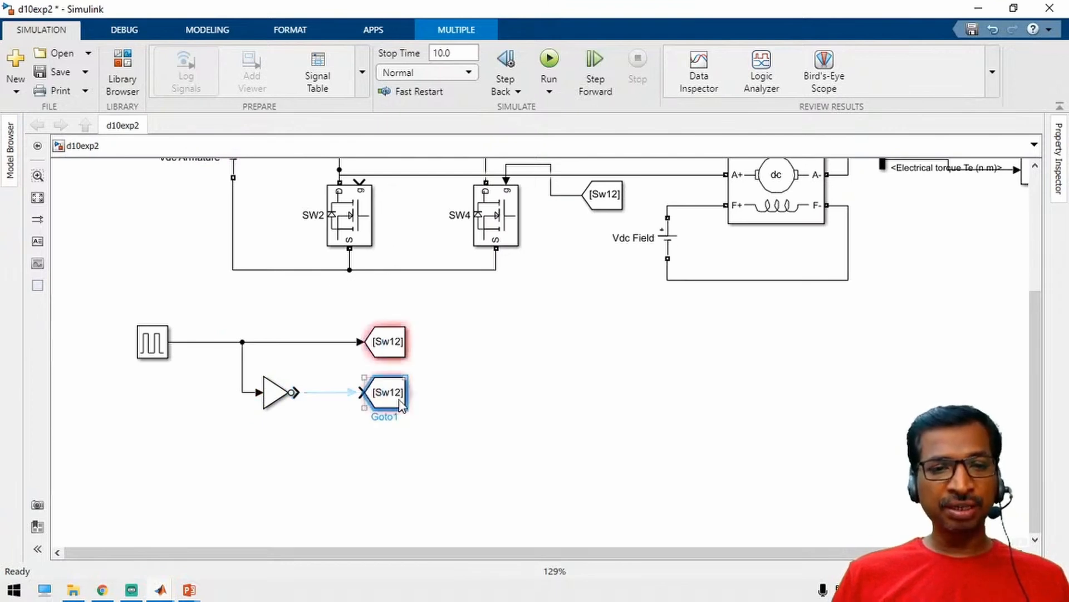
pyautogui.doubleClick(399, 402)
pyautogui.doubleClick(508, 331)
pyautogui.click(527, 330)
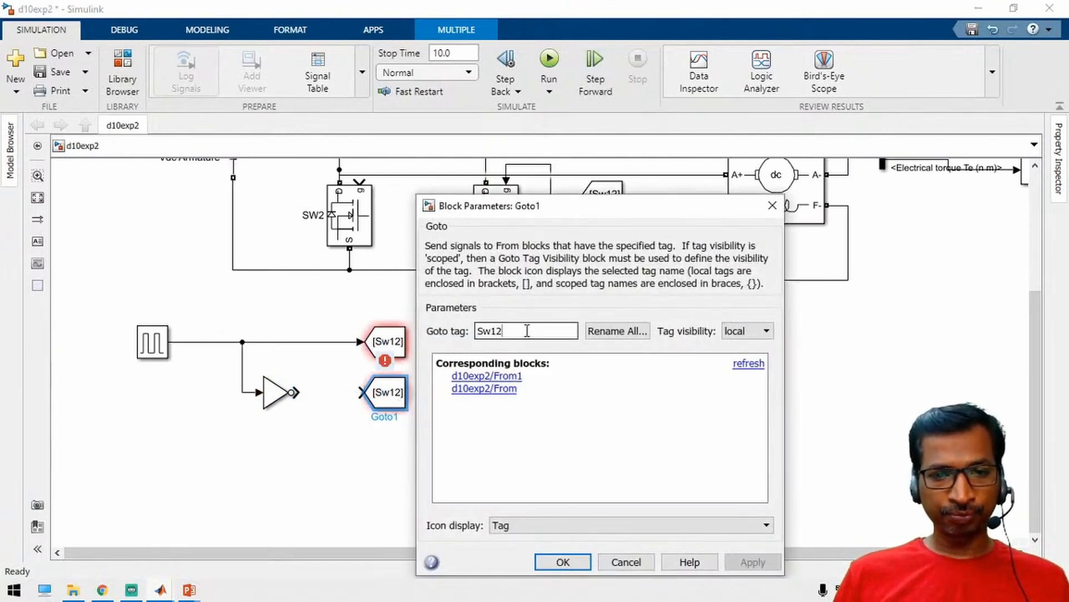
pyautogui.press('BackSpace')
pyautogui.press('BackSpace')
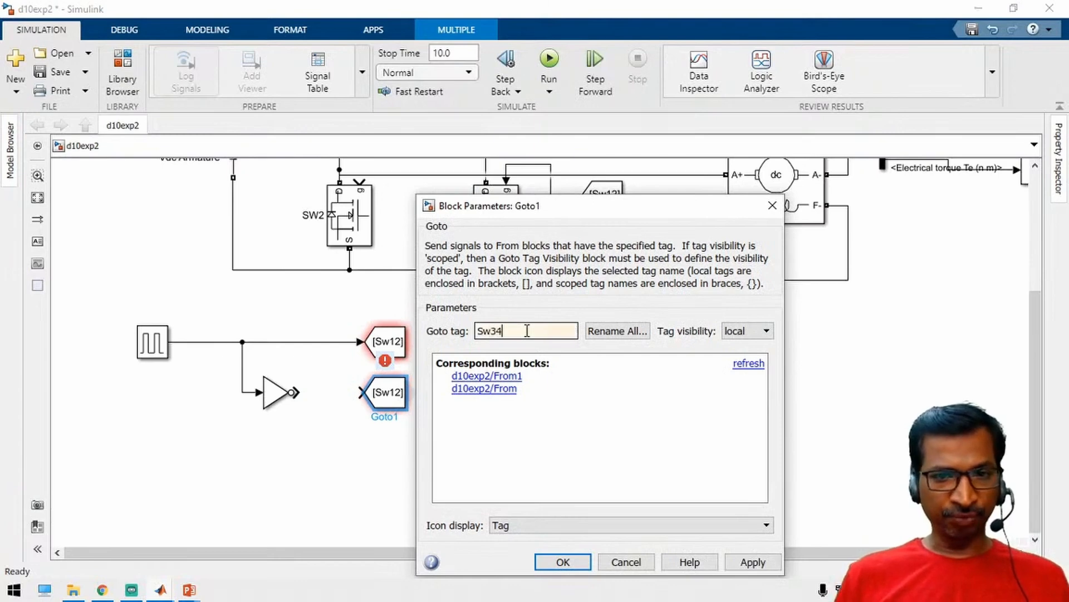
pyautogui.press('Return')
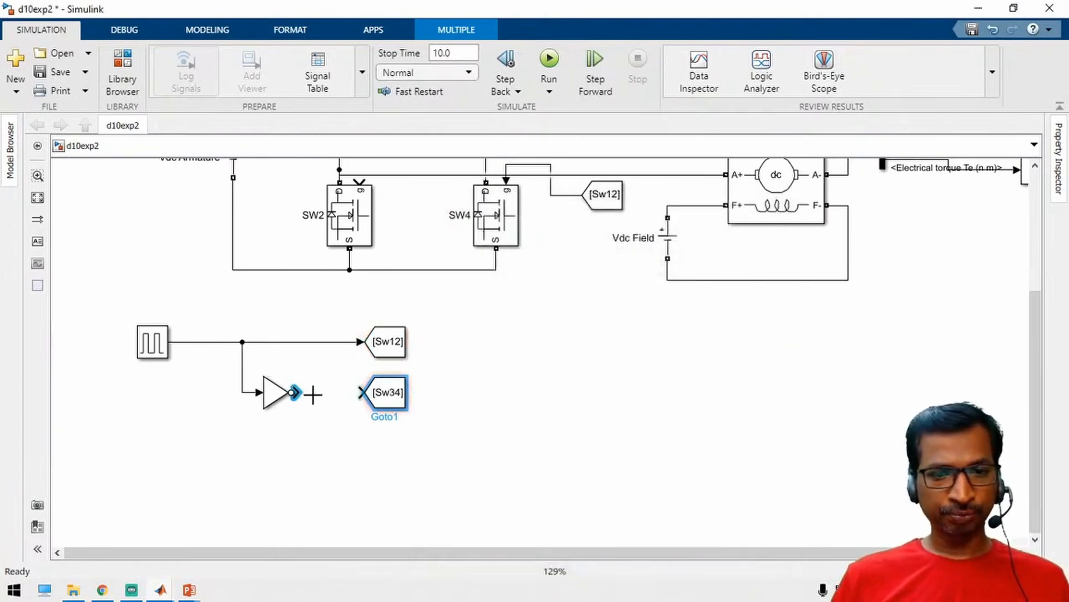
pyautogui.moveTo(313, 394); pyautogui.dragTo(363, 393)
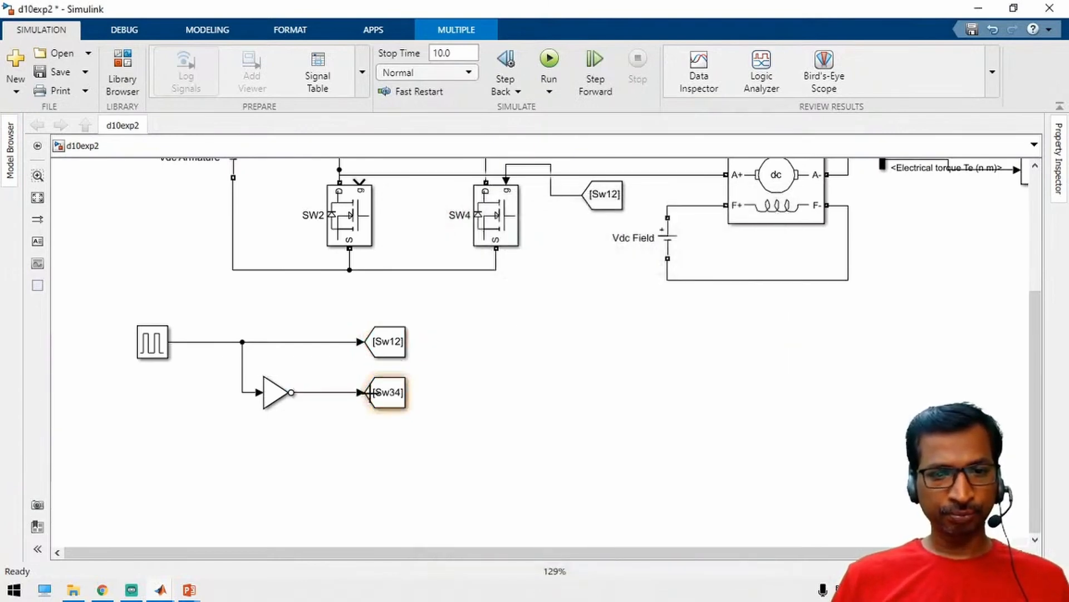
# Step: Place a copy of the From block to the upper right of SW3 and set its Goto tag to Sw34
pyautogui.press('space')
pyautogui.moveTo(576, 363); pyautogui.dragTo(562, 223)
pyautogui.doubleClick(562, 223)
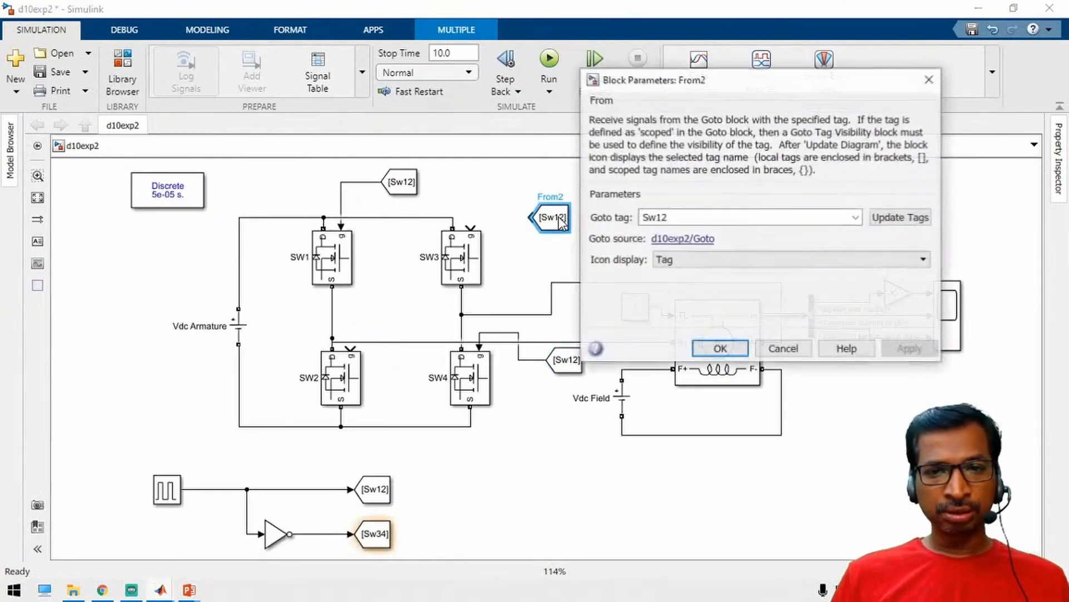
pyautogui.click(723, 218)
pyautogui.click(723, 218)
pyautogui.press('BackSpace')
pyautogui.press('BackSpace')
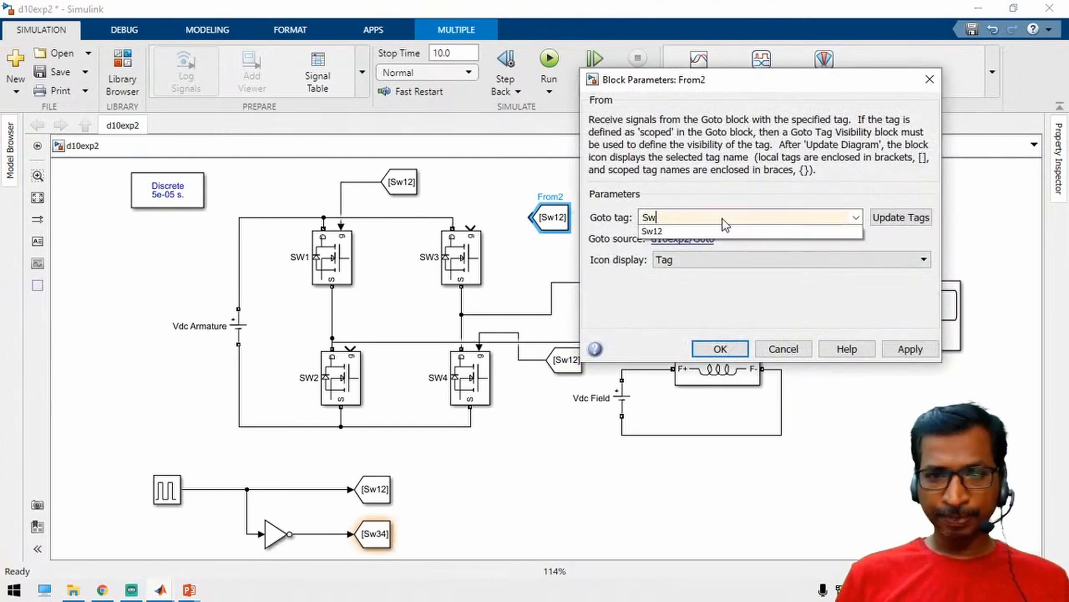
pyautogui.write('34')
pyautogui.press('Return')
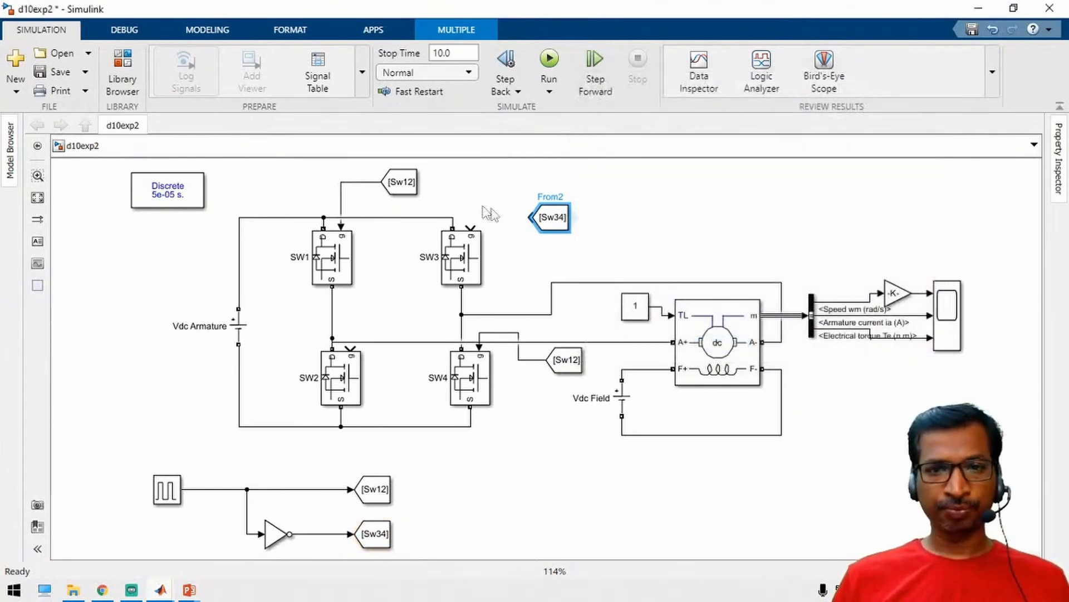
# Step: Wire the Sw34 From block to SW3's gate and a copy of it to SW2's gate
pyautogui.moveTo(529, 217); pyautogui.dragTo(470, 227)
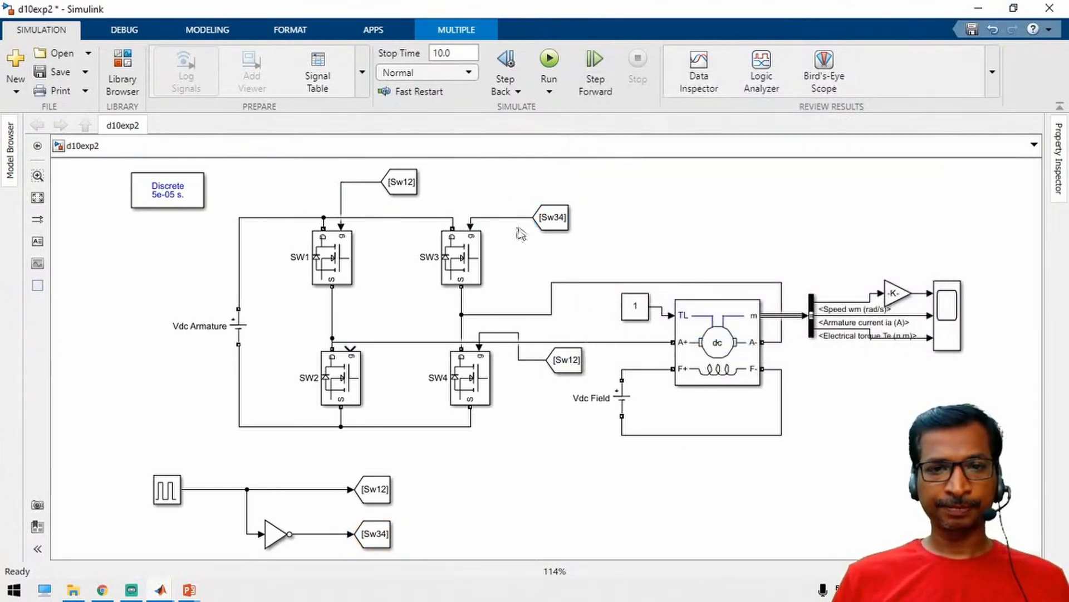
pyautogui.moveTo(553, 217)
pyautogui.mouseDown()
pyautogui.moveTo(425, 282)
pyautogui.moveTo(415, 319)
pyautogui.moveTo(349, 350)
pyautogui.mouseUp()
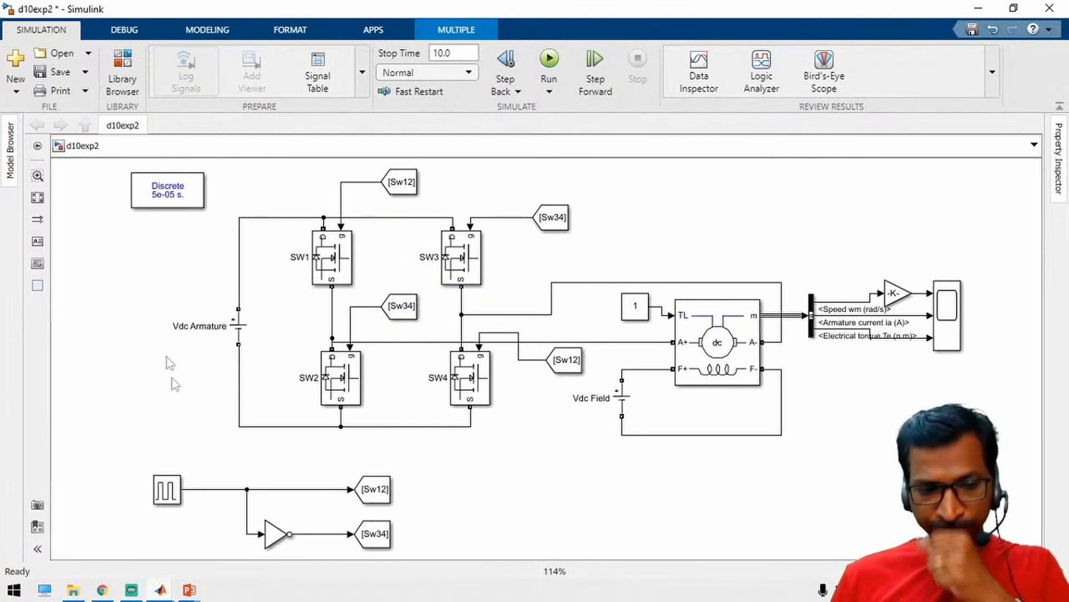
# Step: Set the Pulse Generator's pulse width to 75 % of the period and save the model
pyautogui.click(175, 493)
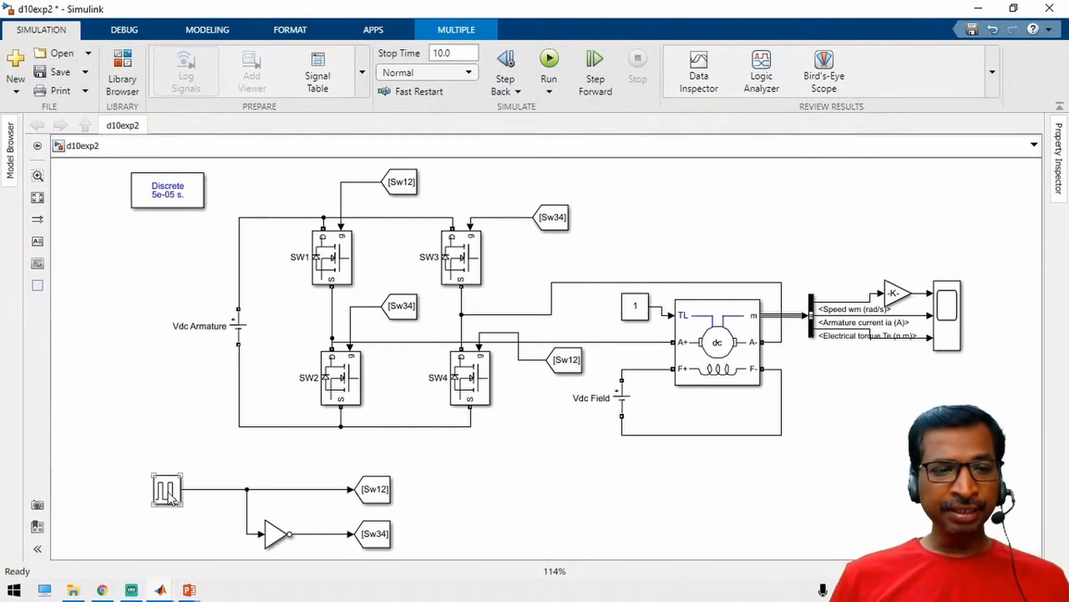
pyautogui.doubleClick(171, 497)
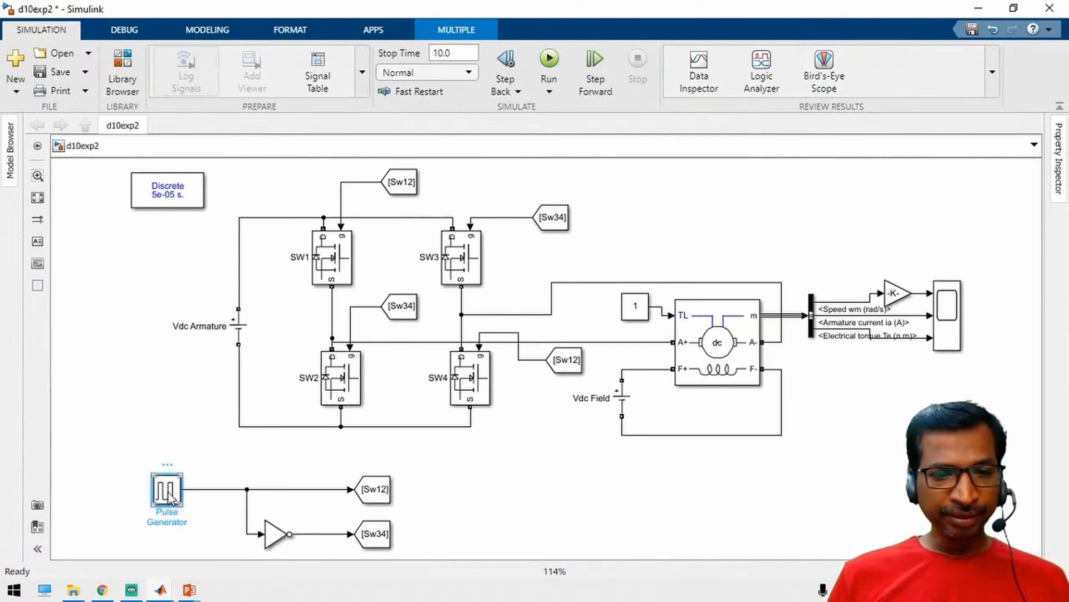
pyautogui.scroll(-3, 290, 470)
pyautogui.doubleClick(274, 456)
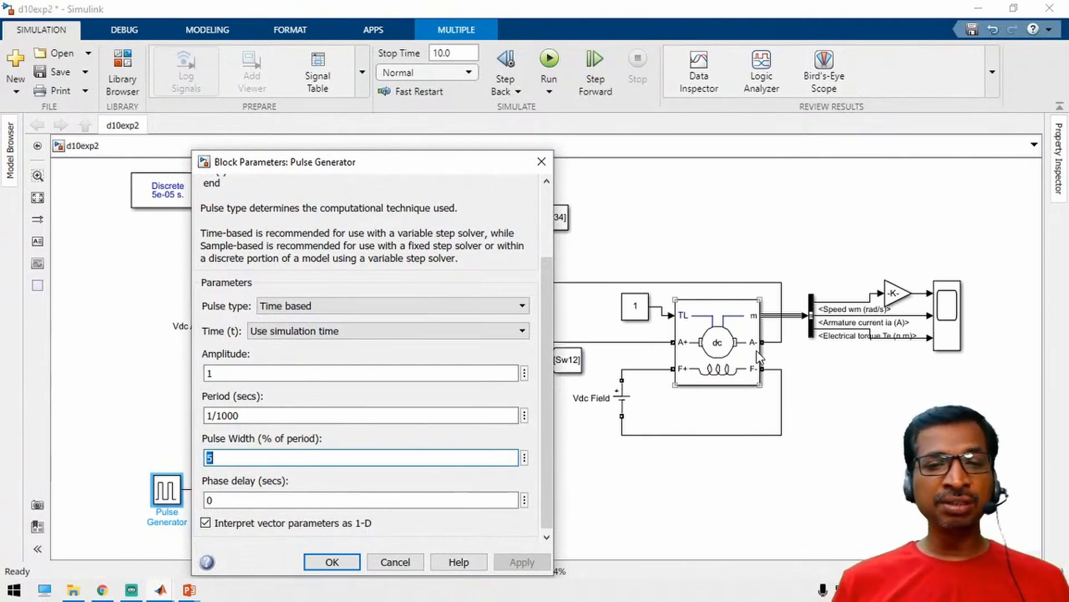
pyautogui.write('7')
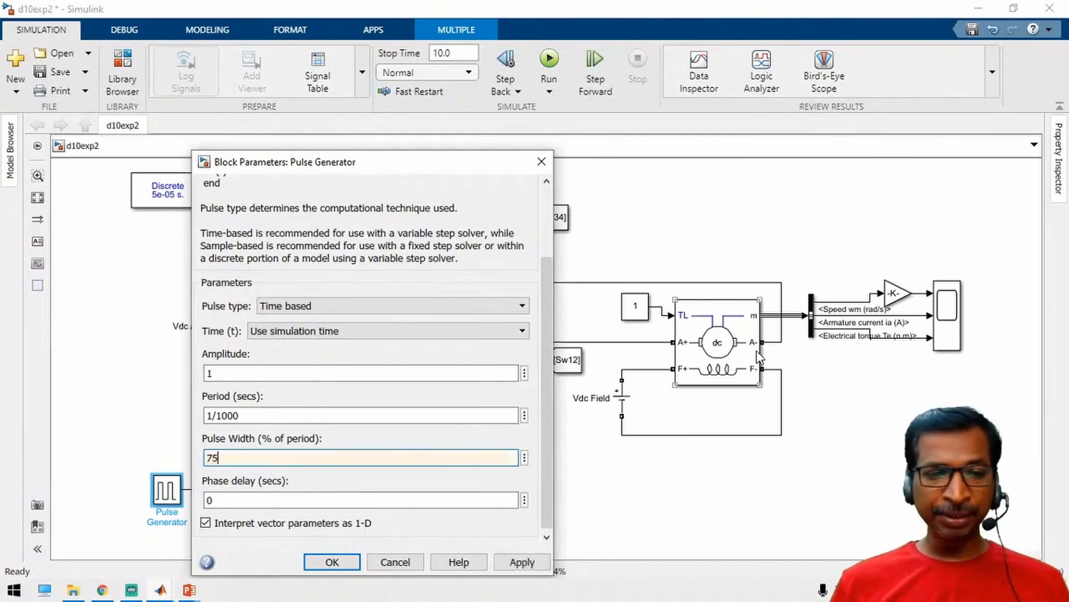
pyautogui.press('Return')
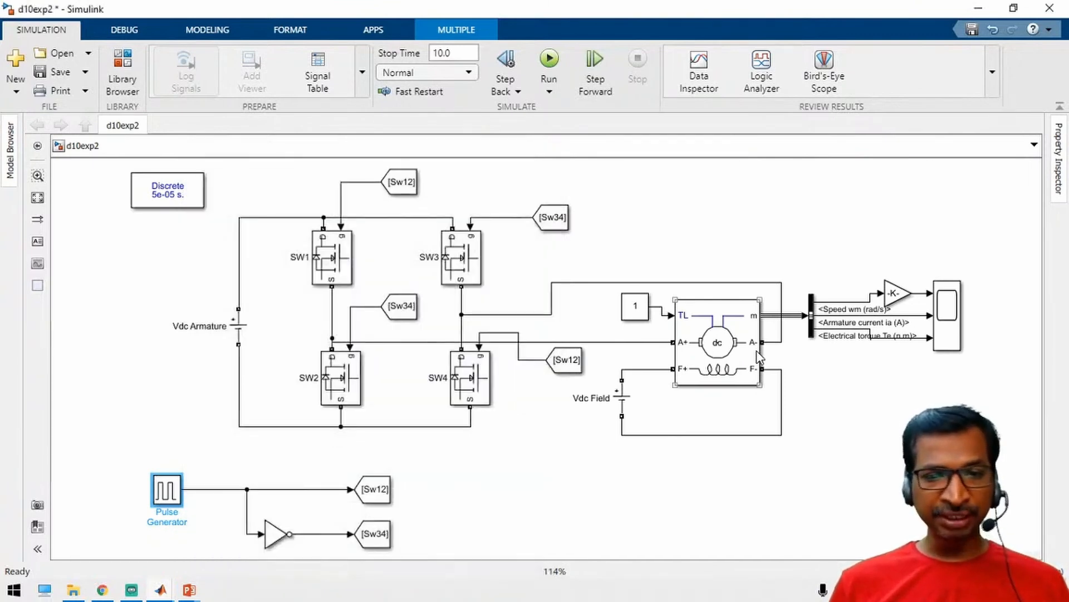
pyautogui.click(592, 517)
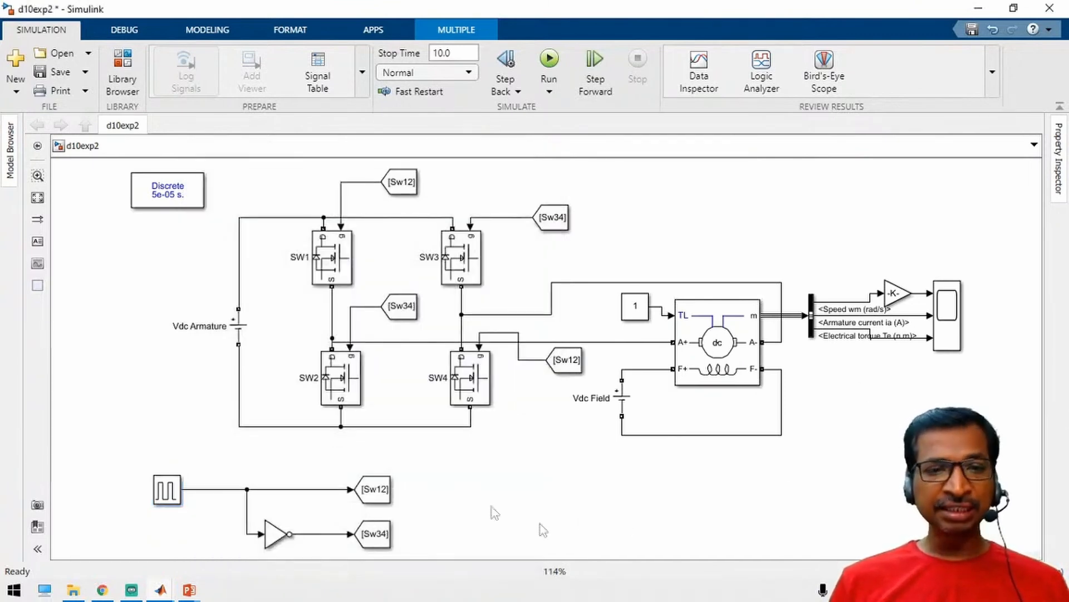
pyautogui.click(56, 73)
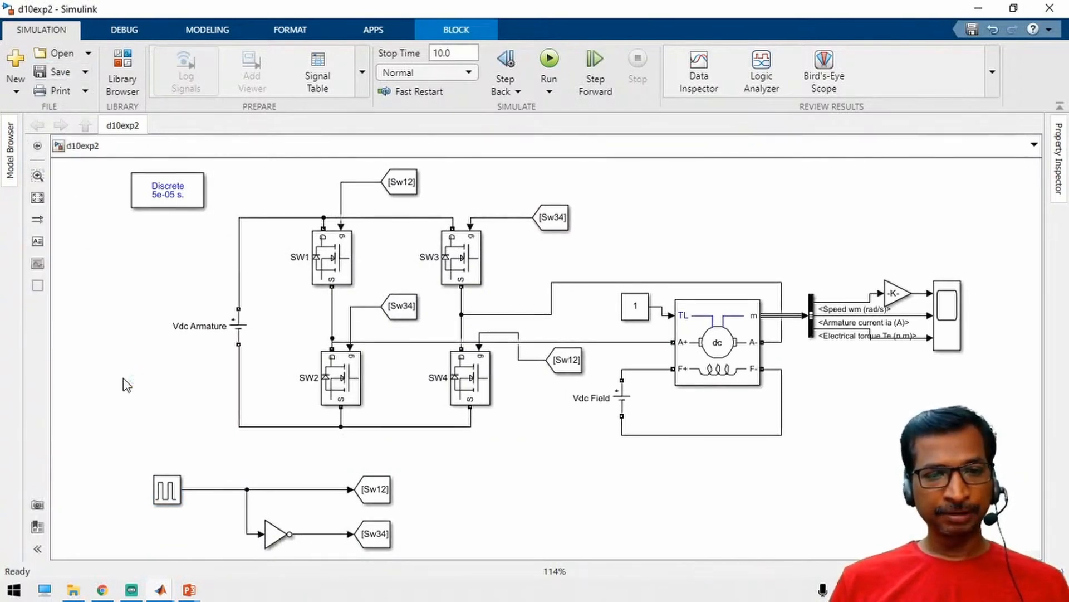
pyautogui.click(56, 73)
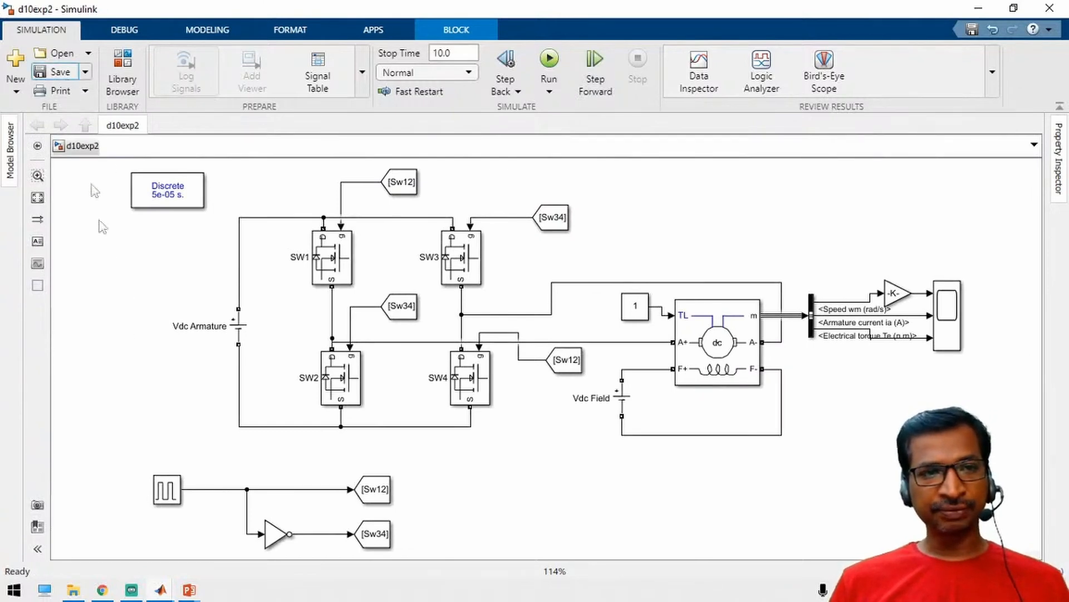
# Step: Run the simulation and examine the motor's speed, armature current and torque in the Scope
pyautogui.click(549, 59)
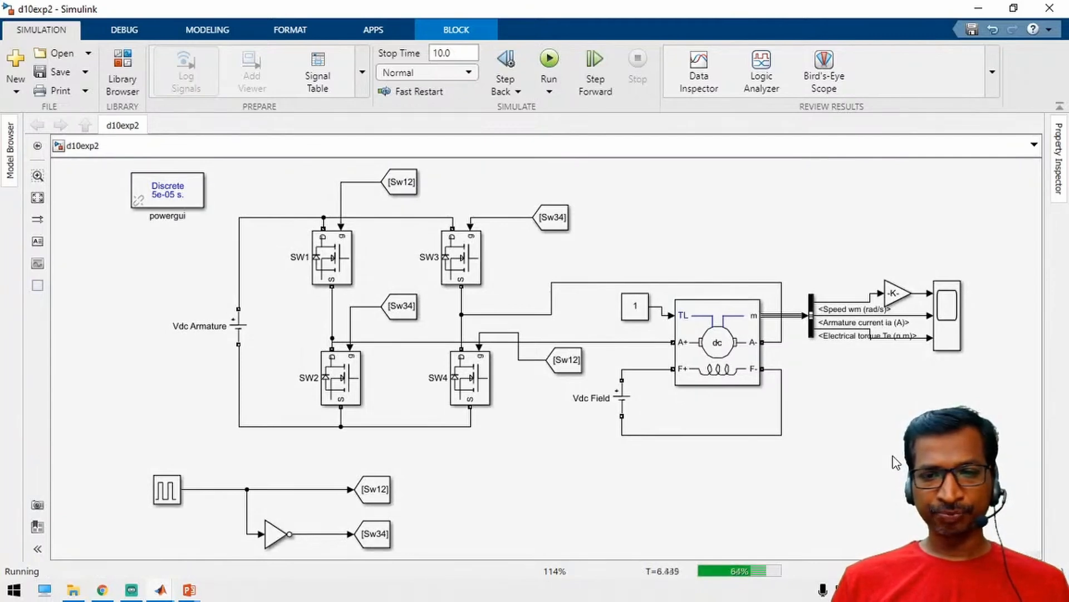
pyautogui.doubleClick(949, 331)
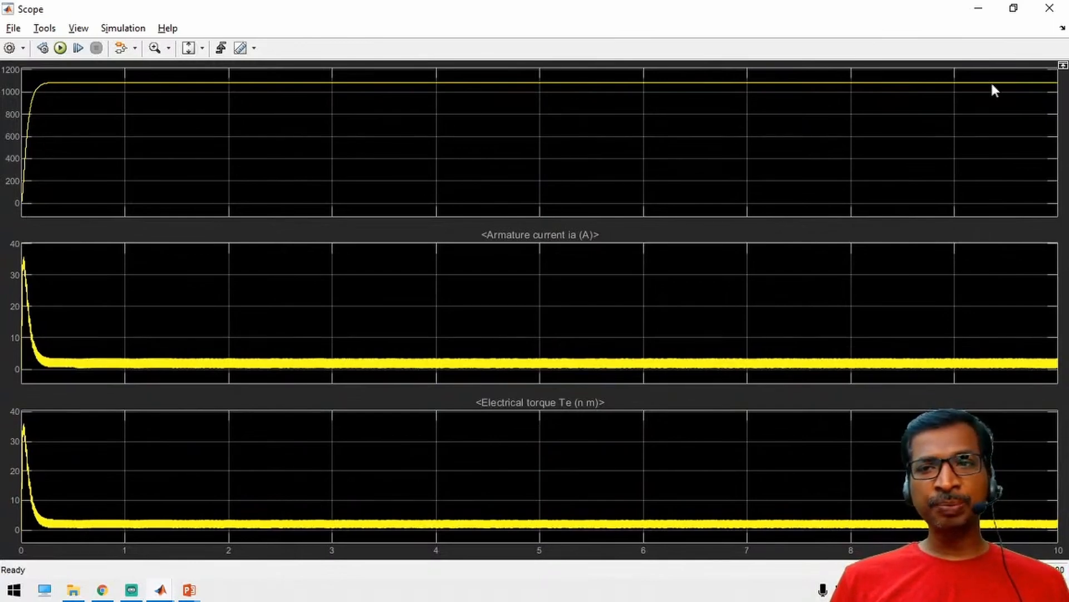
pyautogui.click(978, 8)
# Step: Set the Pulse Generator's pulse width to 25 % of the period
pyautogui.doubleClick(167, 490)
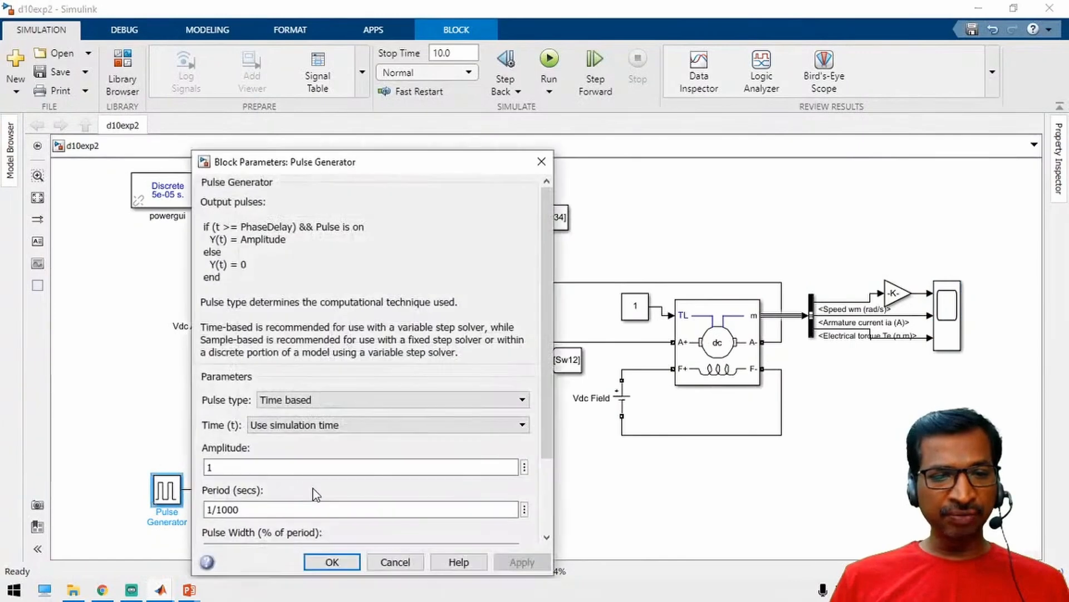
pyautogui.scroll(-3, 313, 489)
pyautogui.doubleClick(306, 455)
pyautogui.write('20')
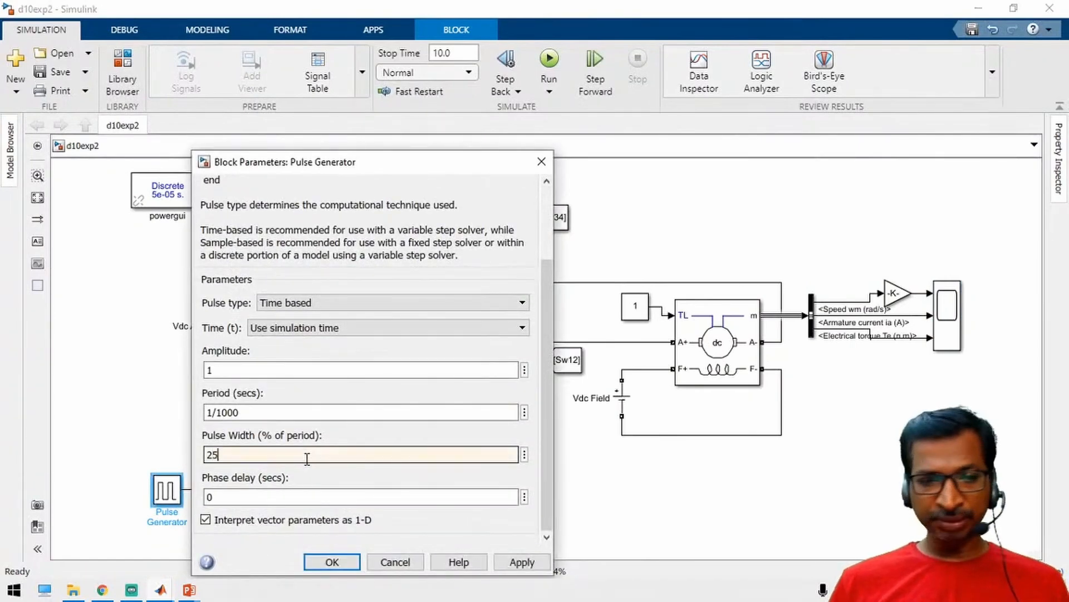
pyautogui.press('Return')
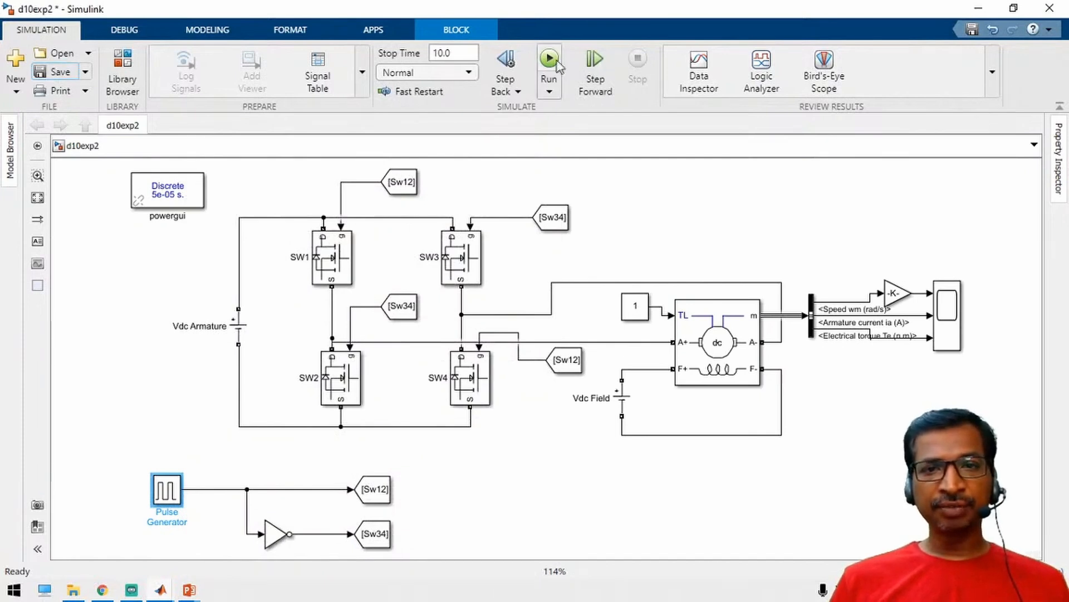
# Step: Rerun the simulation from the Scope and scale its axes to fit the speed, armature current and torque traces
pyautogui.click(947, 322)
pyautogui.doubleClick(943, 323)
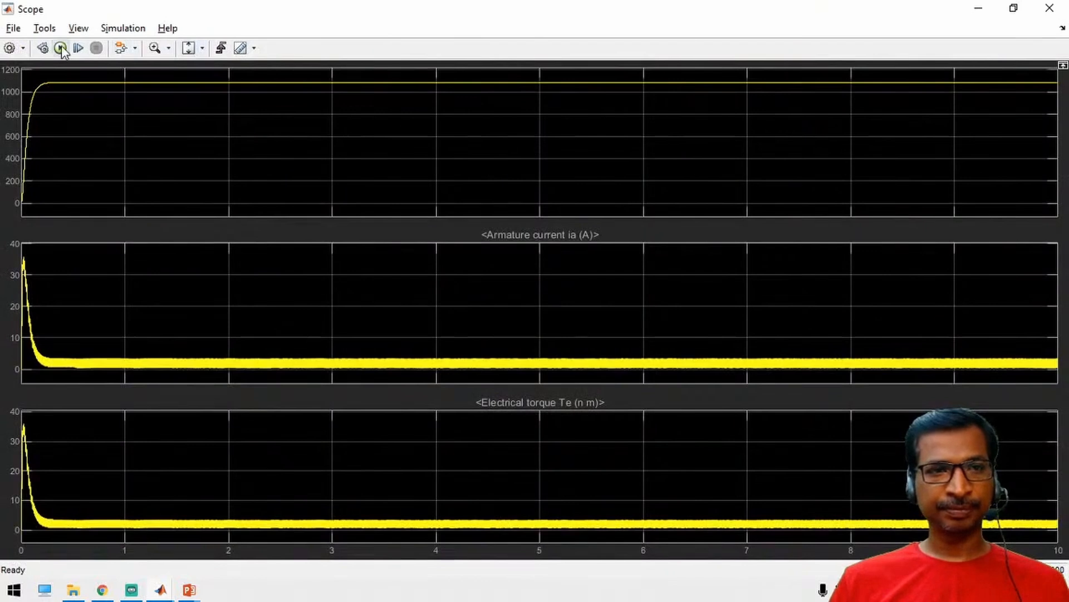
pyautogui.click(61, 49)
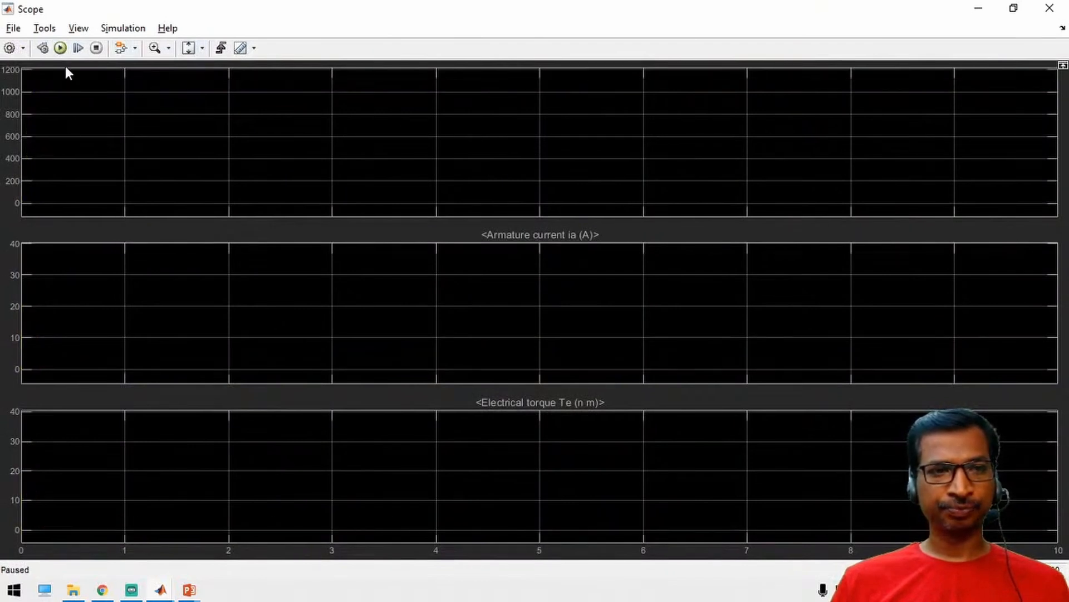
pyautogui.click(60, 48)
pyautogui.click(190, 49)
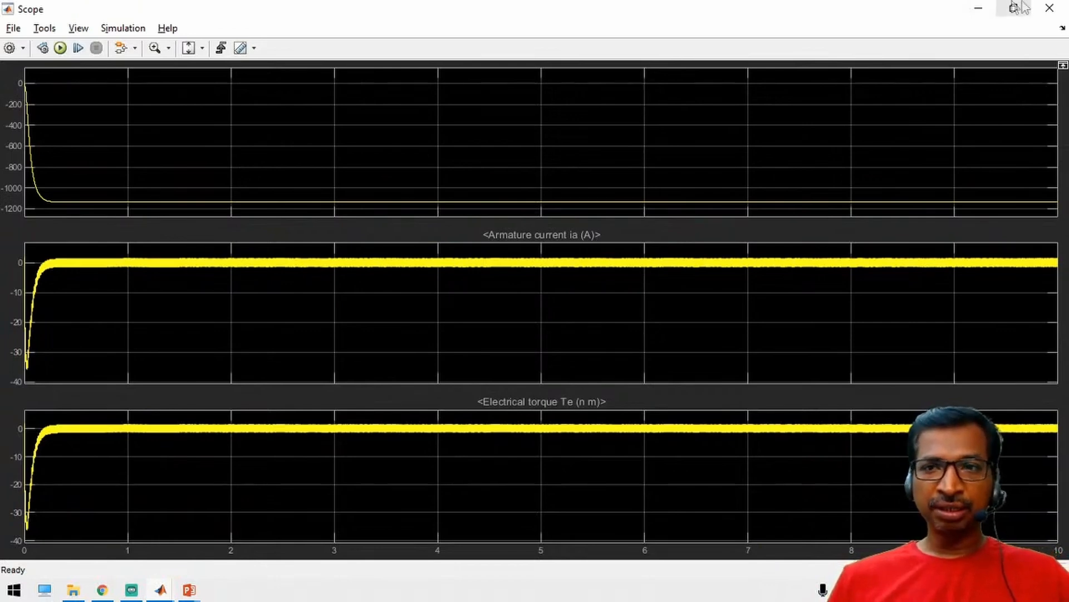
pyautogui.click(979, 9)
# Step: Add a Repeating Sequence block in the empty area beside the Sw12 and Sw34 Goto blocks
pyautogui.click(535, 496)
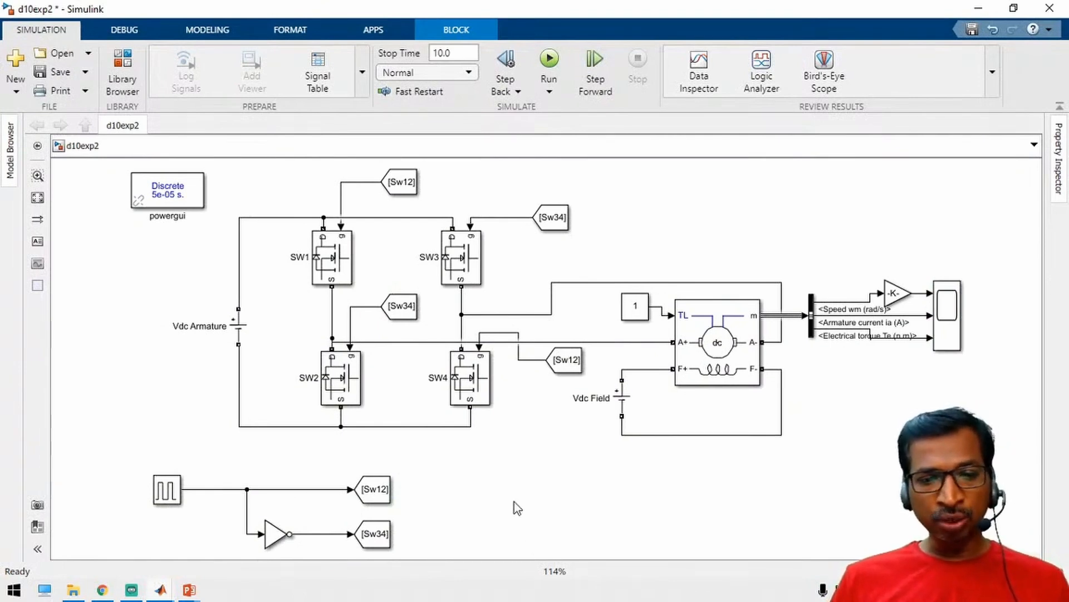
pyautogui.doubleClick(513, 501)
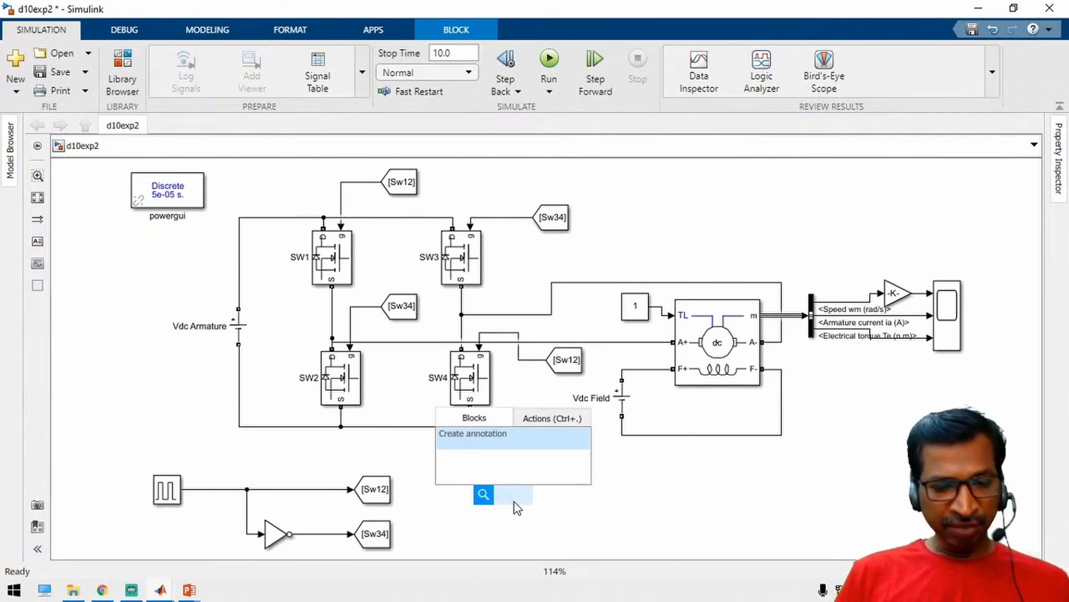
pyautogui.write('repea')
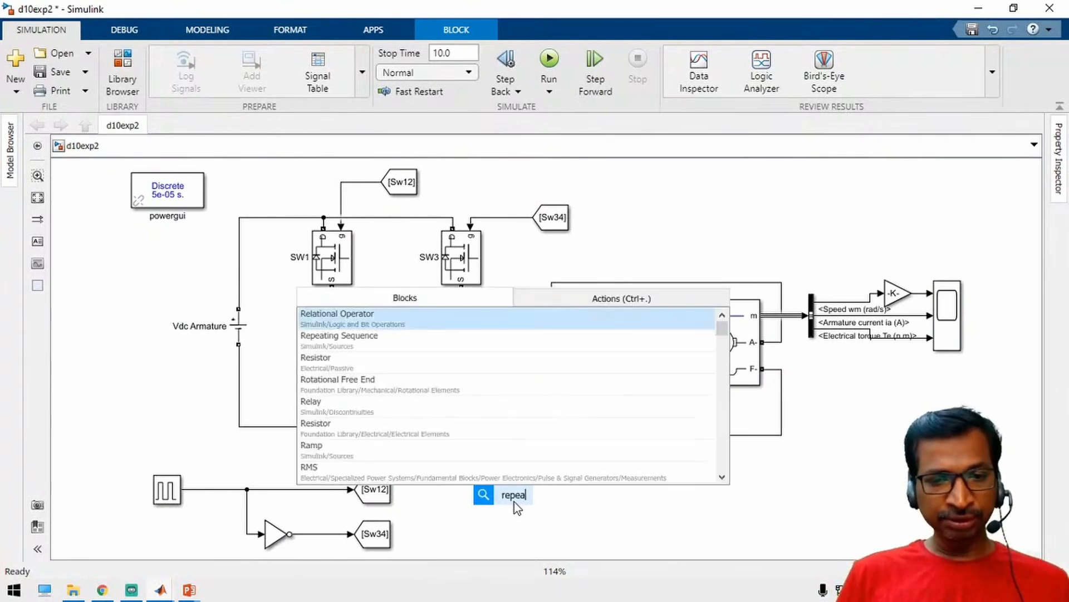
pyautogui.press('Return')
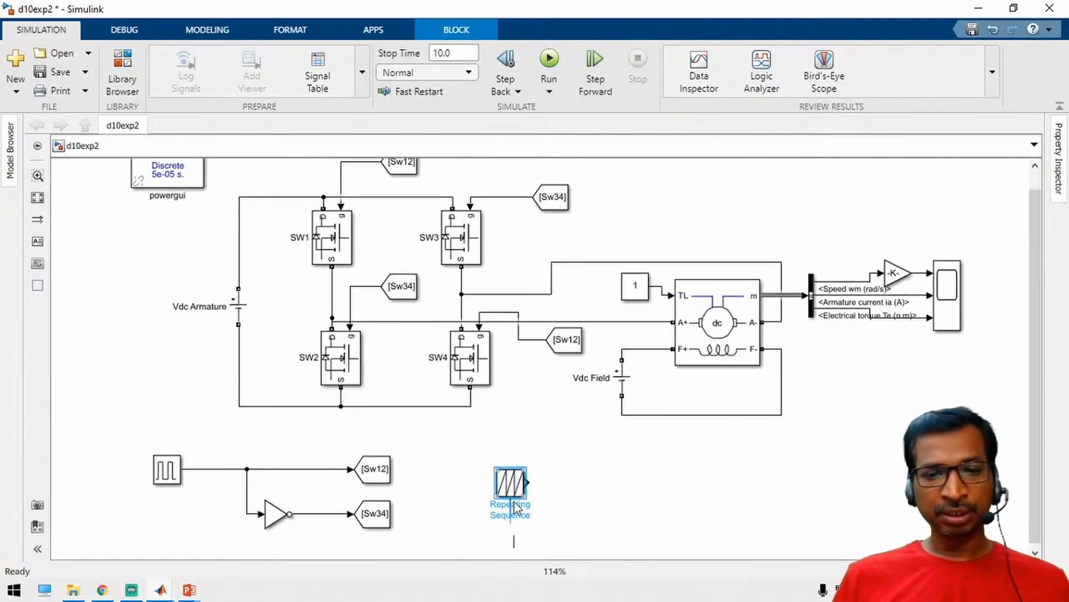
# Step: Set the Repeating Sequence's time values to [0 0.5 1]/1000 and its output values to [0 1 0]
pyautogui.doubleClick(510, 482)
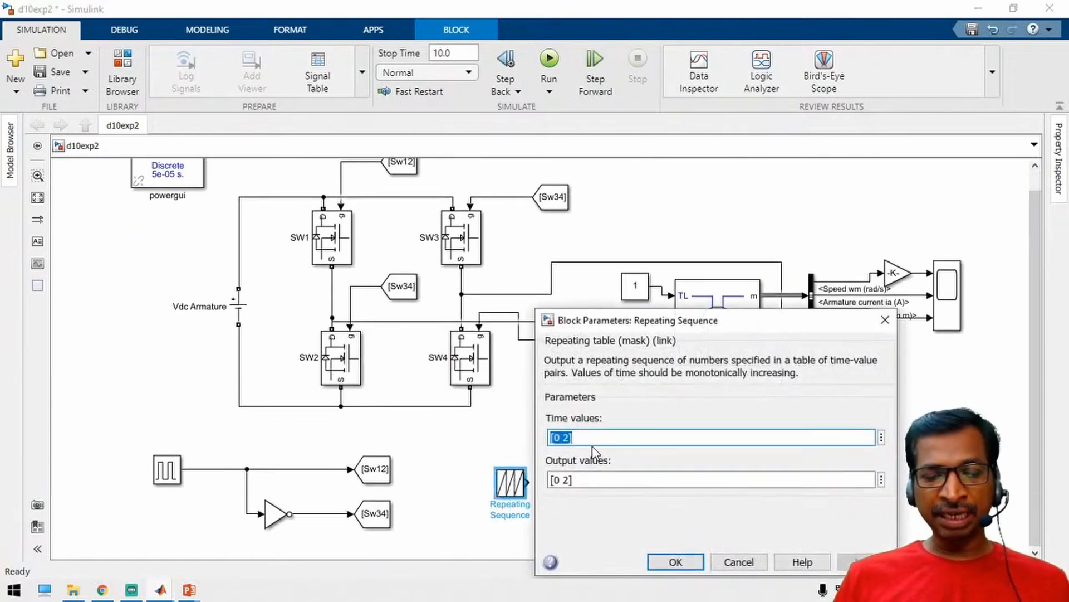
pyautogui.press('Left')
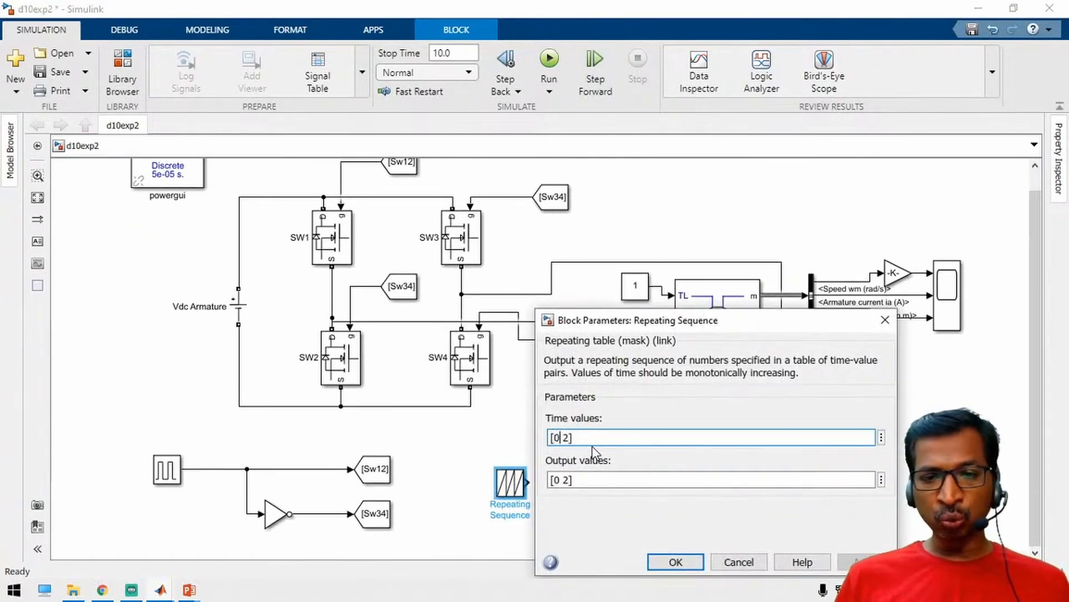
pyautogui.write('0.5 1]')
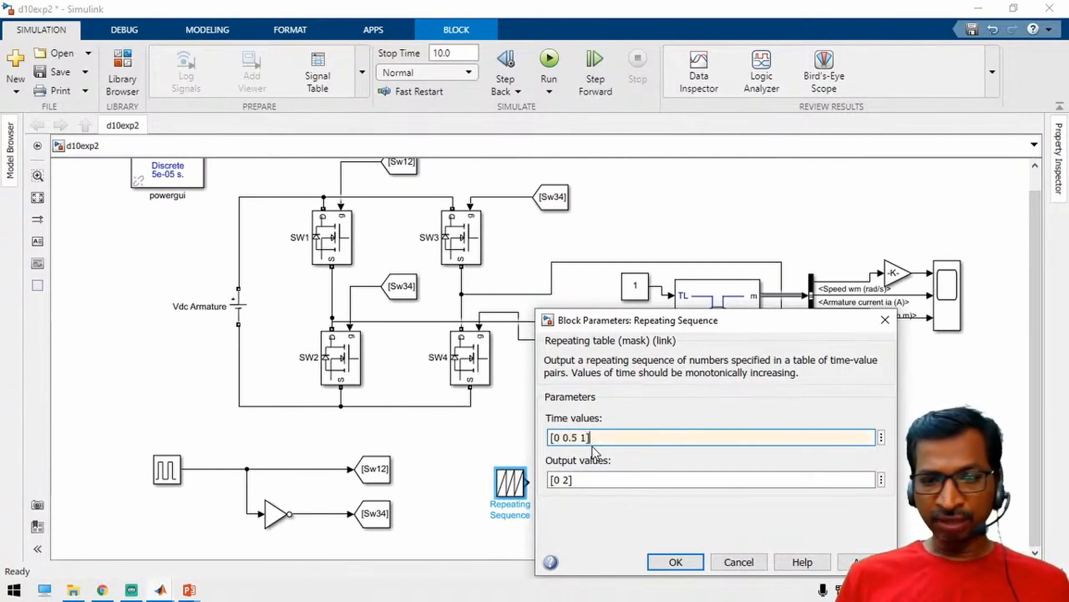
pyautogui.write('/1000')
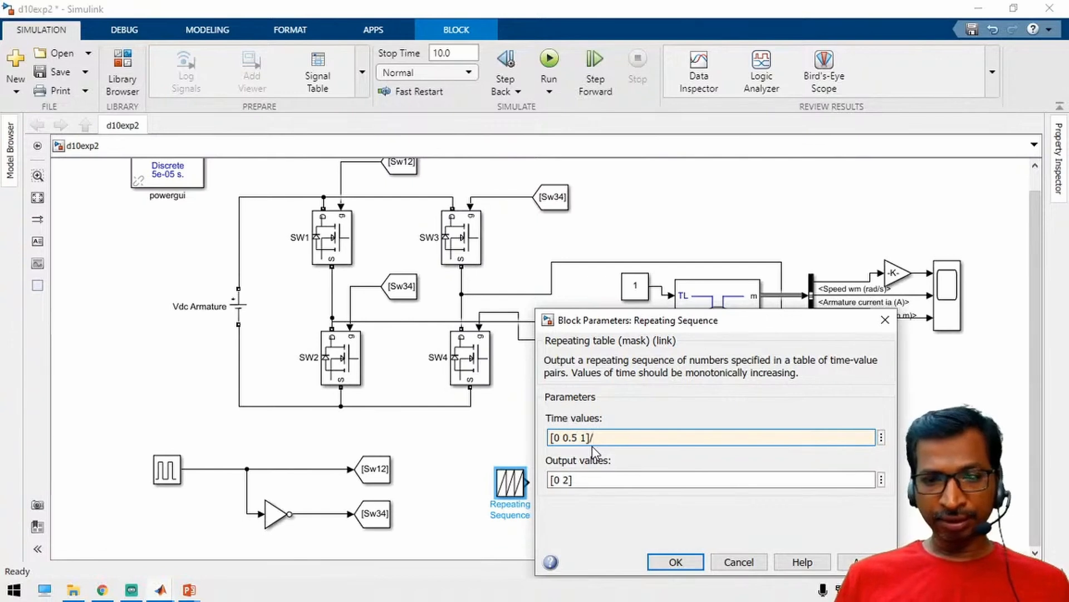
pyautogui.click(566, 479)
pyautogui.doubleClick(566, 480)
pyautogui.write('1 0')
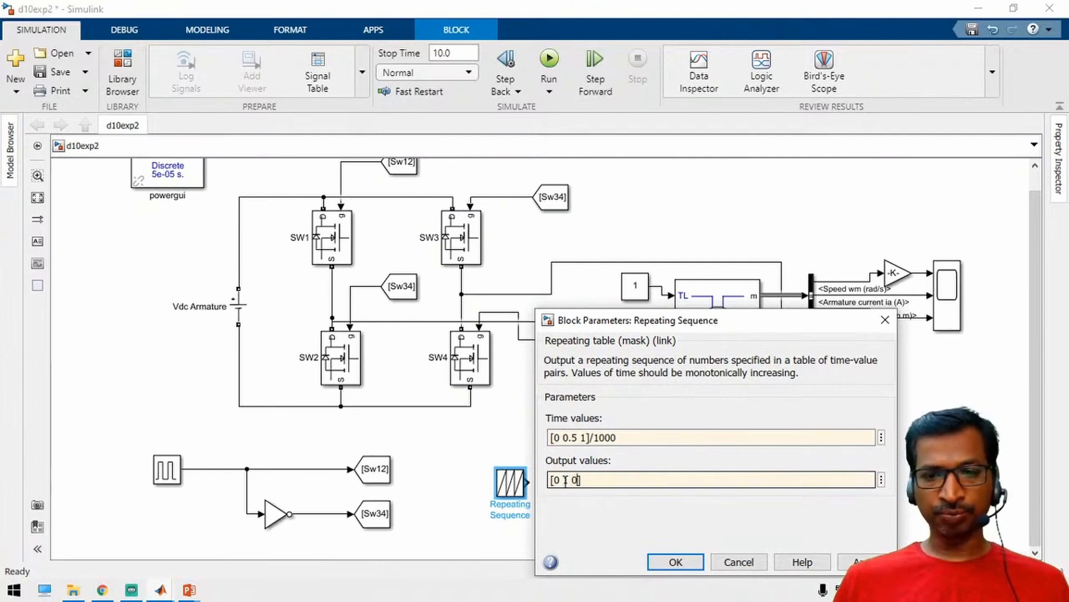
pyautogui.press('Return')
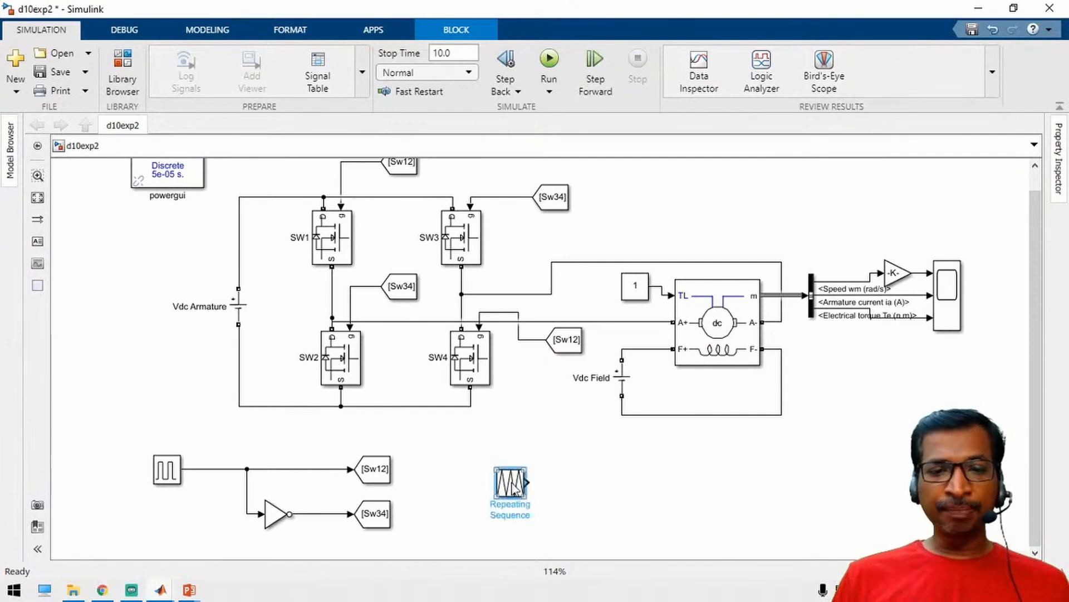
pyautogui.click(511, 545)
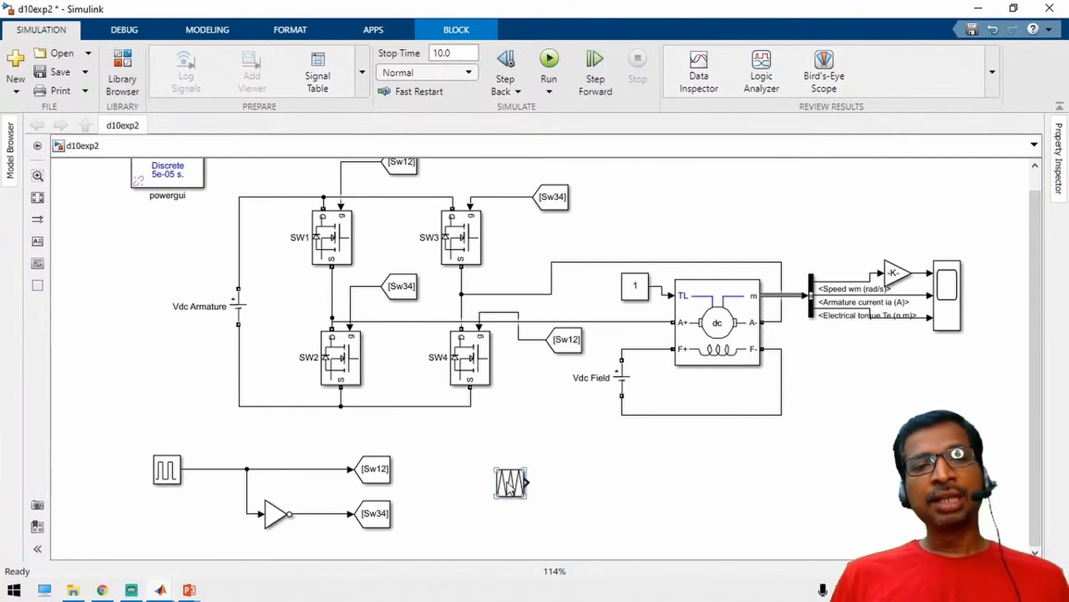
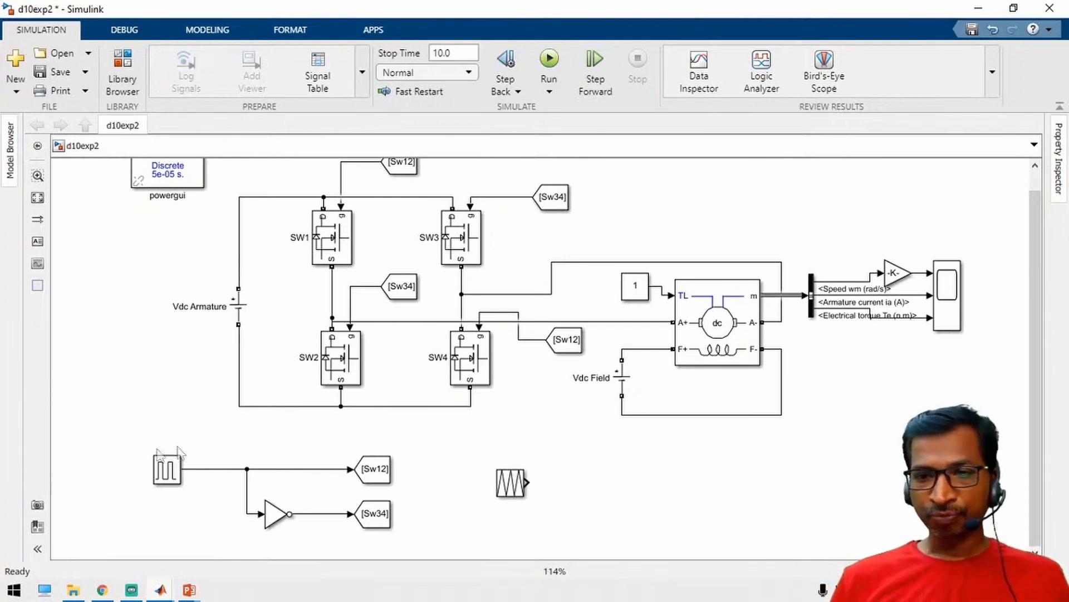
# Step: Search for a Constant block to insert below the Repeating Sequence block
pyautogui.doubleClick(507, 534)
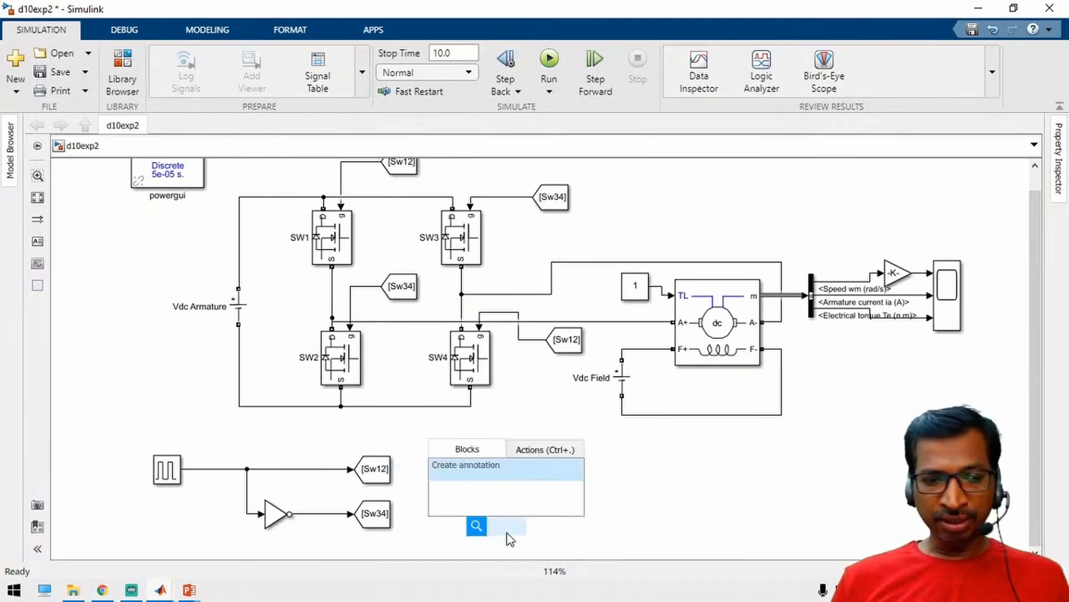
pyautogui.write('co')
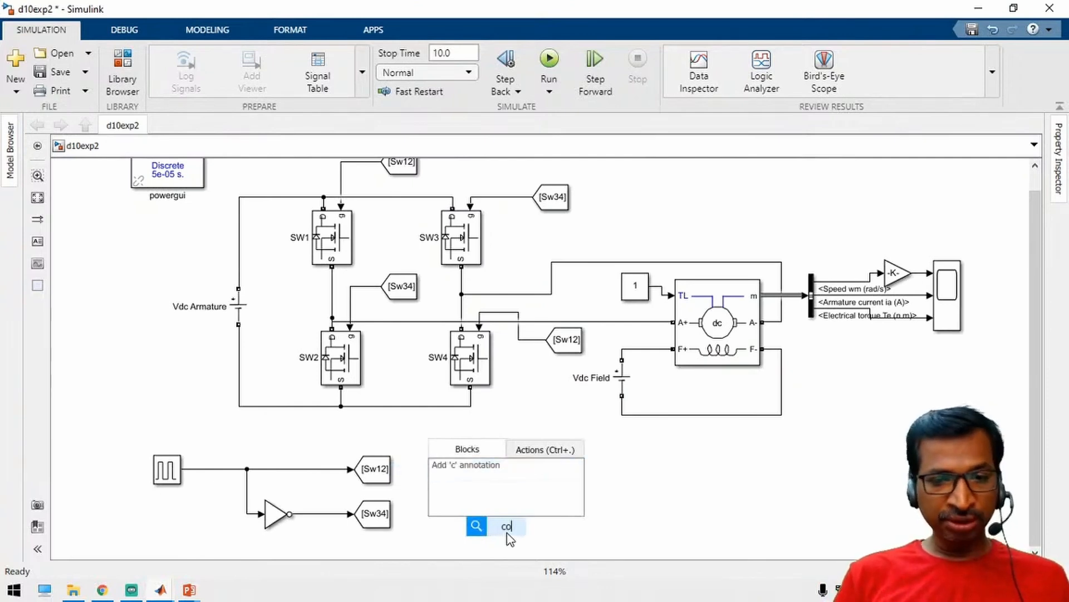
pyautogui.write('nta')
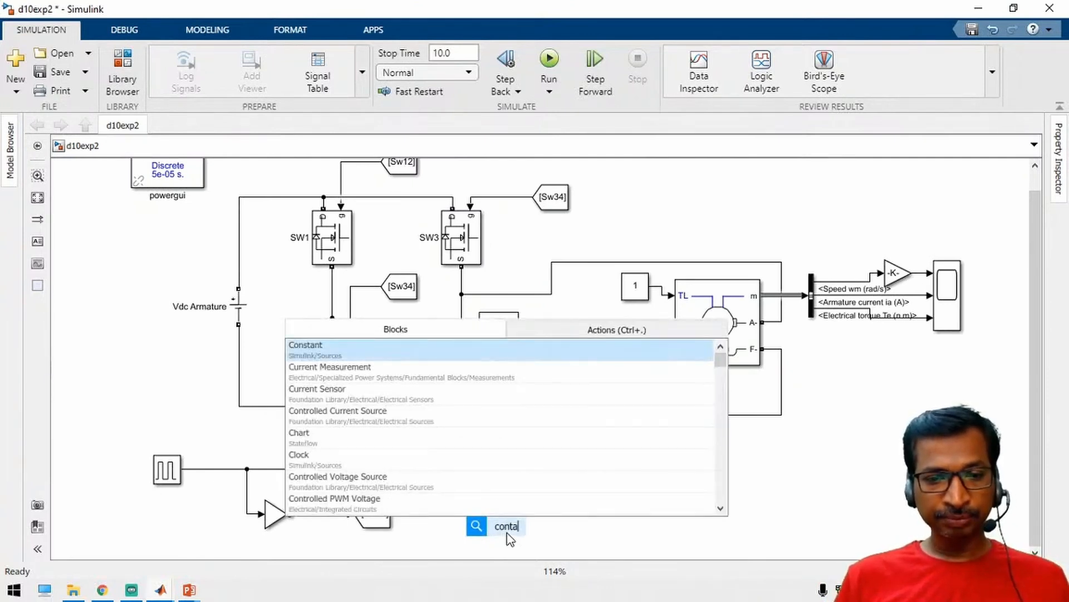
pyautogui.press('BackSpace')
pyautogui.write('s')
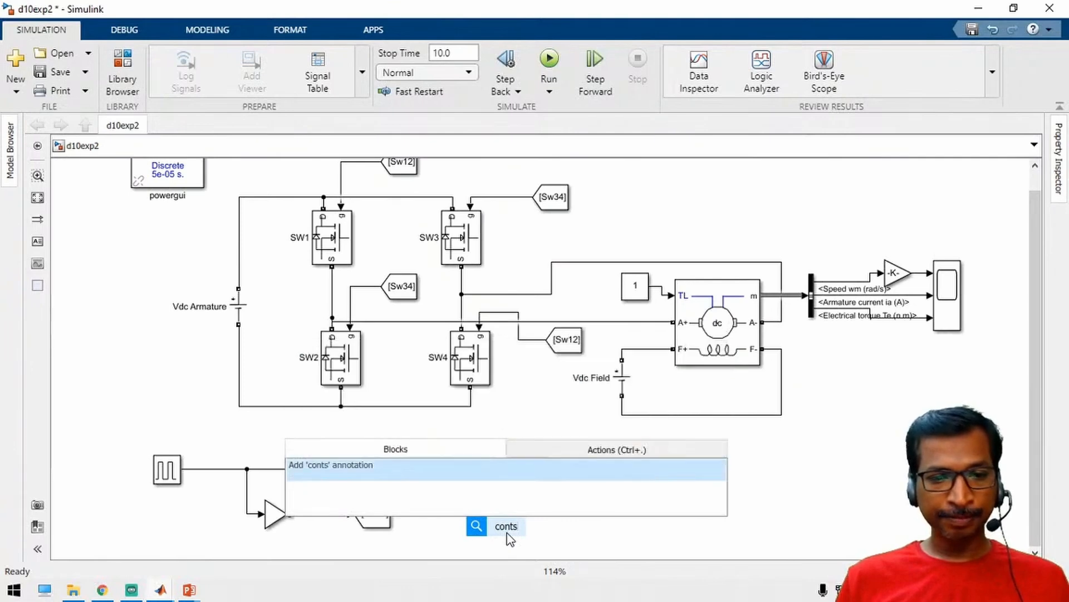
# Step: Add a Constant block below the sawtooth source and a Relational Operator block beside them
pyautogui.press('BackSpace')
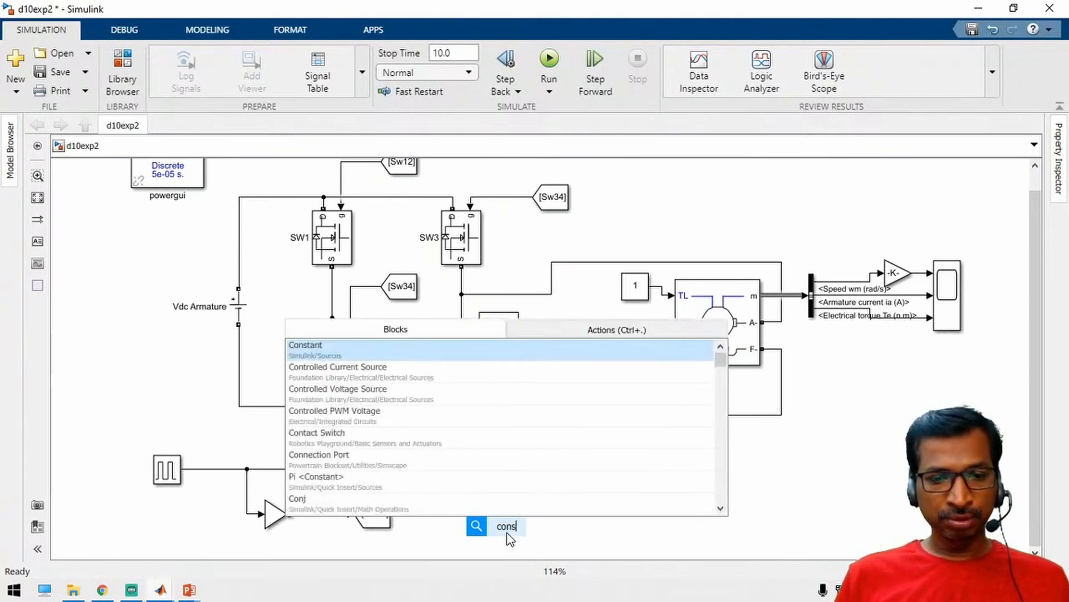
pyautogui.press('Return')
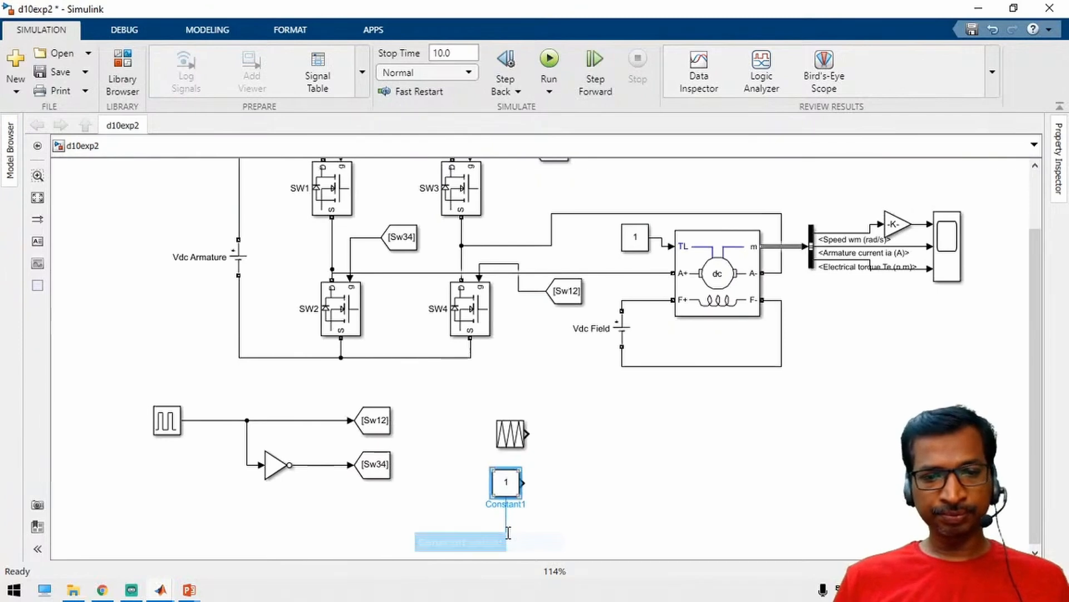
pyautogui.doubleClick(595, 459)
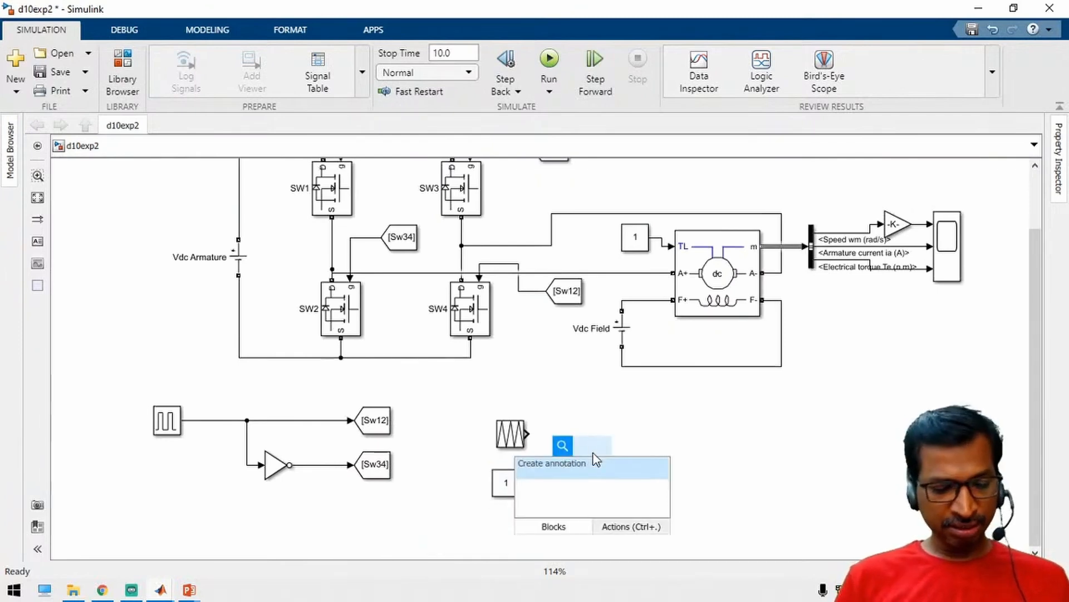
pyautogui.write('relat')
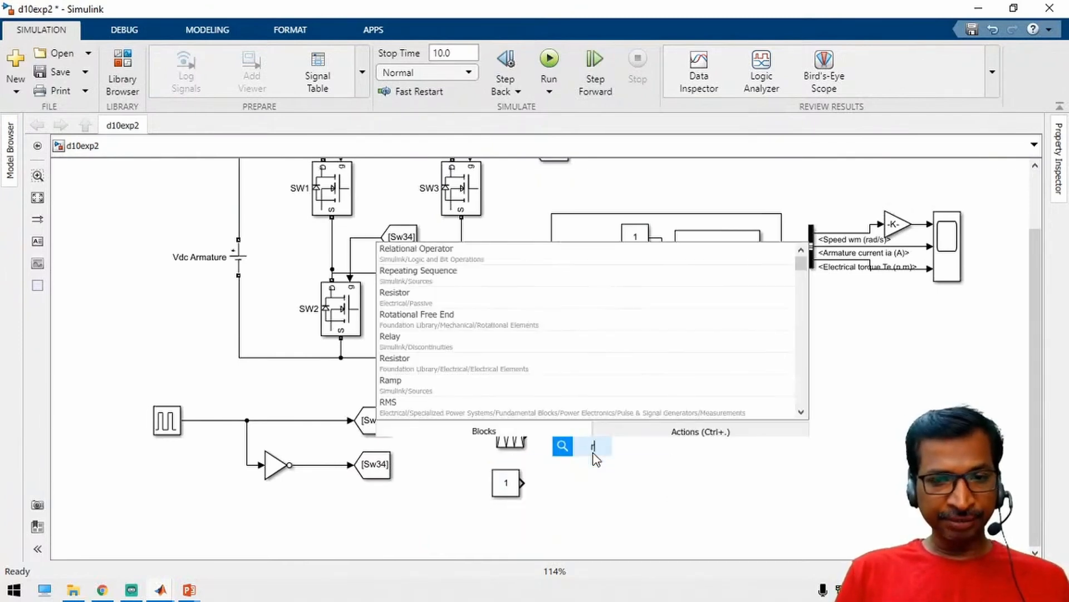
pyautogui.write('ion')
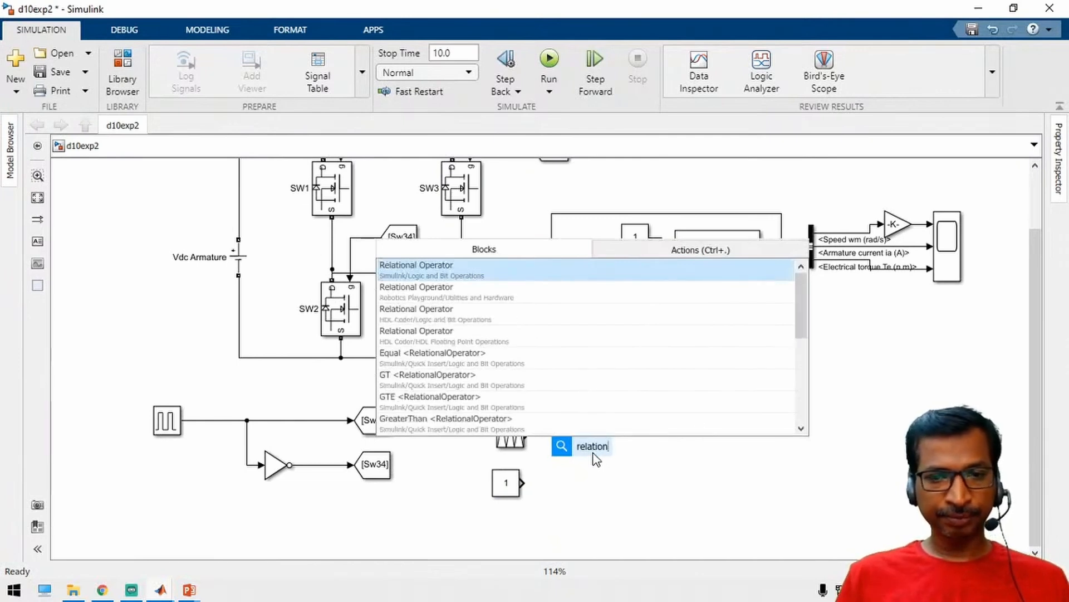
pyautogui.press('Return')
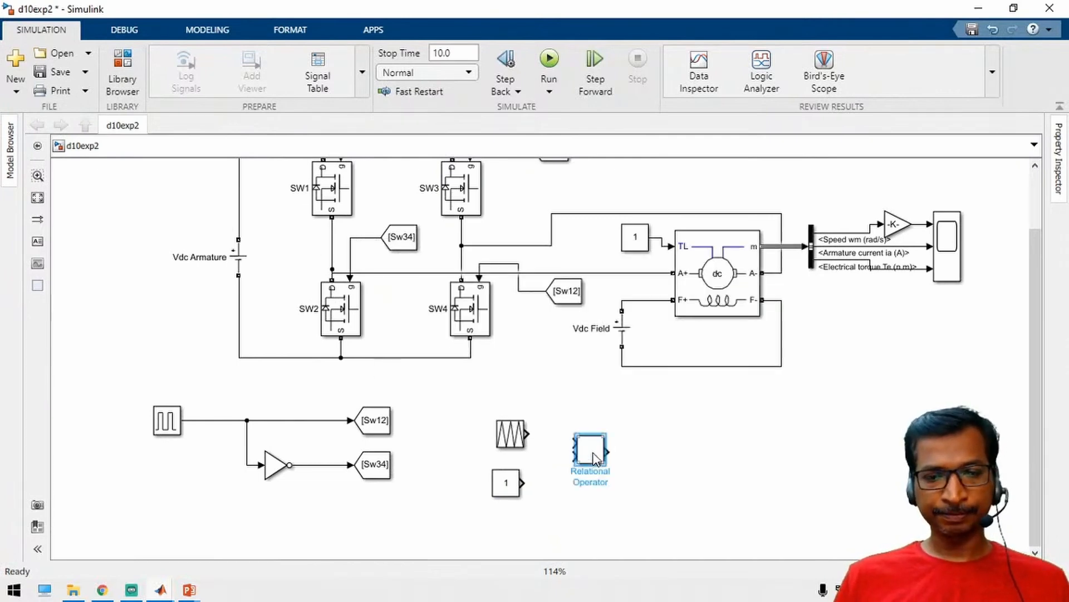
# Step: Set the Relational Operator block's operator to >=
pyautogui.doubleClick(595, 457)
pyautogui.click(762, 449)
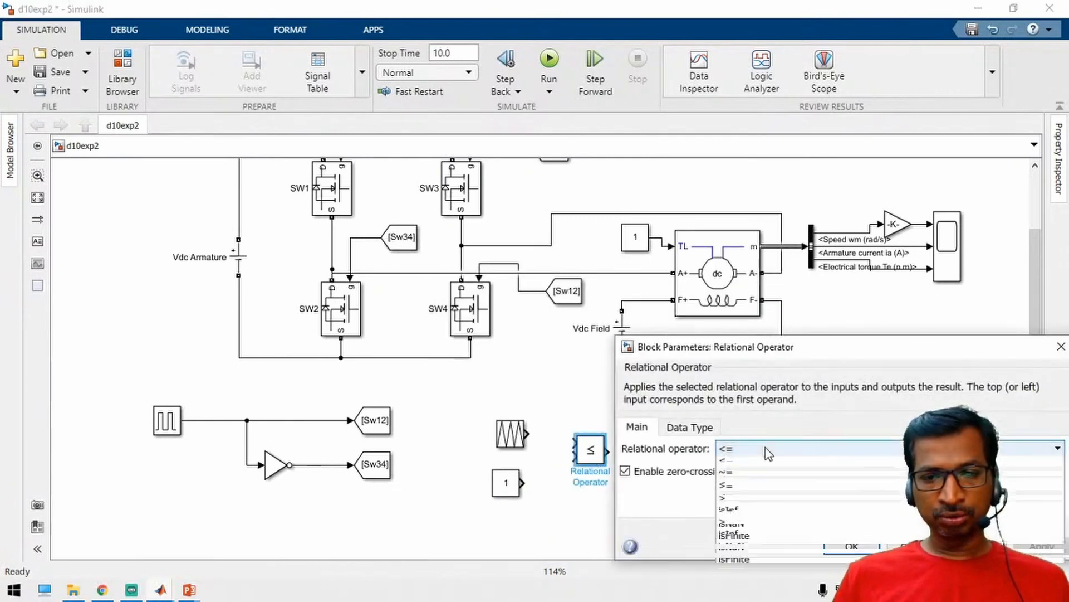
pyautogui.click(758, 513)
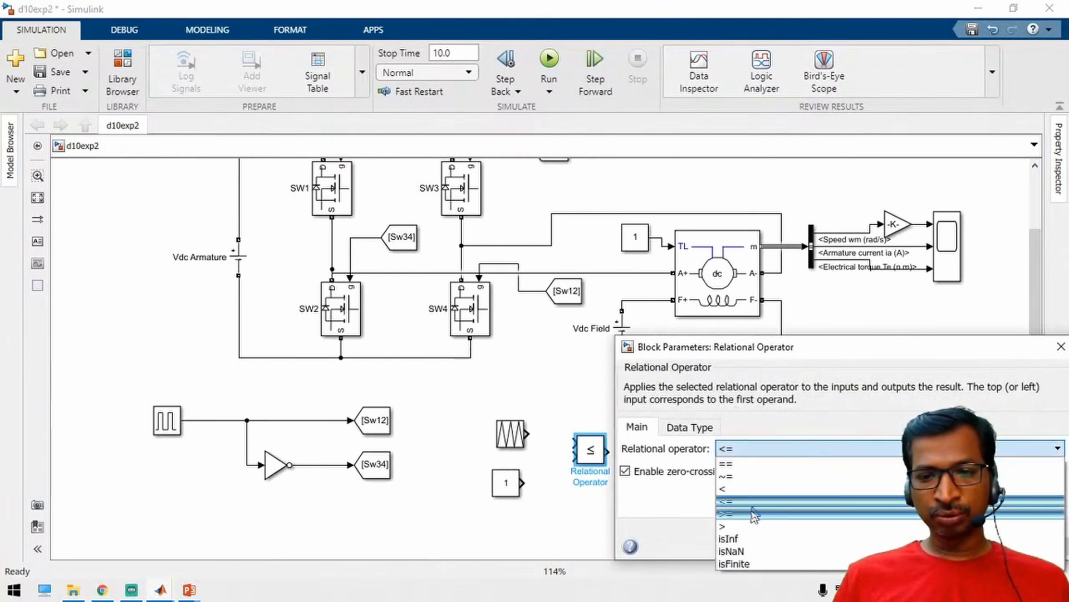
pyautogui.click(849, 546)
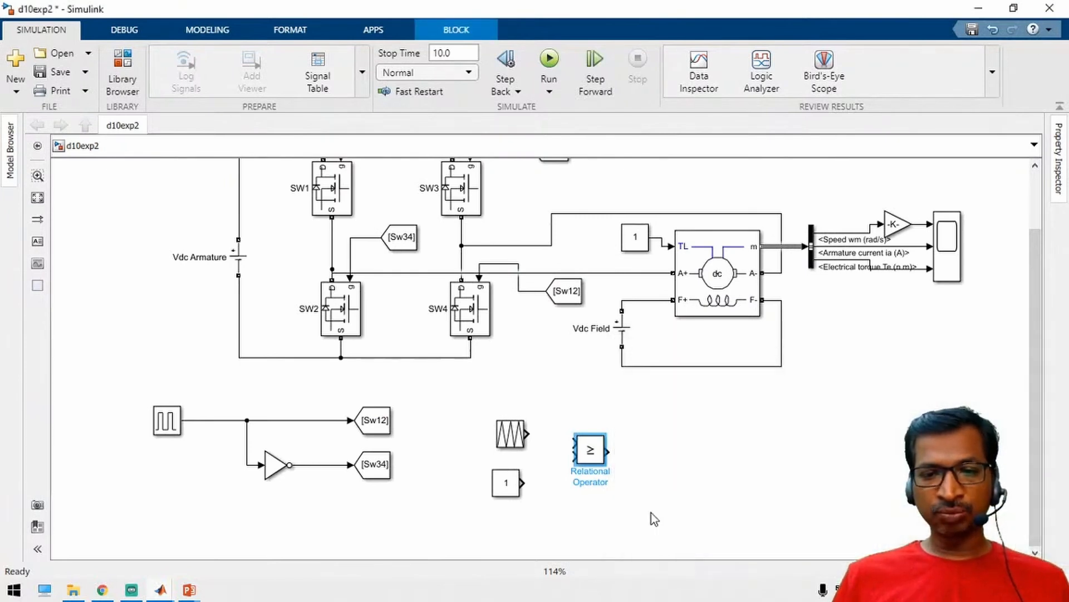
# Step: Connect the sawtooth source to the relational operator's first input and the constant to its second input
pyautogui.moveTo(531, 435); pyautogui.dragTo(573, 443)
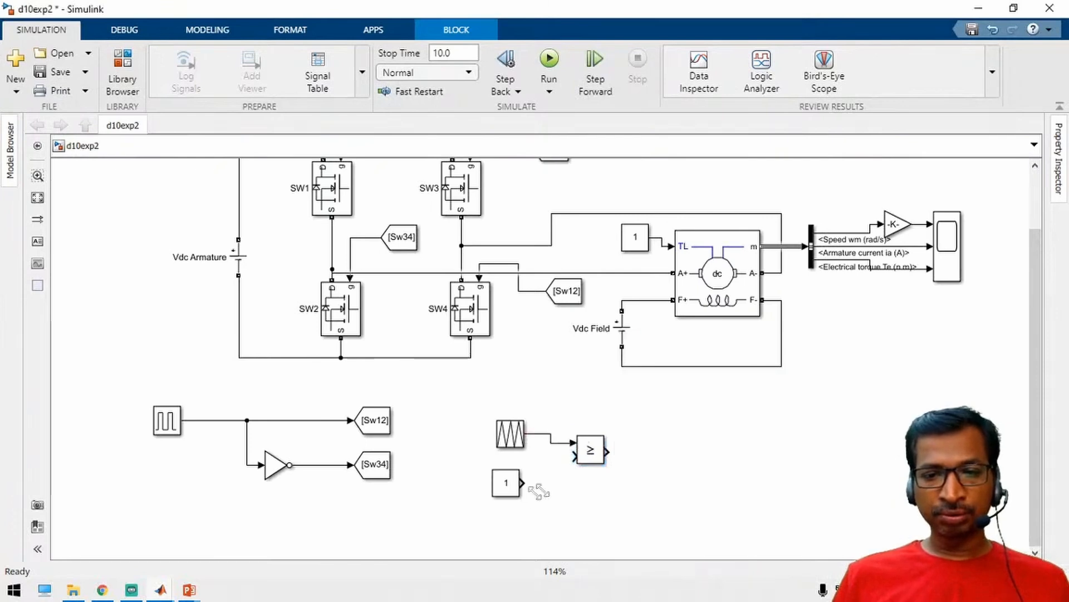
pyautogui.moveTo(524, 482); pyautogui.dragTo(576, 458)
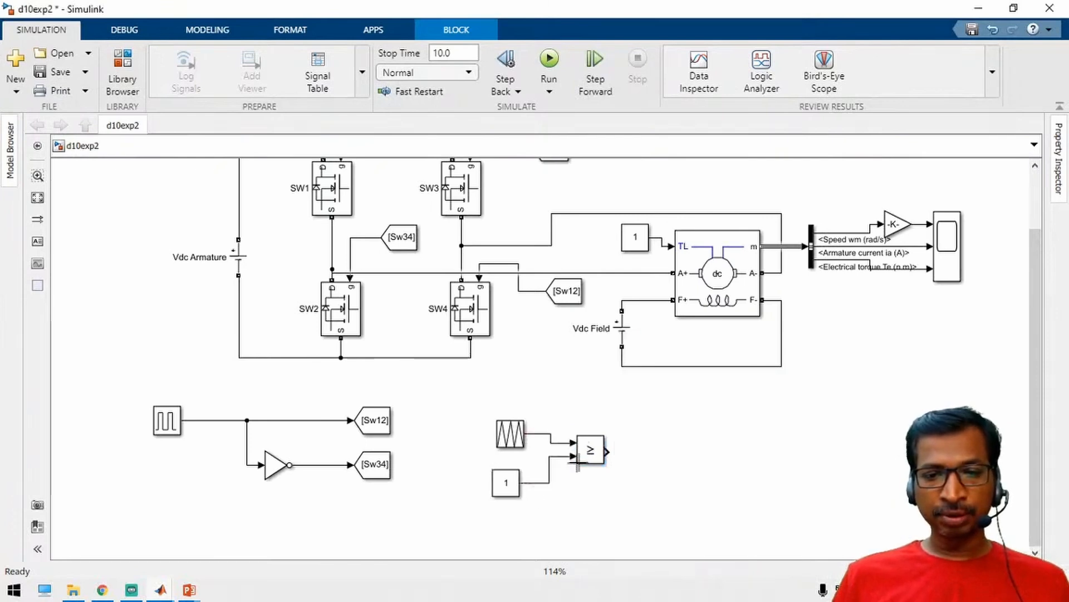
pyautogui.doubleClick(513, 444)
pyautogui.click(515, 485)
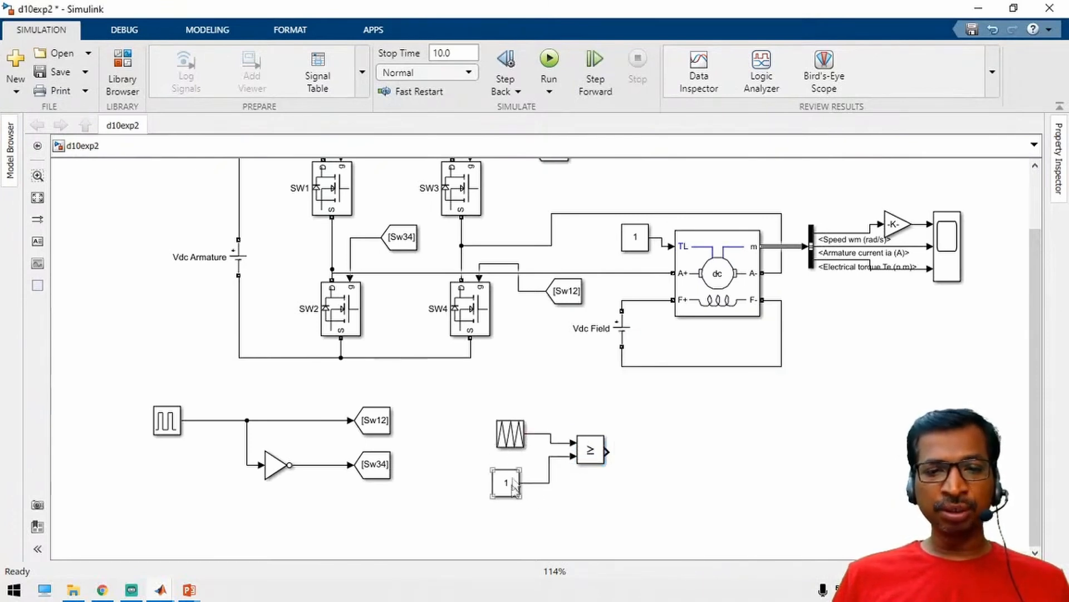
pyautogui.click(635, 459)
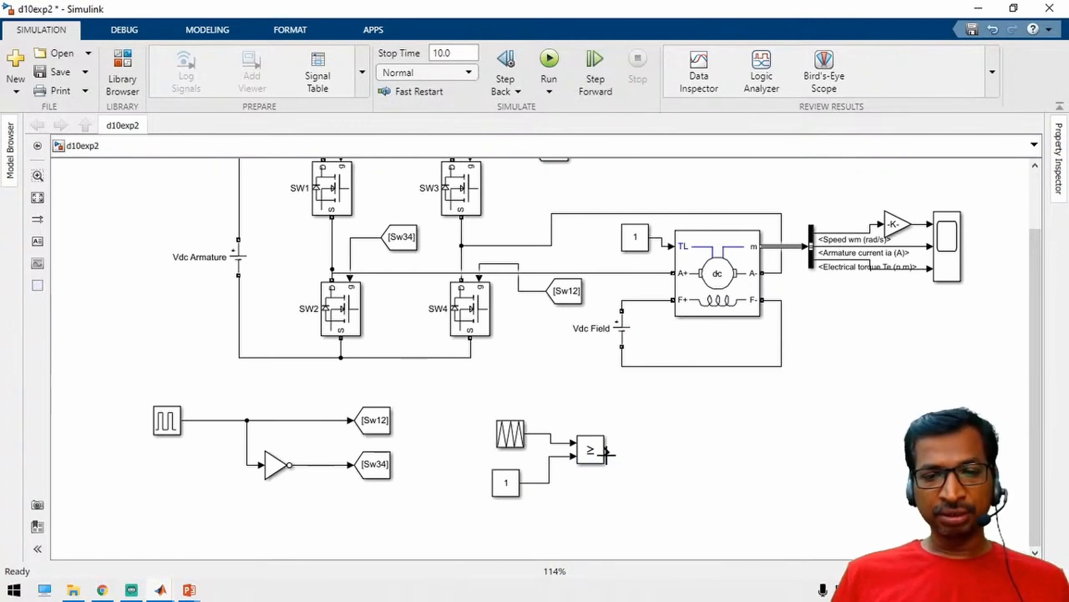
# Step: Detach the Sw12 and Sw34 Goto blocks from the pulse generator circuit and connect the Sw12 Goto to the relational operator's output
pyautogui.moveTo(611, 453); pyautogui.dragTo(700, 451)
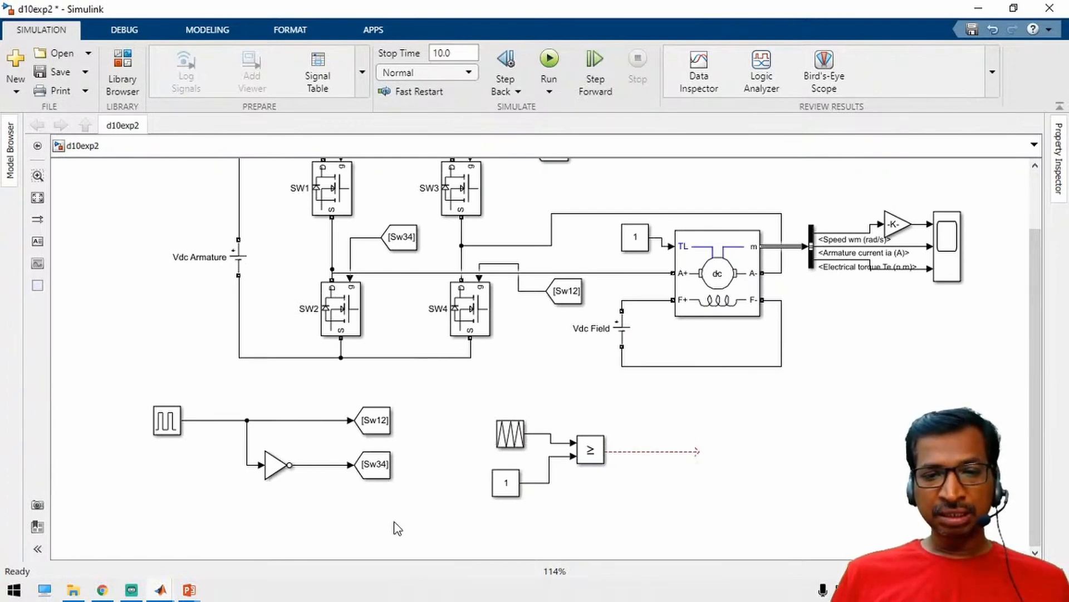
pyautogui.moveTo(311, 394); pyautogui.dragTo(311, 481)
pyautogui.press('Delete')
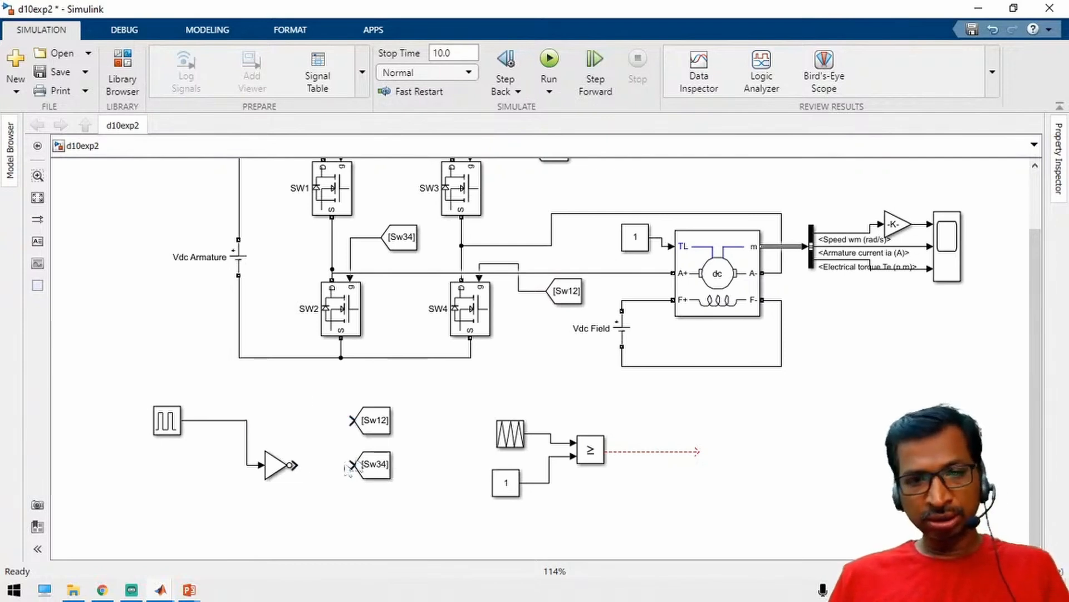
pyautogui.moveTo(378, 425); pyautogui.dragTo(727, 462)
# Step: Set the tag of the Goto block on the relational operator's output to Sw1 and move it farther from the operator
pyautogui.doubleClick(726, 462)
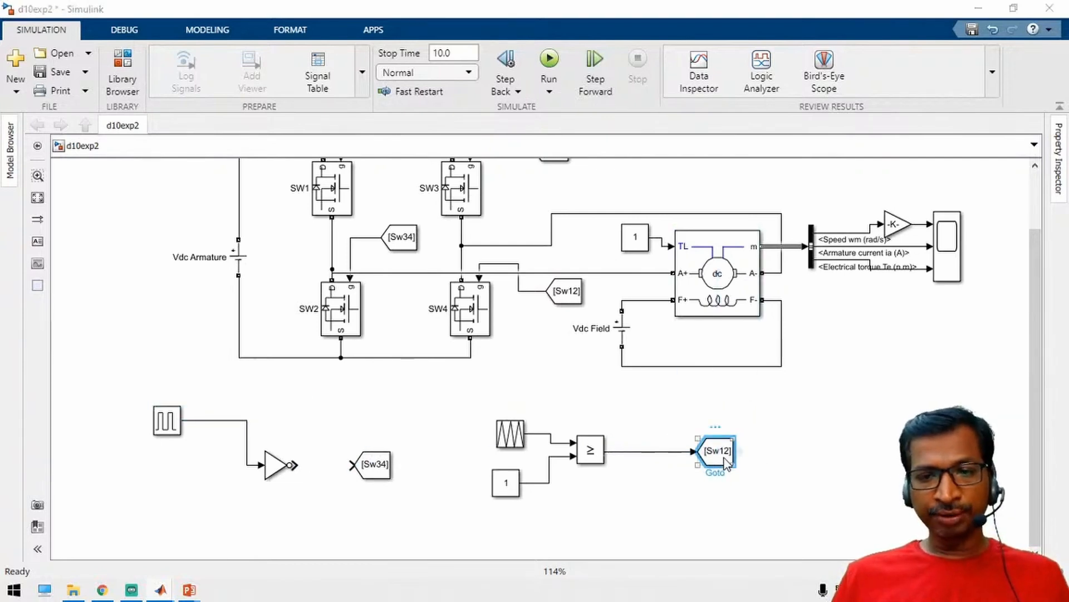
pyautogui.doubleClick(455, 333)
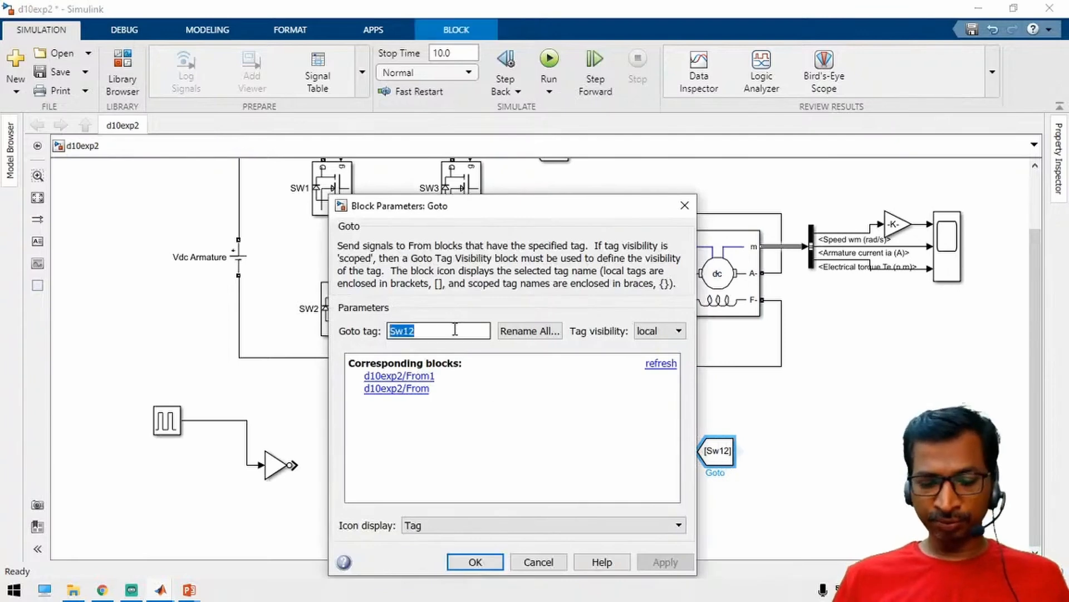
pyautogui.write('Sw1')
pyautogui.press('Return')
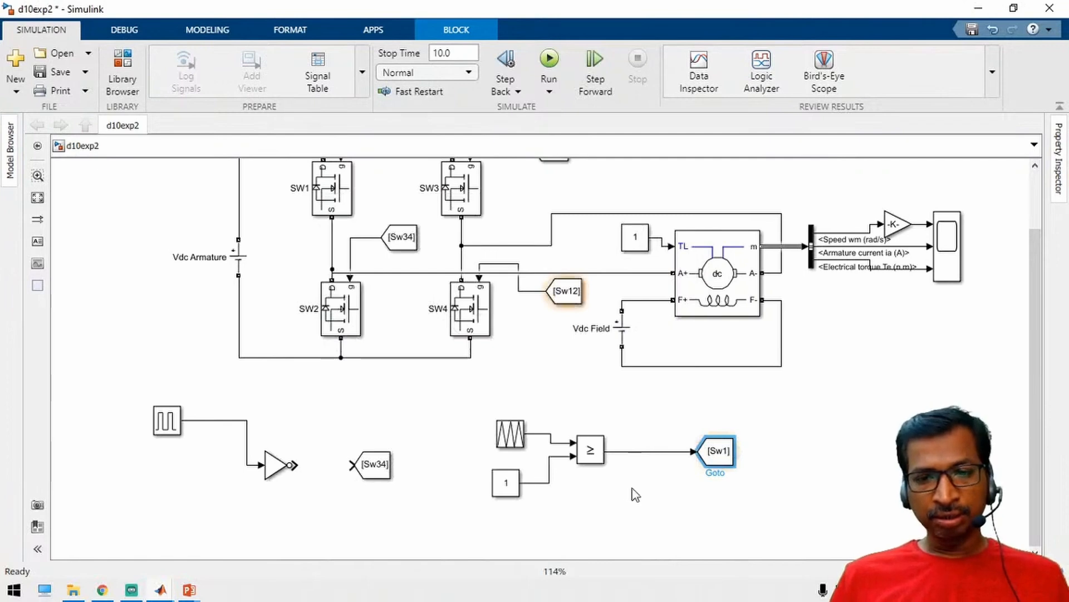
pyautogui.click(635, 495)
pyautogui.moveTo(724, 453); pyautogui.dragTo(773, 452)
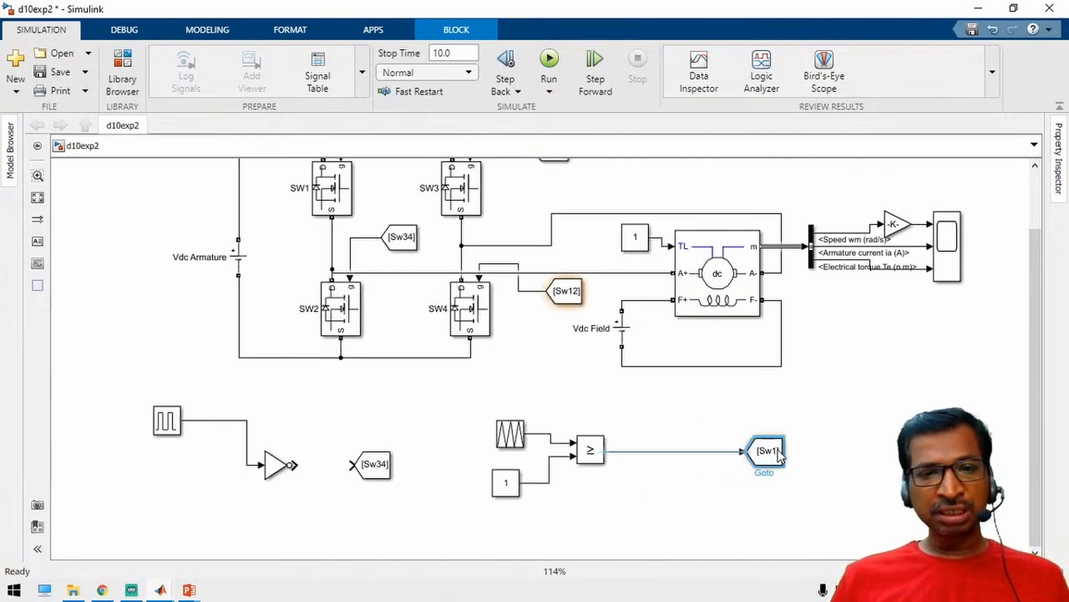
pyautogui.click(704, 519)
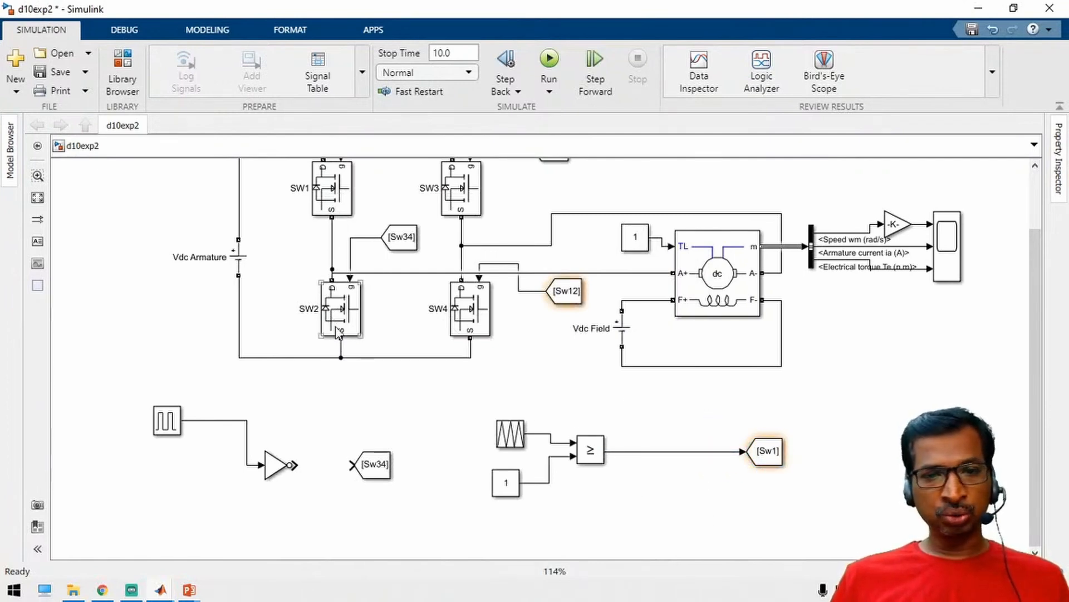
# Step: Duplicate the Sw1 Goto block below itself and feed it from the relational operator's output through a copy of the NOT gate
pyautogui.click(766, 451)
pyautogui.moveTo(763, 477); pyautogui.dragTo(763, 498)
pyautogui.click(682, 494)
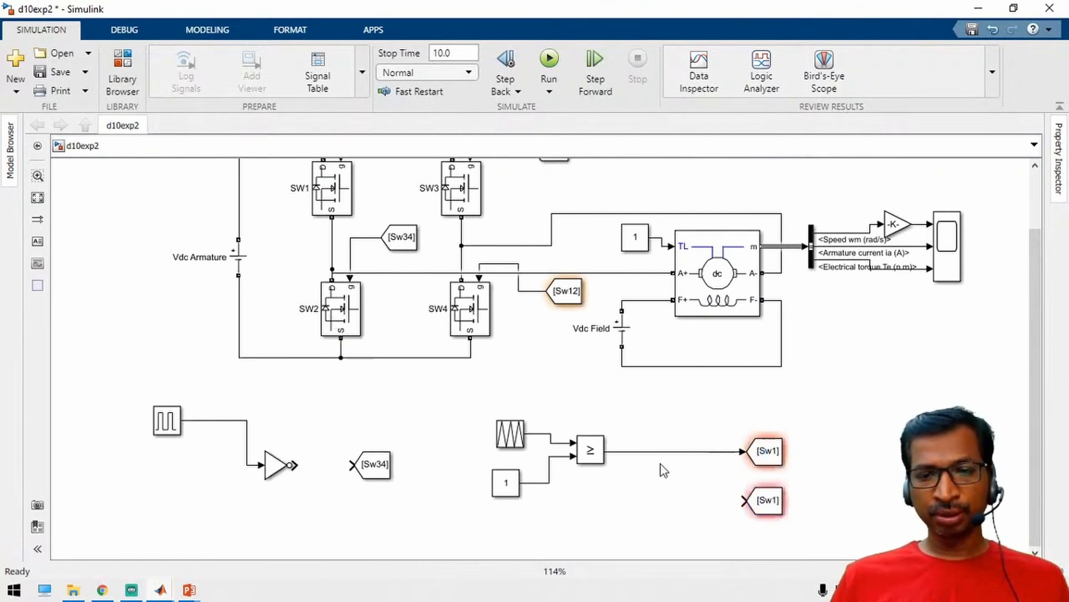
pyautogui.moveTo(282, 471)
pyautogui.mouseDown()
pyautogui.moveTo(462, 510)
pyautogui.moveTo(691, 516)
pyautogui.mouseUp()
pyautogui.moveTo(617, 453)
pyautogui.mouseDown()
pyautogui.moveTo(651, 500)
pyautogui.moveTo(747, 501)
pyautogui.mouseUp()
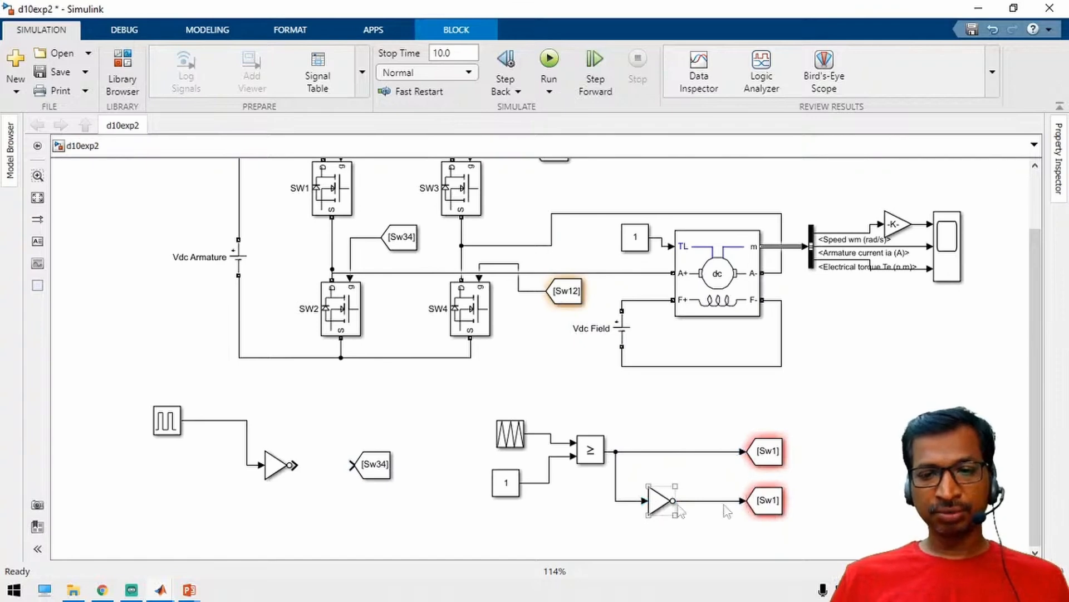
# Step: Set the tag of the duplicated Goto block after the NOT gate to Sw2
pyautogui.doubleClick(762, 503)
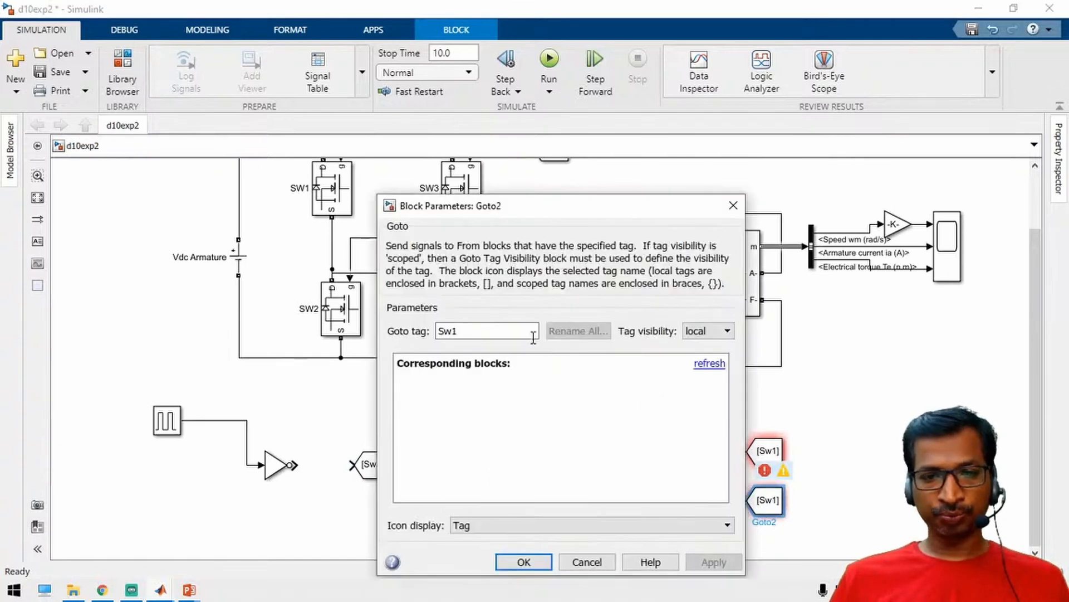
pyautogui.doubleClick(525, 332)
pyautogui.press('BackSpace')
pyautogui.write('Sw')
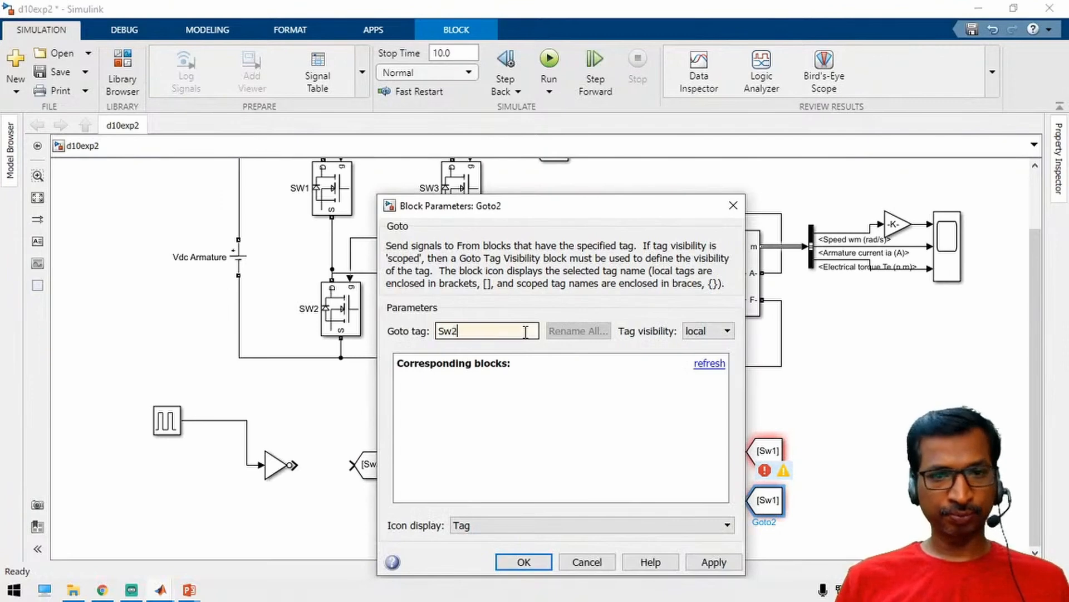
pyautogui.write('2')
pyautogui.press('Return')
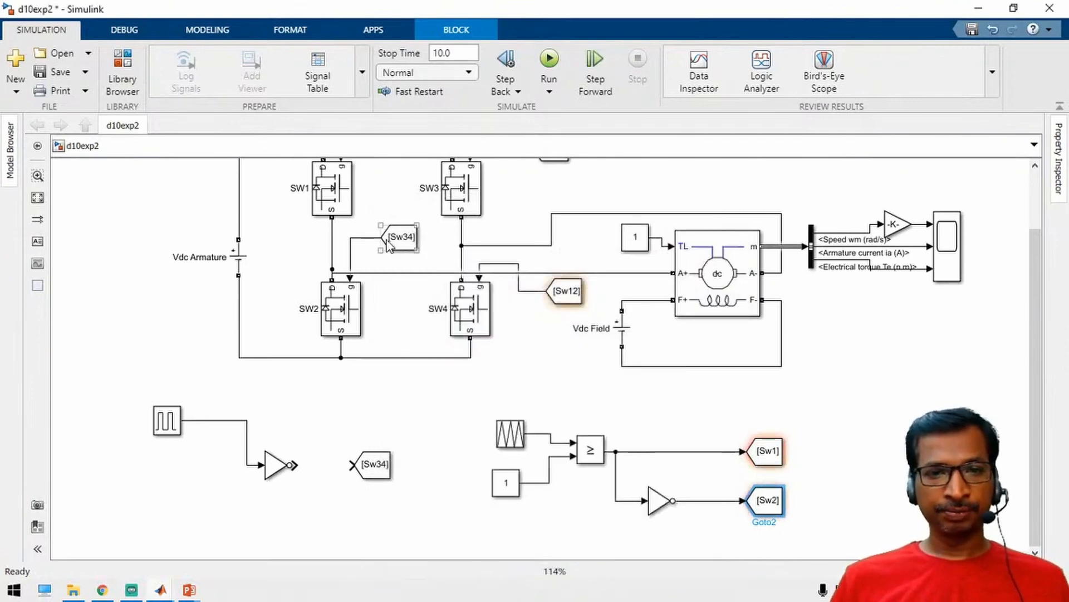
# Step: Set the Goto tag of the From block feeding switch SW2's gate to Sw2
pyautogui.doubleClick(389, 243)
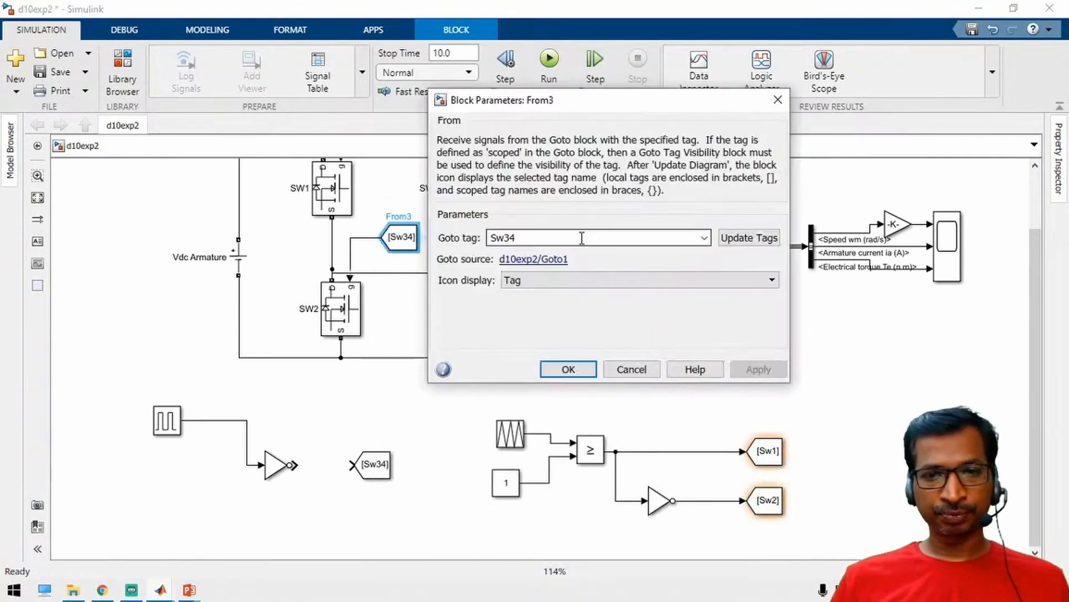
pyautogui.doubleClick(582, 237)
pyautogui.click(581, 238)
pyautogui.press('BackSpace')
pyautogui.press('BackSpace')
pyautogui.write('2')
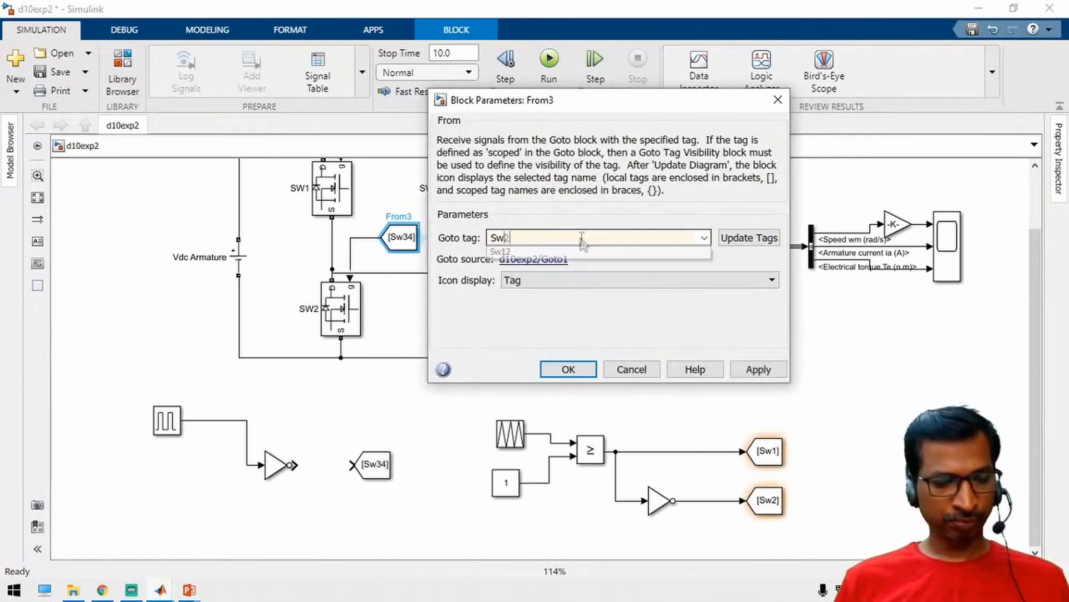
pyautogui.press('Return')
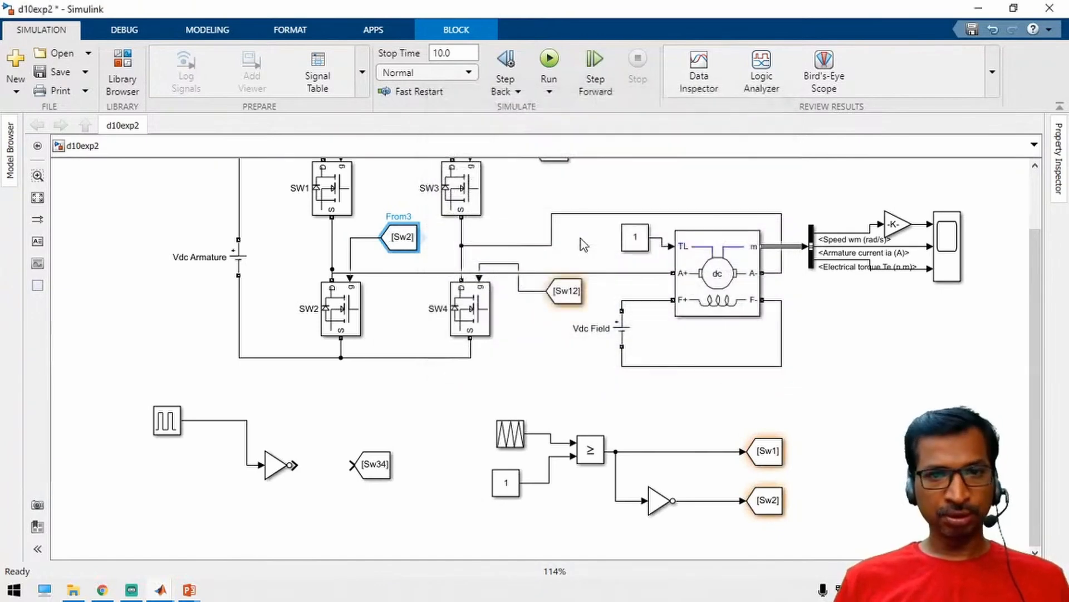
# Step: Set the Goto tag of the From block feeding switch SW1's gate to Sw1 and dismiss the warning
pyautogui.click(400, 312)
pyautogui.press('space')
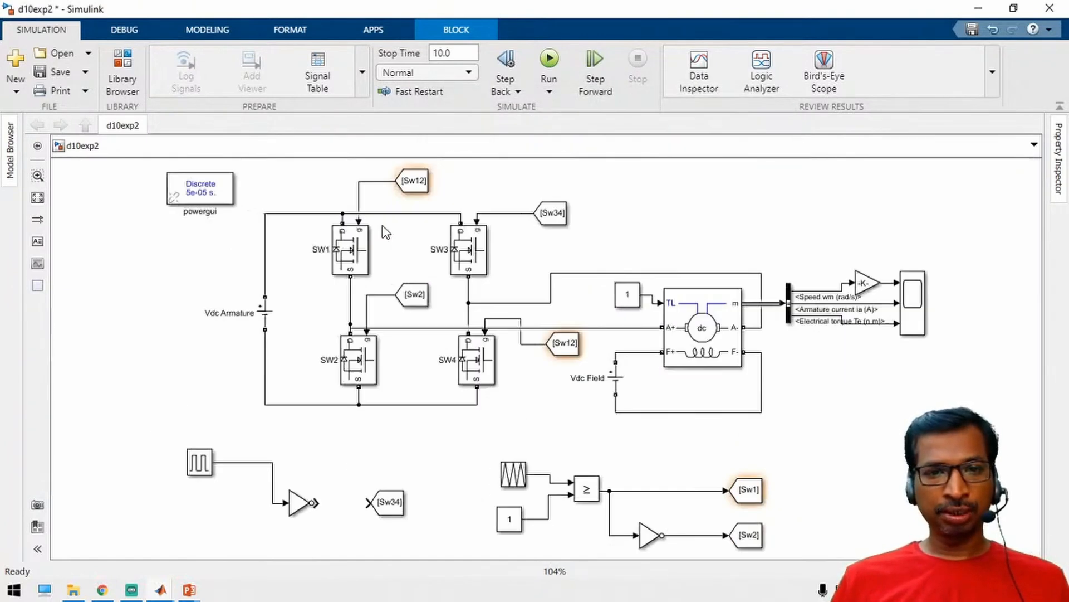
pyautogui.doubleClick(412, 181)
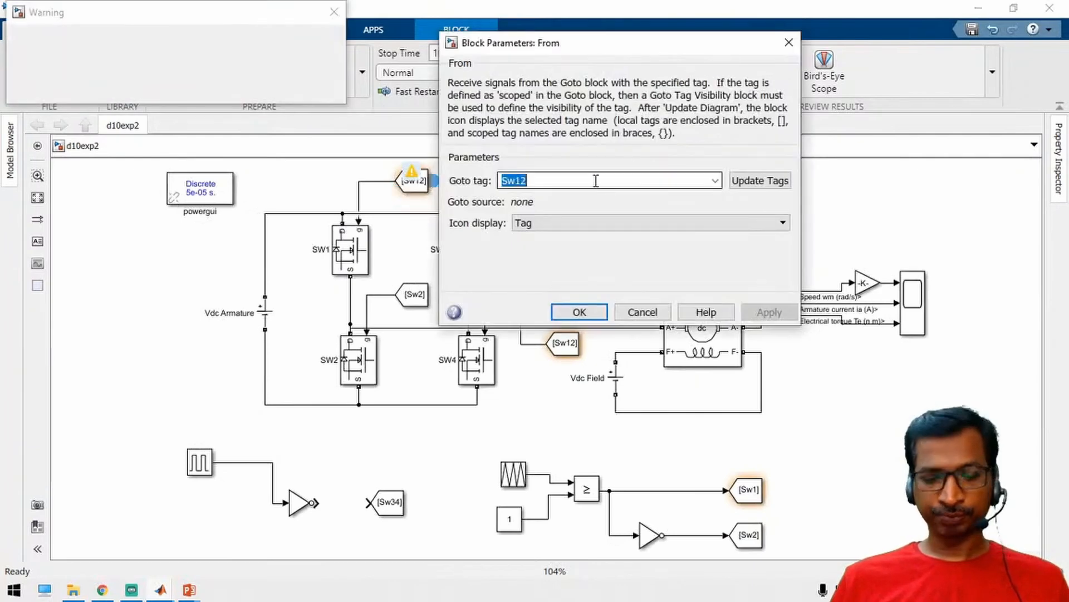
pyautogui.write('Sw1')
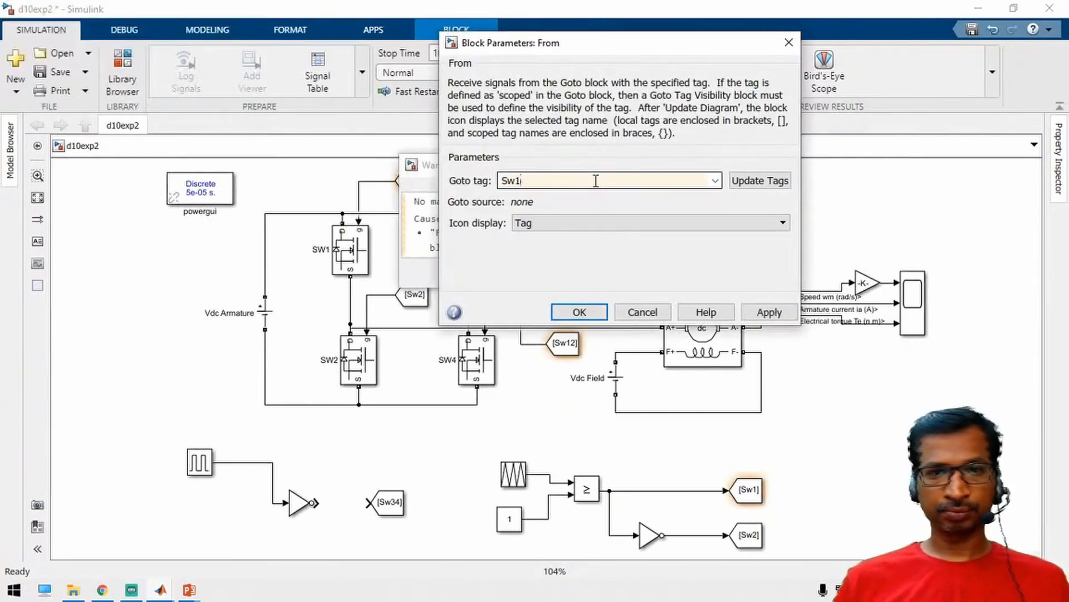
pyautogui.click(768, 311)
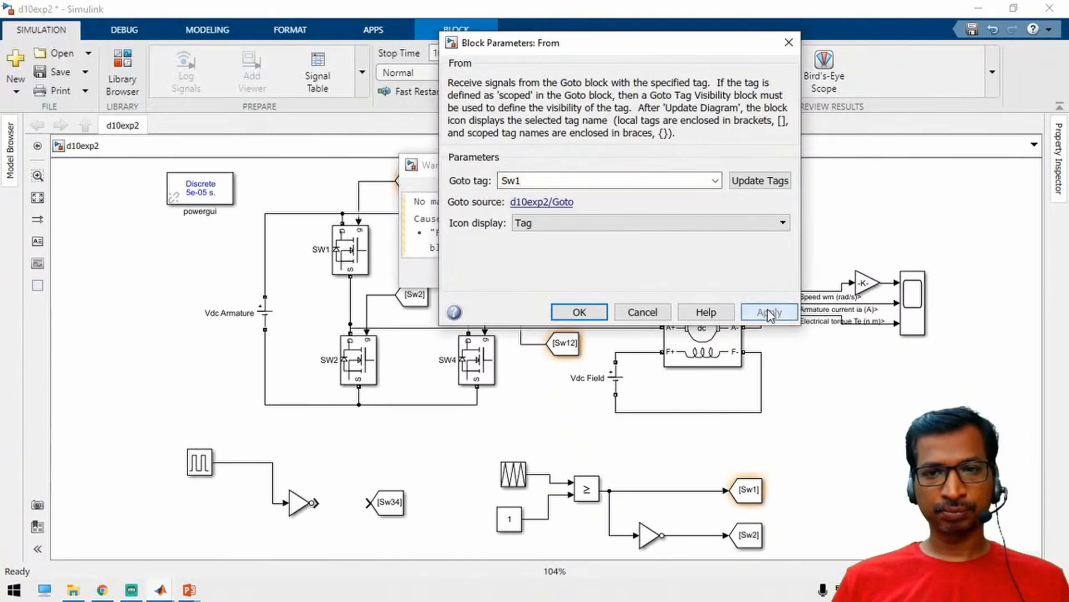
pyautogui.click(640, 317)
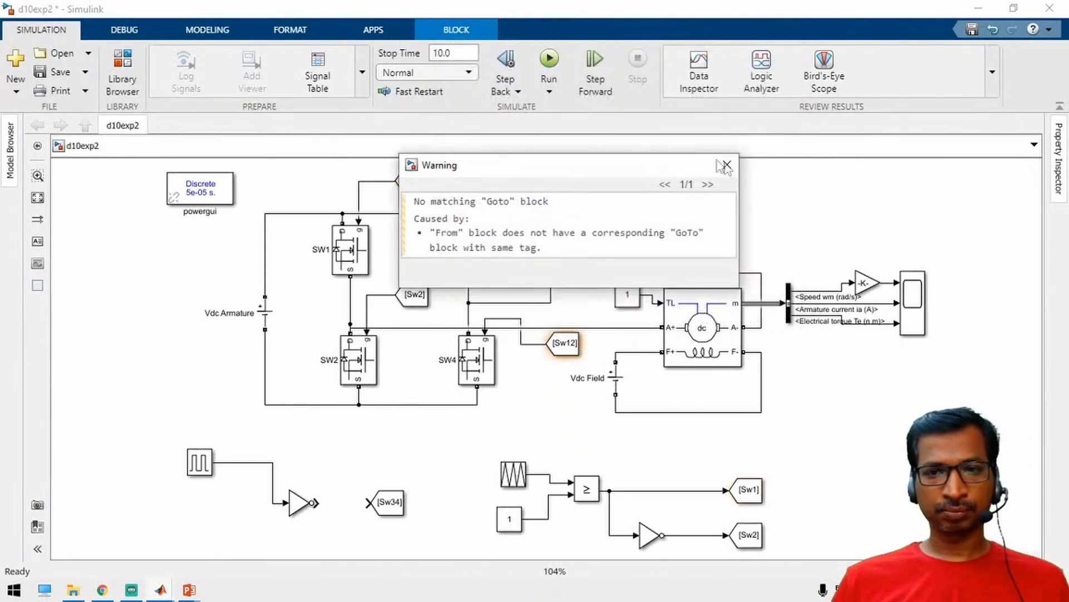
pyautogui.click(727, 166)
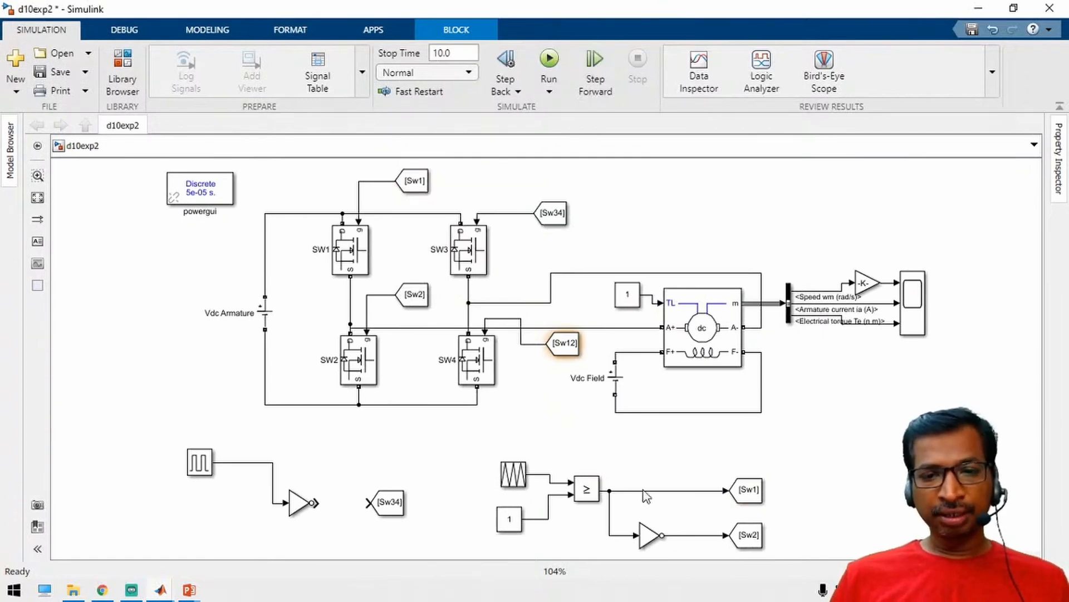
pyautogui.moveTo(624, 463); pyautogui.dragTo(559, 295)
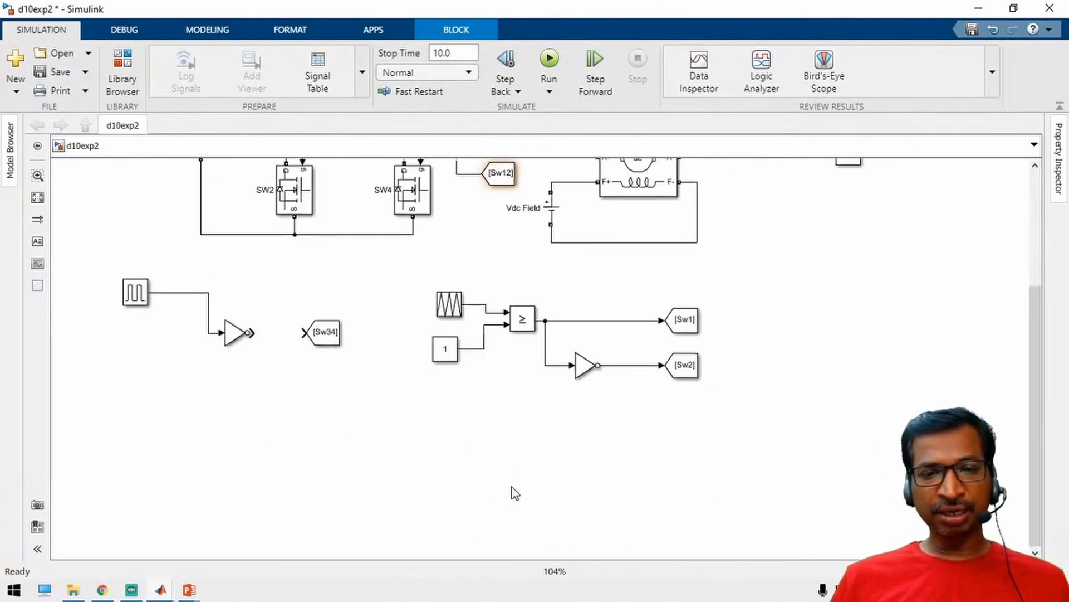
# Step: Shift the comparison's Constant block left and duplicate the relational operator below the PWM logic, with the copy's operator set to <=
pyautogui.moveTo(456, 337); pyautogui.dragTo(410, 337)
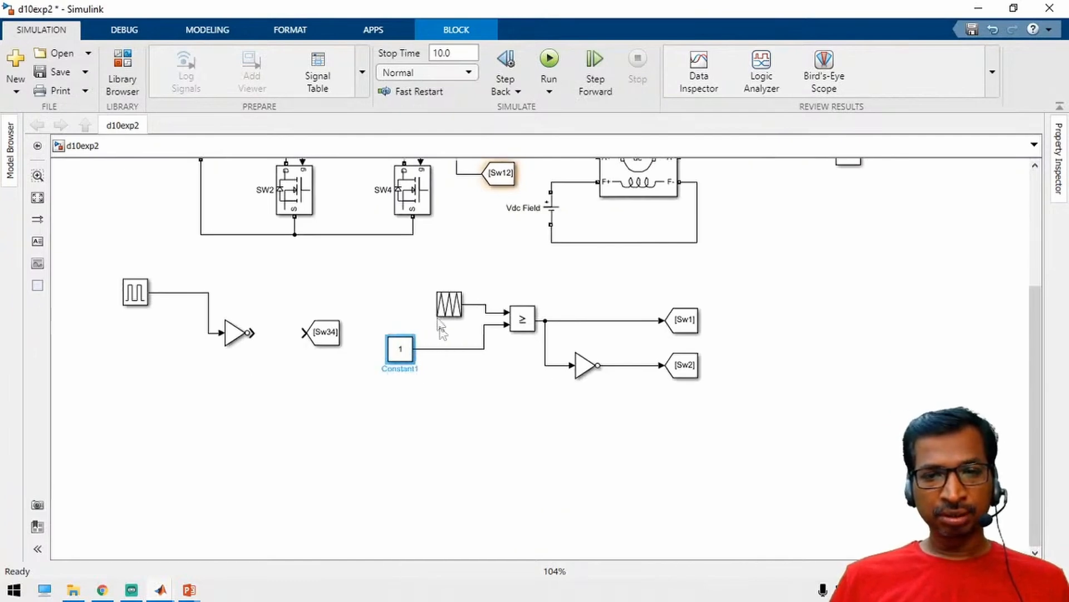
pyautogui.moveTo(522, 322); pyautogui.dragTo(532, 445)
pyautogui.doubleClick(532, 445)
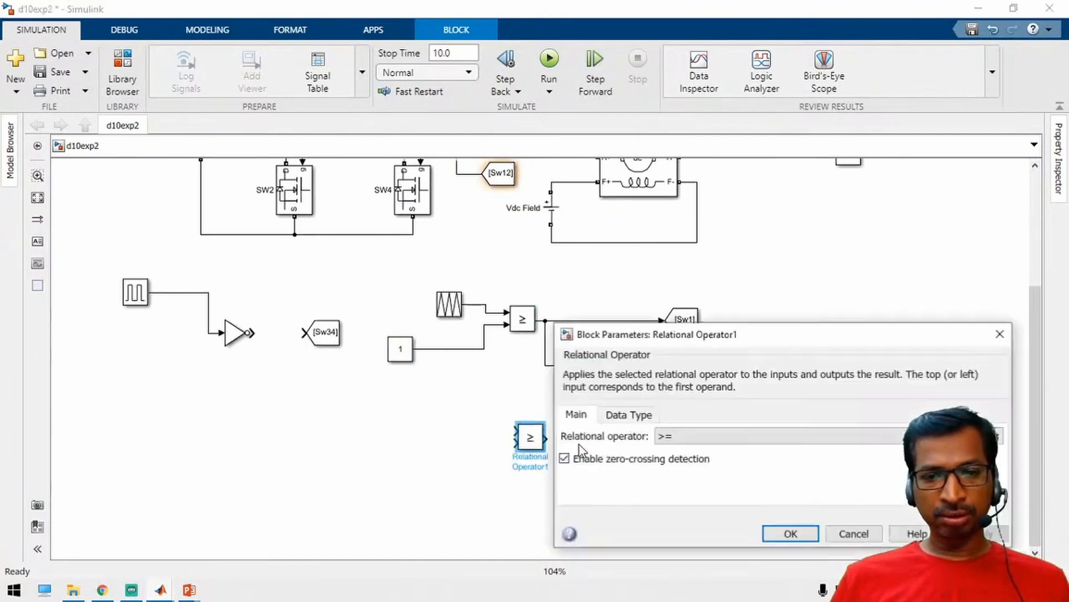
pyautogui.click(674, 436)
pyautogui.click(678, 489)
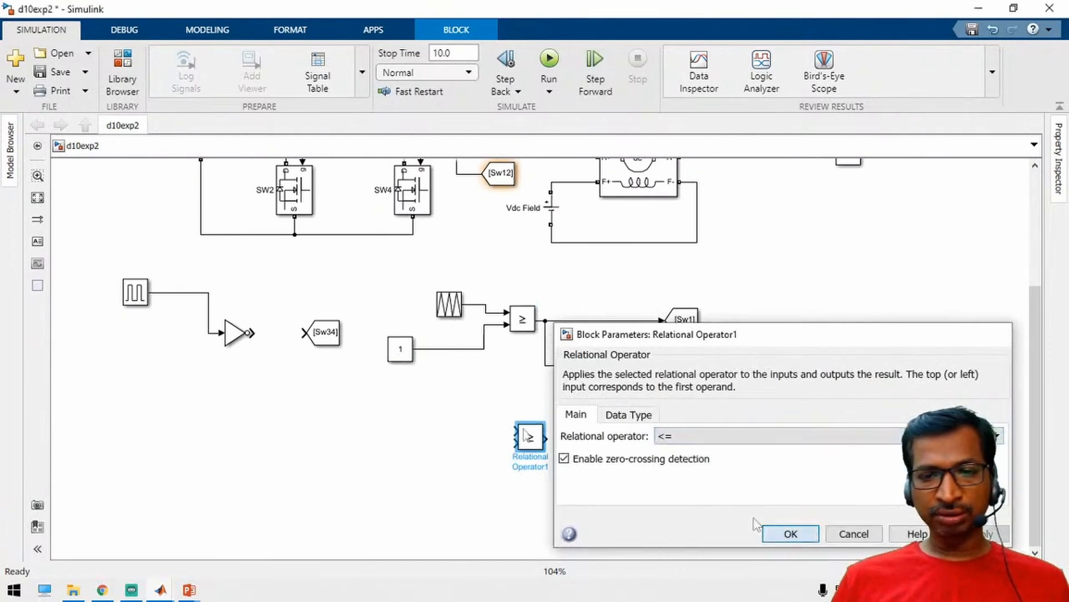
pyautogui.click(788, 536)
# Step: Branch the sawtooth and constant signals into the <= operator's inputs and draw a line out of its output
pyautogui.moveTo(469, 306); pyautogui.dragTo(522, 428)
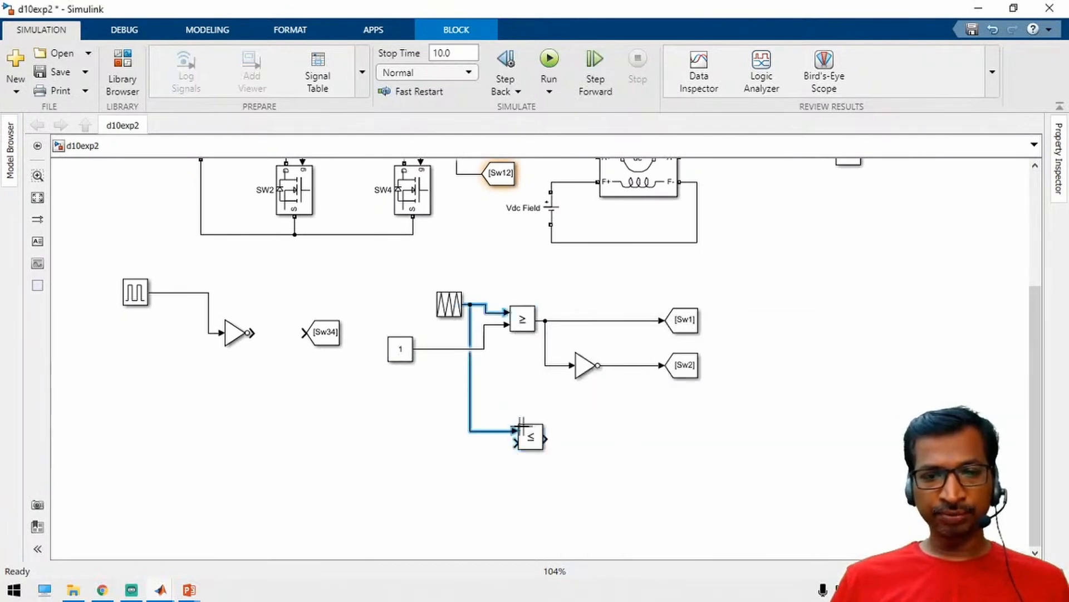
pyautogui.moveTo(452, 350)
pyautogui.mouseDown()
pyautogui.moveTo(516, 442)
pyautogui.moveTo(659, 439)
pyautogui.mouseUp()
pyautogui.click(569, 444)
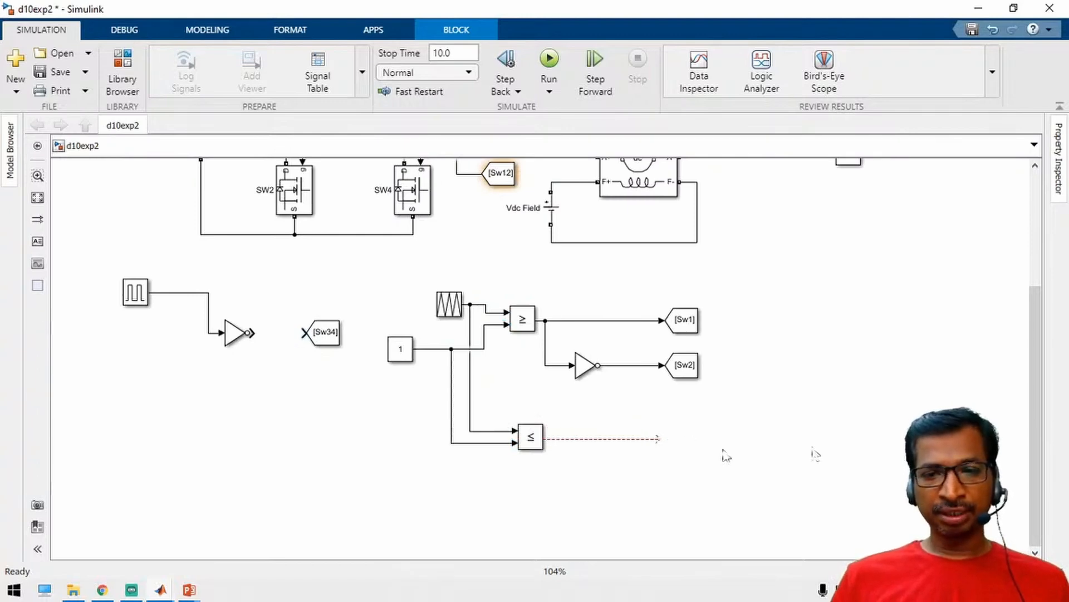
# Step: Duplicate the Sw1 Goto block and attach the copy to the output of the <= relational operator
pyautogui.moveTo(1046, 461); pyautogui.dragTo(1046, 366)
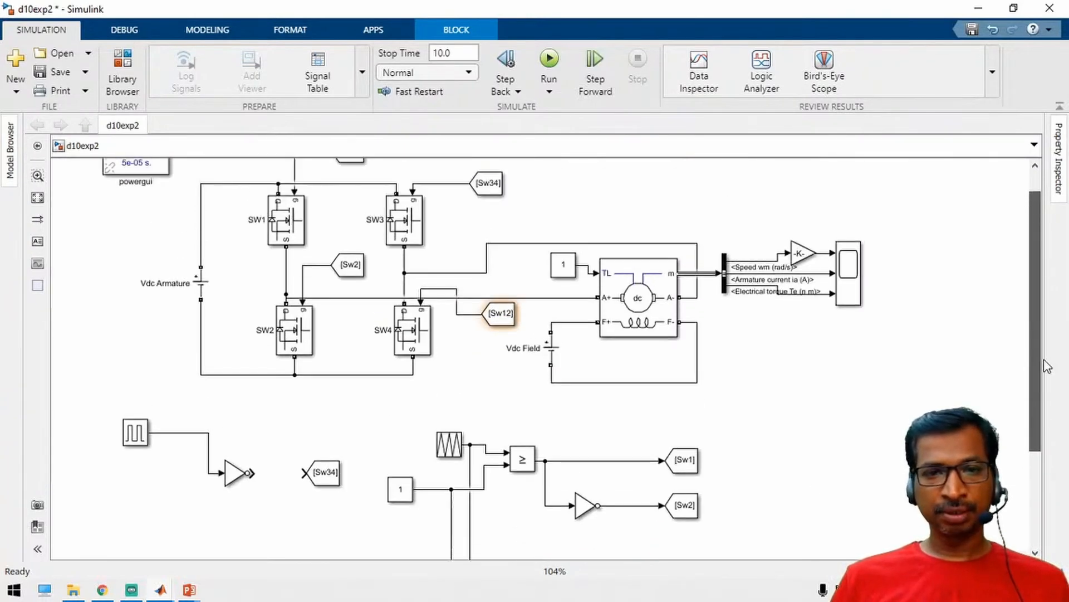
pyautogui.click(391, 222)
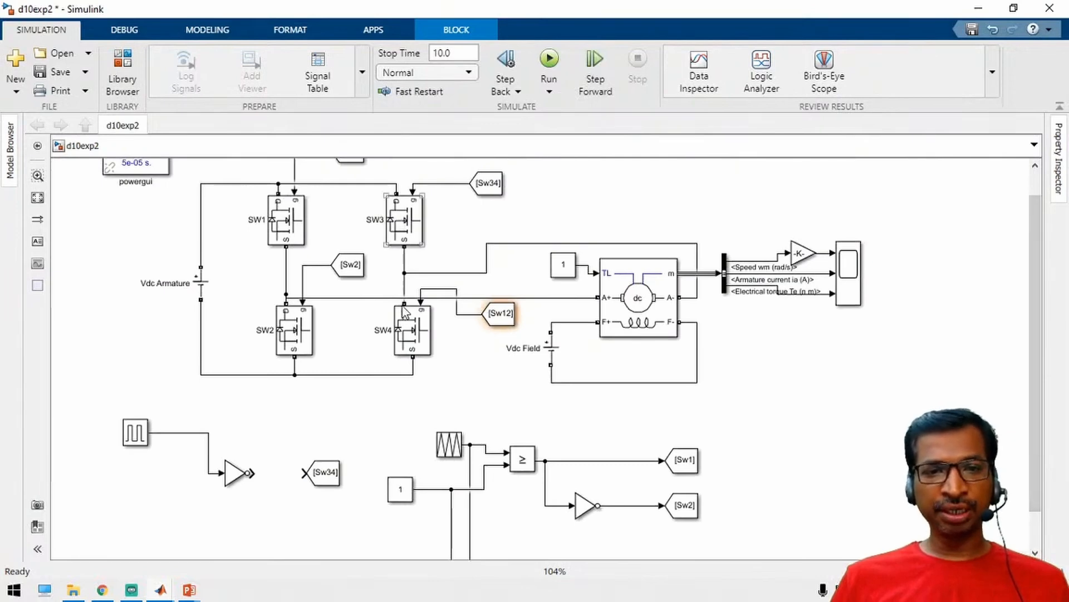
pyautogui.moveTo(1039, 353); pyautogui.dragTo(1039, 401)
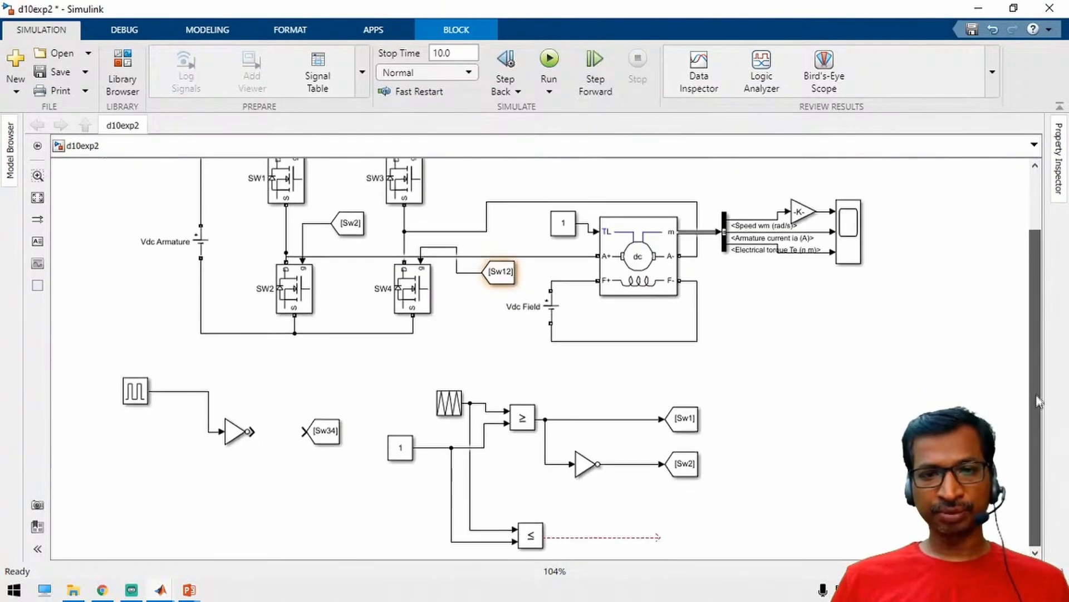
pyautogui.click(697, 416)
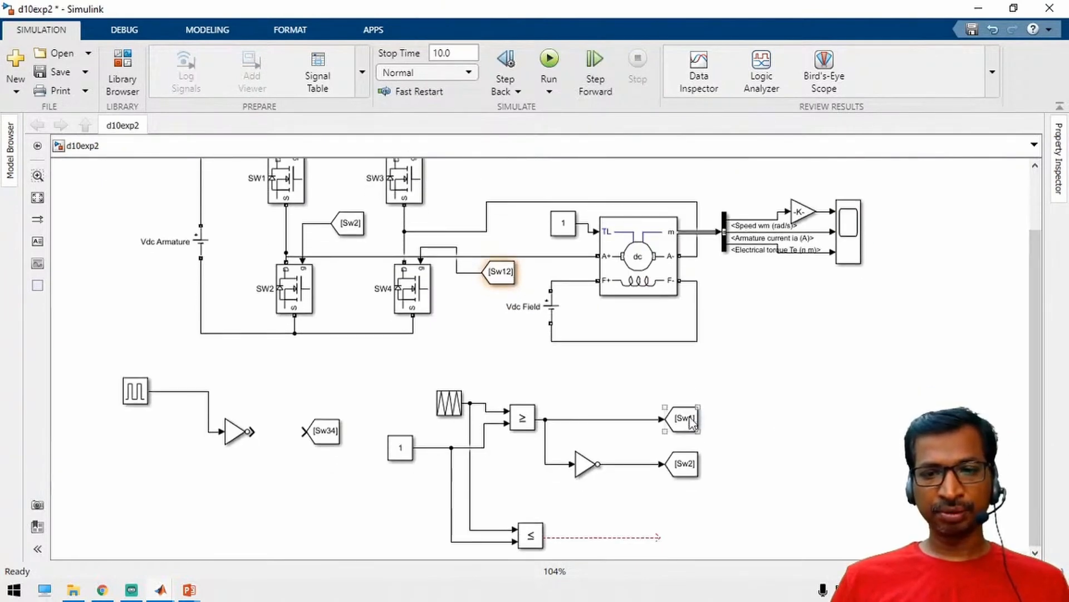
pyautogui.moveTo(693, 423); pyautogui.dragTo(679, 538)
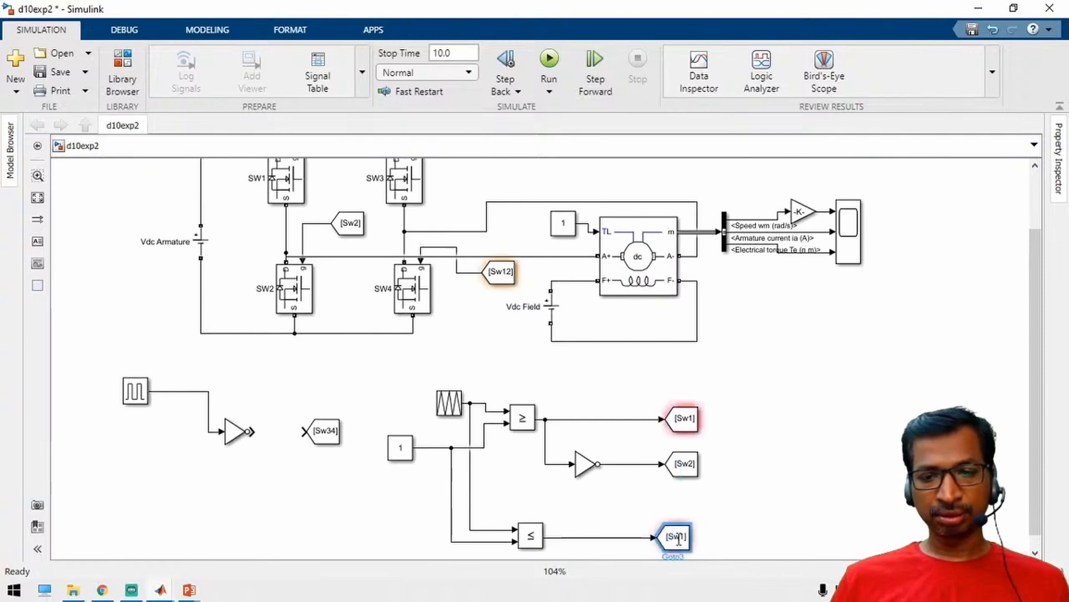
# Step: Set the tag of the Goto block on the <= operator's output to Sw3
pyautogui.doubleClick(679, 538)
pyautogui.click(835, 333)
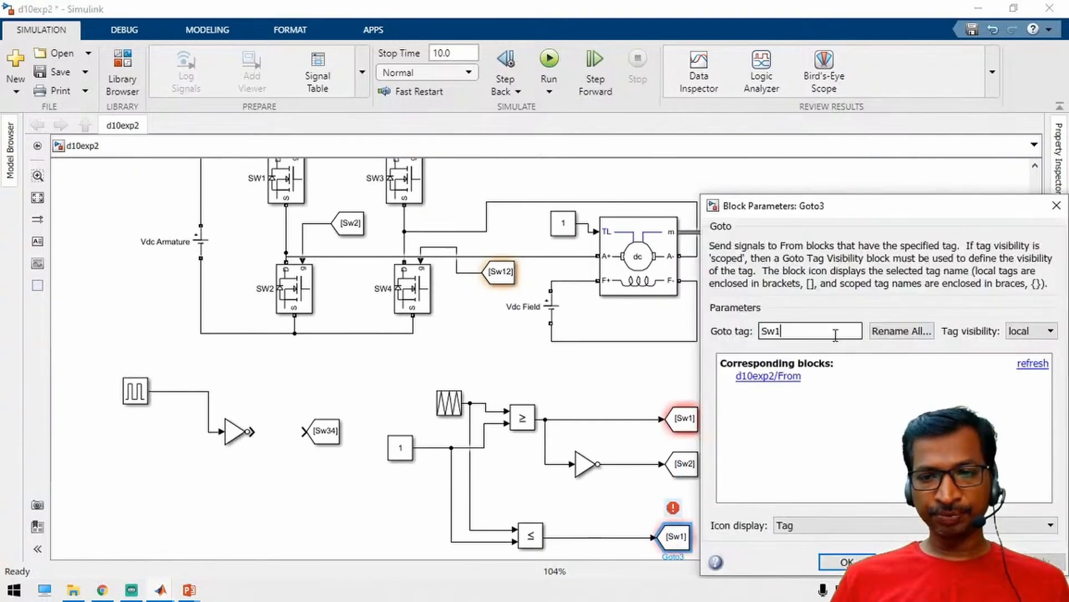
pyautogui.press('BackSpace')
pyautogui.write('3')
pyautogui.press('Return')
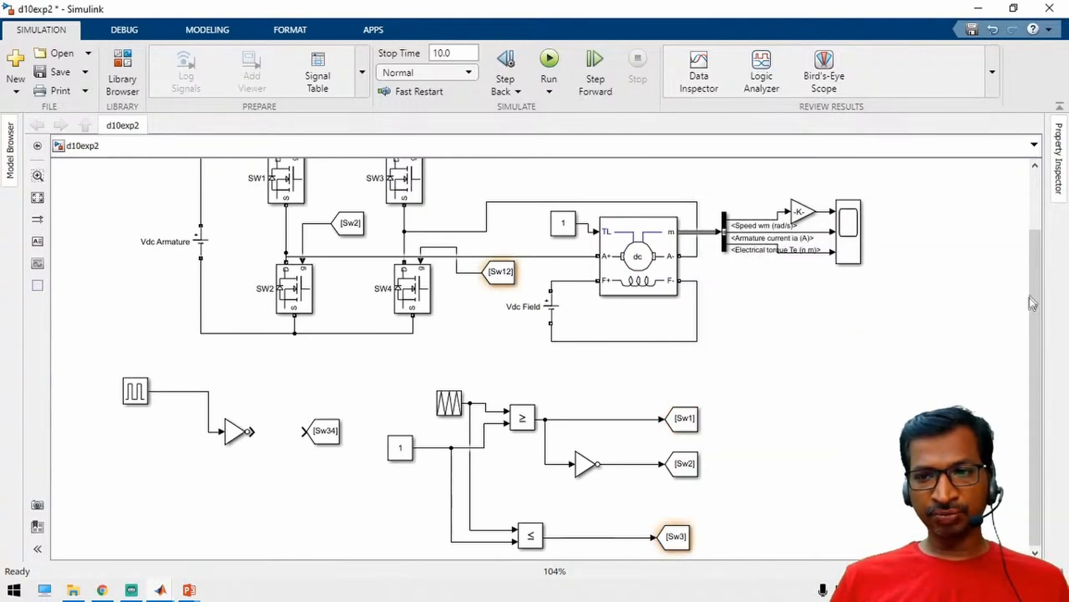
# Step: Feed a copy of the NOT gate from the <= operator's output and connect it to a duplicate of the Sw3 Goto block
pyautogui.moveTo(1034, 303); pyautogui.dragTo(1034, 306)
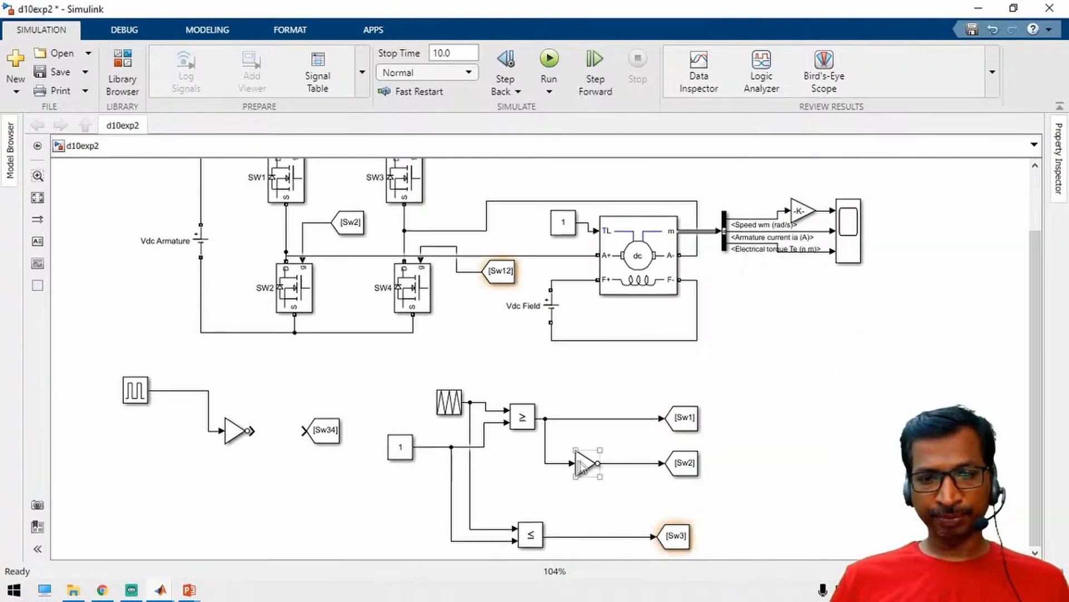
pyautogui.scroll(-1, 596, 560)
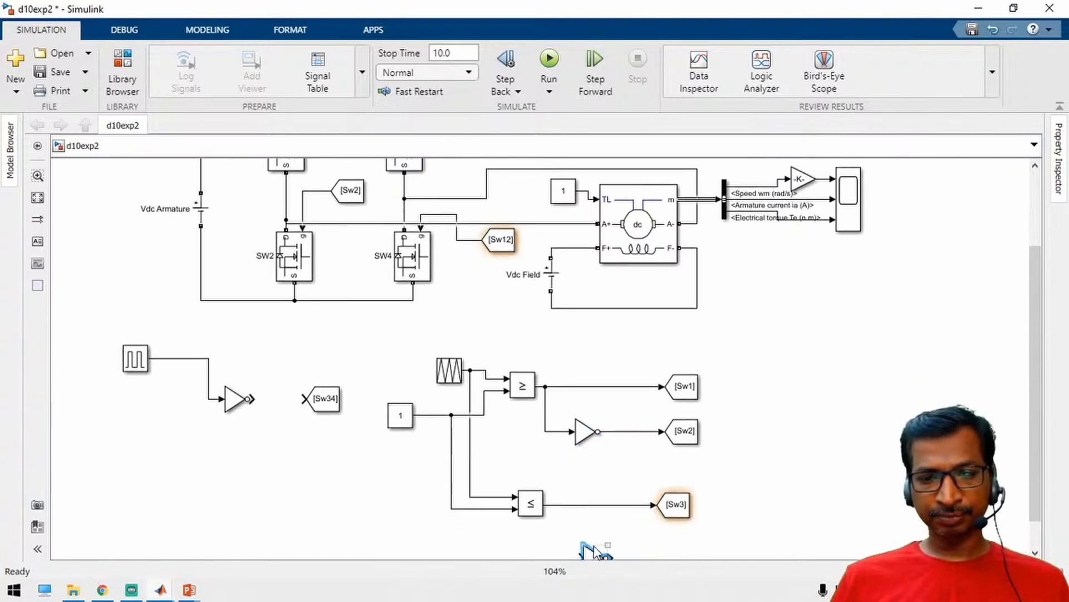
pyautogui.moveTo(587, 555); pyautogui.dragTo(577, 505)
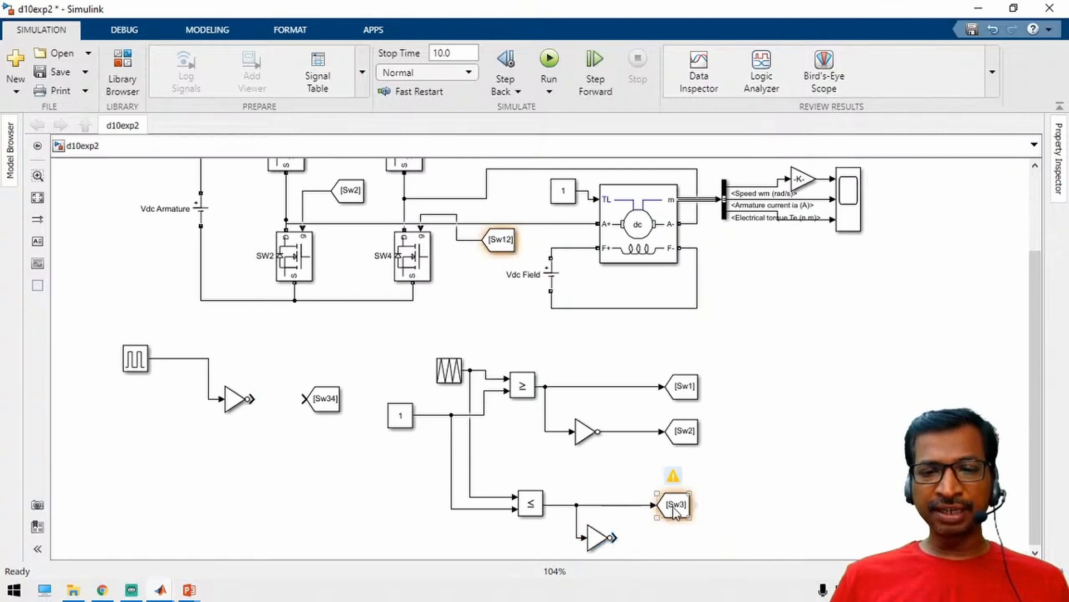
pyautogui.moveTo(674, 511); pyautogui.dragTo(673, 537)
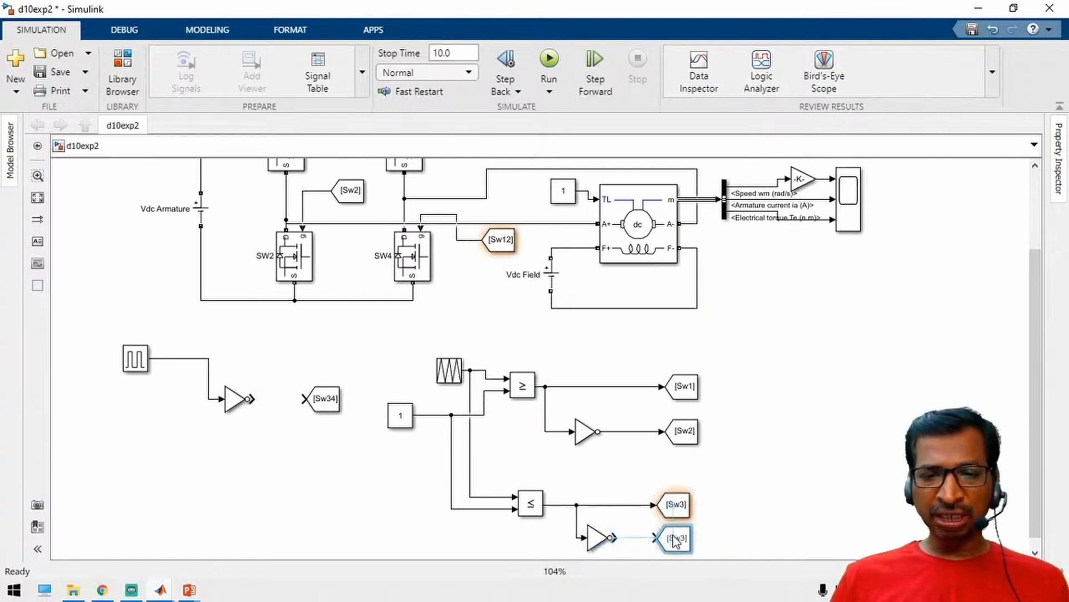
pyautogui.click(632, 539)
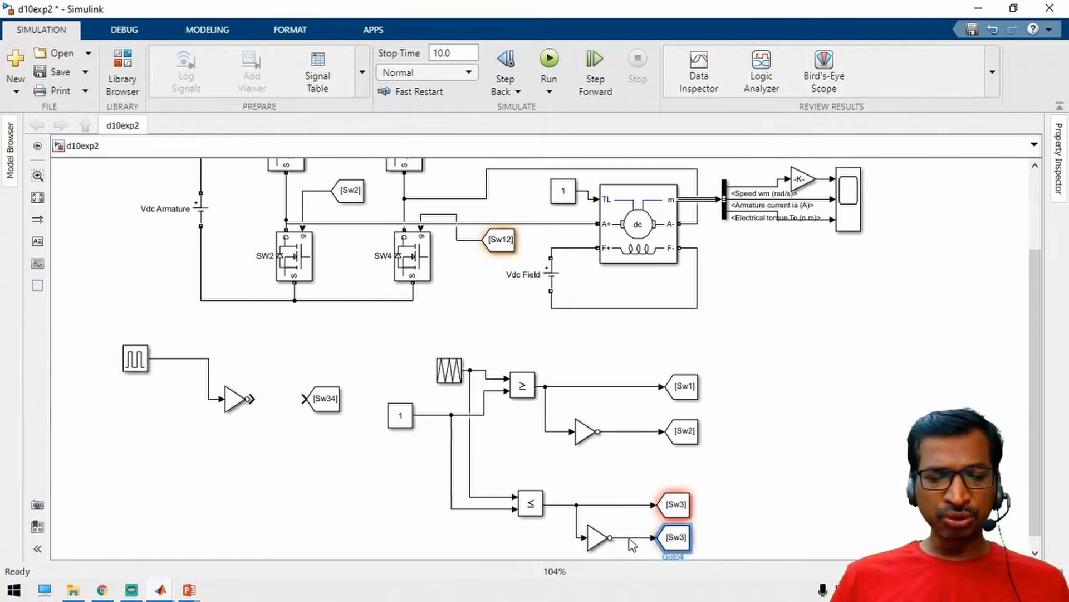
# Step: Set the tag of the Goto block after the lower NOT gate to Sw4
pyautogui.doubleClick(677, 538)
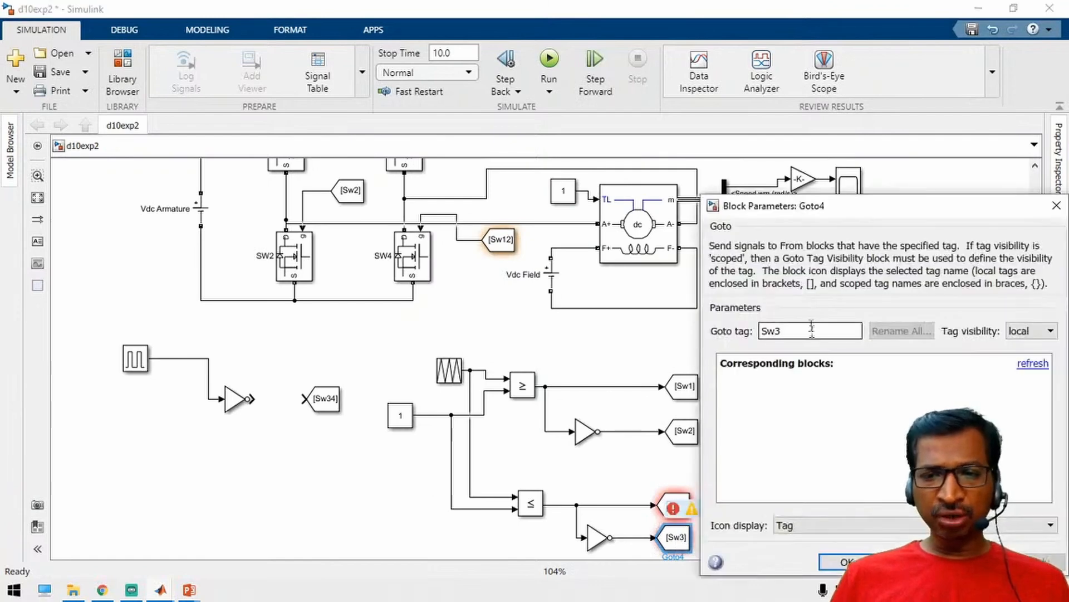
pyautogui.doubleClick(813, 331)
pyautogui.click(812, 331)
pyautogui.press('BackSpace')
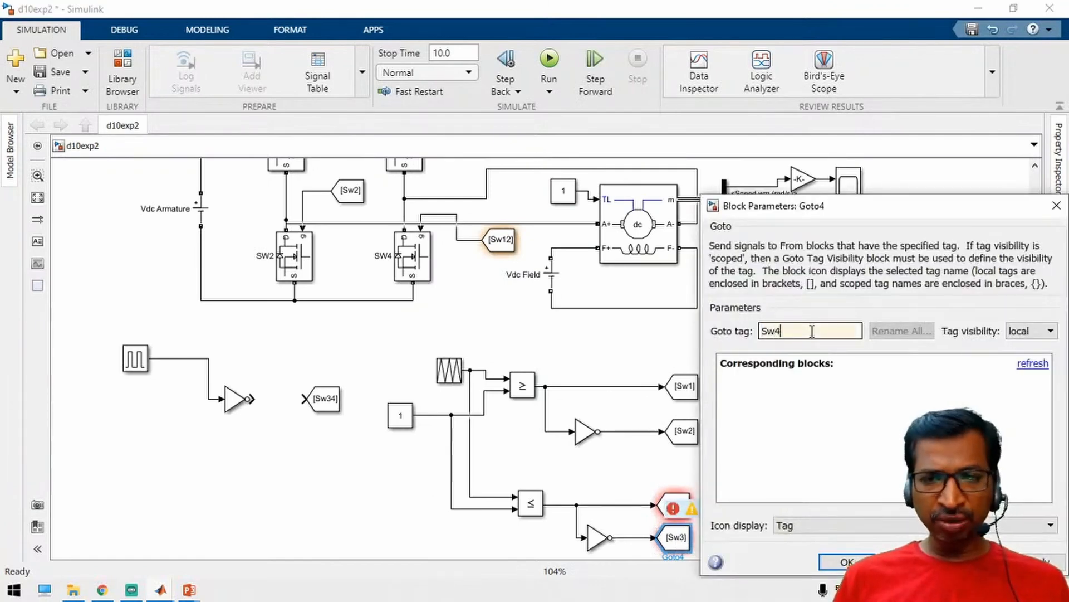
pyautogui.press('Return')
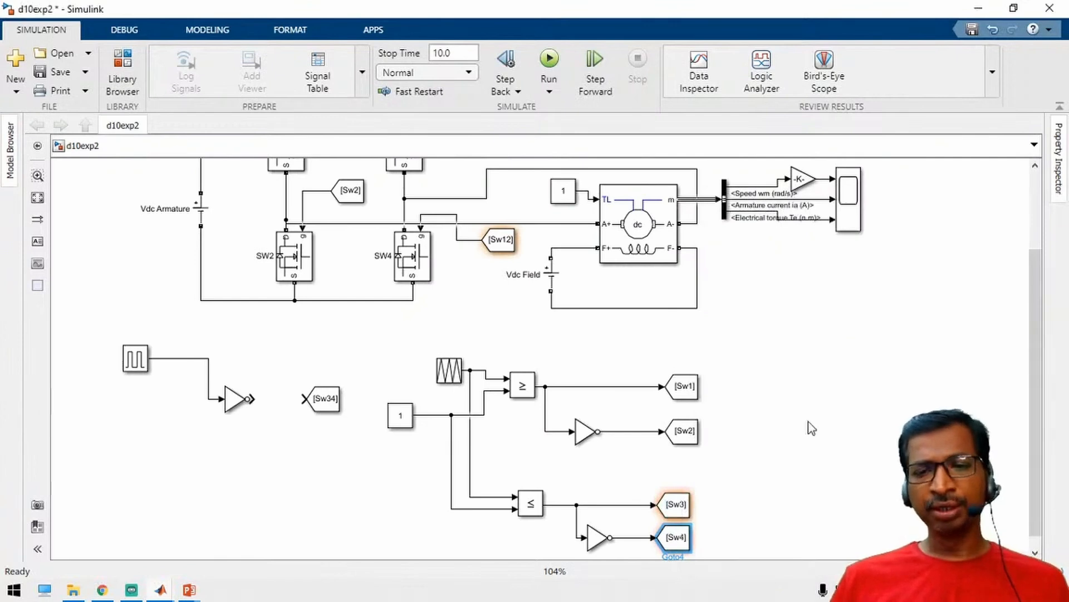
# Step: Space out the Sw3 and Sw4 Goto blocks and delete the unconnected Sw34 Goto block
pyautogui.click(672, 503)
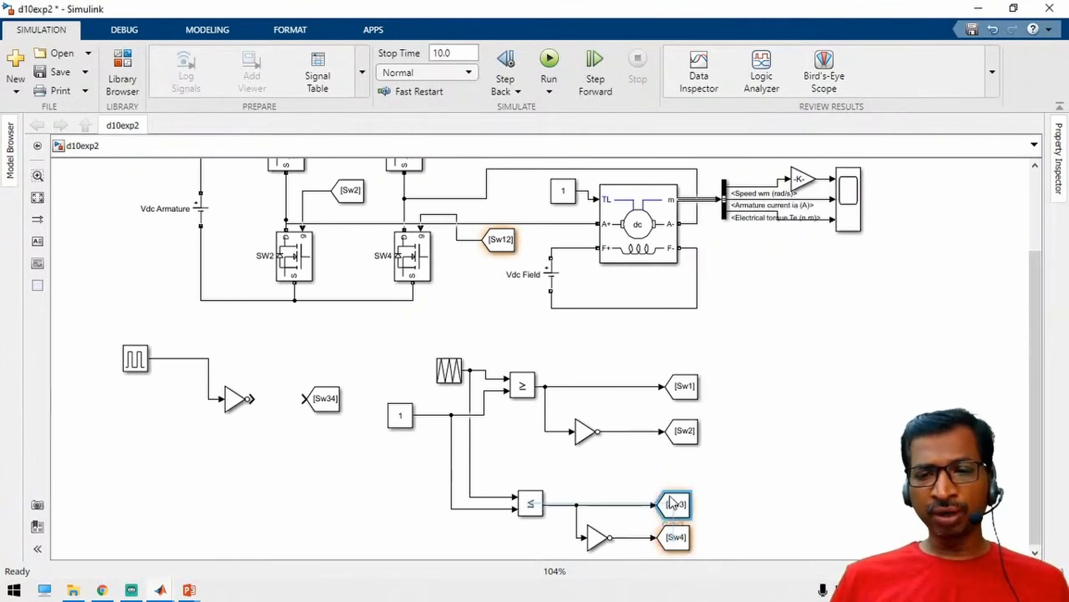
pyautogui.moveTo(673, 503); pyautogui.dragTo(672, 491)
pyautogui.click(680, 538)
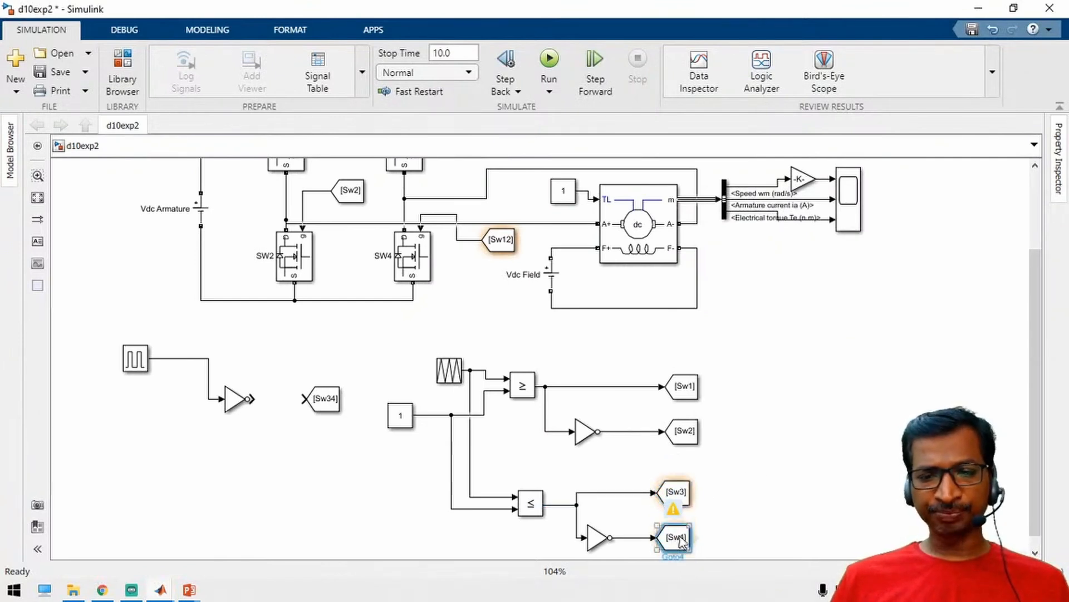
pyautogui.moveTo(681, 538); pyautogui.dragTo(689, 538)
pyautogui.click(750, 490)
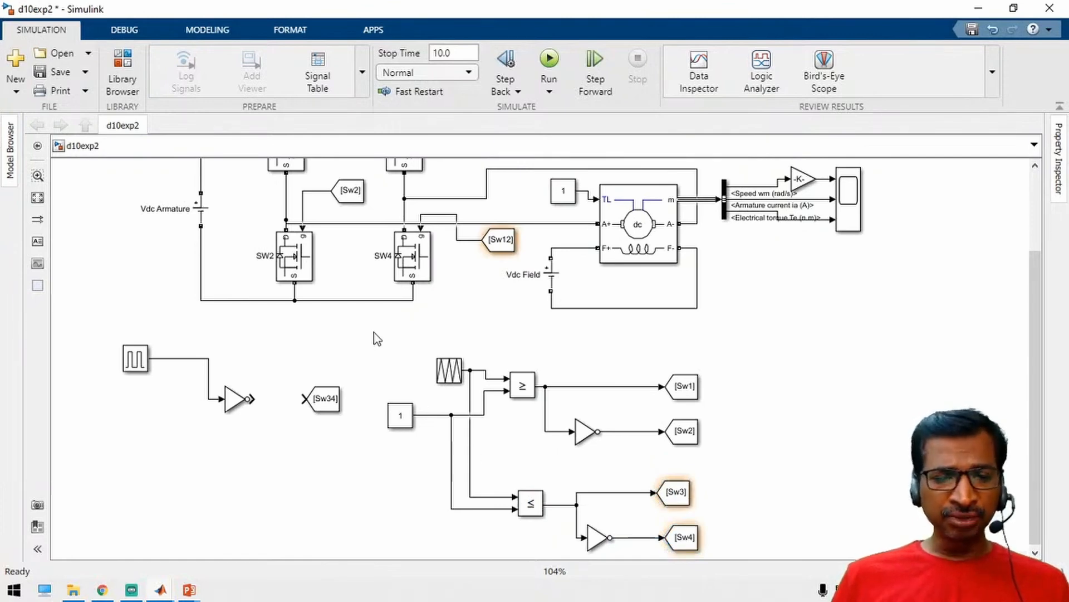
pyautogui.press('space')
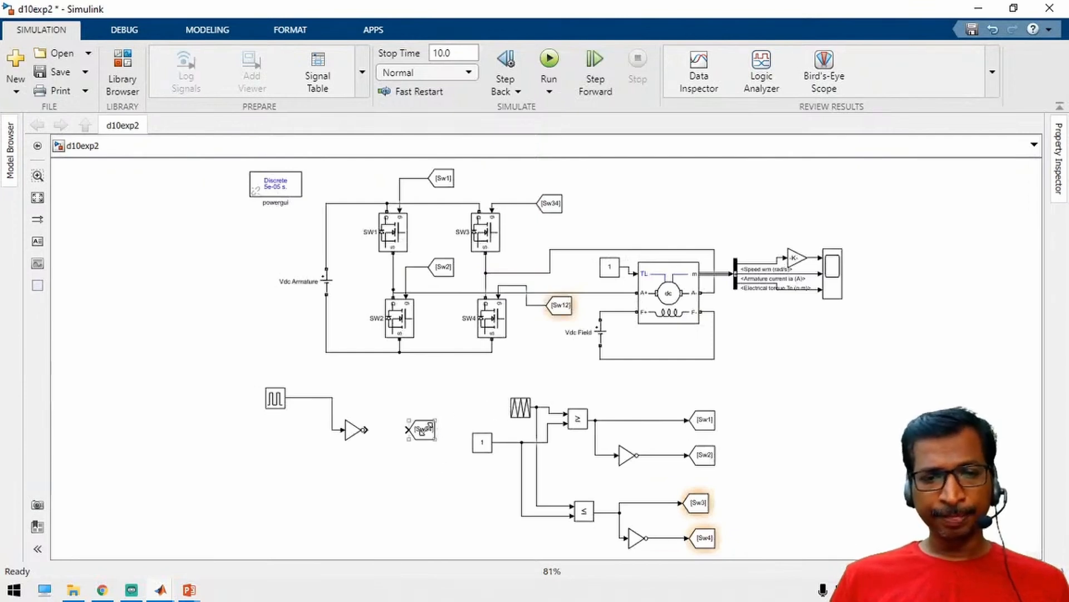
pyautogui.click(427, 432)
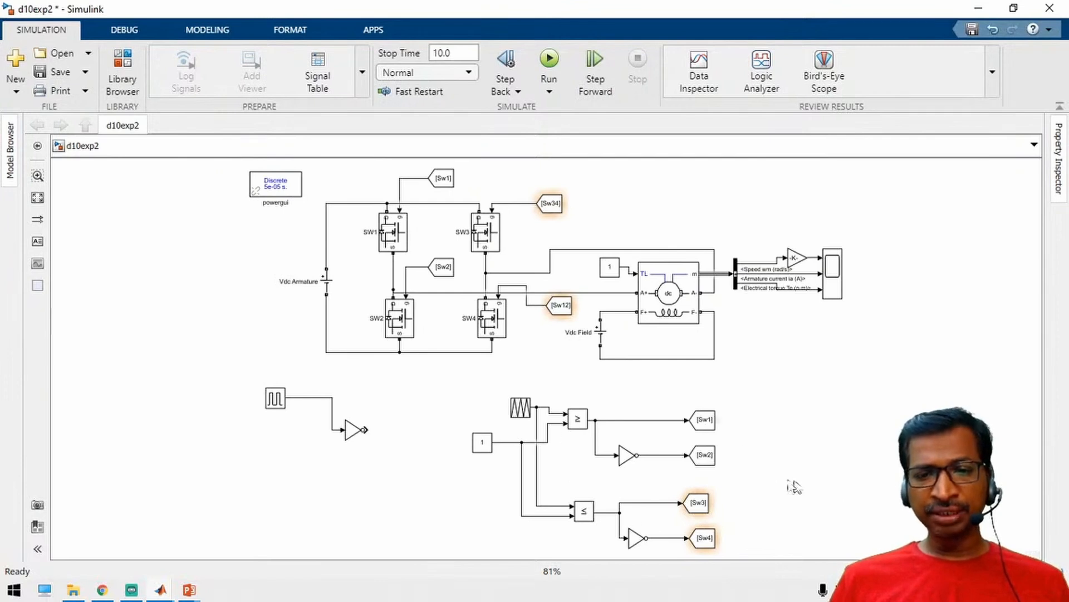
# Step: Set the value of the Constant block feeding the relational operators to 0.9
pyautogui.doubleClick(483, 443)
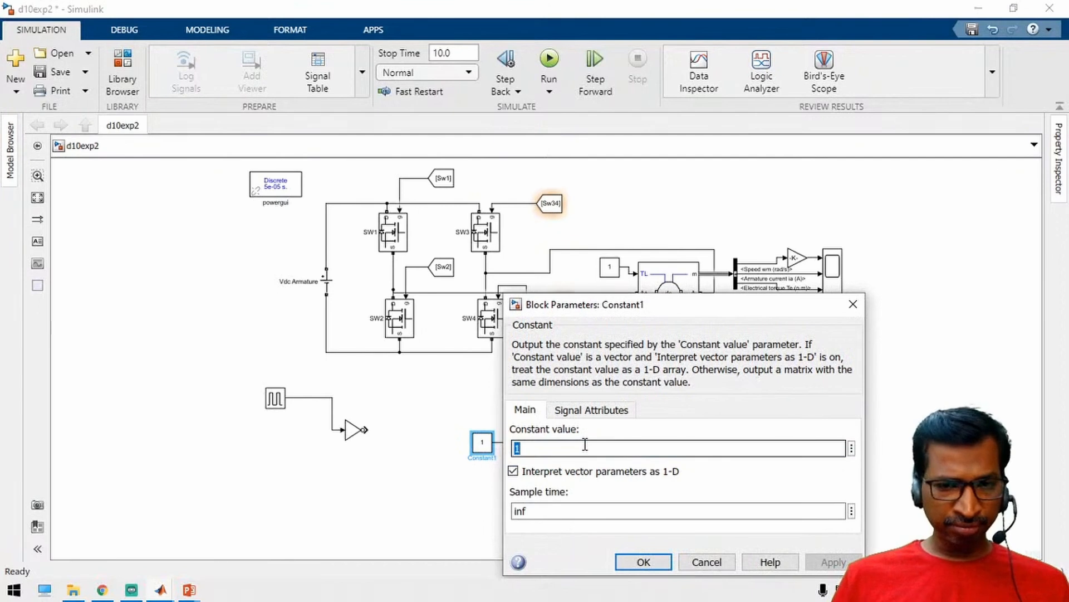
pyautogui.write('0')
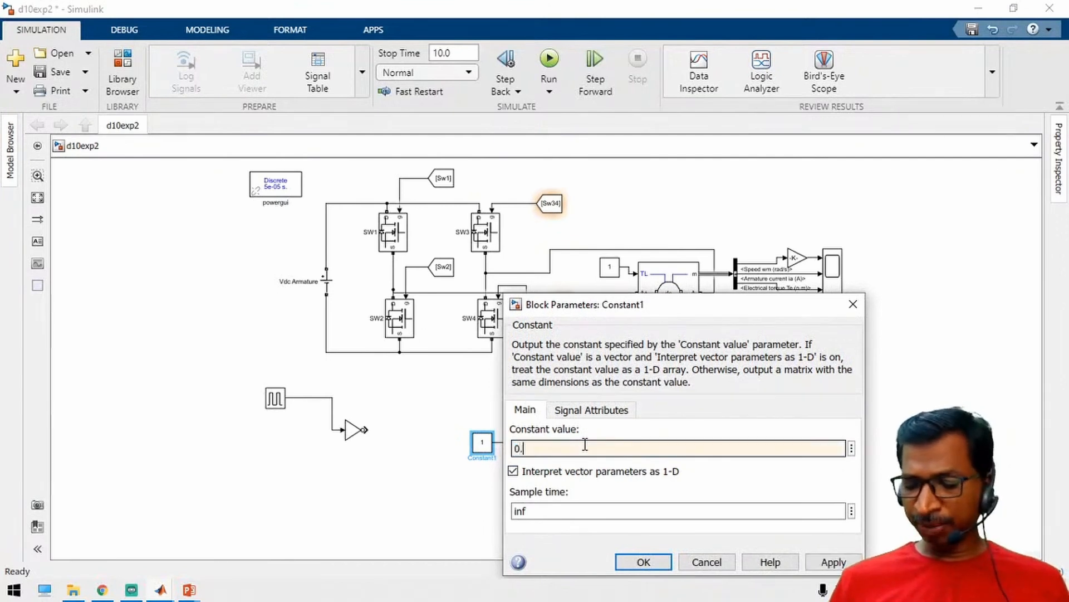
pyautogui.write('.9')
pyautogui.press('Return')
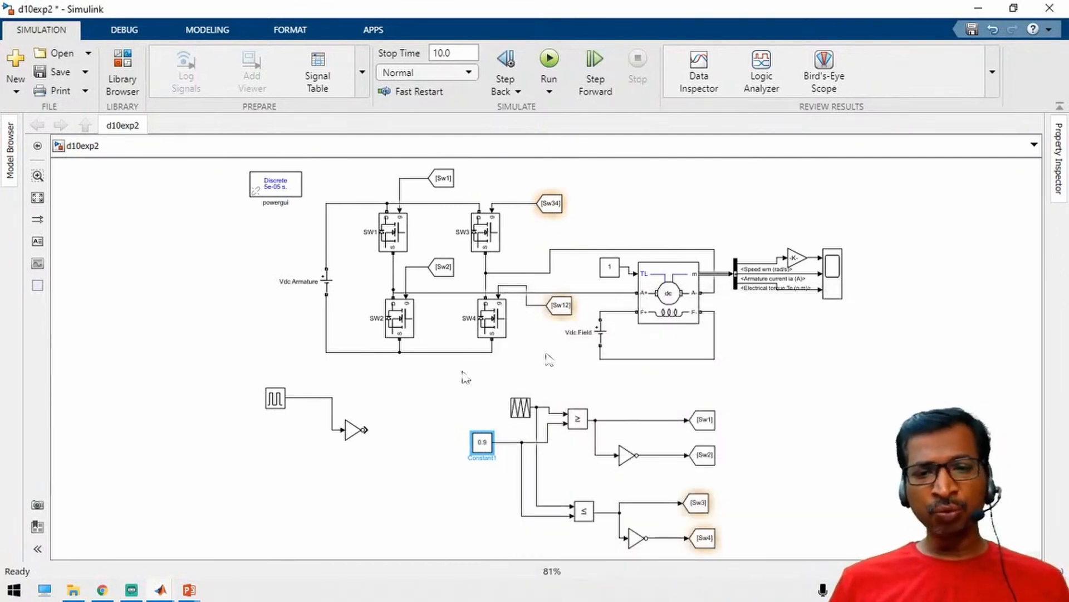
pyautogui.click(815, 457)
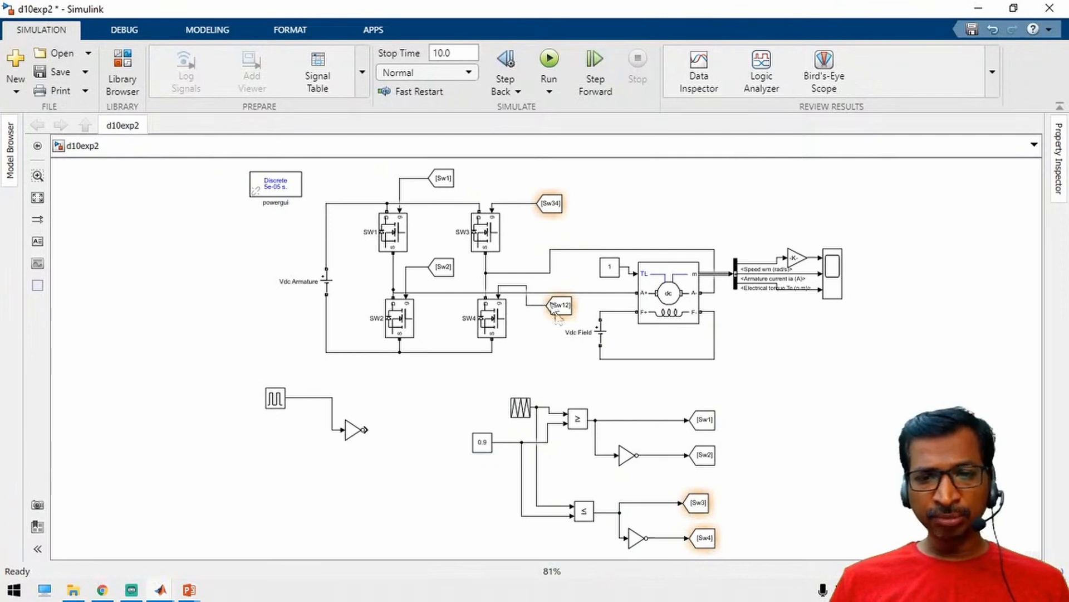
# Step: Set the Goto tag of the From block feeding switch SW3's gate to Sw3
pyautogui.click(556, 206)
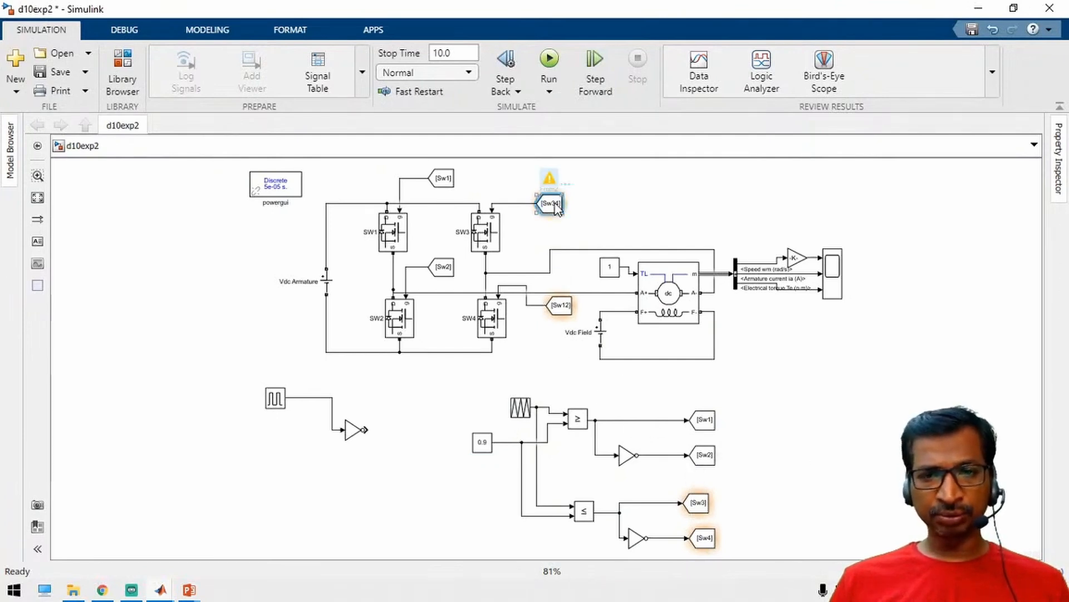
pyautogui.doubleClick(551, 204)
pyautogui.click(766, 202)
pyautogui.doubleClick(766, 202)
pyautogui.click(766, 203)
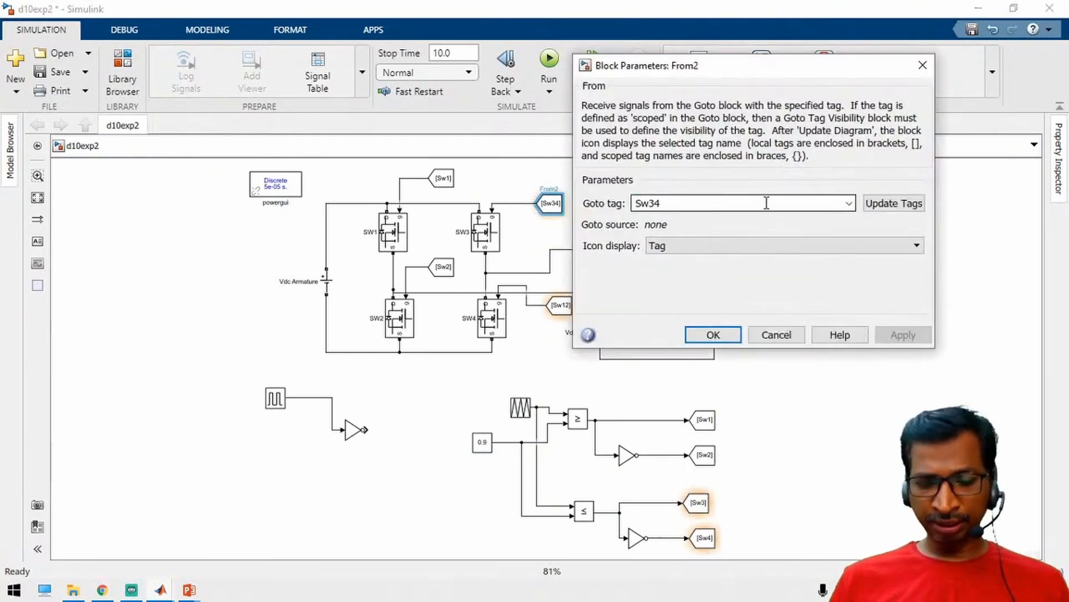
pyautogui.press('BackSpace')
pyautogui.press('Return')
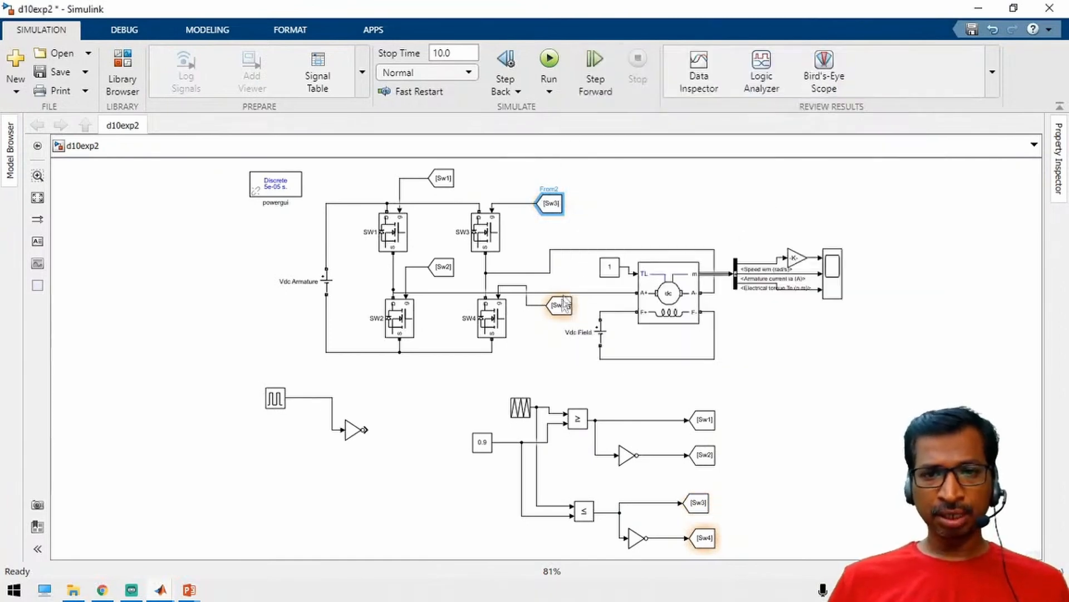
# Step: Set the Goto tag of the From block feeding switch SW4's gate to Sw4
pyautogui.click(559, 308)
pyautogui.doubleClick(560, 306)
pyautogui.doubleClick(698, 306)
pyautogui.click(758, 308)
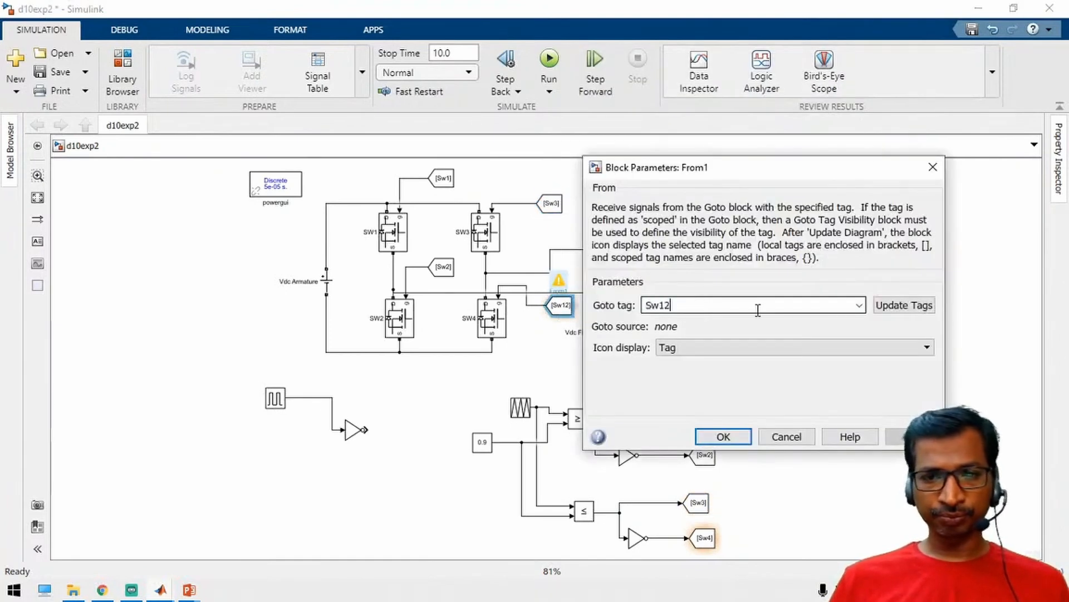
pyautogui.press('BackSpace')
pyautogui.press('BackSpace')
pyautogui.write('4')
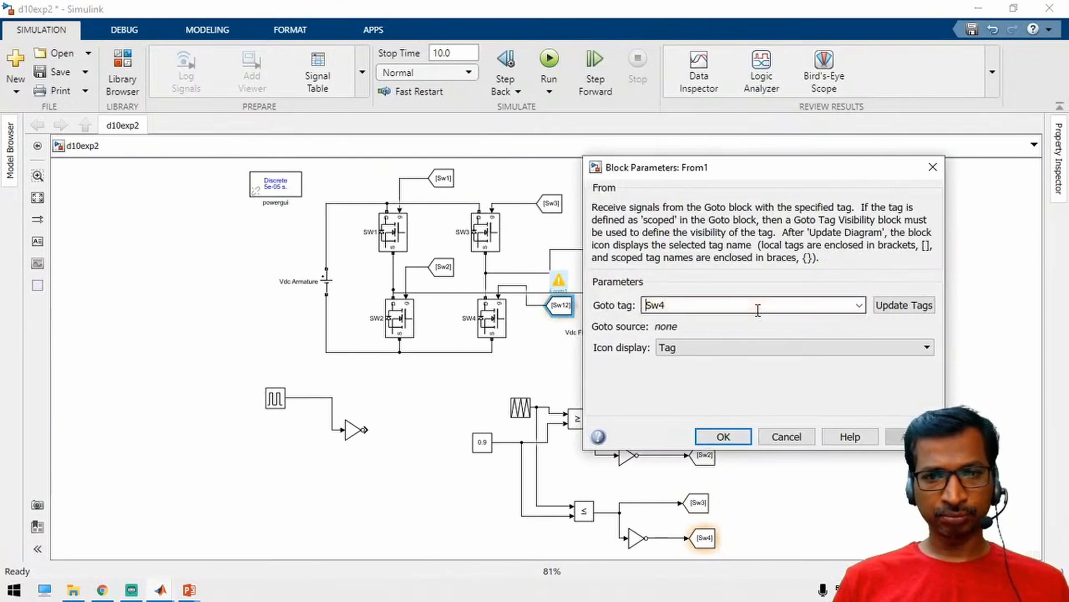
pyautogui.press('Return')
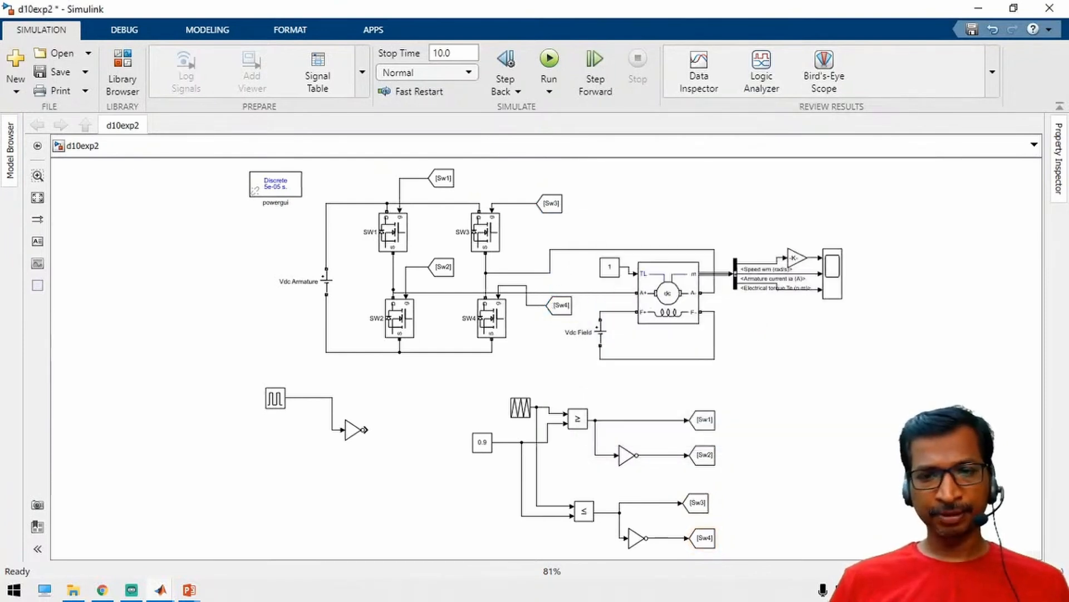
# Step: Align the sawtooth source block above the 0.9 Constant block and save the model
pyautogui.click(419, 457)
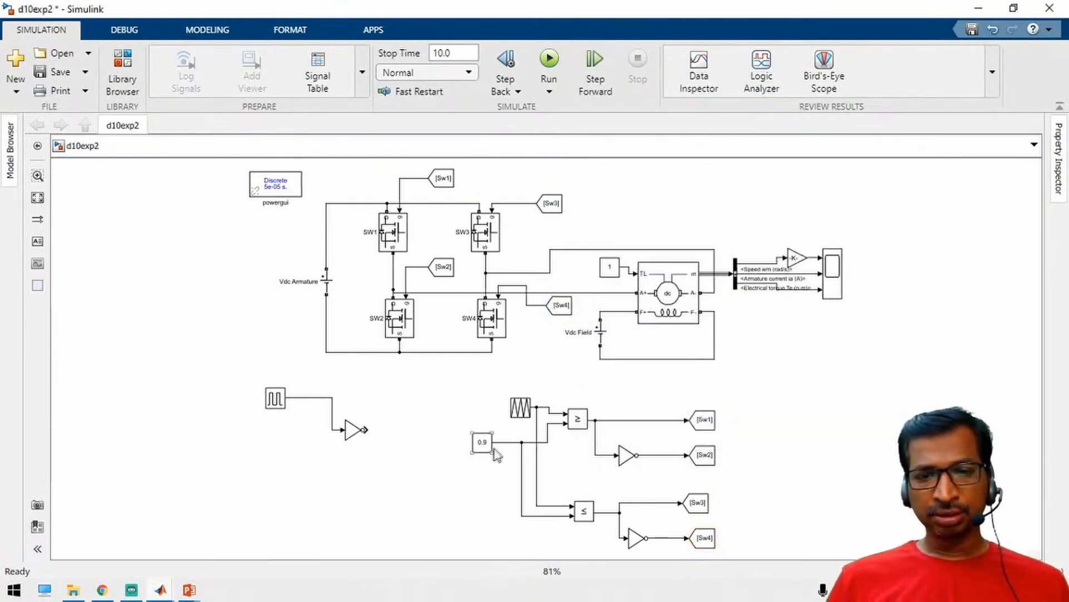
pyautogui.moveTo(523, 415); pyautogui.dragTo(485, 415)
pyautogui.click(494, 475)
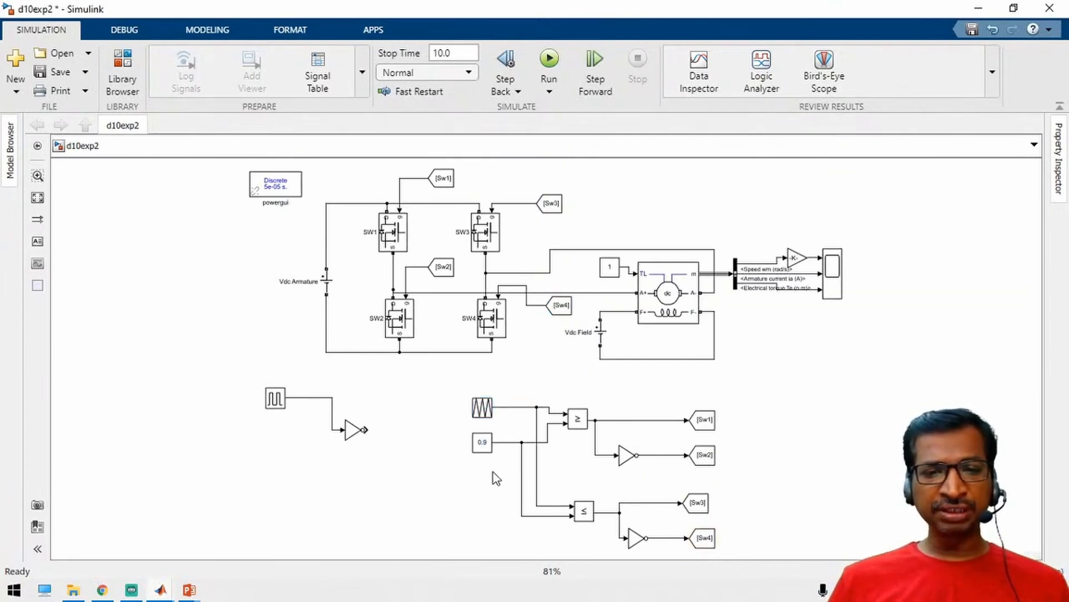
pyautogui.click(53, 72)
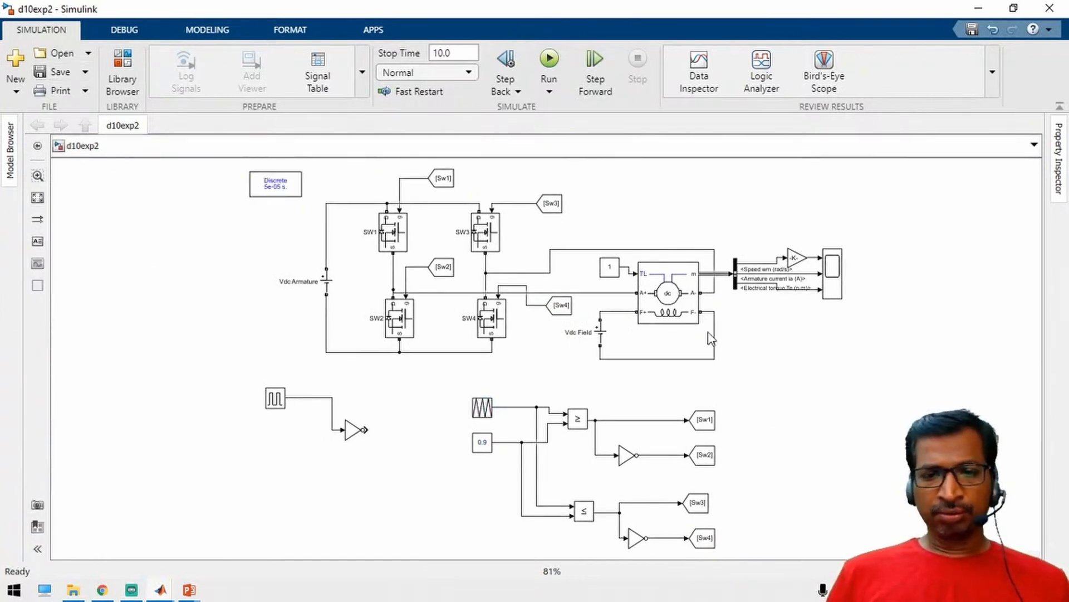
# Step: Run the simulation and view the motor's speed, armature current and torque in the Scope with the axes scaled to fit
pyautogui.click(549, 59)
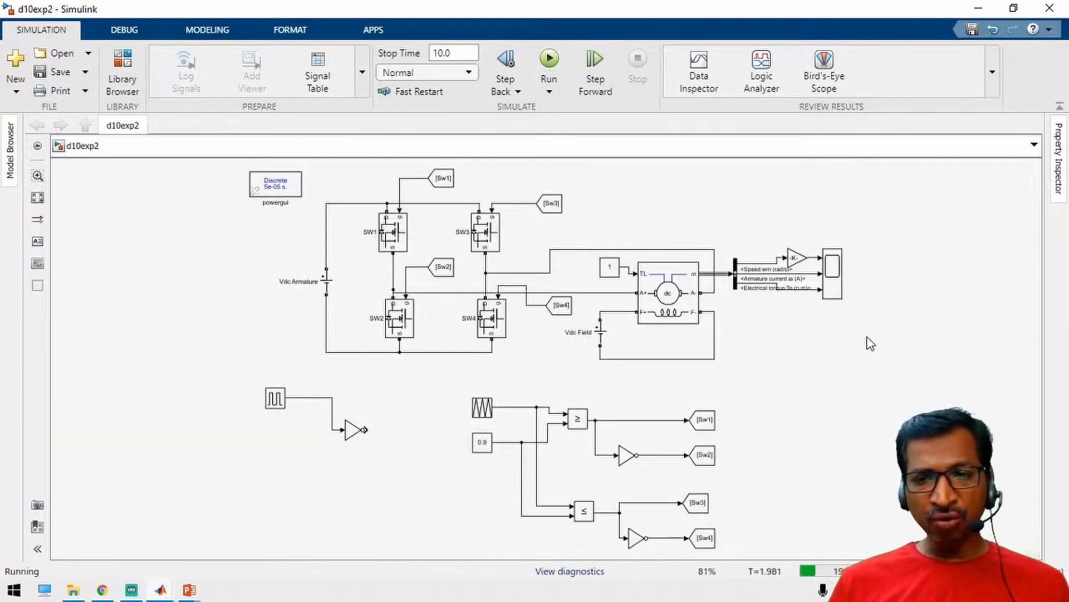
pyautogui.doubleClick(837, 284)
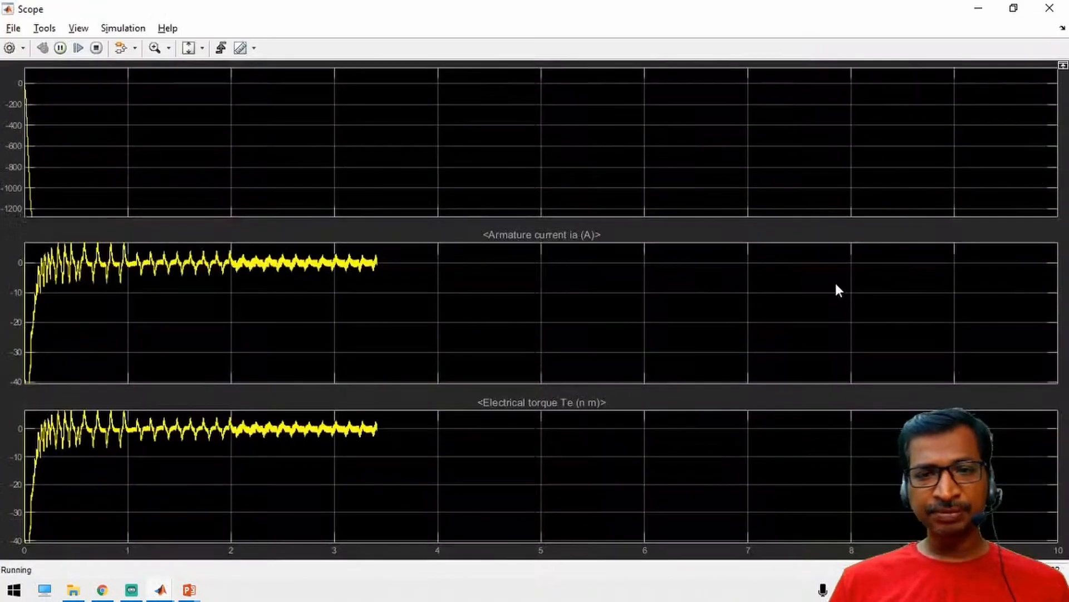
pyautogui.click(189, 48)
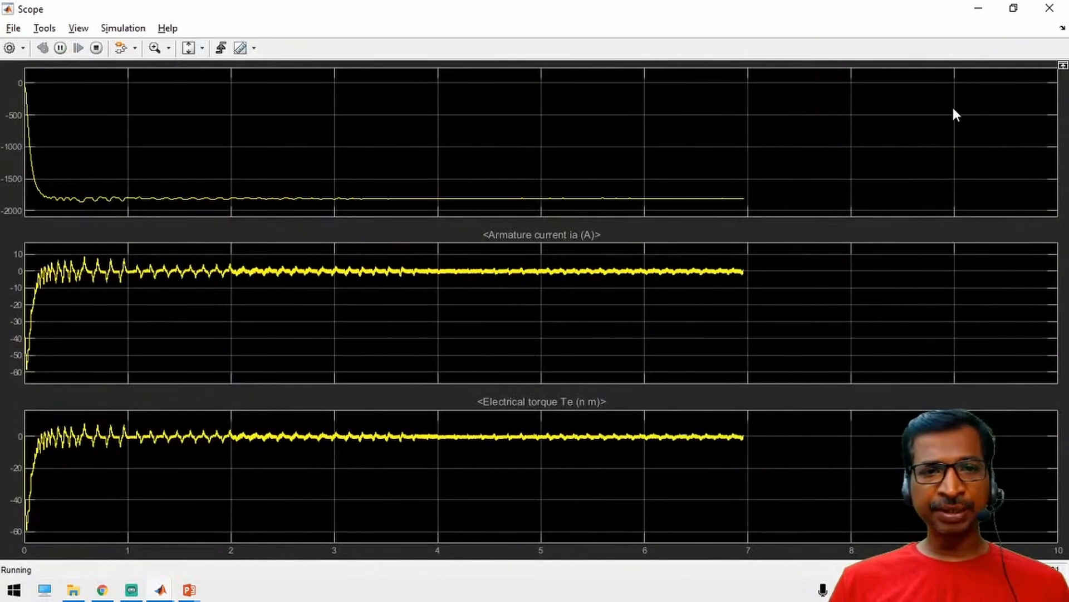
pyautogui.click(977, 9)
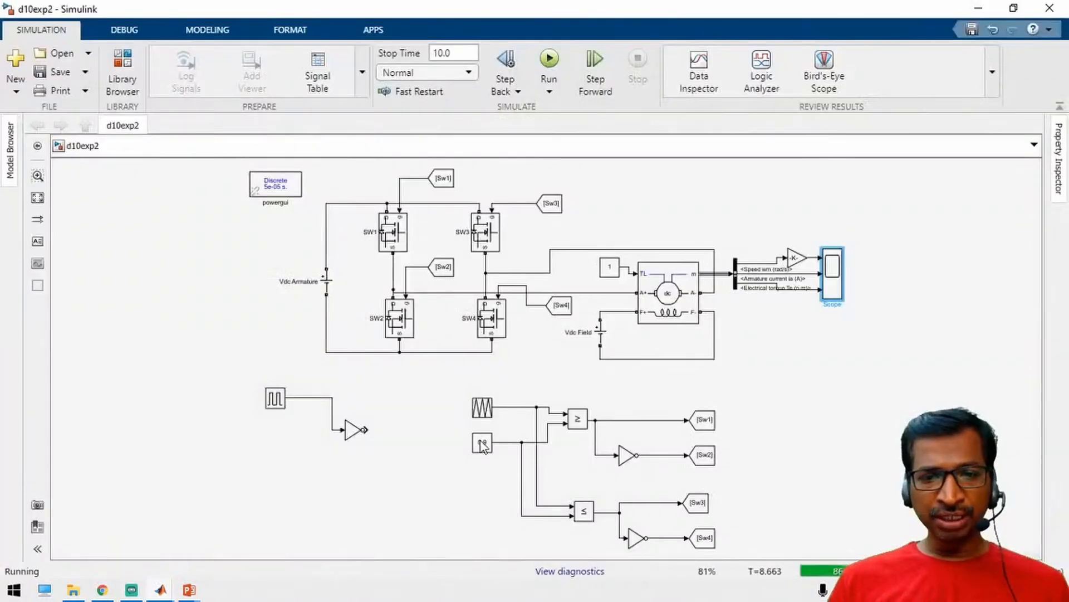
# Step: Set the value of the Constant block feeding the relational operators to 0.2
pyautogui.doubleClick(482, 441)
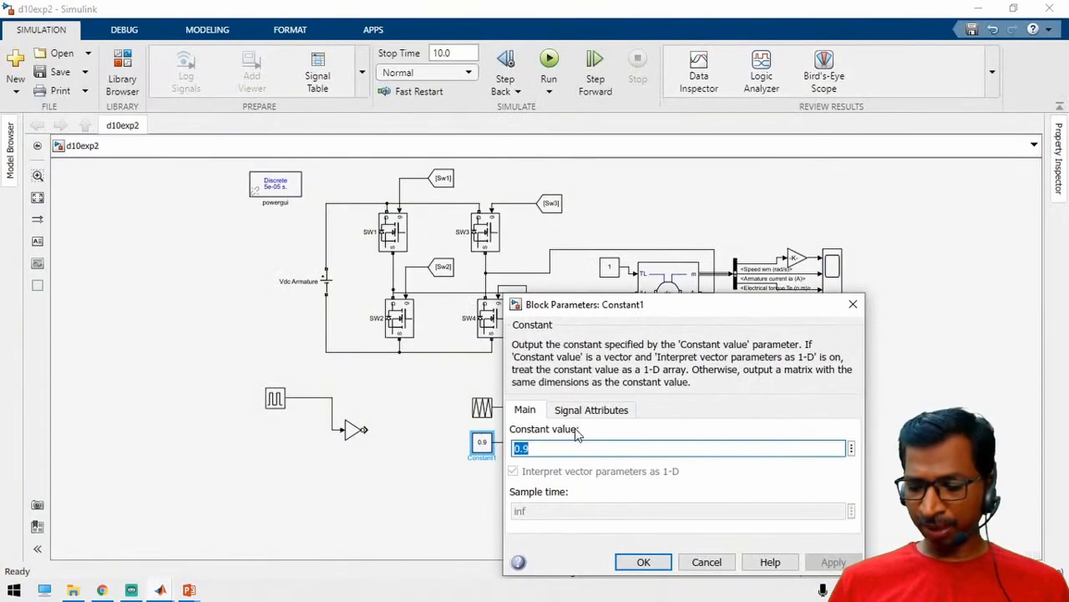
pyautogui.write('0.2')
pyautogui.press('Return')
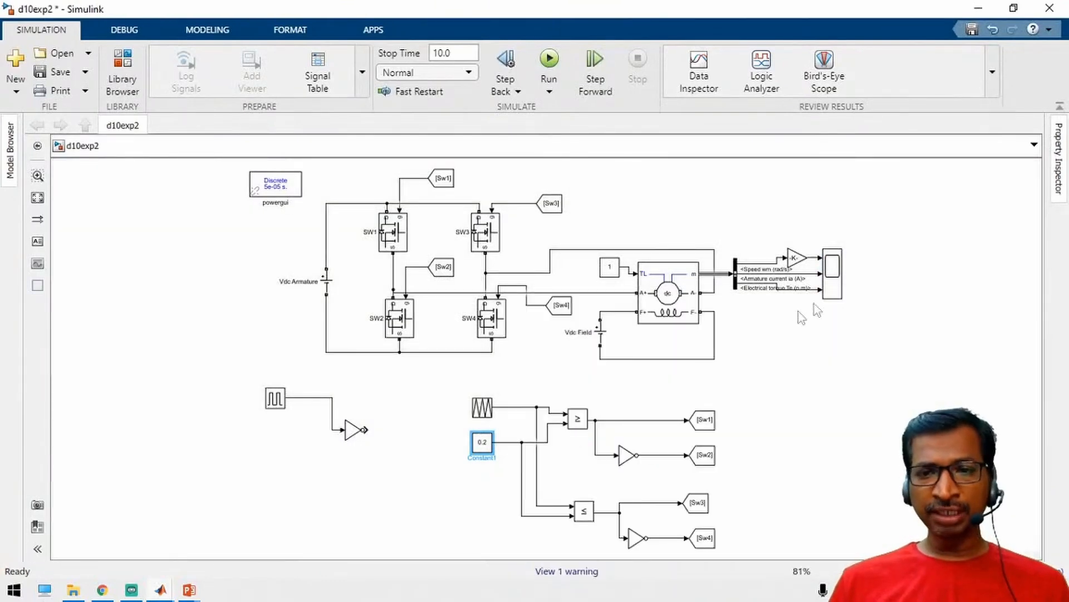
# Step: Rerun the simulation from the Scope and fit the axes to examine the motor waveforms for the 0.2 reference
pyautogui.doubleClick(839, 285)
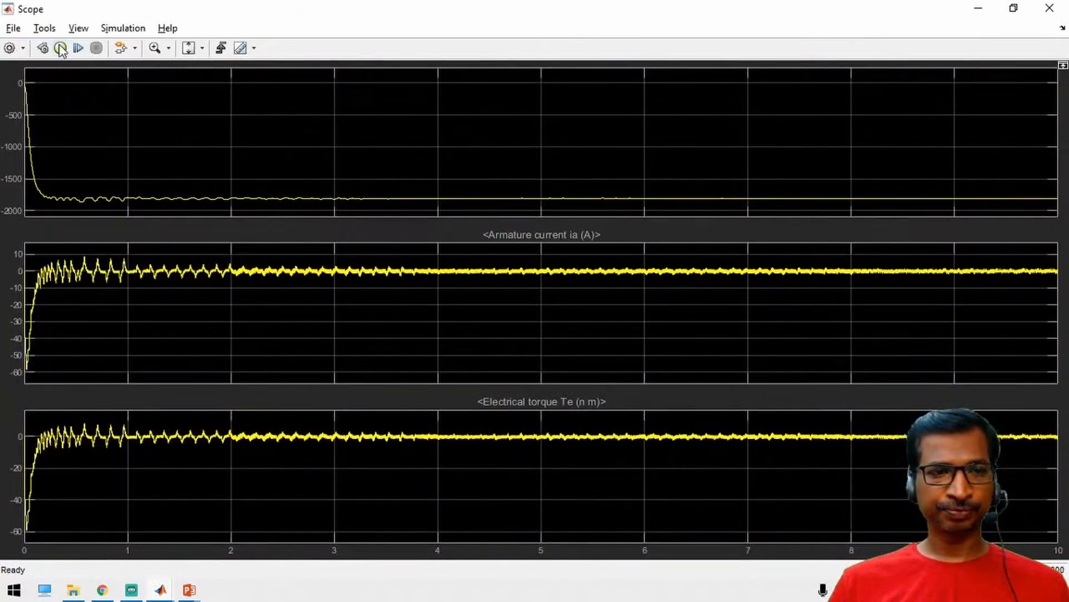
pyautogui.click(60, 48)
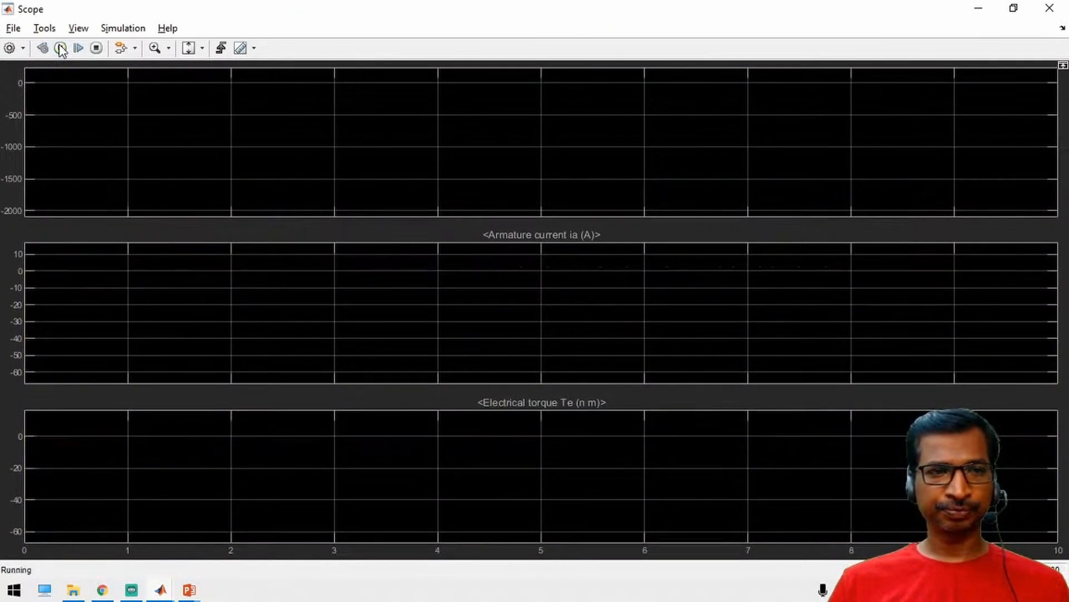
pyautogui.click(188, 48)
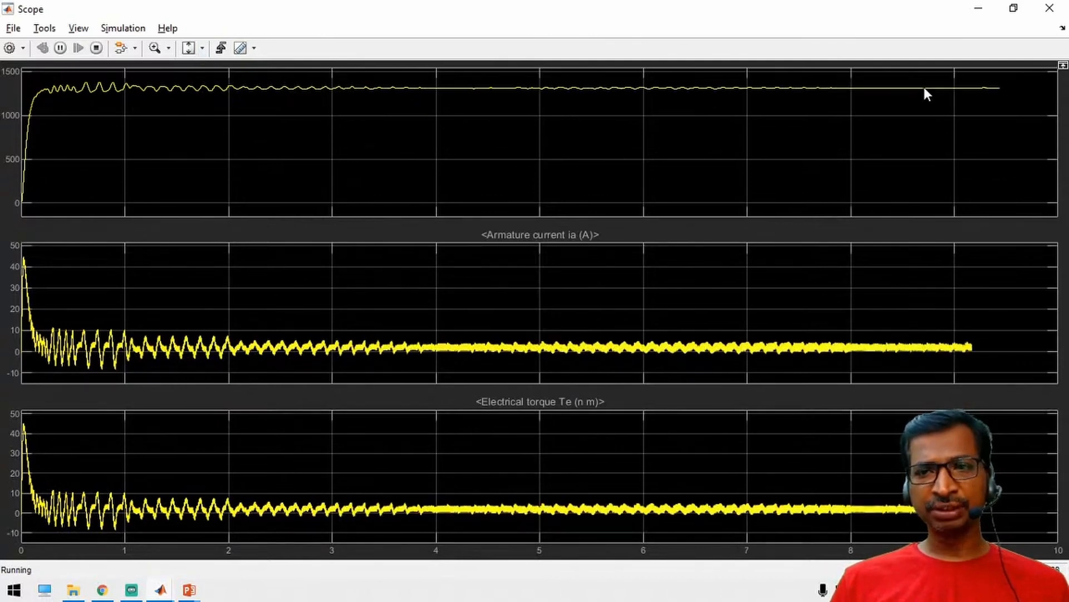
pyautogui.click(977, 12)
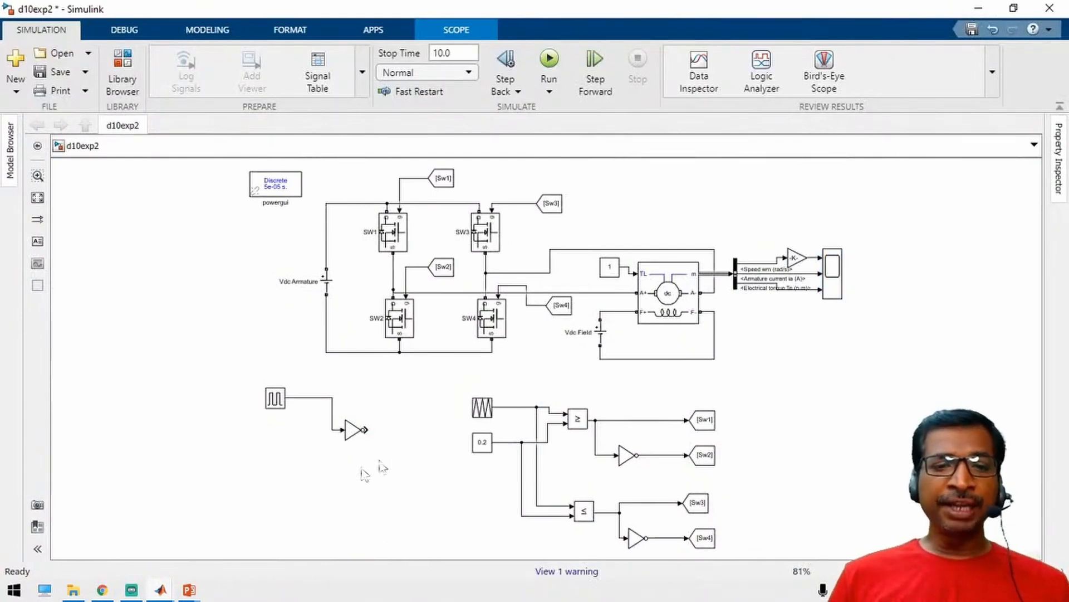
# Step: Move the pulse generator and its NOT gate further left, and shift the Sw1 to Sw4 Goto blocks right to make room
pyautogui.moveTo(213, 384); pyautogui.dragTo(243, 417)
pyautogui.click(365, 356)
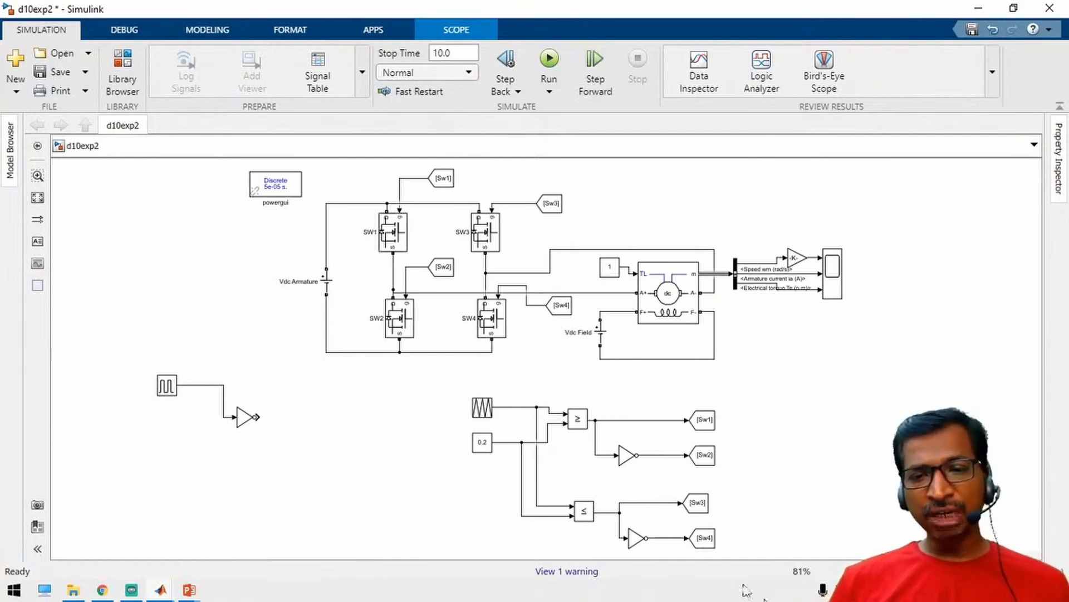
pyautogui.moveTo(786, 518); pyautogui.dragTo(694, 379)
pyautogui.moveTo(731, 468); pyautogui.dragTo(783, 286)
pyautogui.click(747, 509)
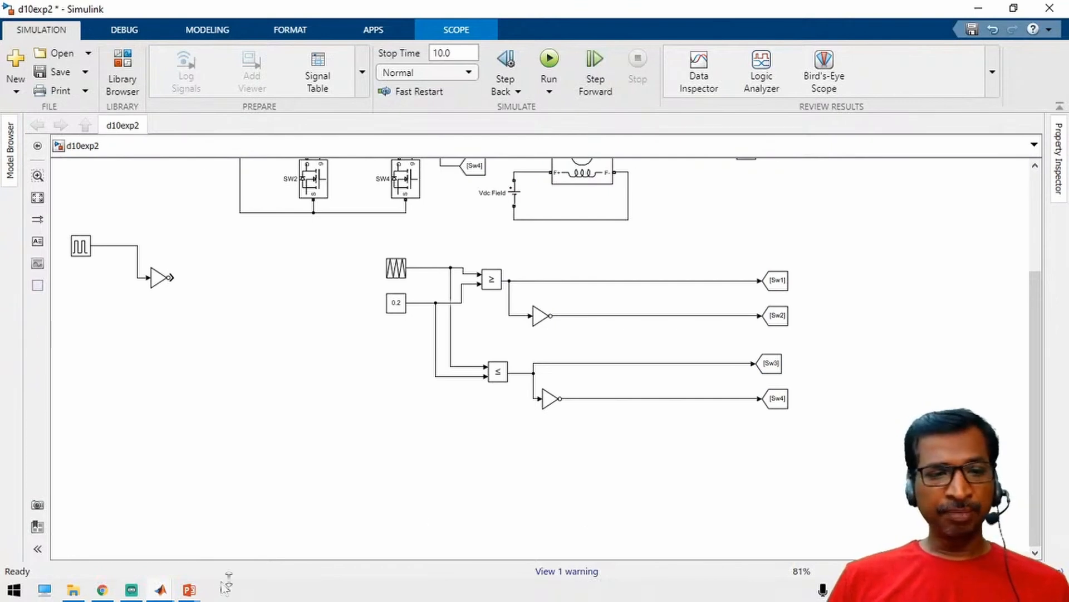
# Step: Switch to the PowerPoint slide show, turn the screen white and sketch an open three-sided outline in red ink
pyautogui.moveTo(190, 589)
pyautogui.click(253, 524)
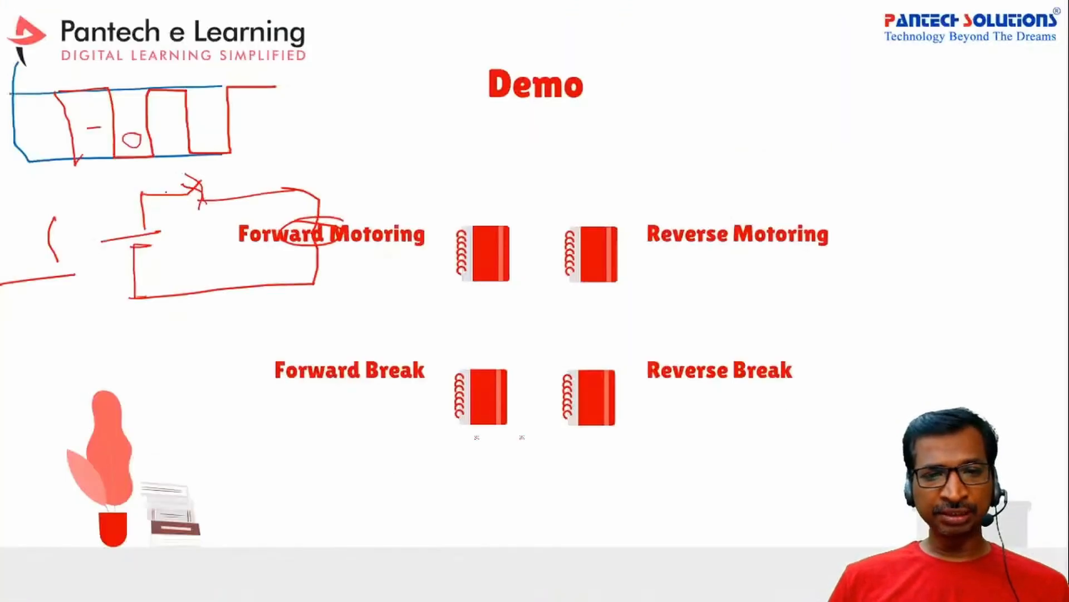
pyautogui.rightClick(557, 457)
pyautogui.moveTo(616, 370)
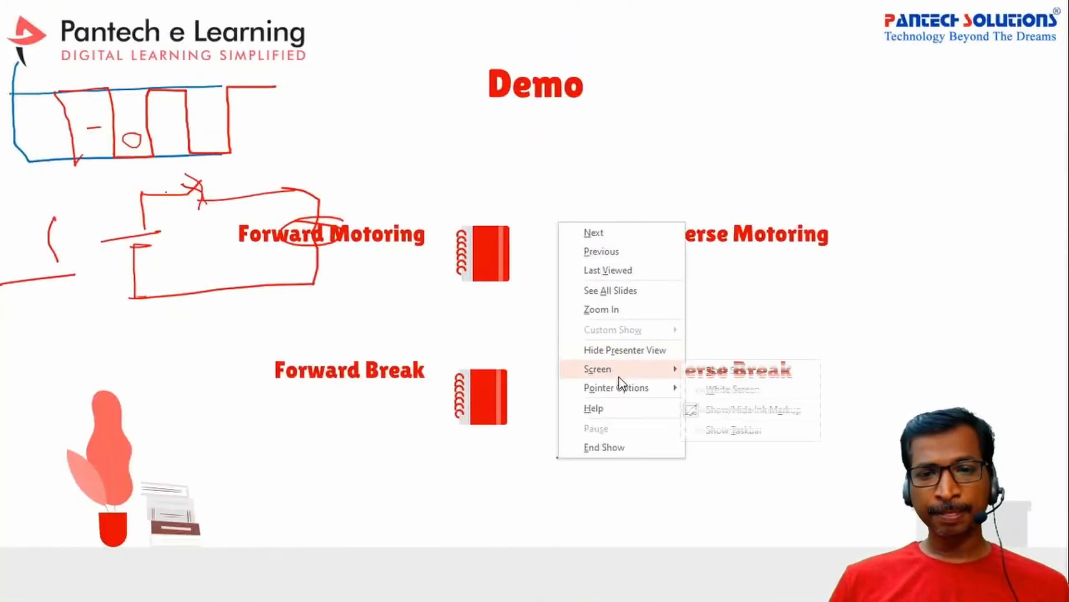
pyautogui.click(736, 389)
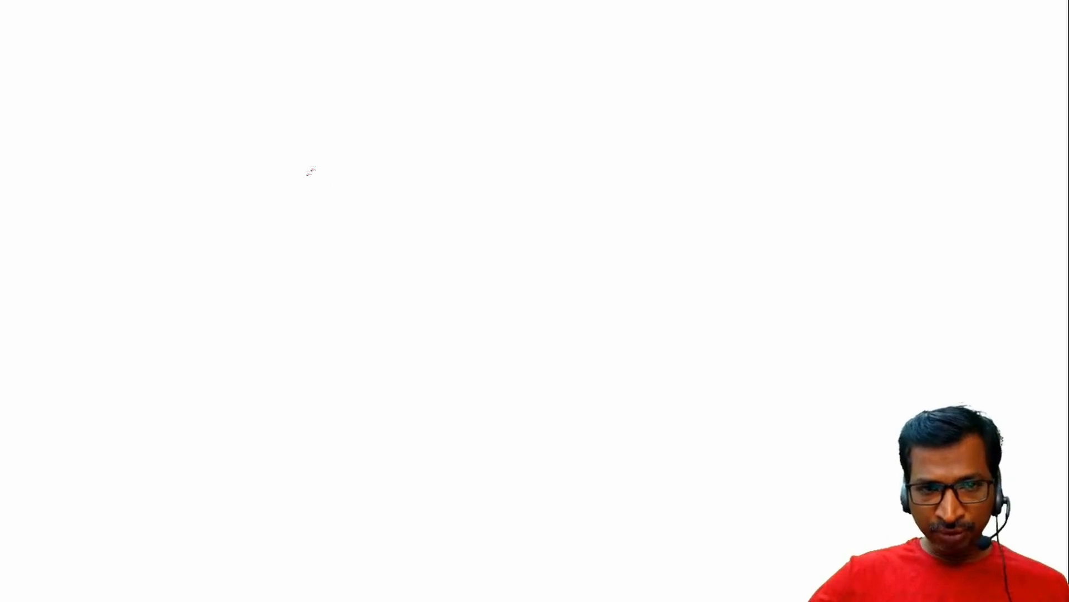
pyautogui.moveTo(231, 128)
pyautogui.mouseDown()
pyautogui.moveTo(394, 119)
pyautogui.moveTo(416, 215)
pyautogui.moveTo(252, 226)
pyautogui.mouseUp()
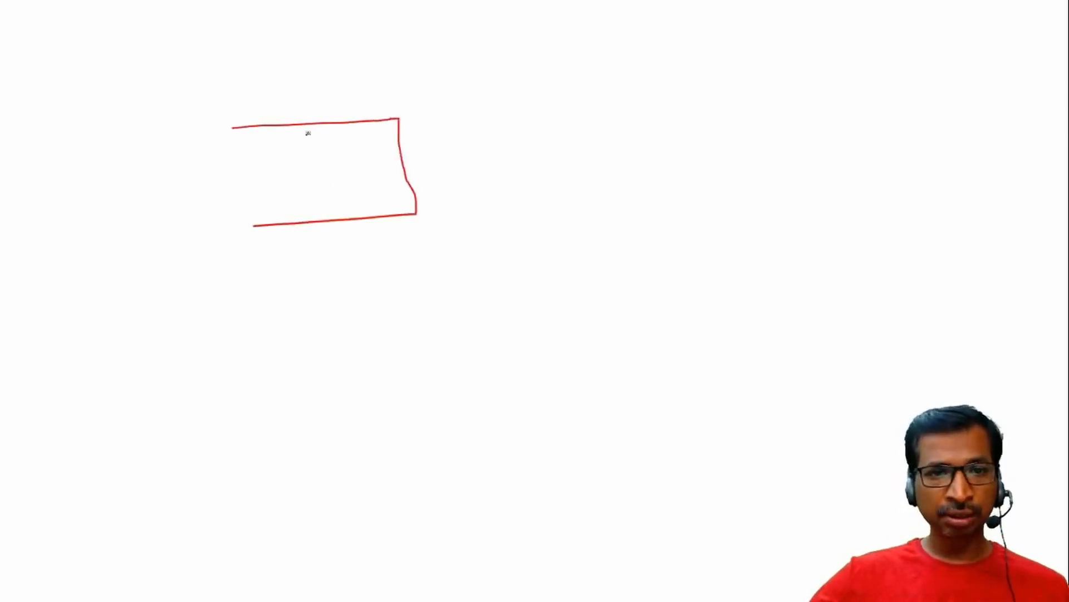
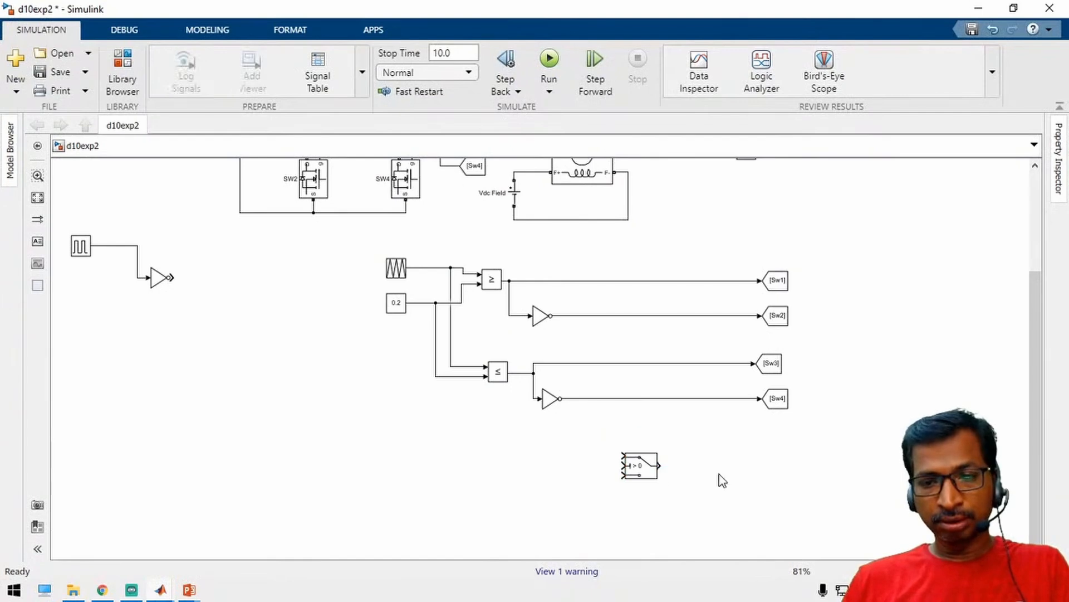
# Step: Delete the signal lines feeding the four Goto blocks and connect the Switch block's output to the Sw1 Goto block
pyautogui.moveTo(665, 250); pyautogui.dragTo(707, 449)
pyautogui.press('Delete')
pyautogui.moveTo(648, 472); pyautogui.dragTo(762, 281)
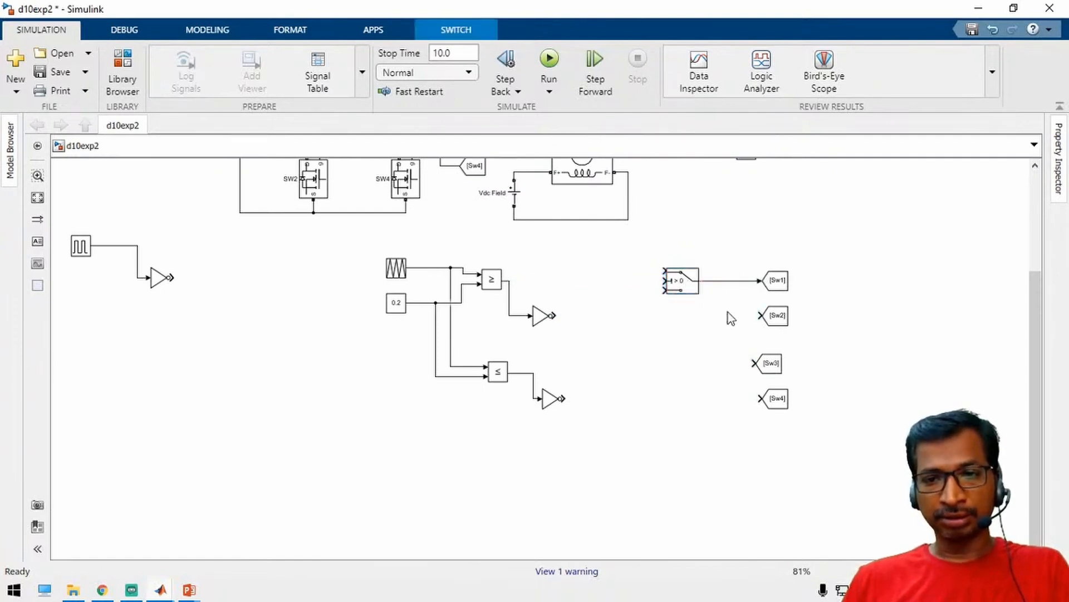
# Step: Place copies of the Switch block beneath the first and connect their outputs to the Sw2, Sw3 and Sw4 Goto blocks
pyautogui.moveTo(688, 288); pyautogui.dragTo(760, 315)
pyautogui.moveTo(698, 322); pyautogui.dragTo(696, 364)
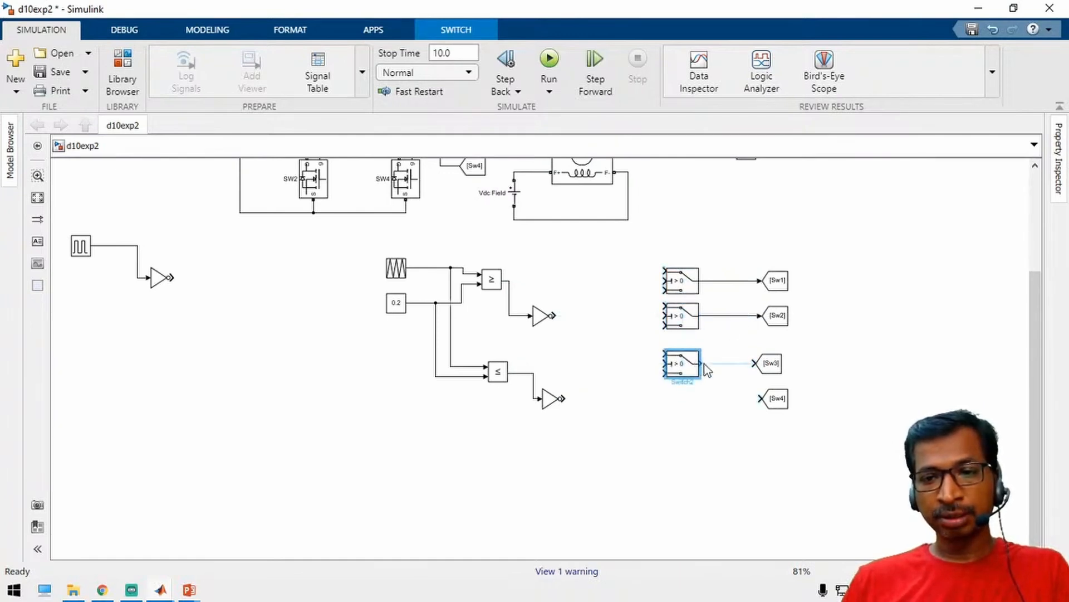
pyautogui.click(772, 369)
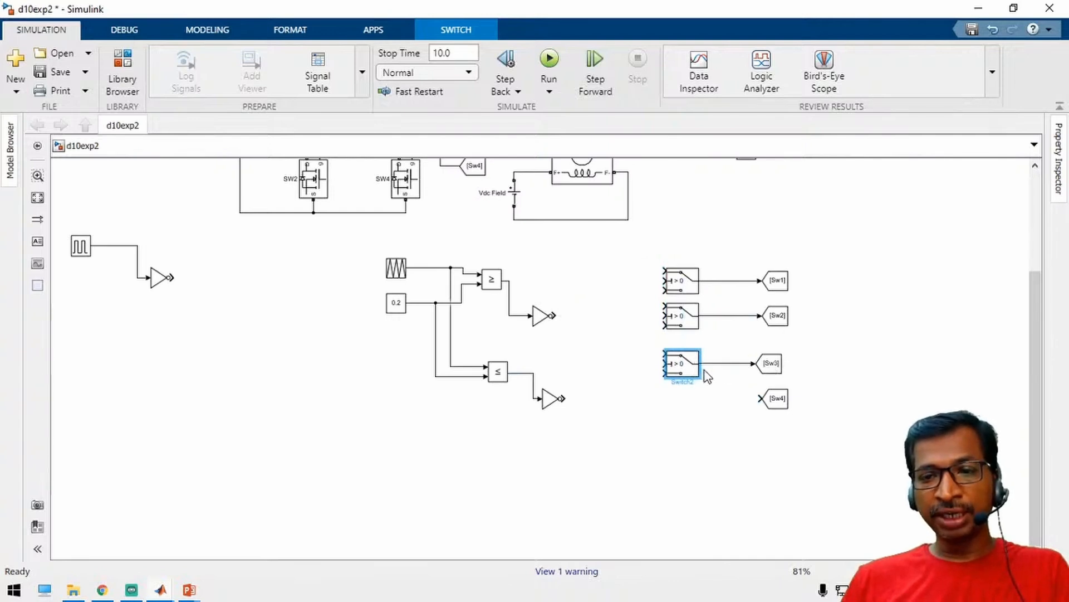
pyautogui.moveTo(694, 368); pyautogui.dragTo(759, 398)
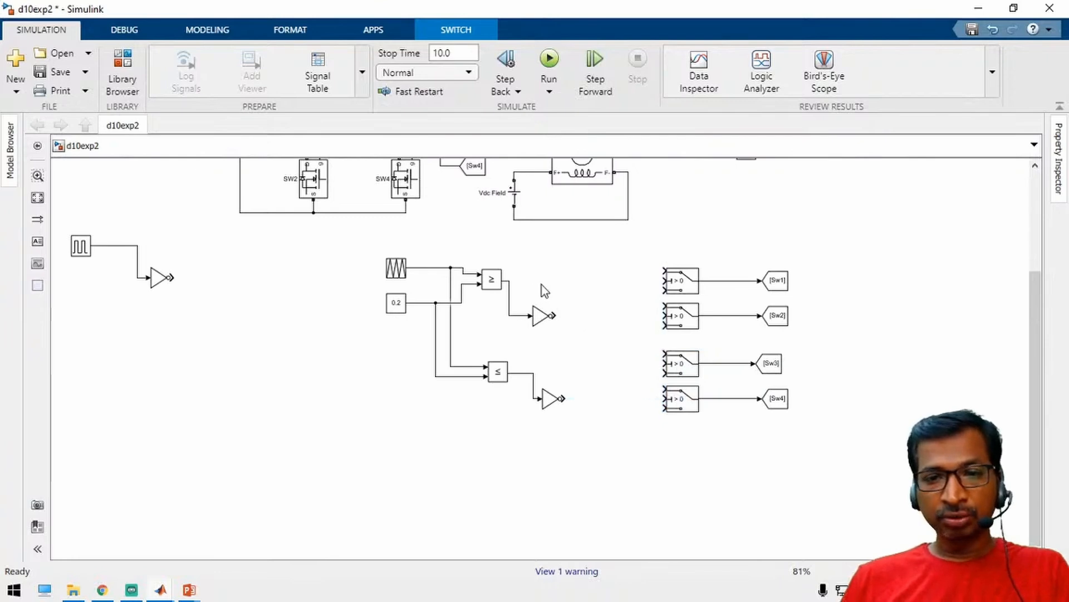
# Step: Wire the two relational operator outputs and their NOT gate outputs to the first inputs of the four Switch blocks
pyautogui.moveTo(510, 280); pyautogui.dragTo(664, 271)
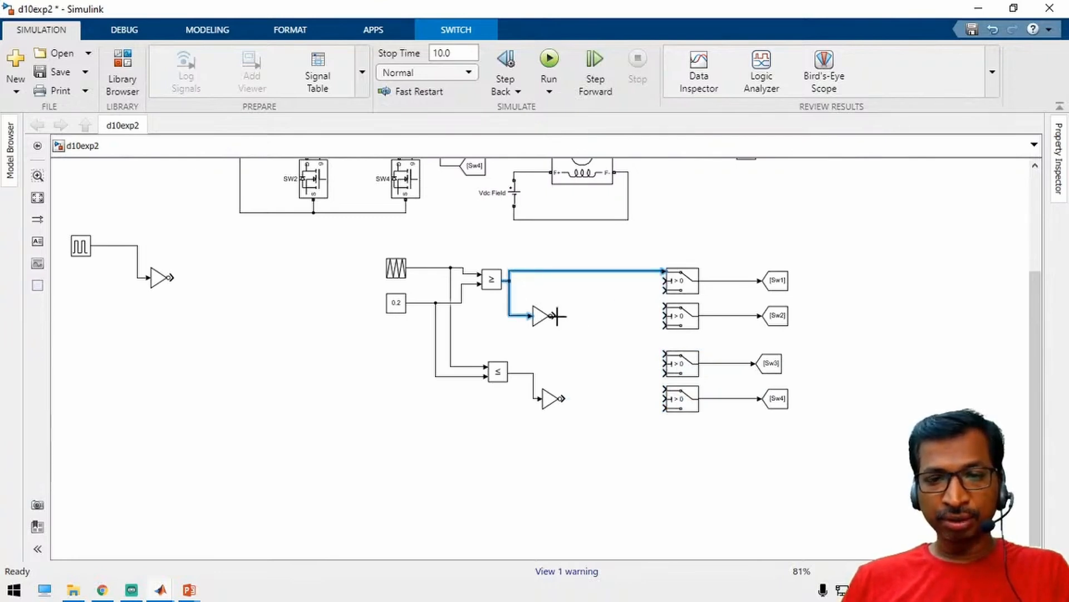
pyautogui.moveTo(557, 317); pyautogui.dragTo(665, 307)
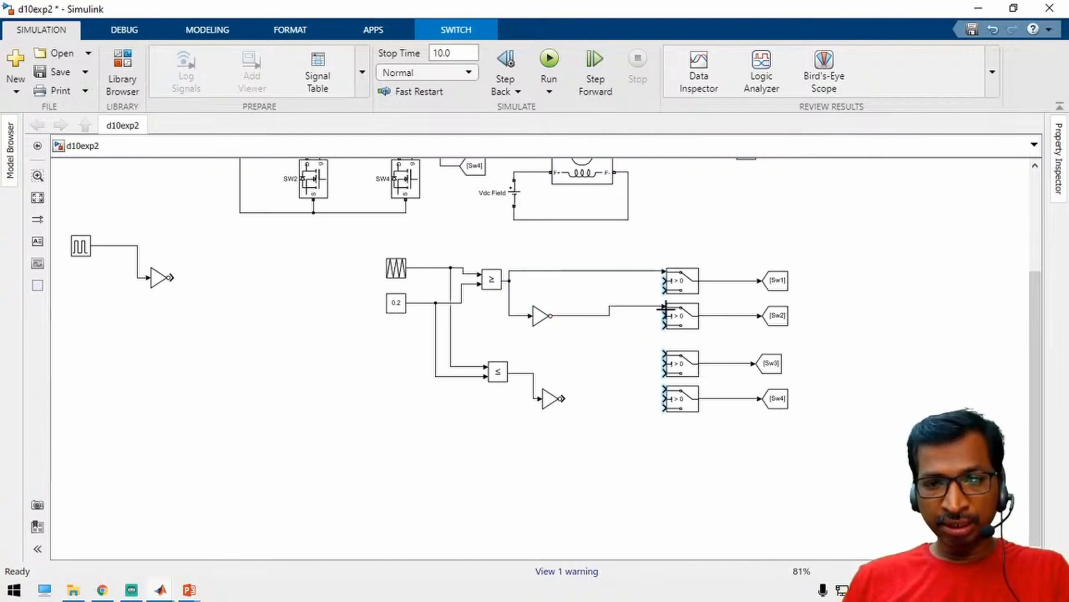
pyautogui.moveTo(530, 373); pyautogui.dragTo(664, 354)
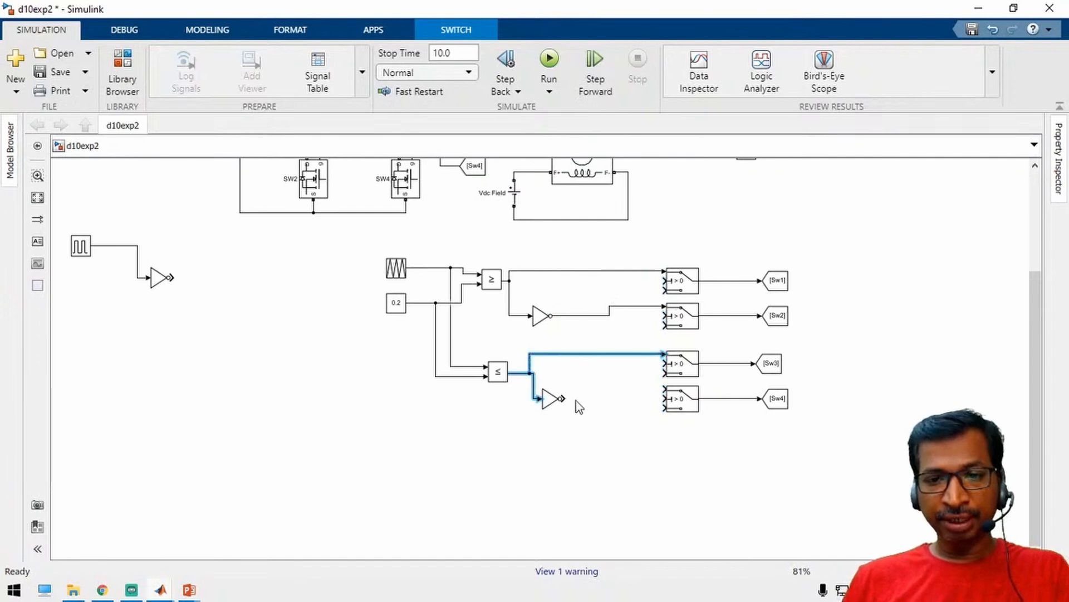
pyautogui.moveTo(564, 399); pyautogui.dragTo(665, 390)
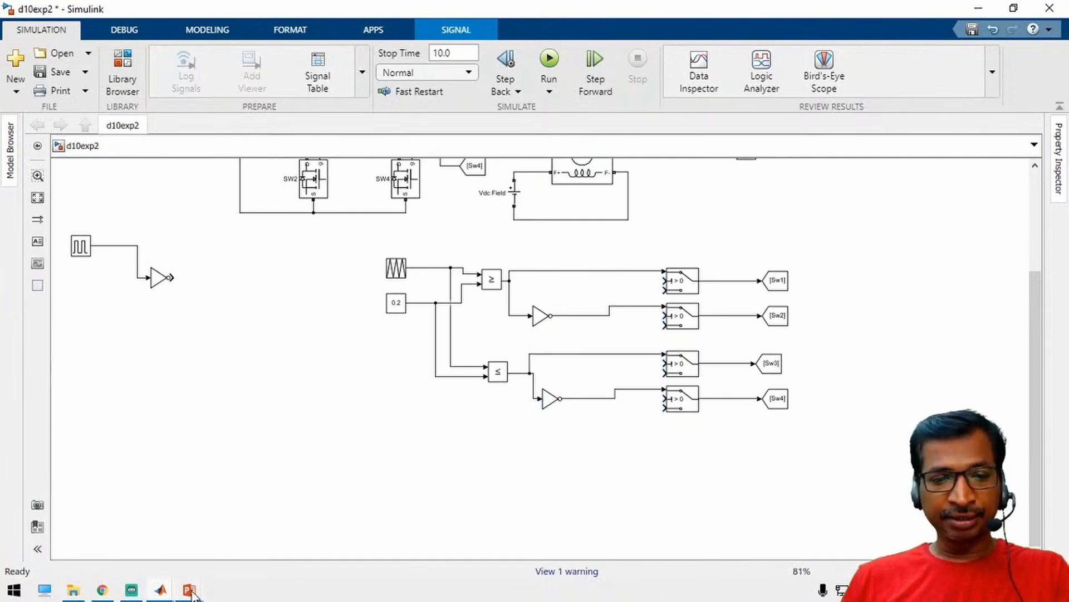
# Step: Switch to the PowerPoint slide show and circle the first input's label in the Switch block sketch
pyautogui.moveTo(191, 590)
pyautogui.click(270, 527)
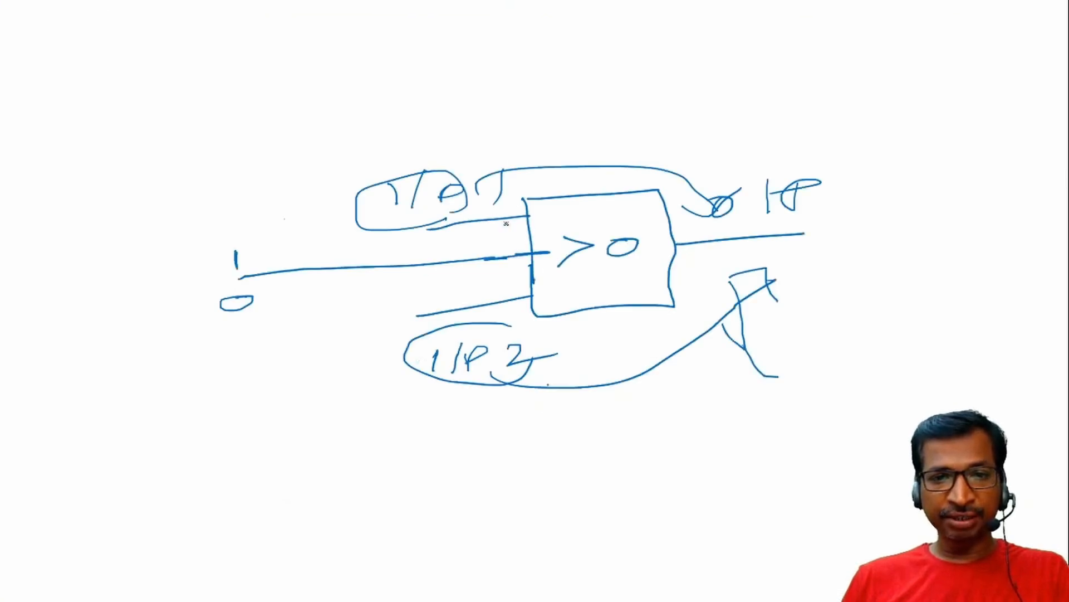
pyautogui.moveTo(523, 231)
pyautogui.mouseDown()
pyautogui.moveTo(398, 168)
pyautogui.moveTo(448, 135)
pyautogui.moveTo(520, 239)
pyautogui.mouseUp()
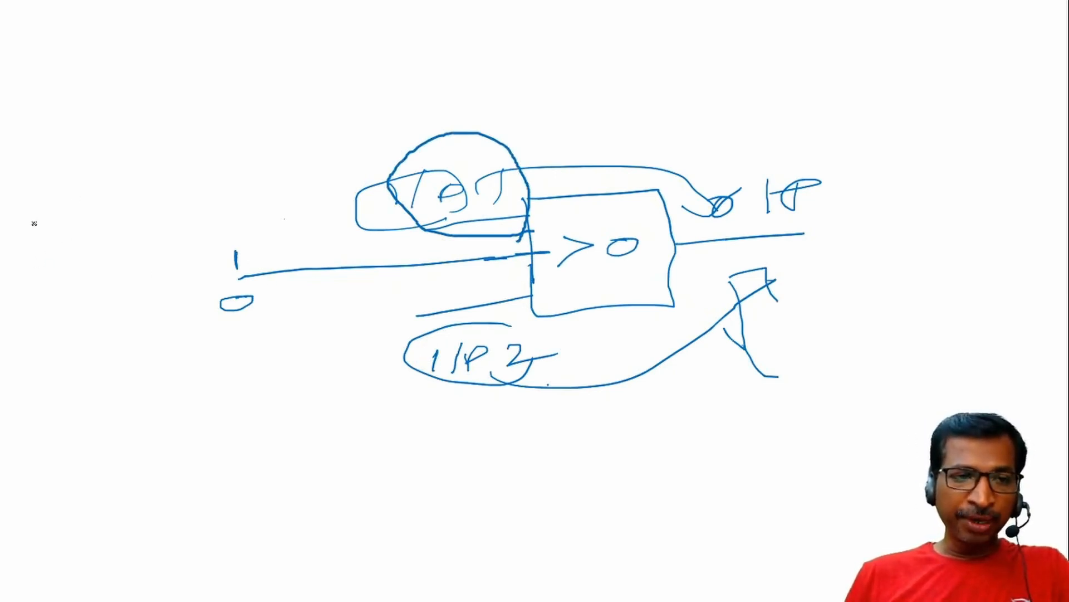
# Step: Write "M = 1" beside the sketch's control input and draw curves from the first and second inputs to the output
pyautogui.moveTo(34, 256)
pyautogui.mouseDown()
pyautogui.moveTo(31, 200)
pyautogui.moveTo(63, 180)
pyautogui.moveTo(76, 268)
pyautogui.mouseUp()
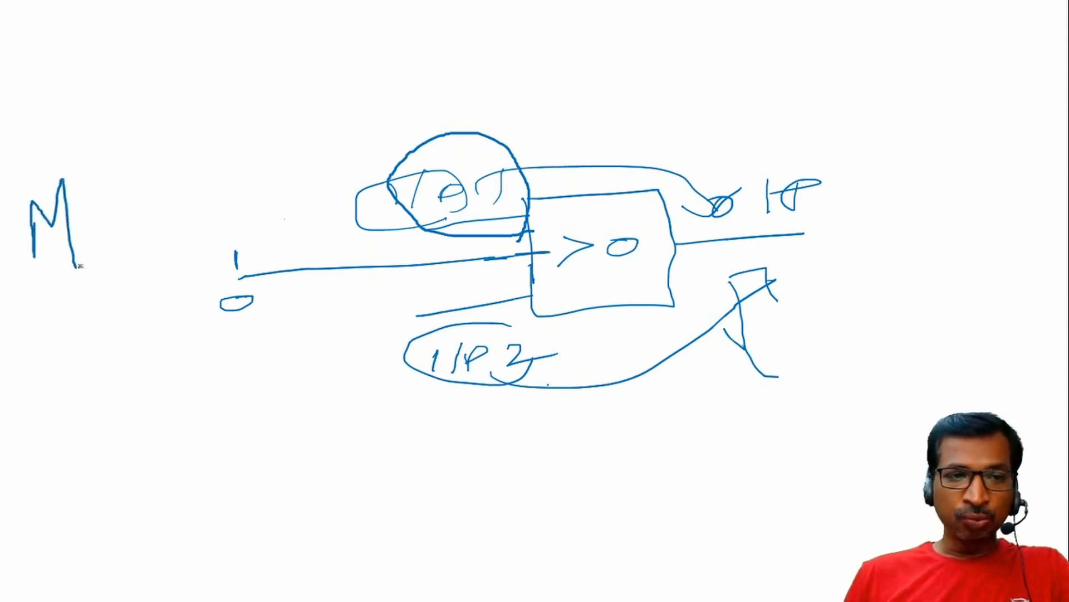
pyautogui.moveTo(109, 228); pyautogui.dragTo(140, 219)
pyautogui.moveTo(134, 214); pyautogui.dragTo(148, 210)
pyautogui.moveTo(150, 181); pyautogui.dragTo(159, 230)
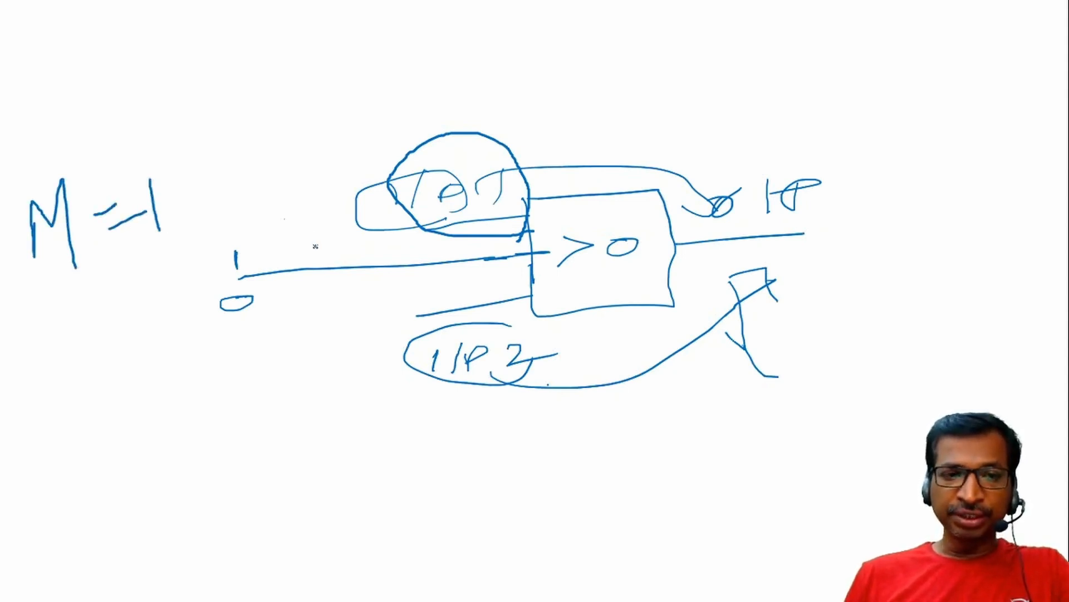
pyautogui.moveTo(454, 193)
pyautogui.mouseDown()
pyautogui.moveTo(557, 105)
pyautogui.moveTo(745, 155)
pyautogui.moveTo(766, 225)
pyautogui.mouseUp()
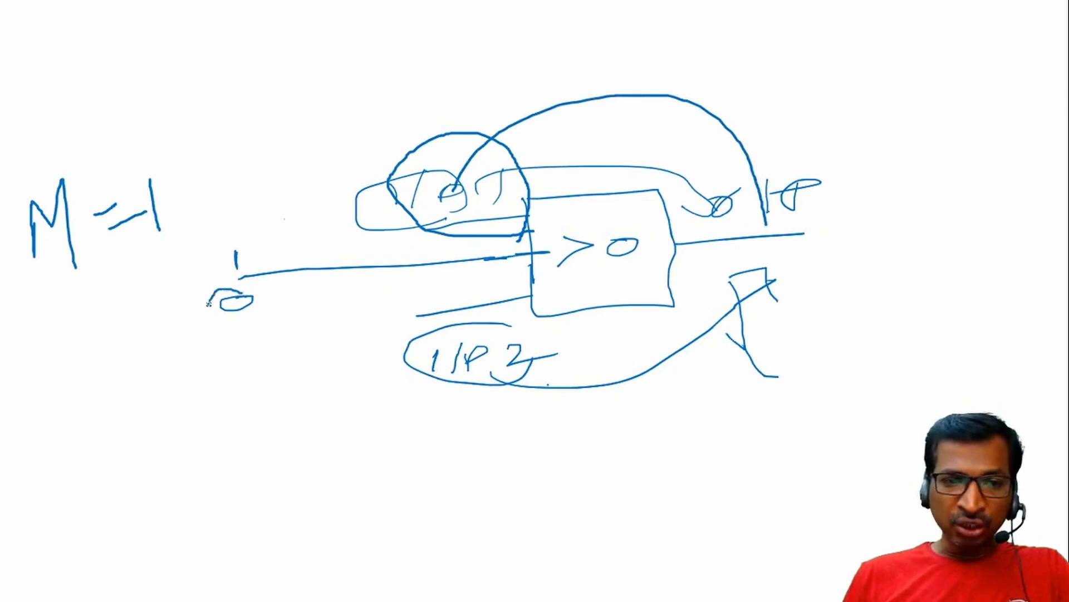
pyautogui.moveTo(455, 322)
pyautogui.mouseDown()
pyautogui.moveTo(445, 393)
pyautogui.moveTo(512, 303)
pyautogui.moveTo(522, 359)
pyautogui.moveTo(719, 281)
pyautogui.moveTo(748, 242)
pyautogui.mouseUp()
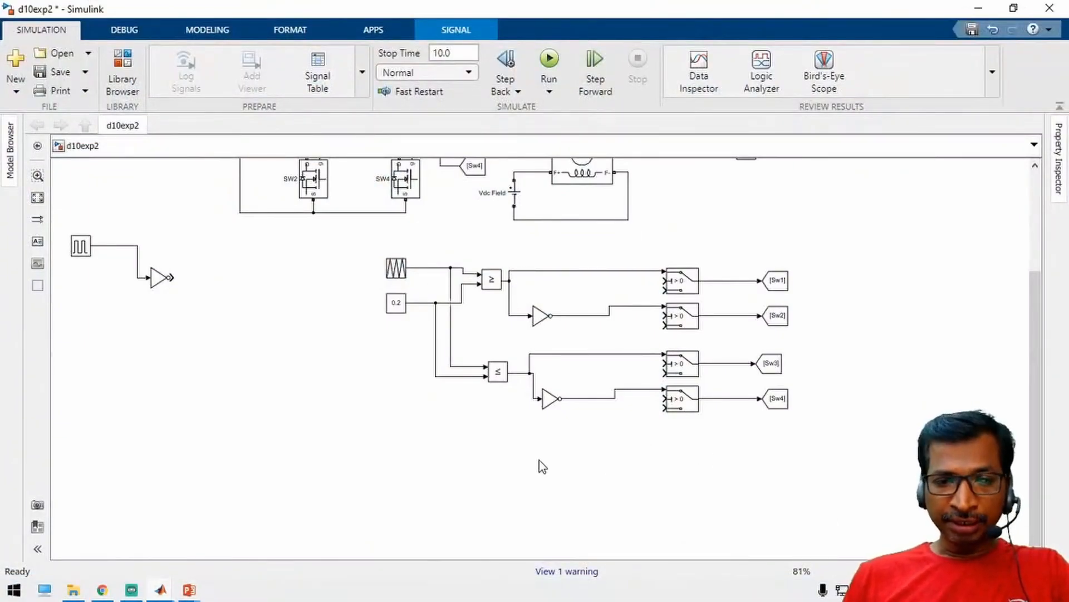
# Step: Add a Constant block with value 1 beneath the PWM gate-signal logic
pyautogui.doubleClick(430, 473)
pyautogui.write('c')
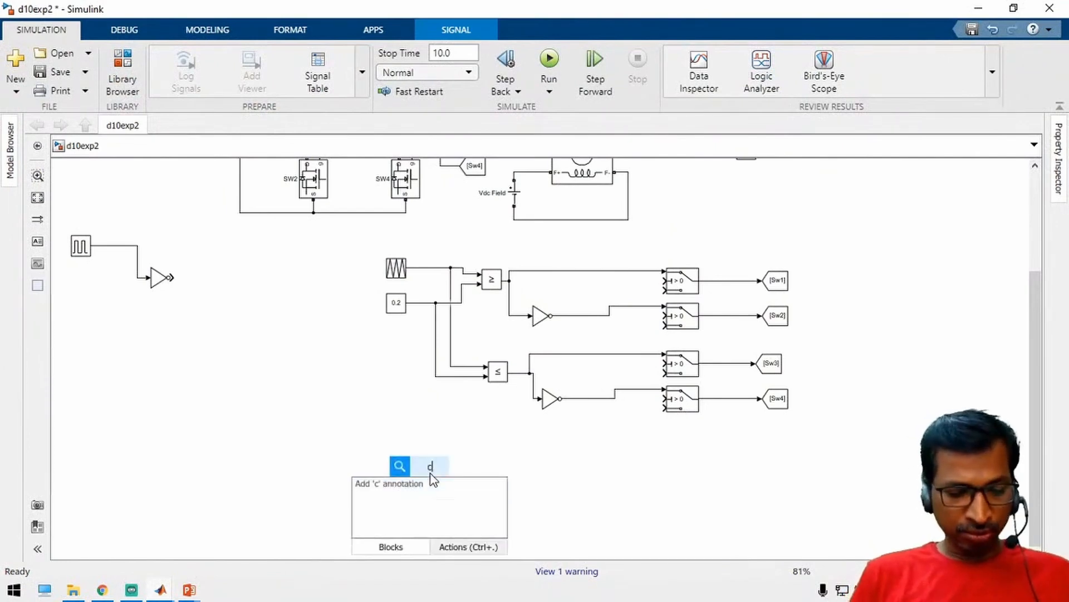
pyautogui.write('ons')
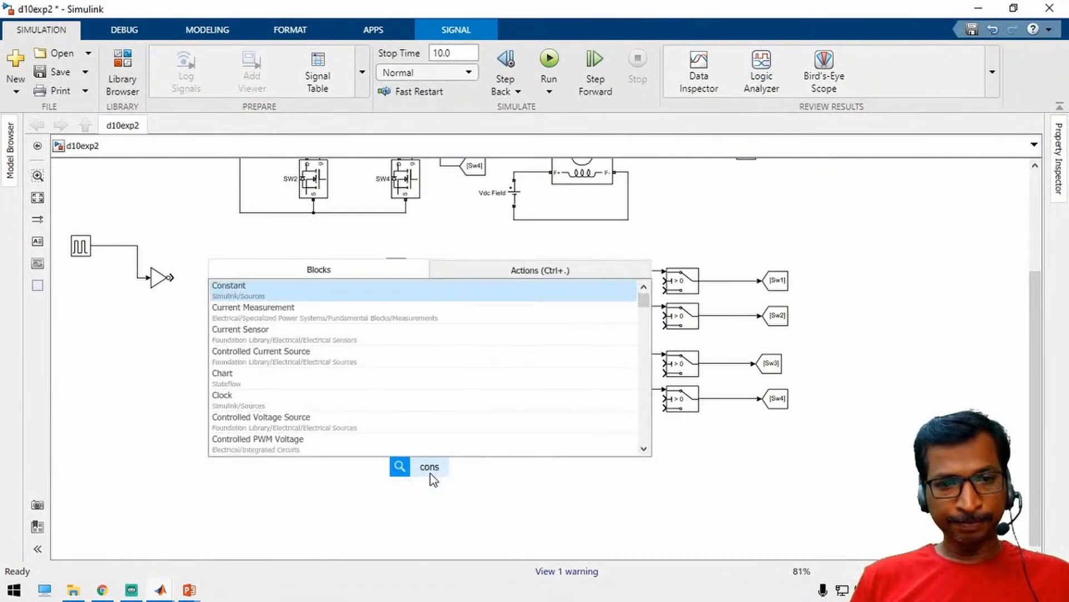
pyautogui.press('Return')
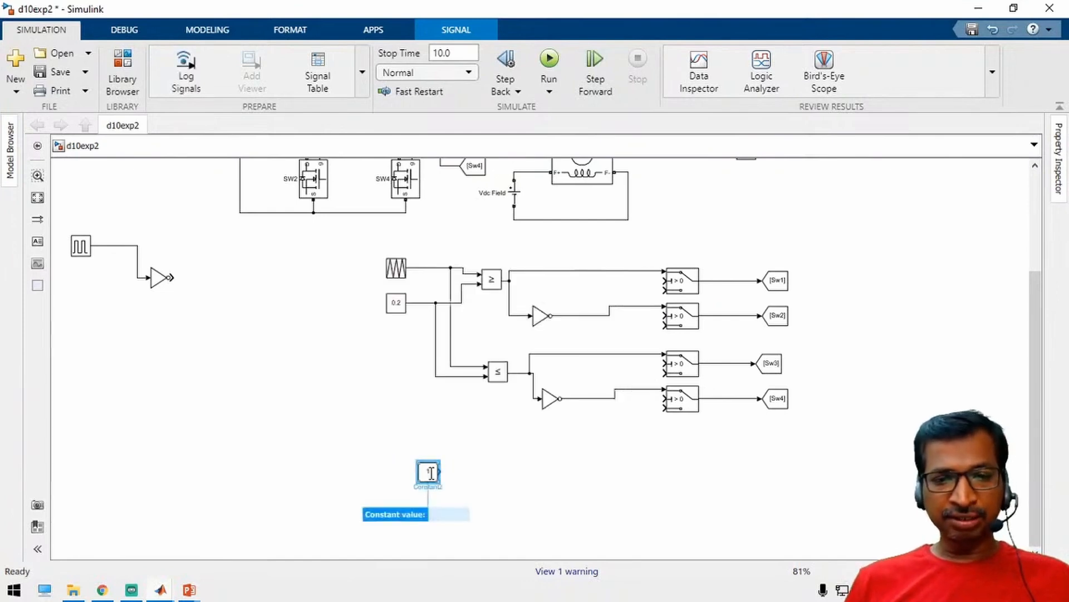
pyautogui.click(527, 471)
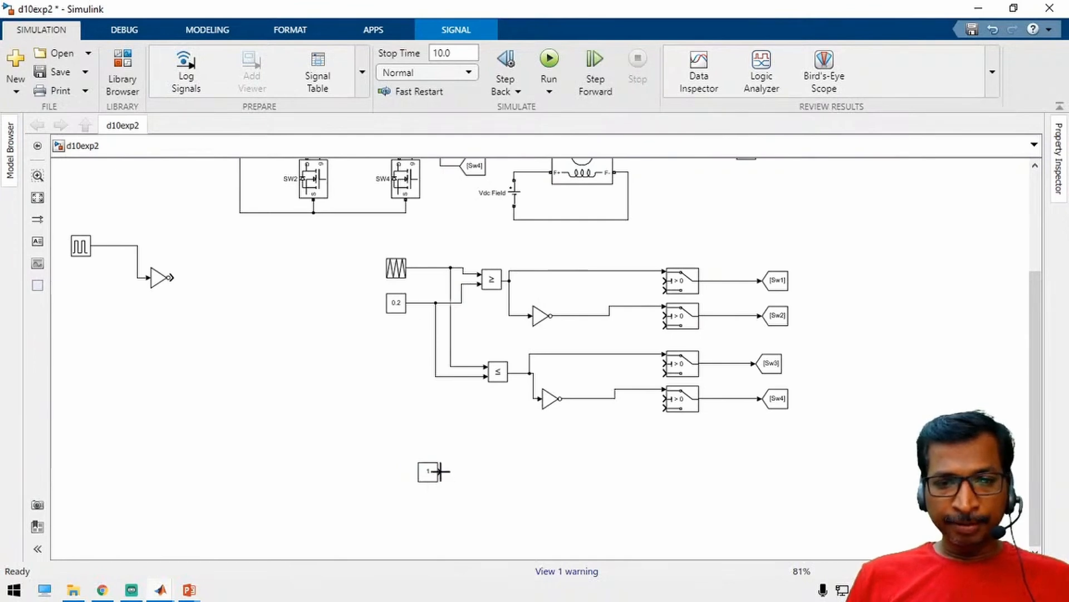
# Step: Wire the new Constant block to the middle control inputs of all four Switch blocks
pyautogui.moveTo(432, 474); pyautogui.dragTo(657, 281)
pyautogui.click(680, 308)
pyautogui.click(685, 282)
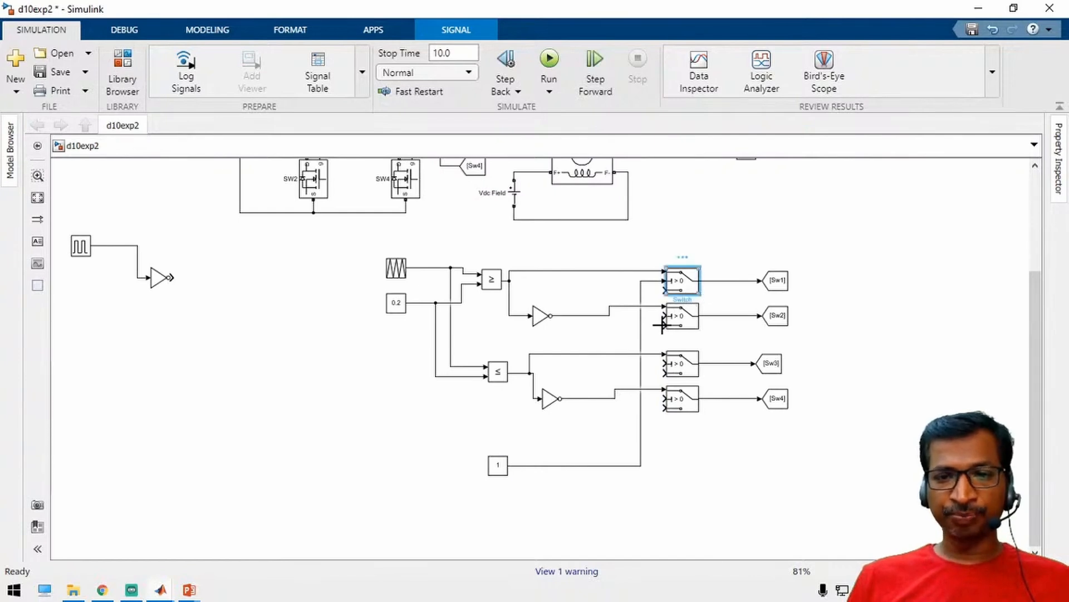
pyautogui.moveTo(663, 316); pyautogui.dragTo(641, 315)
pyautogui.moveTo(662, 364); pyautogui.dragTo(645, 365)
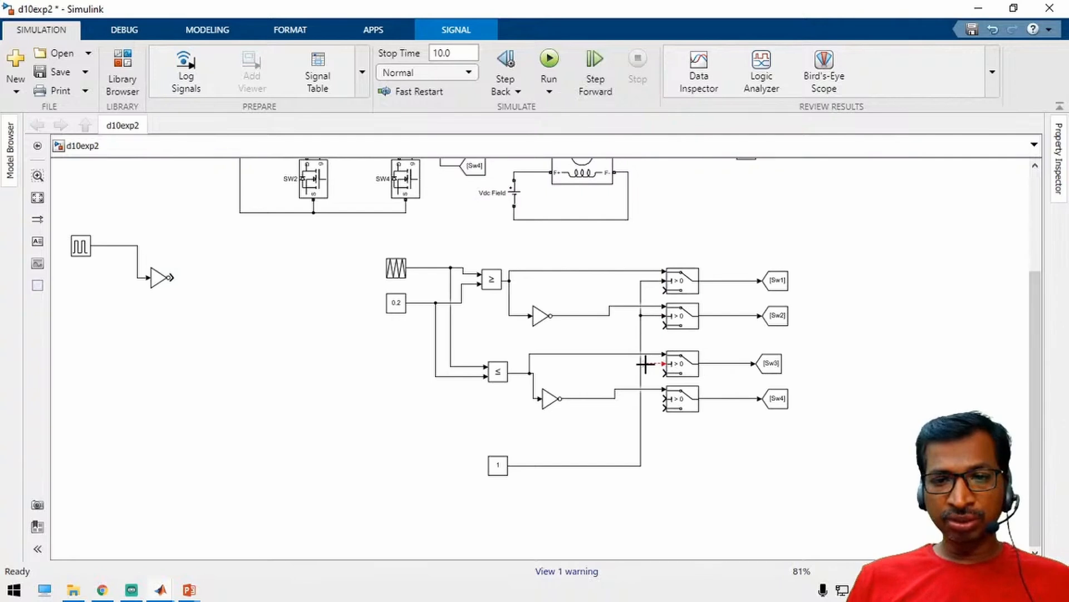
pyautogui.moveTo(672, 401); pyautogui.dragTo(640, 399)
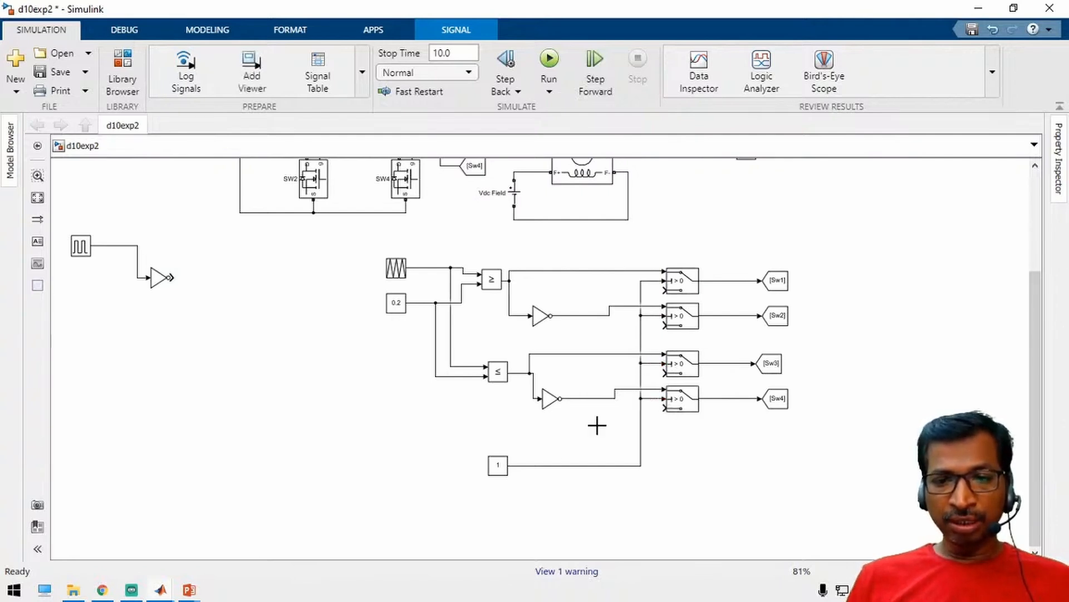
# Step: Set the Constant block feeding the Switch control inputs to 0
pyautogui.click(499, 465)
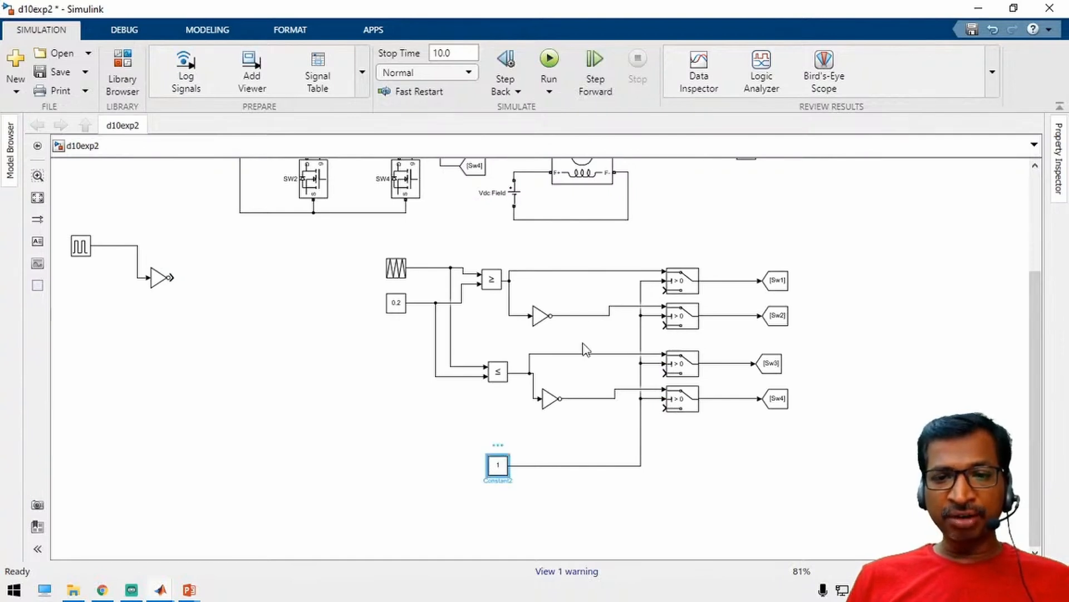
pyautogui.moveTo(596, 233); pyautogui.dragTo(607, 417)
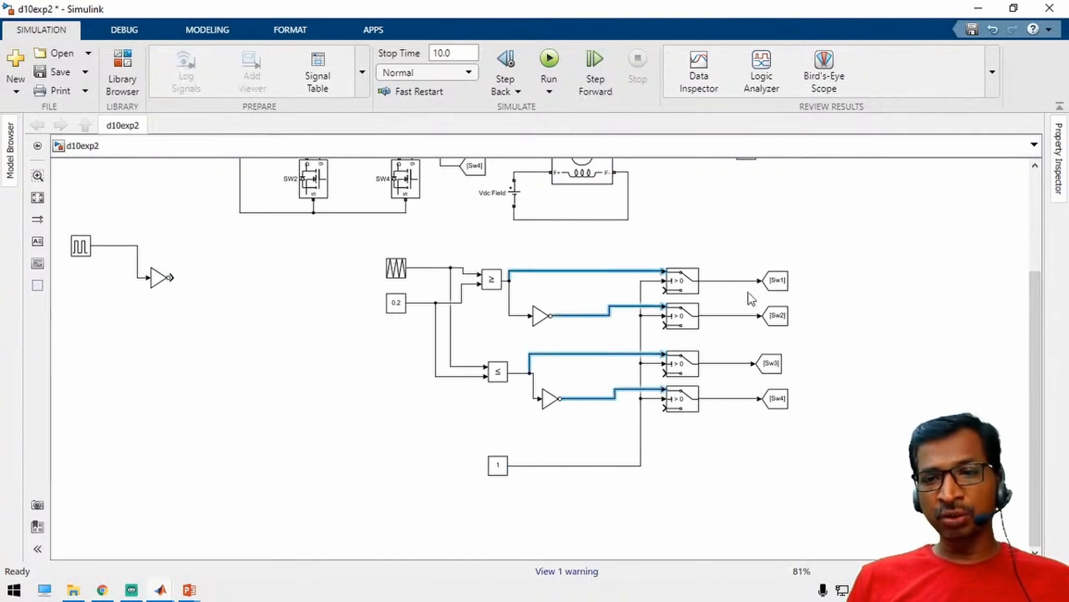
pyautogui.click(707, 483)
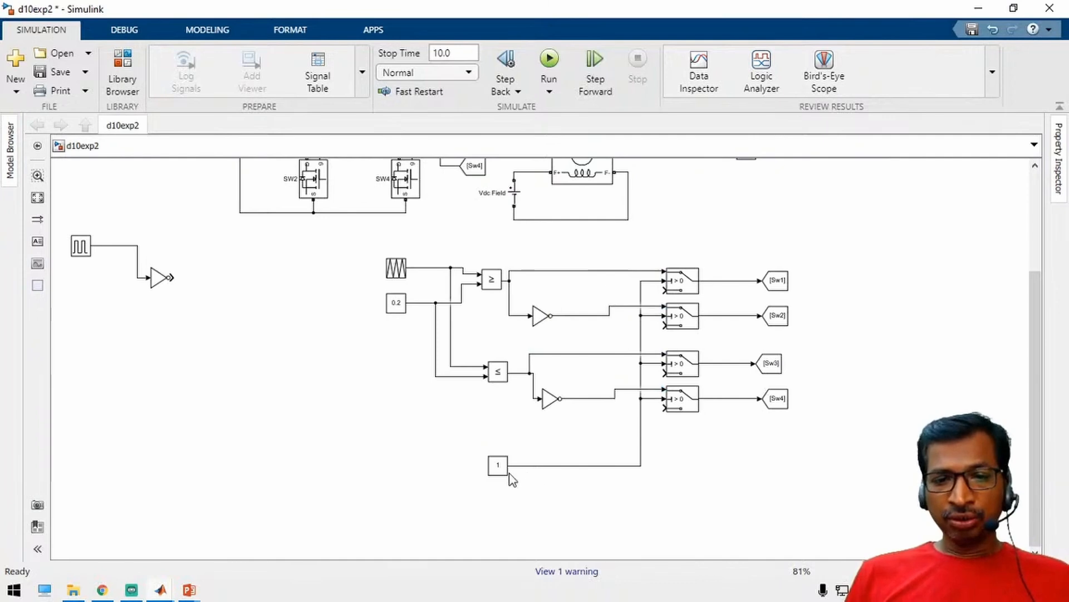
pyautogui.doubleClick(500, 474)
pyautogui.write('0')
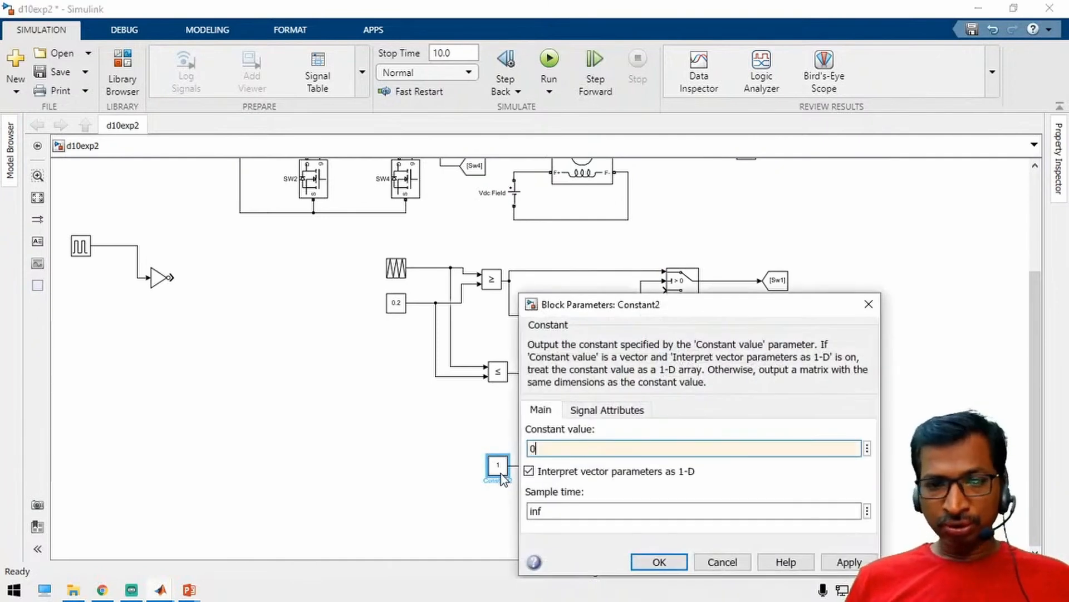
pyautogui.press('Return')
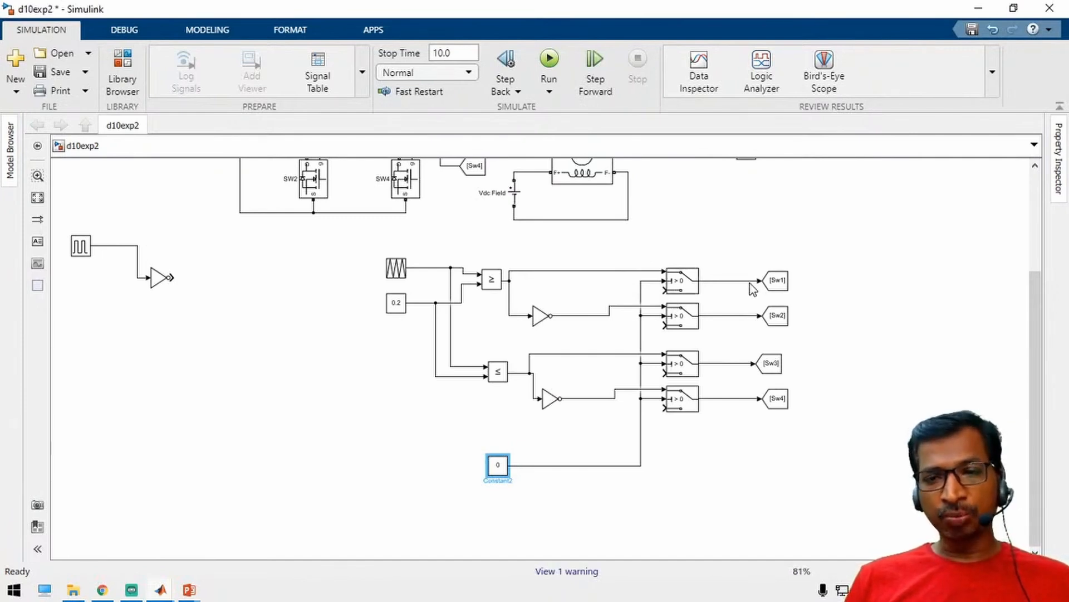
# Step: Review the control line feeding the four Switch blocks and the SW1 to SW4 converter circuit
pyautogui.moveTo(640, 429)
pyautogui.mouseDown()
pyautogui.moveTo(631, 429)
pyautogui.moveTo(640, 426)
pyautogui.mouseUp()
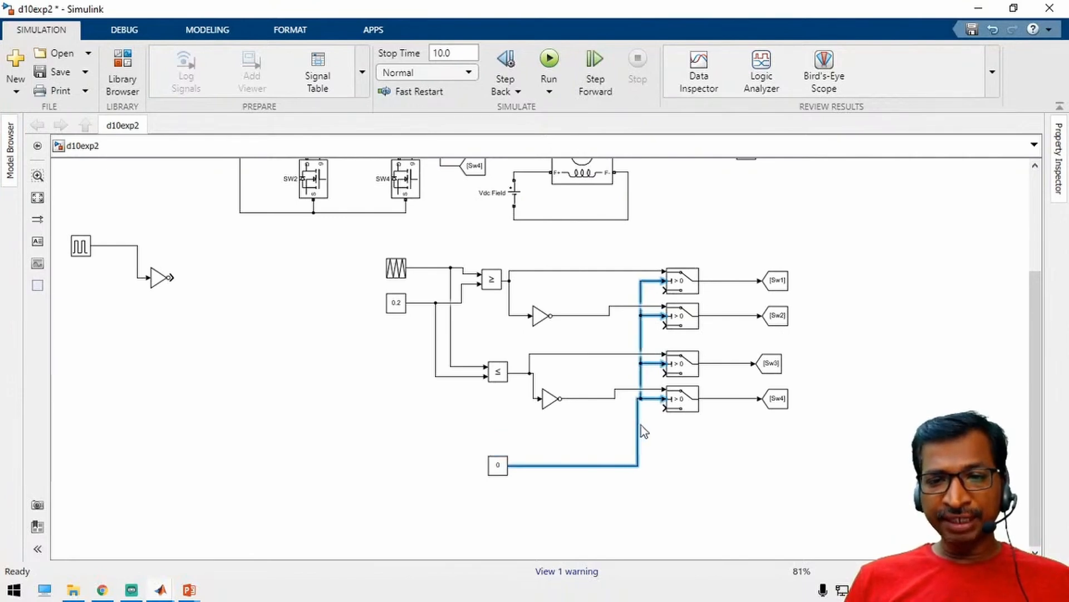
pyautogui.click(680, 496)
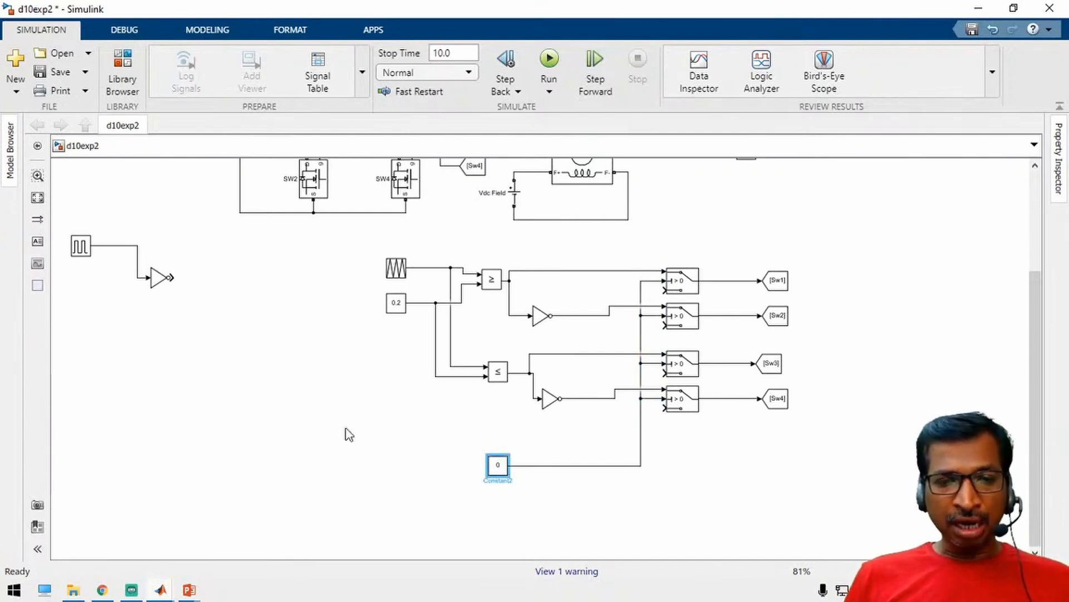
pyautogui.click(301, 334)
pyautogui.moveTo(314, 256); pyautogui.dragTo(313, 327)
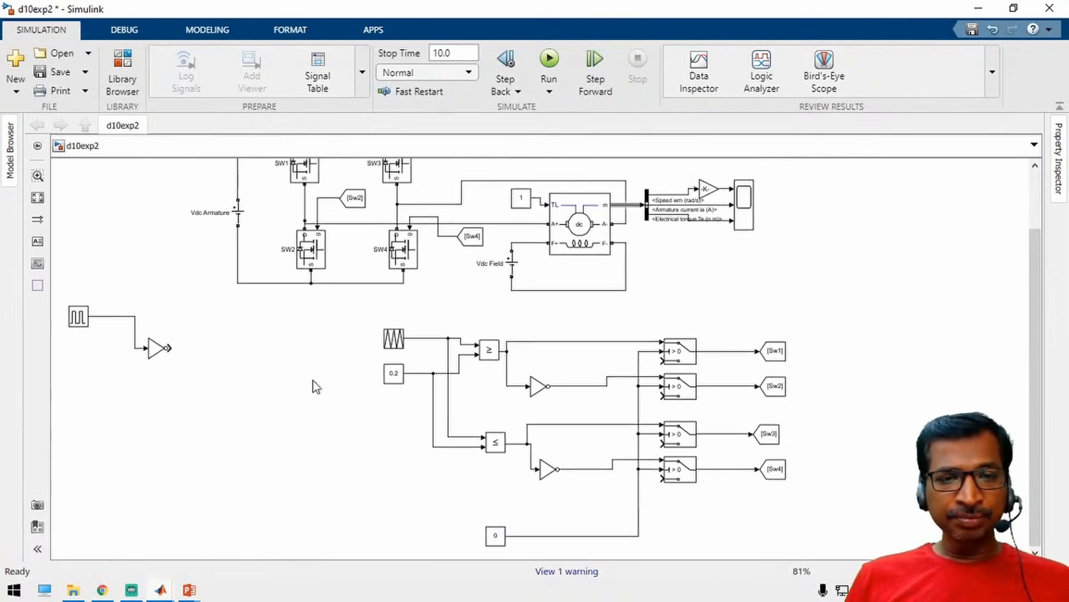
pyautogui.scroll(5, 313, 319)
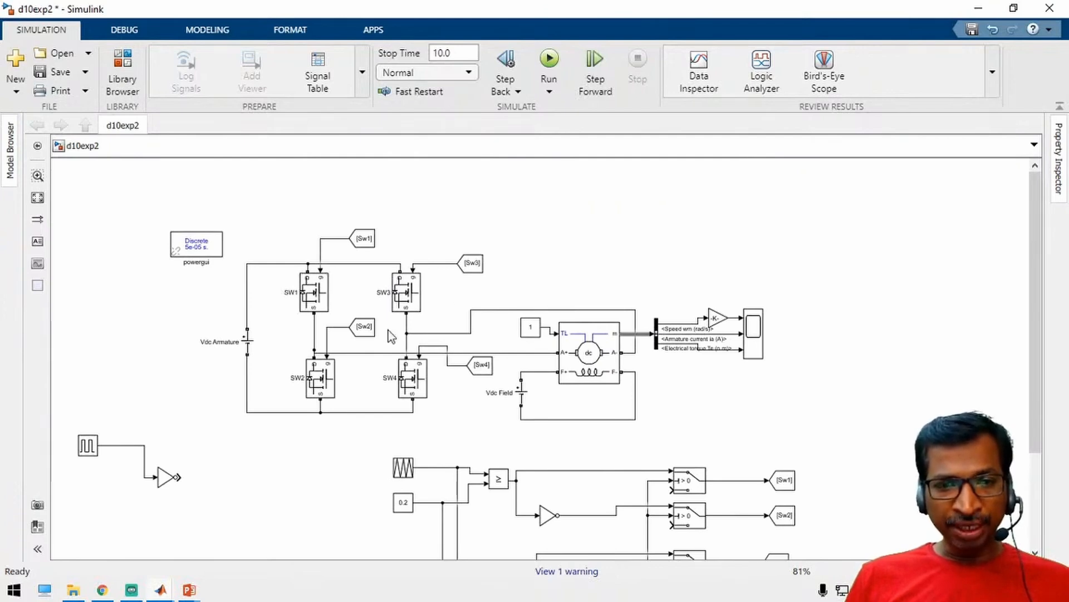
pyautogui.click(416, 384)
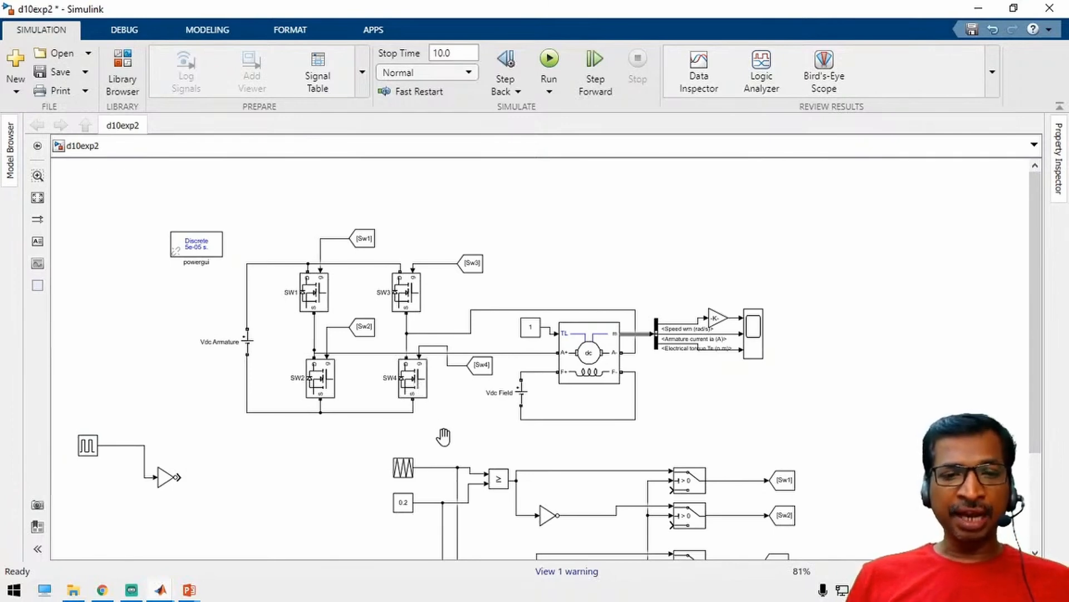
pyautogui.moveTo(444, 439); pyautogui.dragTo(454, 218)
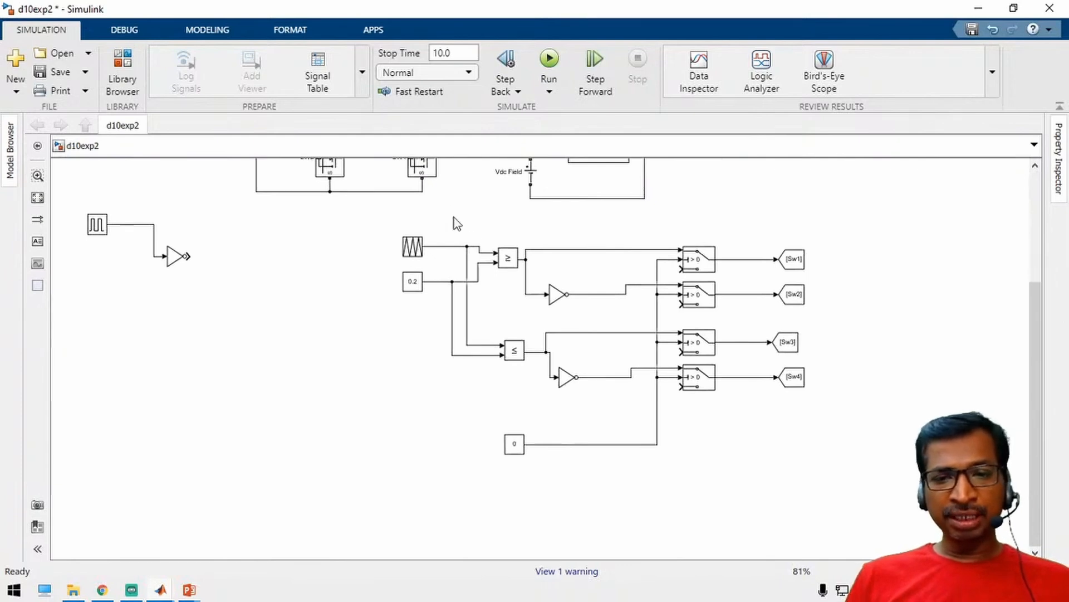
# Step: Place a copy of the control Constant block beneath it and set the copy's value to 1
pyautogui.click(513, 444)
pyautogui.hotkey('ctrl', 'c')
pyautogui.hotkey('ctrl', 'v')
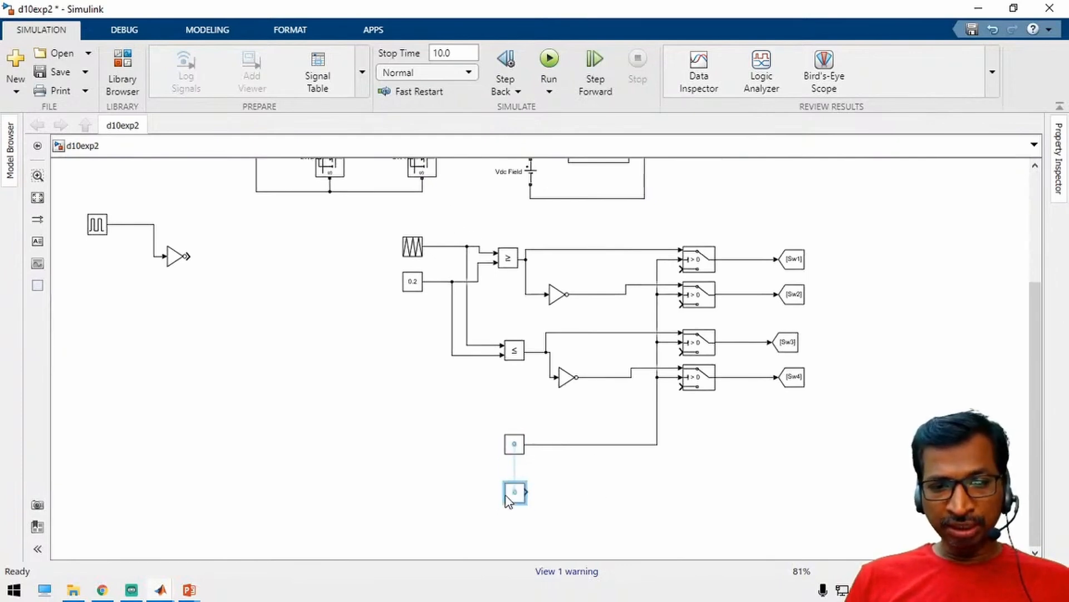
pyautogui.doubleClick(515, 492)
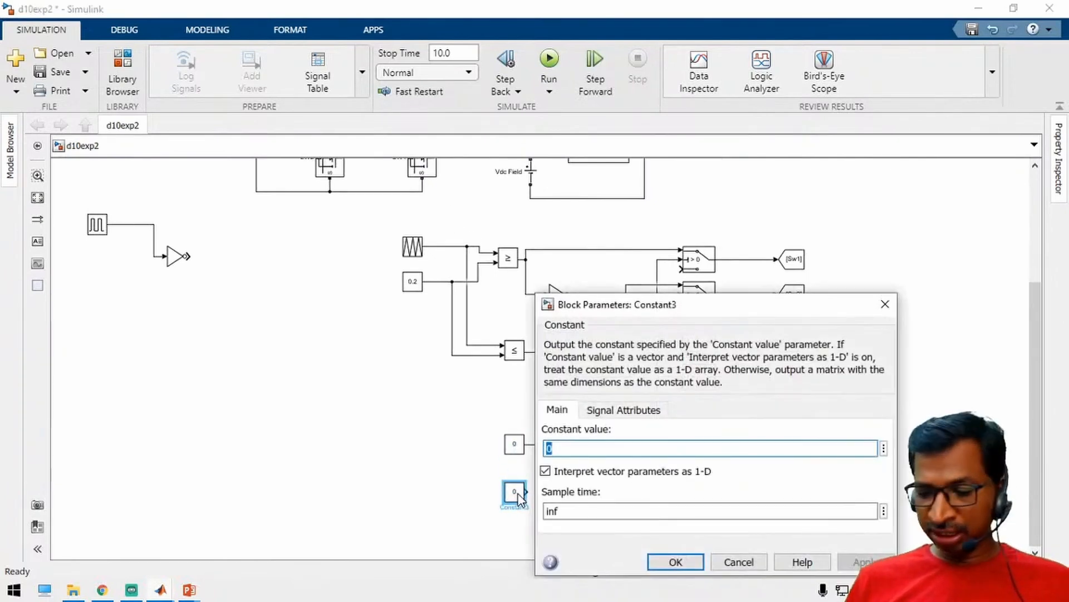
pyautogui.write('1')
pyautogui.press('Return')
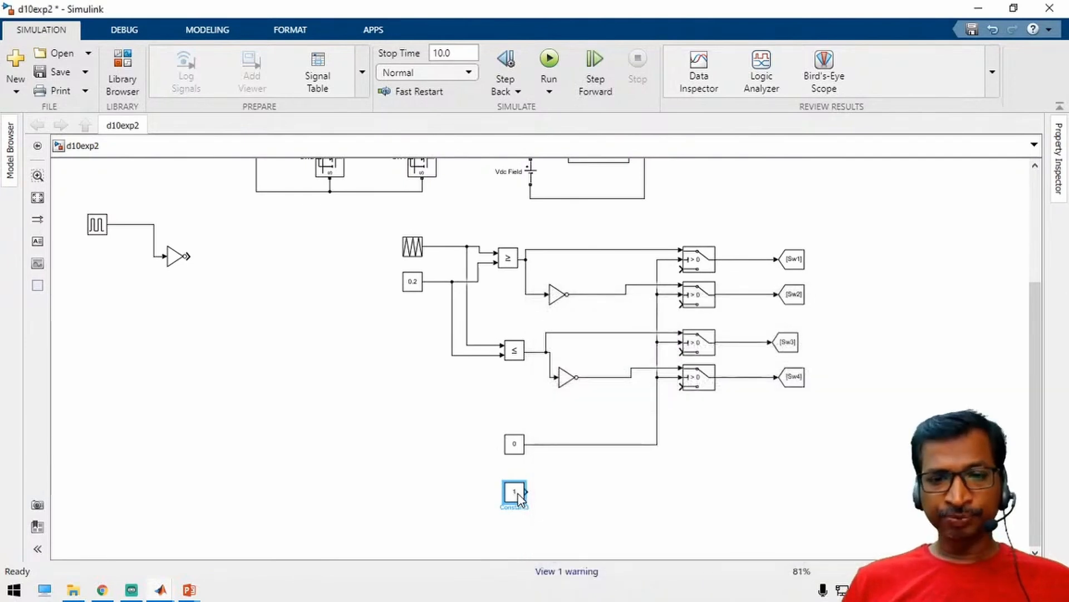
# Step: Wire the new constant to the third inputs of the Sw2 and Sw4 Switch blocks and, through a copied NOT gate, to those of Sw1 and Sw3
pyautogui.moveTo(567, 377)
pyautogui.mouseDown()
pyautogui.moveTo(569, 464)
pyautogui.moveTo(634, 486)
pyautogui.moveTo(679, 417)
pyautogui.moveTo(677, 292)
pyautogui.moveTo(680, 306)
pyautogui.mouseUp()
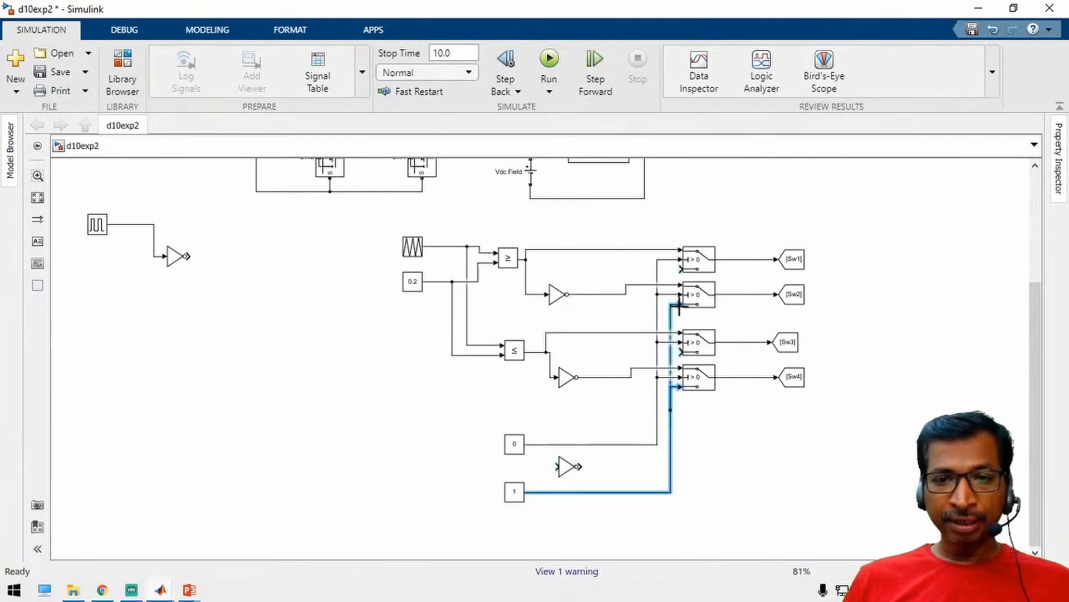
pyautogui.click(704, 466)
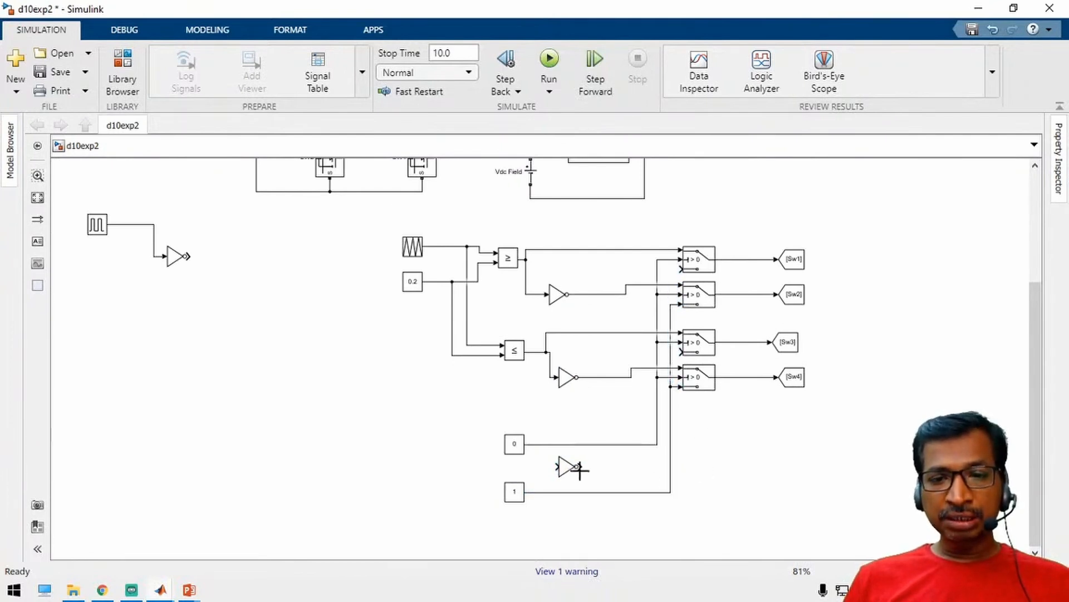
pyautogui.moveTo(542, 493)
pyautogui.mouseDown()
pyautogui.moveTo(620, 398)
pyautogui.moveTo(680, 269)
pyautogui.mouseUp()
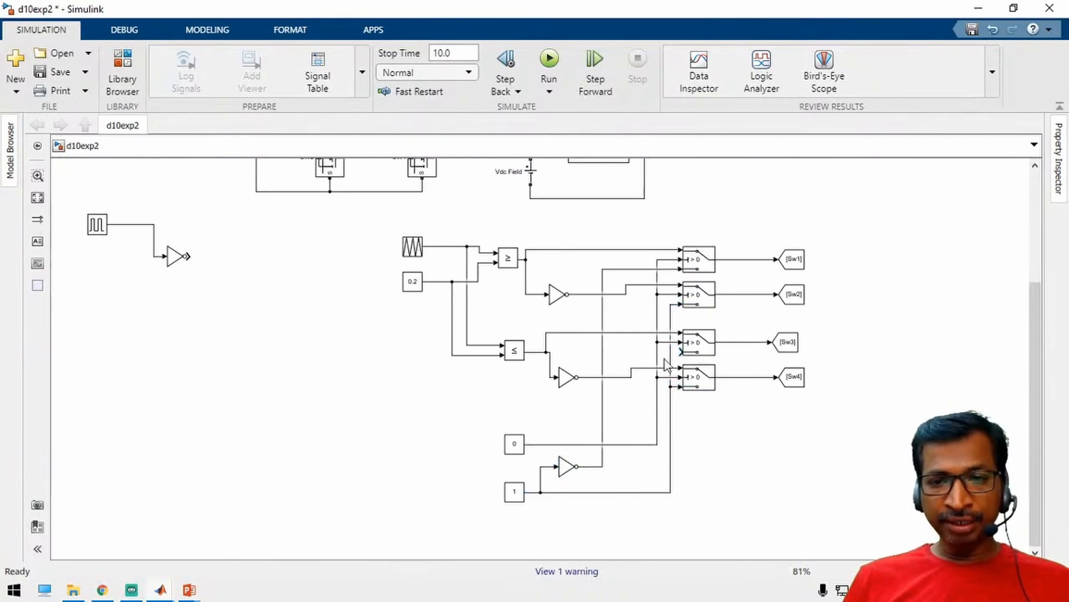
pyautogui.moveTo(671, 350); pyautogui.dragTo(602, 352)
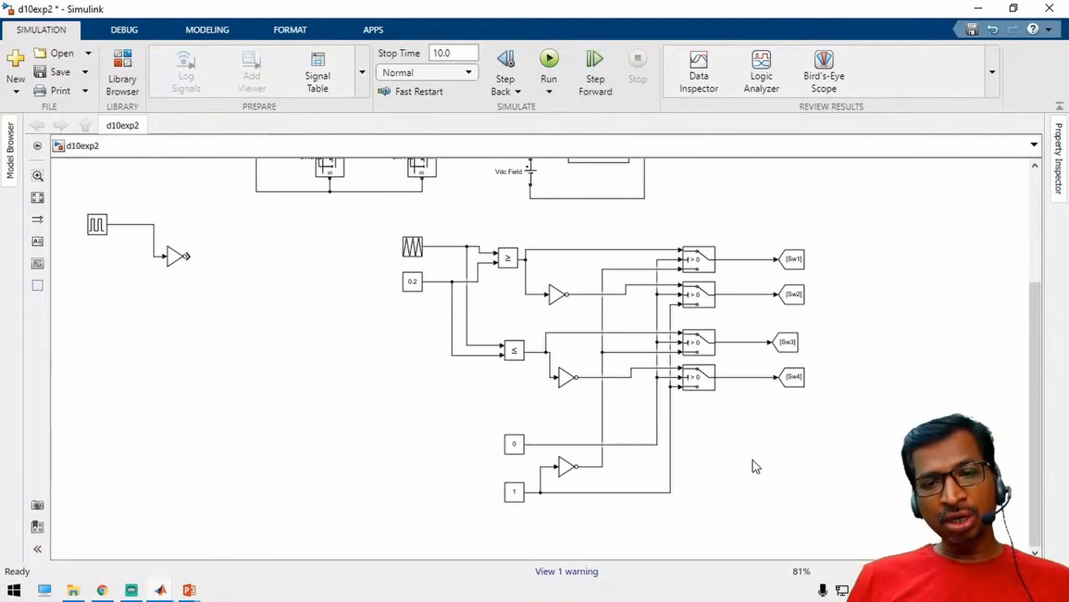
# Step: Save the model and view the motor's speed, armature current and torque waveforms in the Scope
pyautogui.moveTo(828, 210); pyautogui.dragTo(852, 319)
pyautogui.click(55, 73)
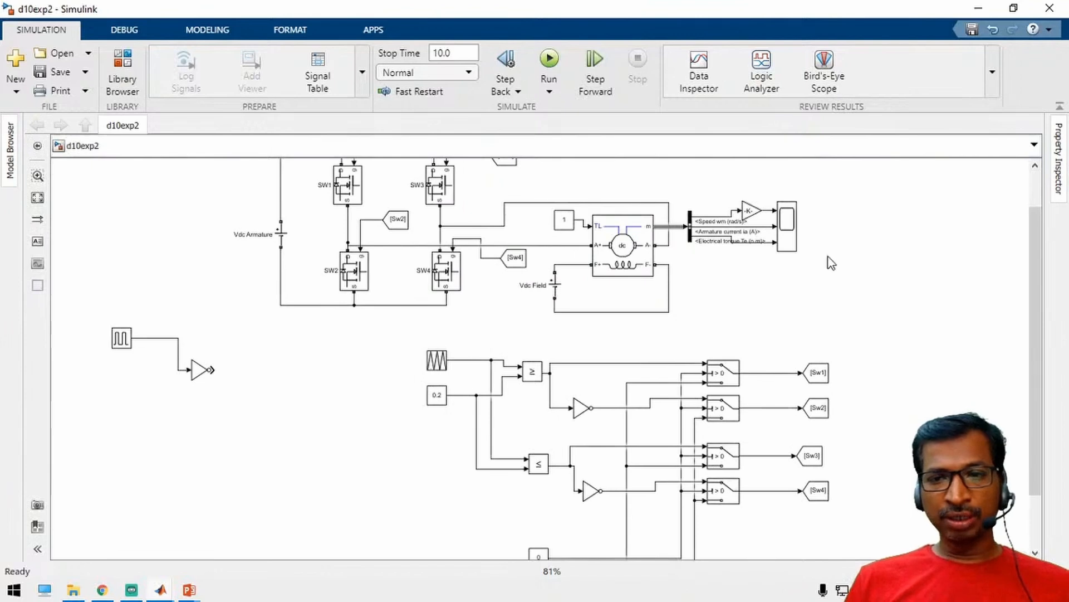
pyautogui.click(789, 239)
pyautogui.doubleClick(788, 240)
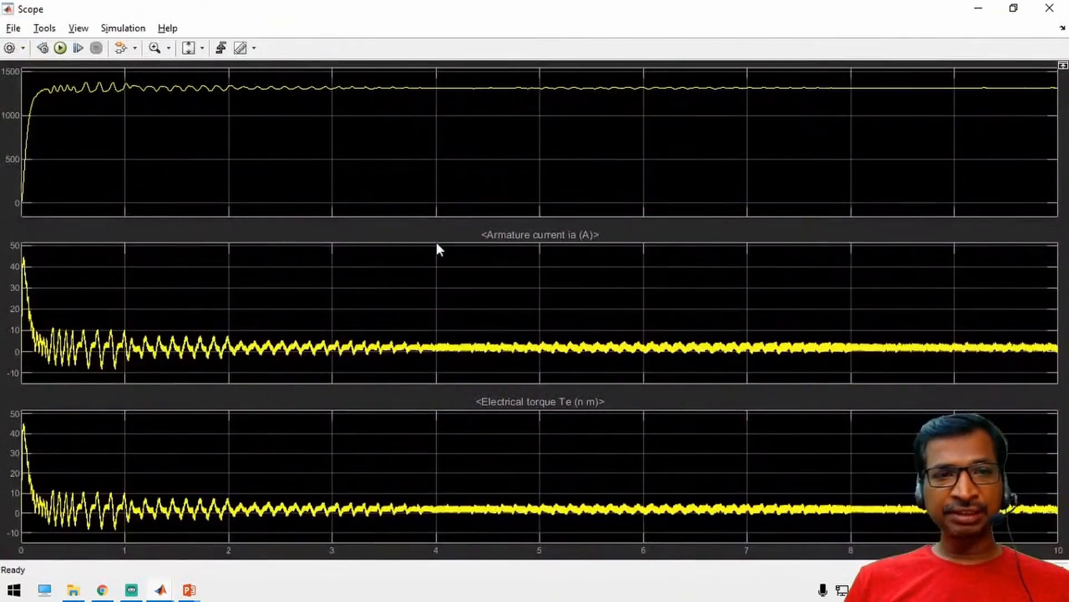
pyautogui.click(979, 8)
# Step: Set the simulation stop time to inf
pyautogui.click(459, 54)
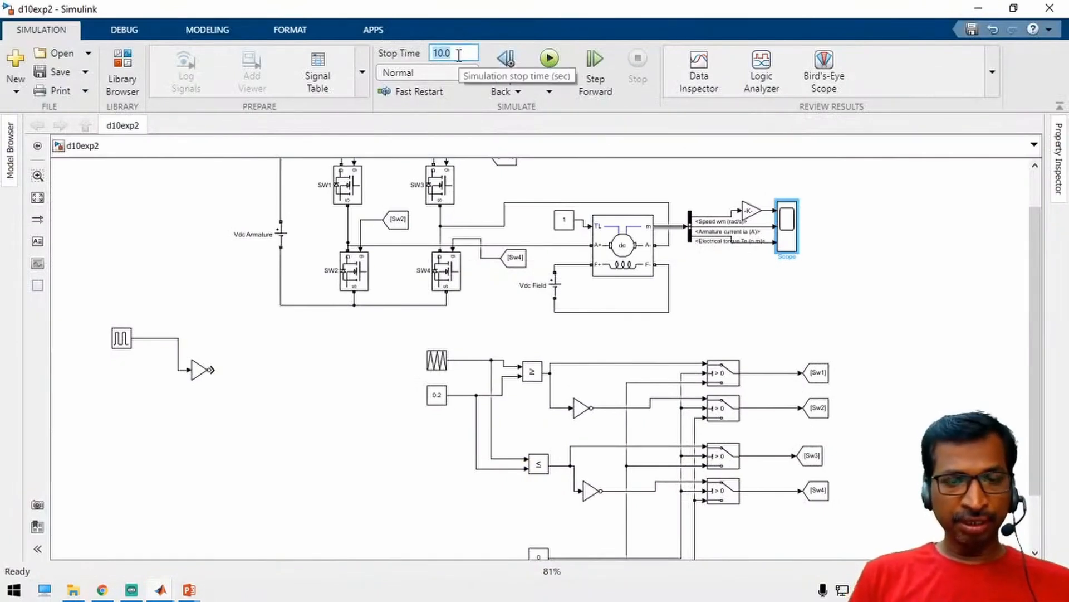
pyautogui.write('inf')
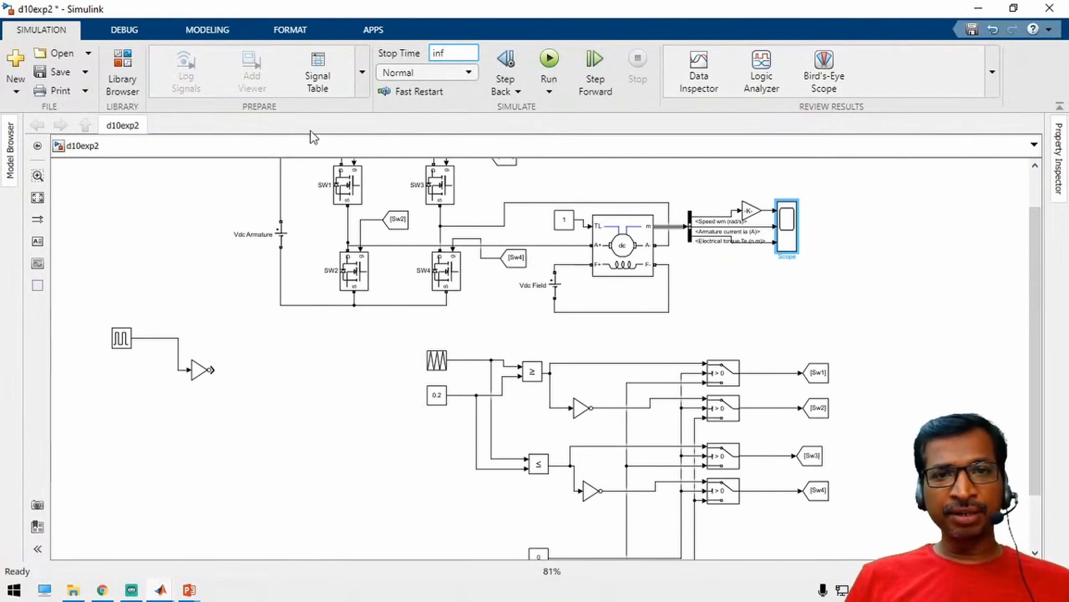
pyautogui.click(59, 82)
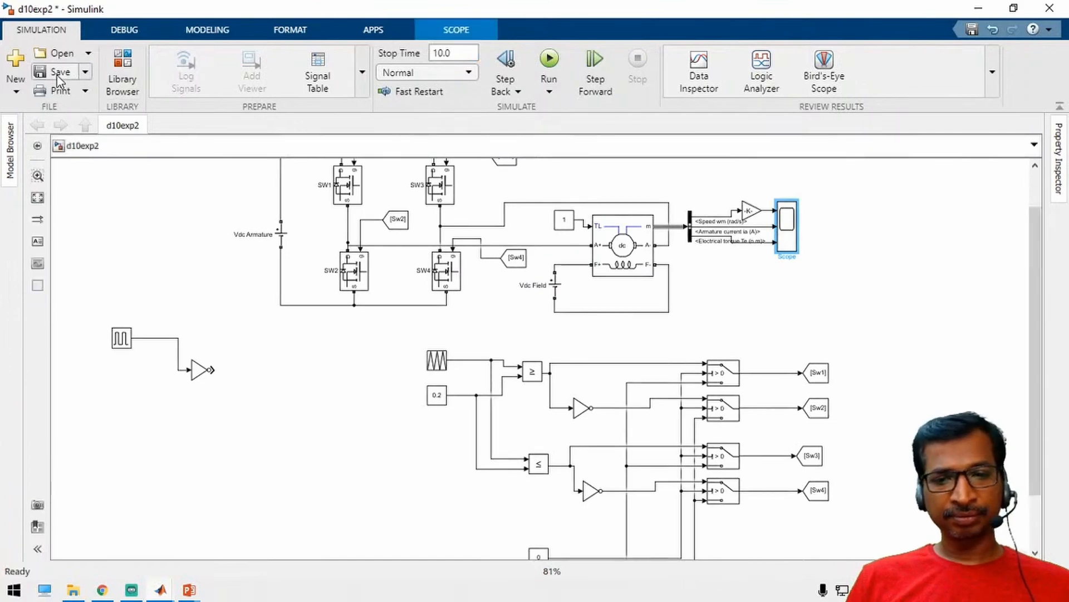
# Step: Set the Constant block driving the Switch control inputs to 1
pyautogui.scroll(-3, 1041, 257)
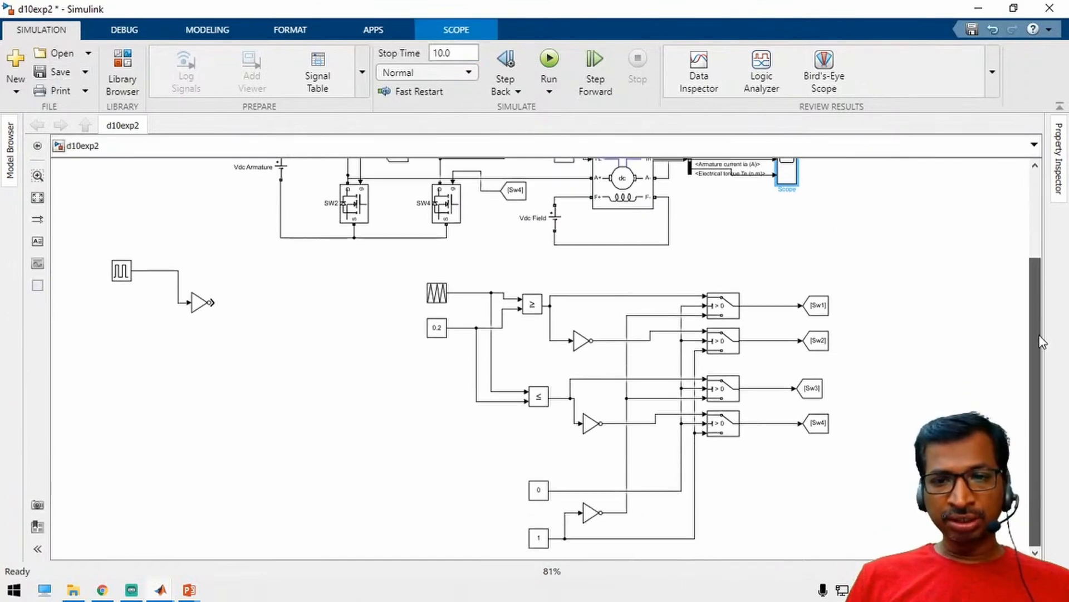
pyautogui.click(538, 491)
pyautogui.doubleClick(540, 491)
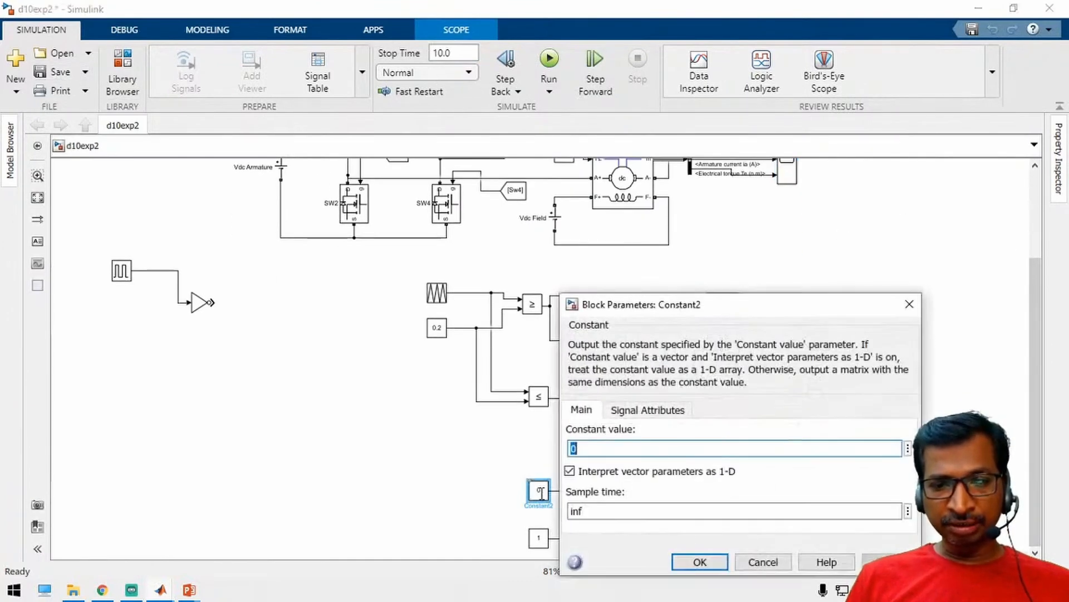
pyautogui.write('1')
pyautogui.press('Return')
# Step: Add a text annotation reading "motor = 1" on the canvas near the Constant block that controls the Switch blocks
pyautogui.click(465, 499)
pyautogui.doubleClick(431, 495)
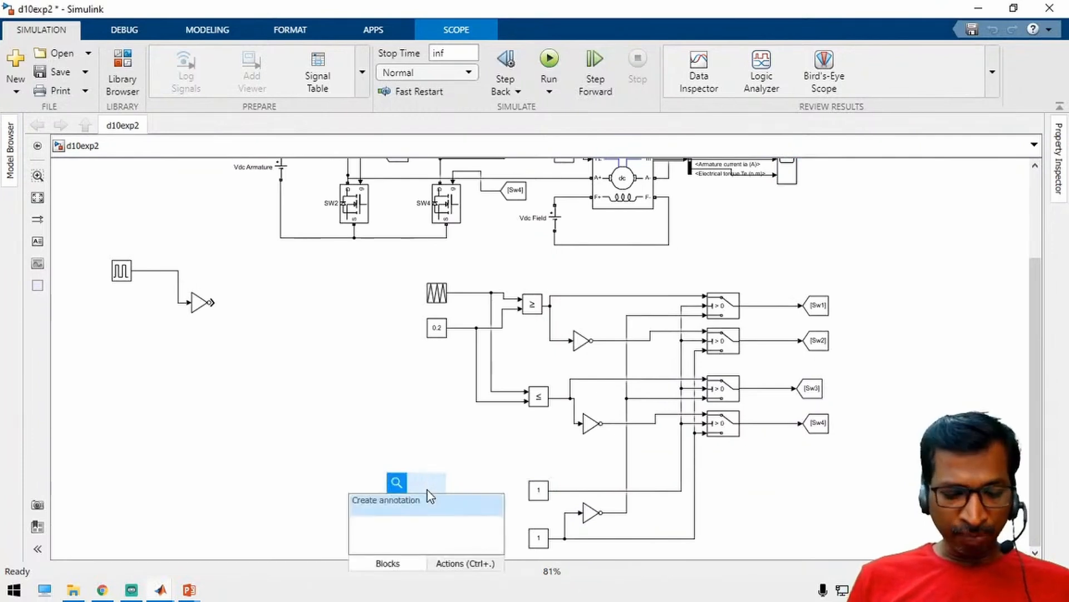
pyautogui.write('motor ')
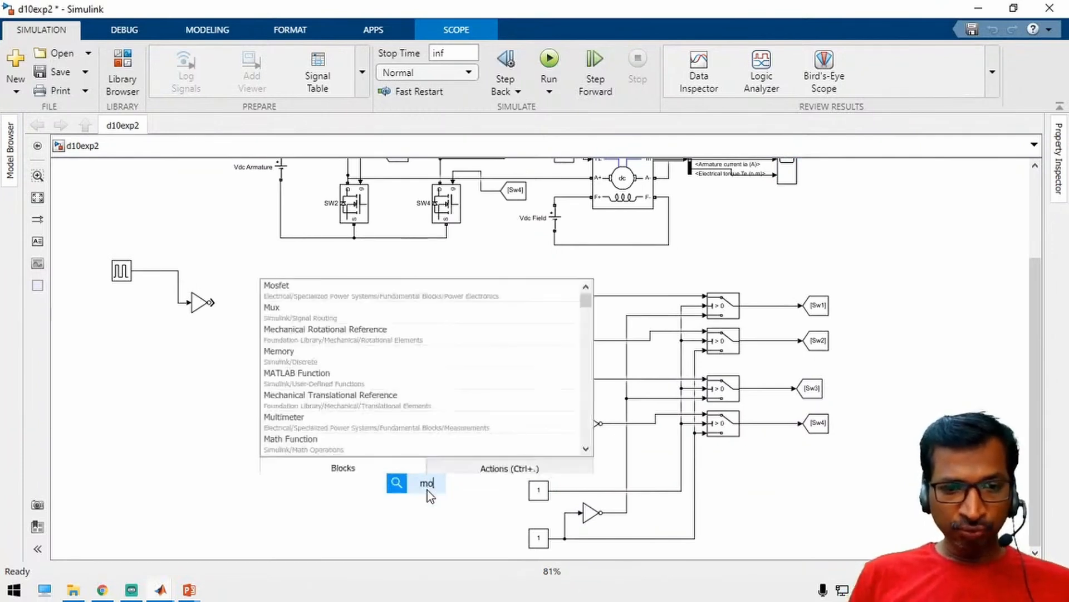
pyautogui.write('= 1')
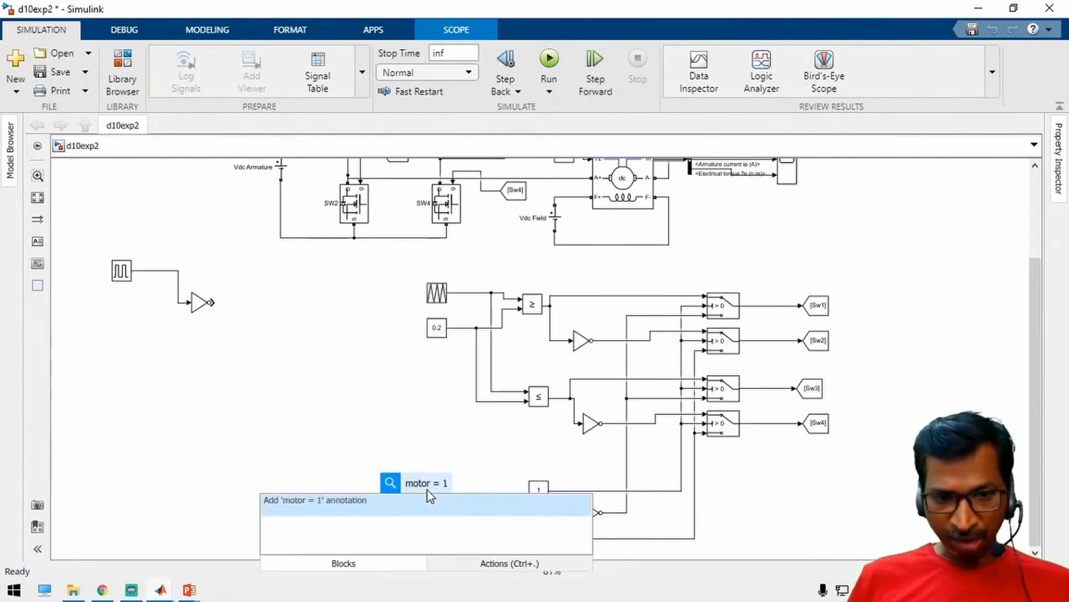
pyautogui.click(318, 520)
pyautogui.click(570, 459)
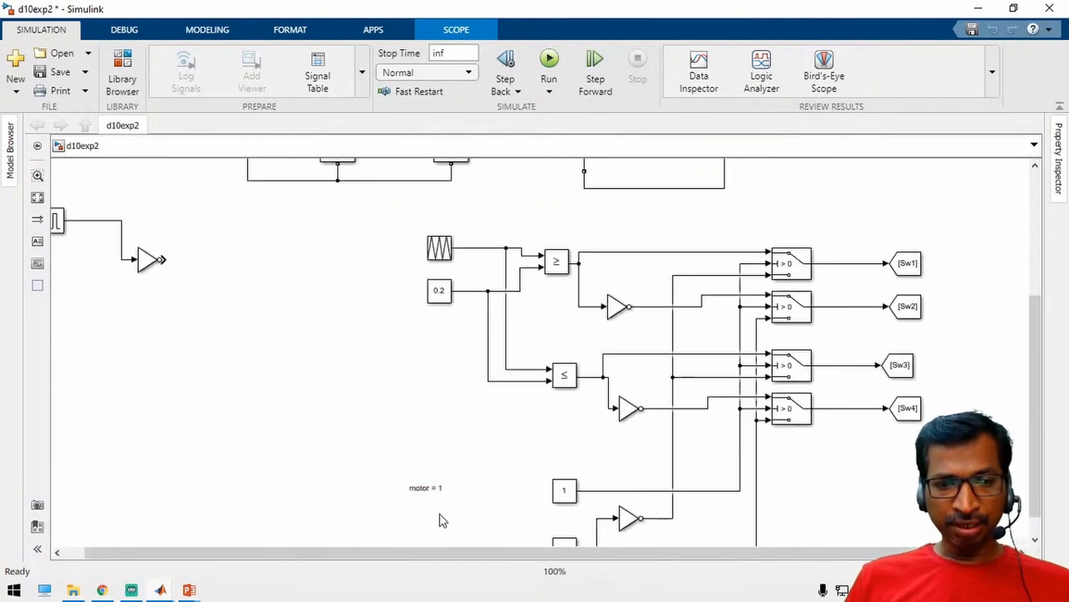
# Step: Add a second text annotation reading "Break = 0" just below the "motor = 1" annotation
pyautogui.moveTo(434, 516); pyautogui.dragTo(459, 397)
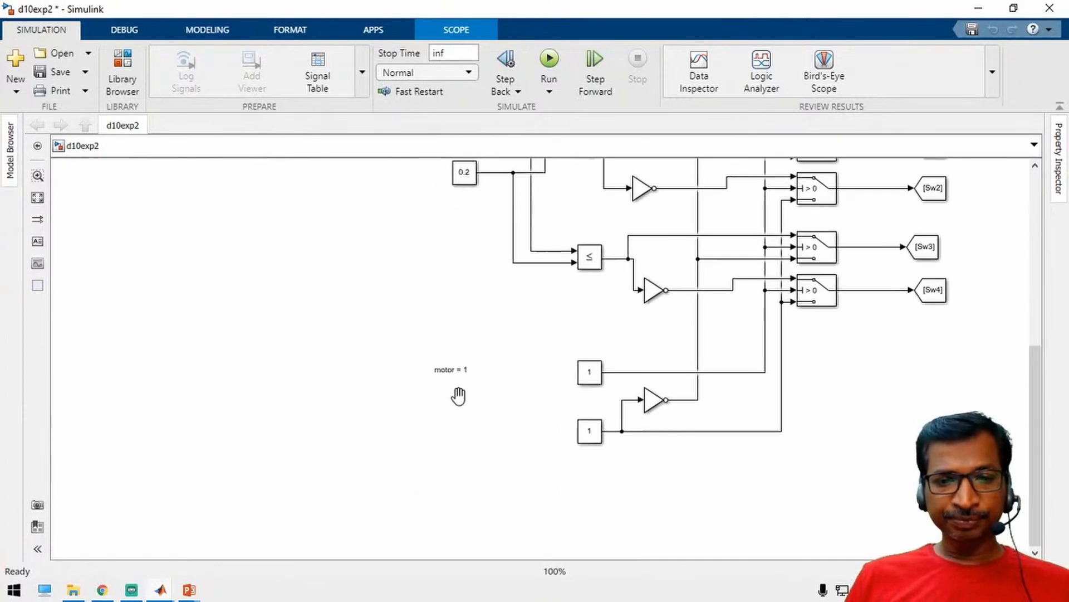
pyautogui.doubleClick(439, 389)
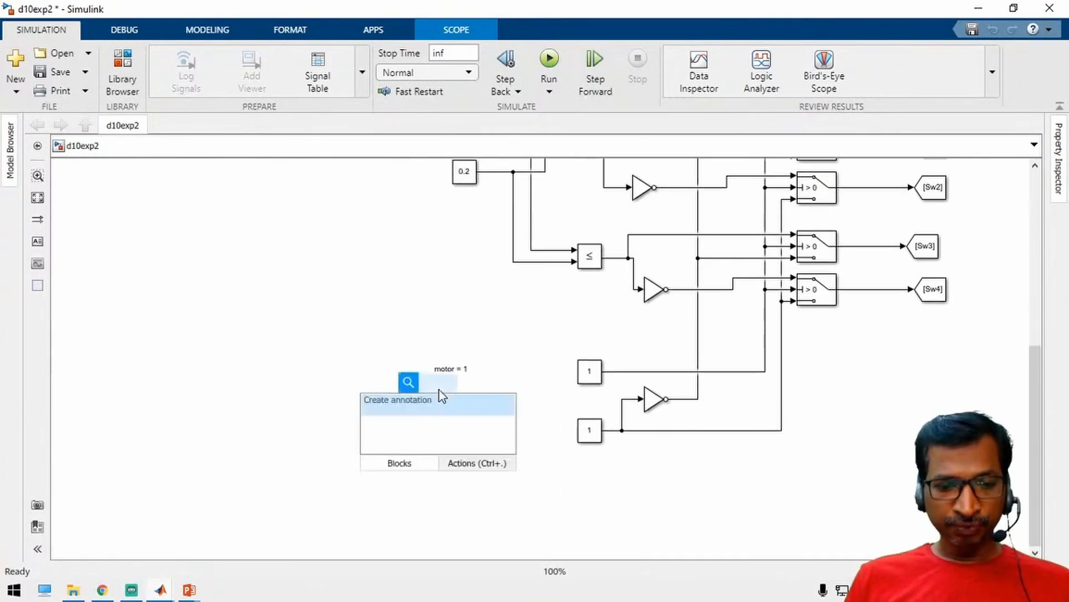
pyautogui.write('Break = 0')
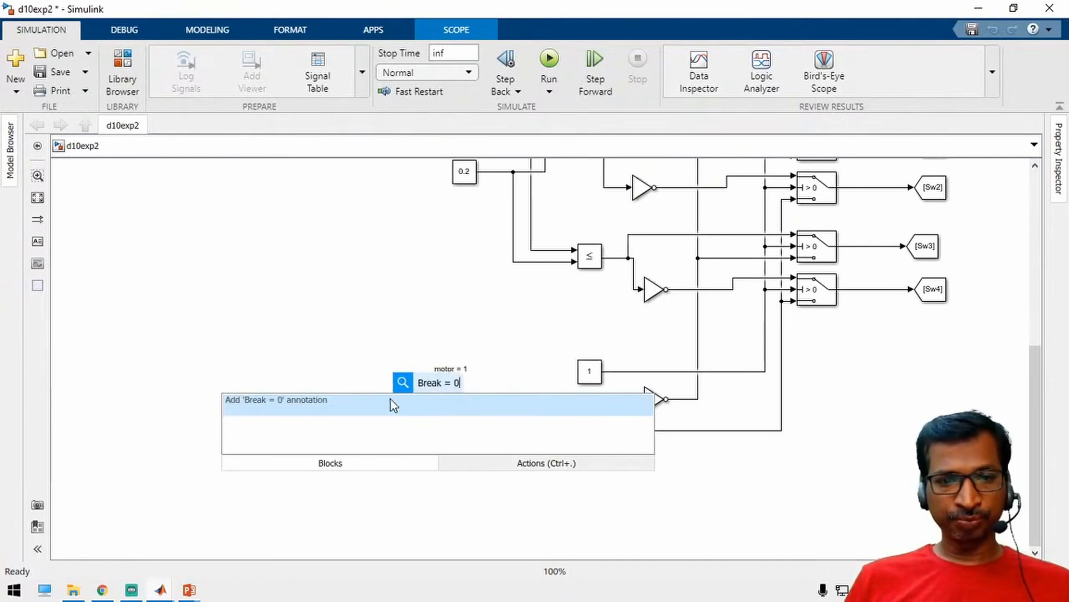
pyautogui.press('Return')
pyautogui.click(400, 357)
# Step: Move the "motor = 1" and "Break = 0" annotations, stacked, right beside the Constant block driving the Switch control inputs
pyautogui.click(452, 373)
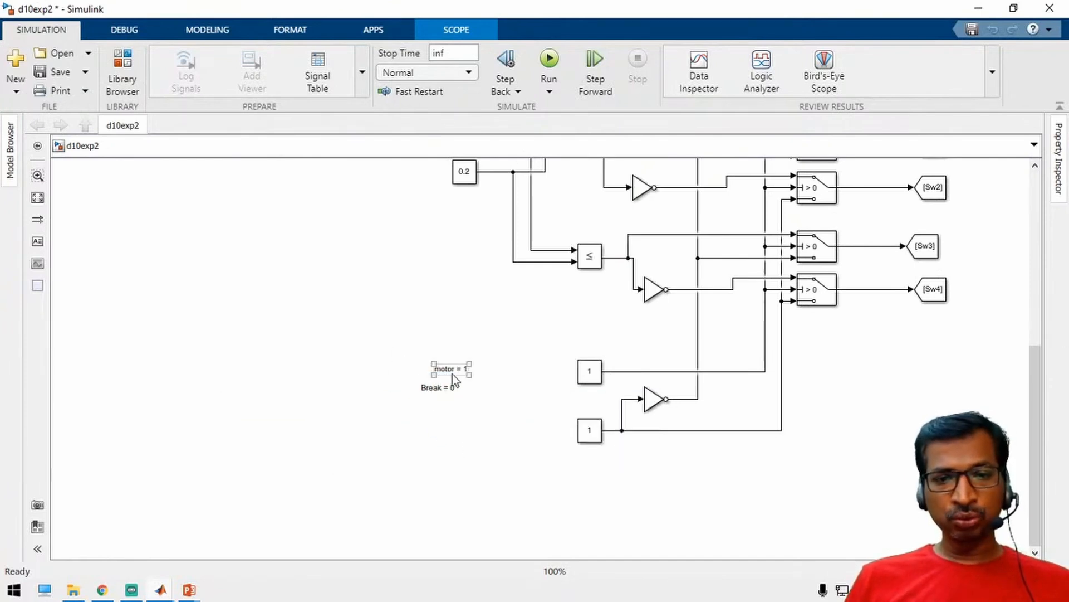
pyautogui.moveTo(481, 369); pyautogui.dragTo(578, 365)
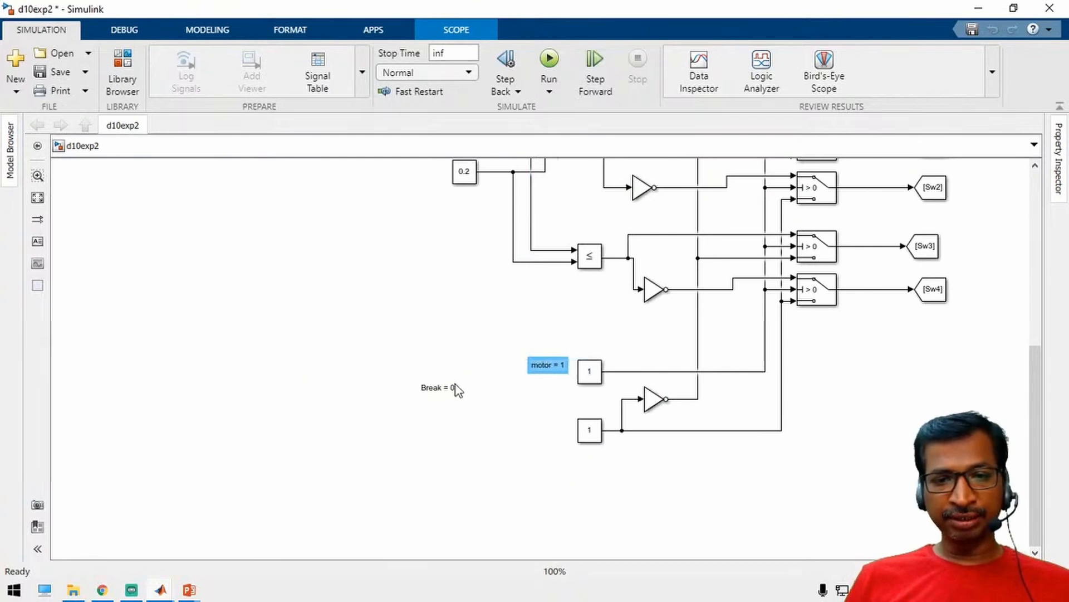
pyautogui.moveTo(453, 391); pyautogui.dragTo(559, 396)
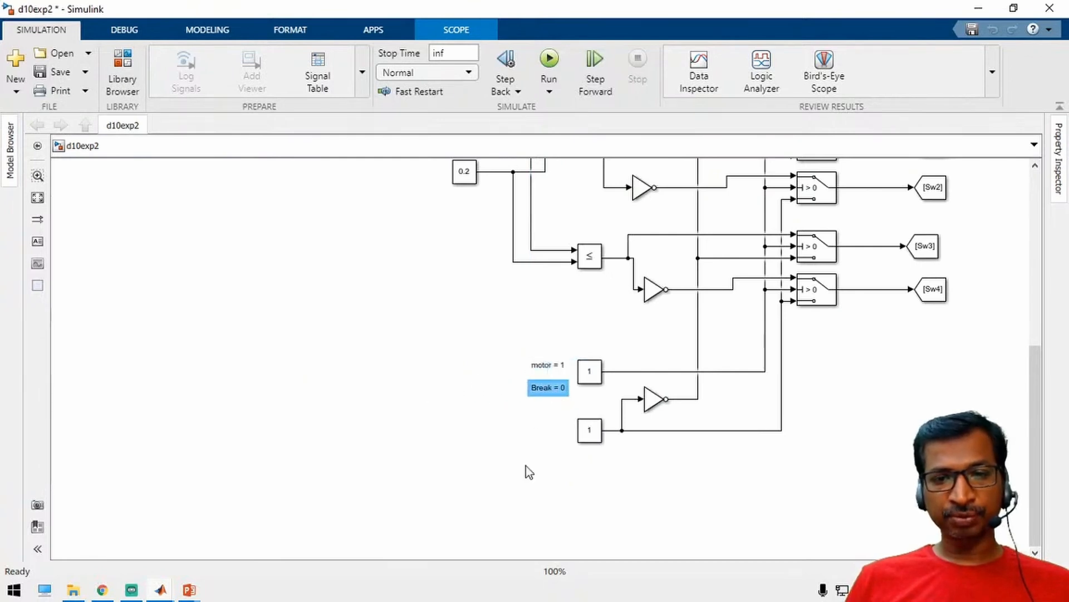
pyautogui.click(589, 435)
pyautogui.click(638, 481)
pyautogui.click(469, 176)
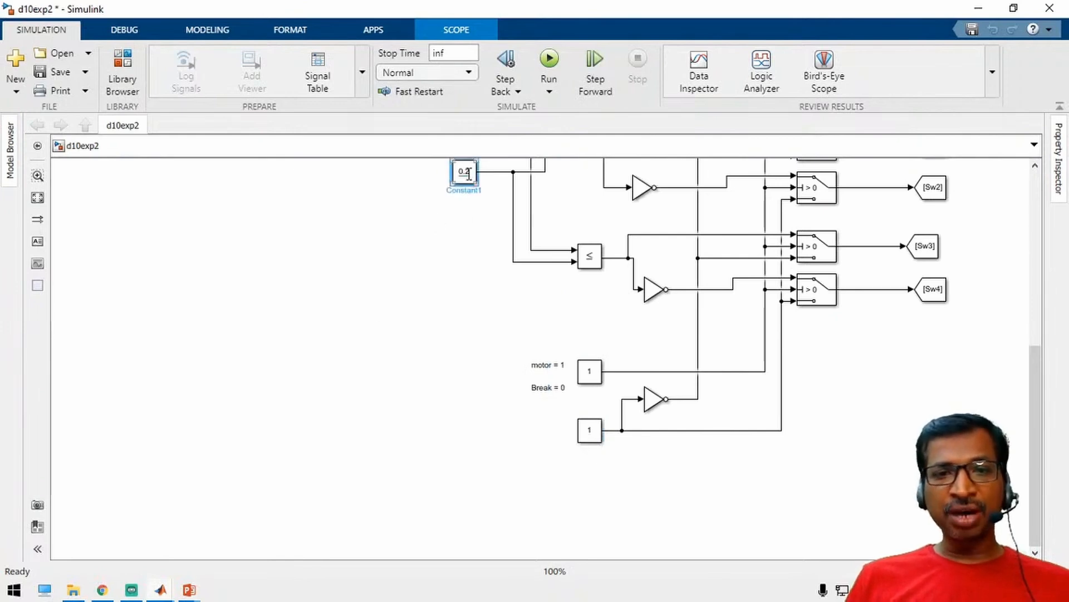
pyautogui.click(455, 235)
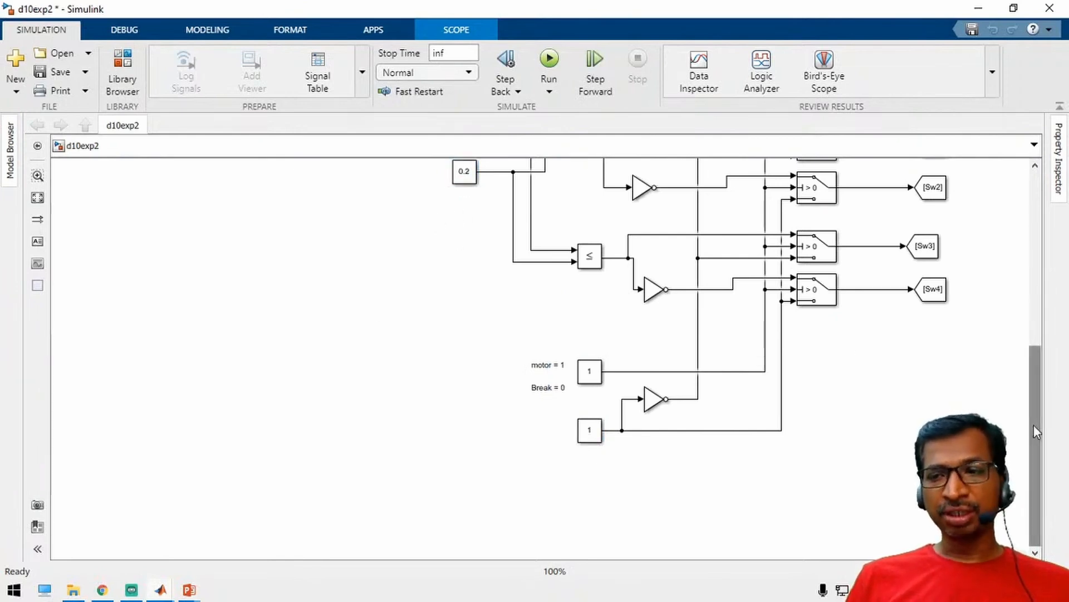
pyautogui.scroll(5, 1037, 360)
pyautogui.click(471, 315)
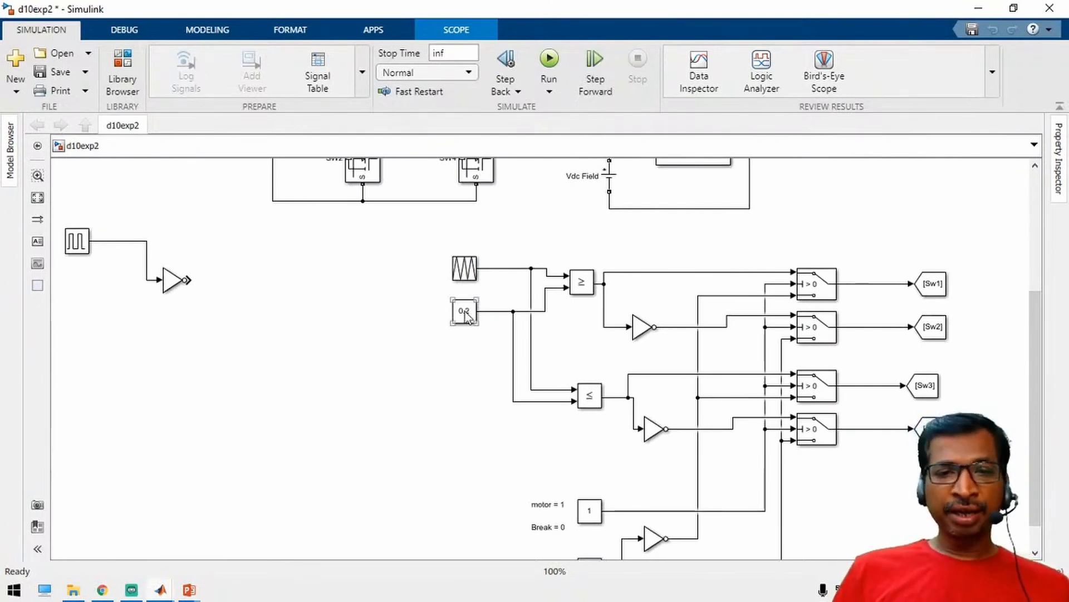
pyautogui.click(462, 396)
pyautogui.click(467, 316)
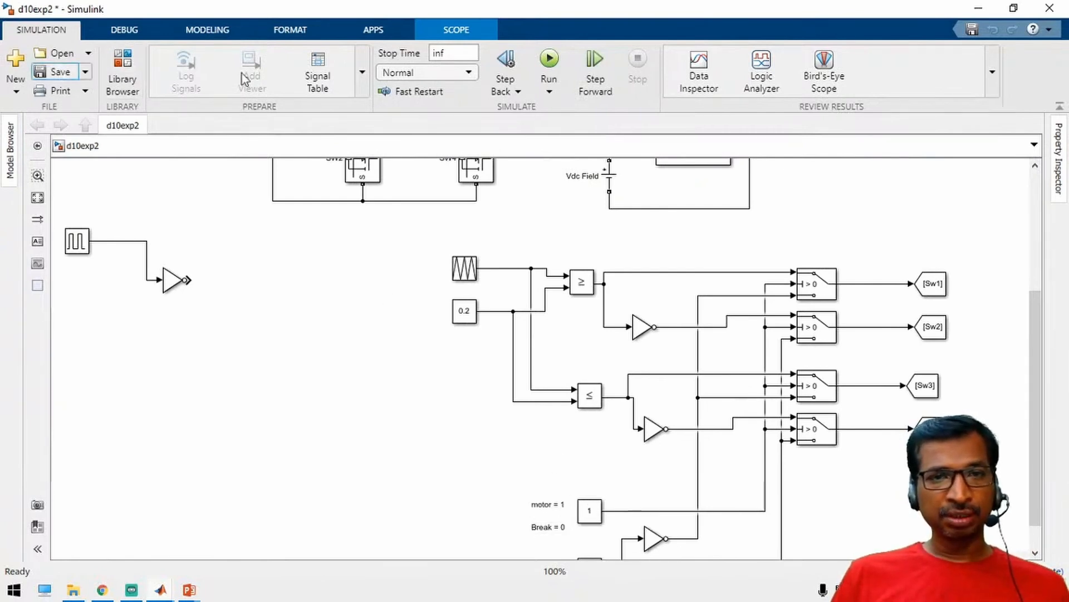
# Step: Run the simulation, shrink the model window from full screen, and open the Scope connected to the motor outputs
pyautogui.click(549, 57)
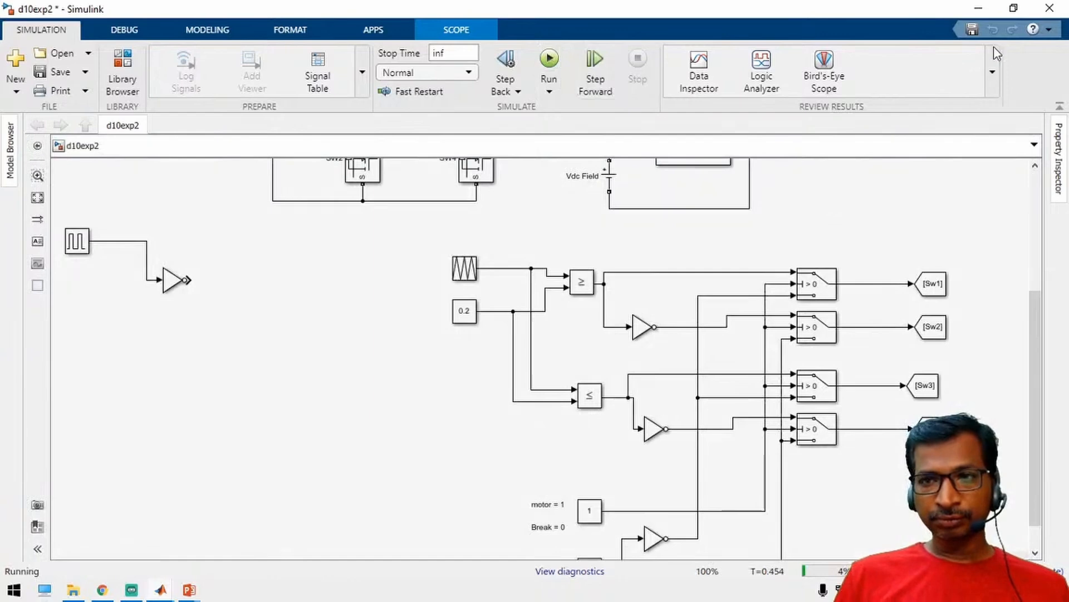
pyautogui.click(1014, 8)
pyautogui.moveTo(538, 34); pyautogui.dragTo(494, 1)
pyautogui.click(1014, 8)
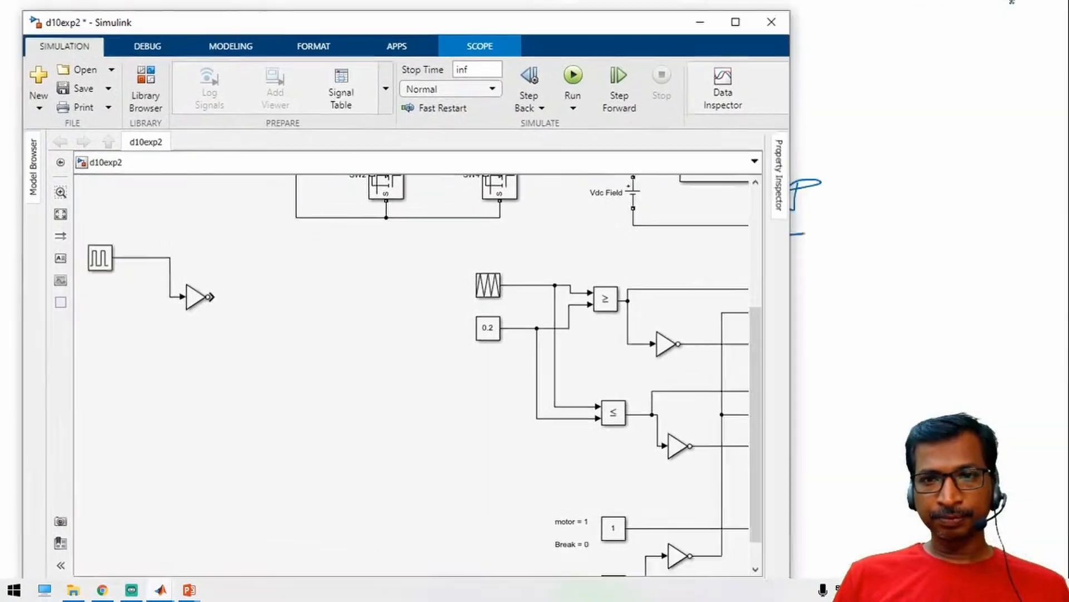
pyautogui.moveTo(411, 570); pyautogui.dragTo(713, 576)
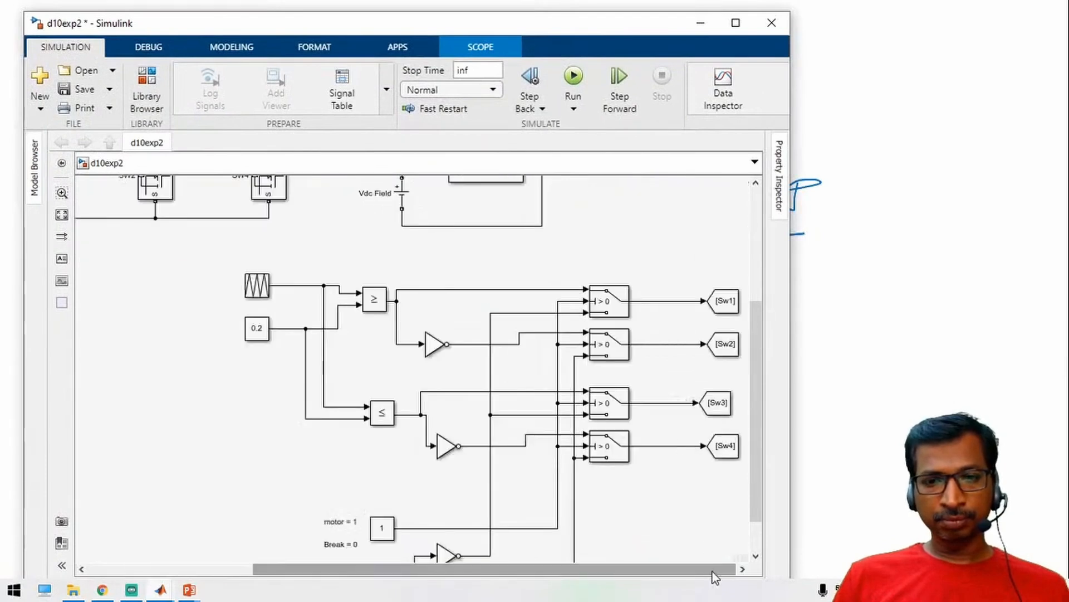
pyautogui.moveTo(754, 345); pyautogui.dragTo(755, 235)
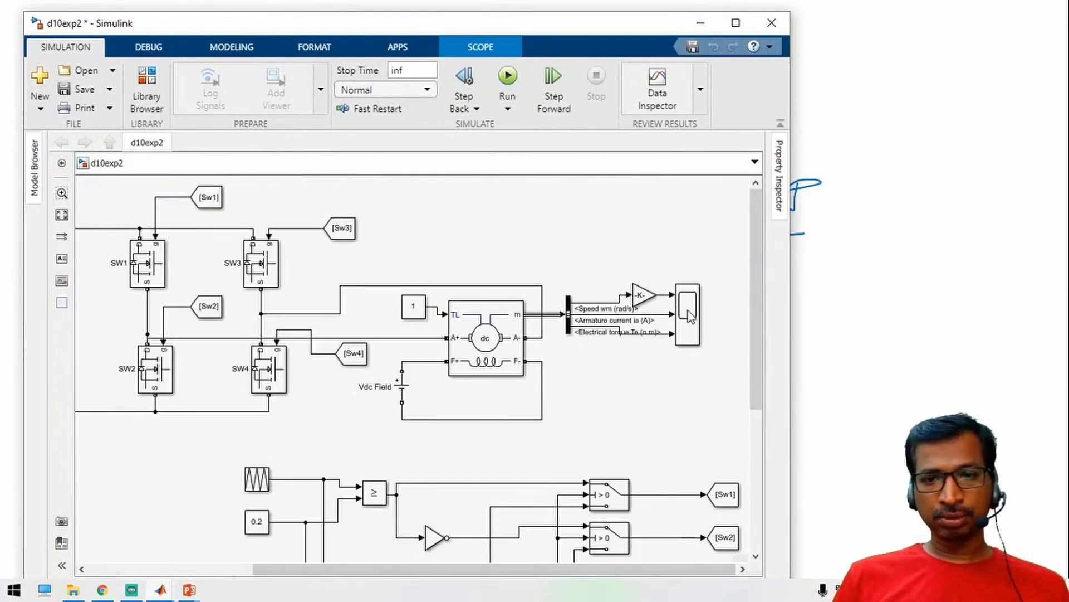
pyautogui.doubleClick(688, 310)
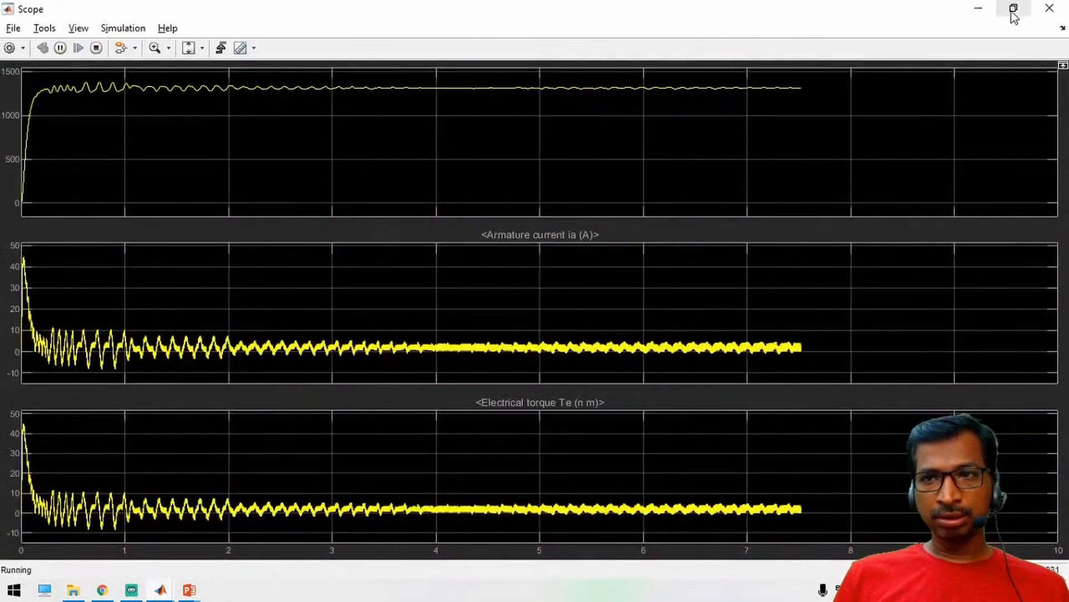
# Step: Shrink the Scope window from full screen, place it beside the model window and stretch it to nearly full screen height
pyautogui.click(1014, 7)
pyautogui.moveTo(509, 88); pyautogui.dragTo(787, 21)
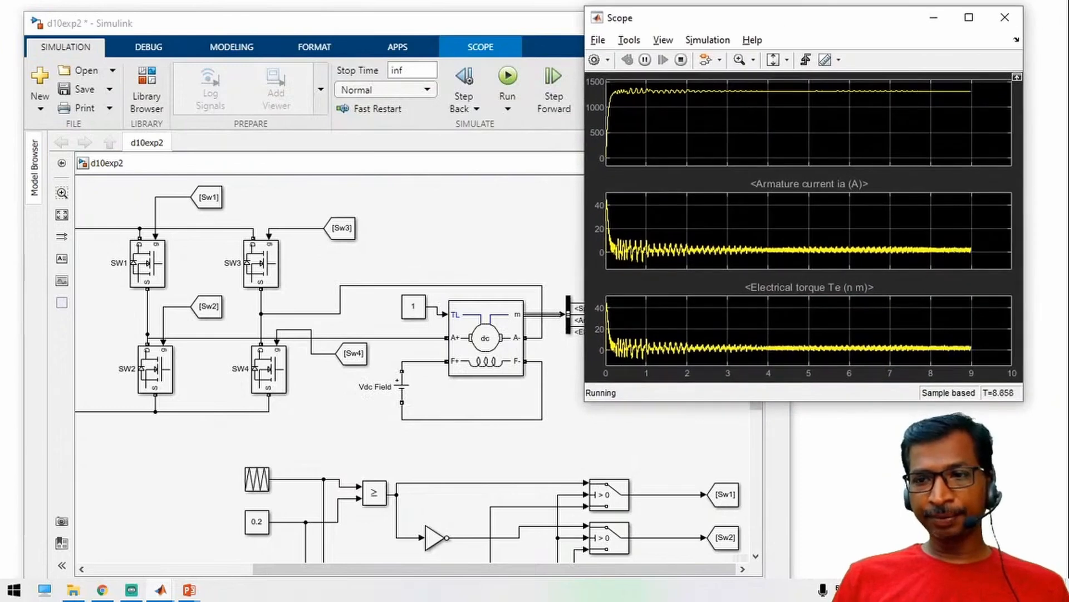
pyautogui.moveTo(1021, 401); pyautogui.dragTo(1028, 580)
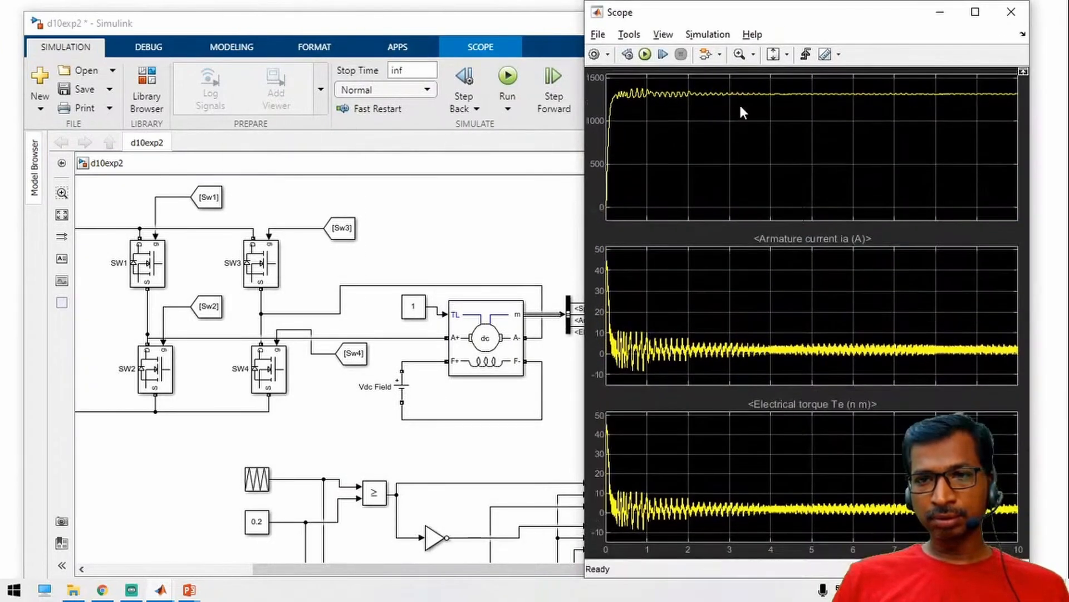
pyautogui.moveTo(769, 19); pyautogui.dragTo(829, 20)
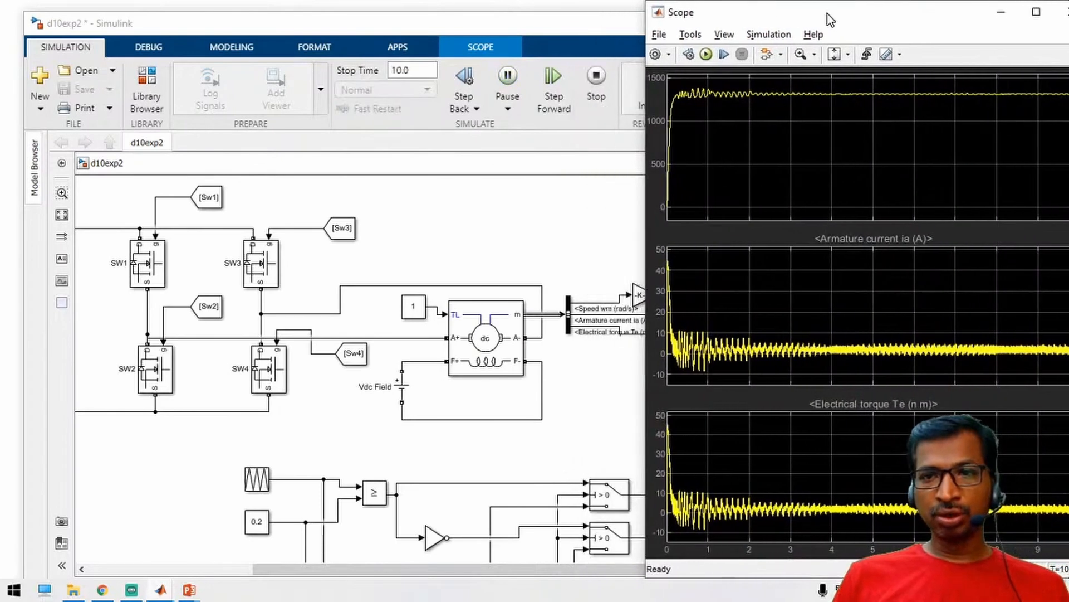
# Step: Try to set the stop time to inf in the model window while the simulation is still active
pyautogui.click(399, 70)
pyautogui.write('inf')
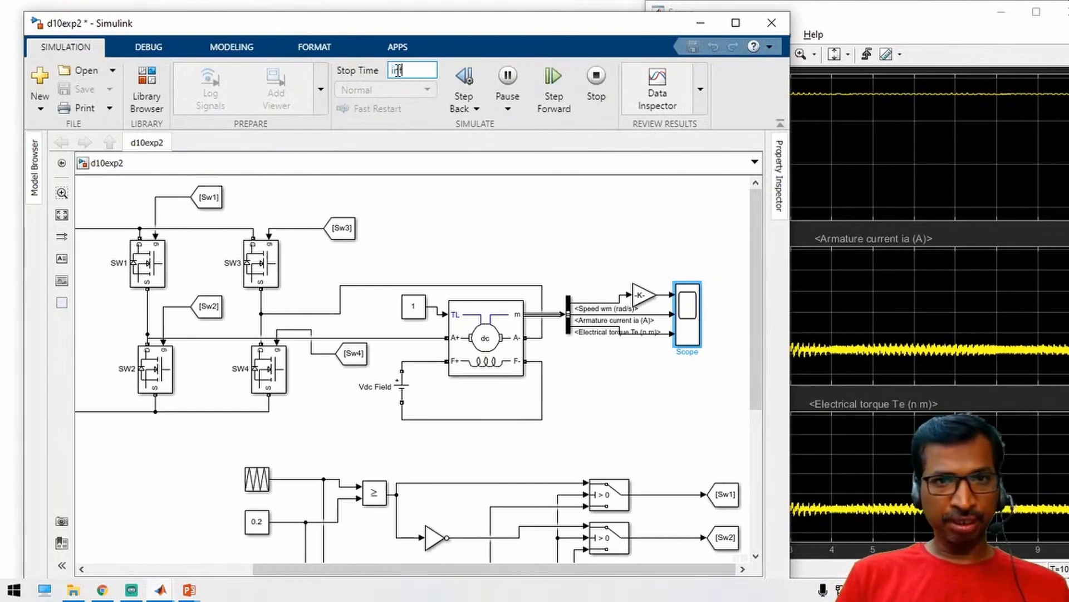
pyautogui.click(453, 212)
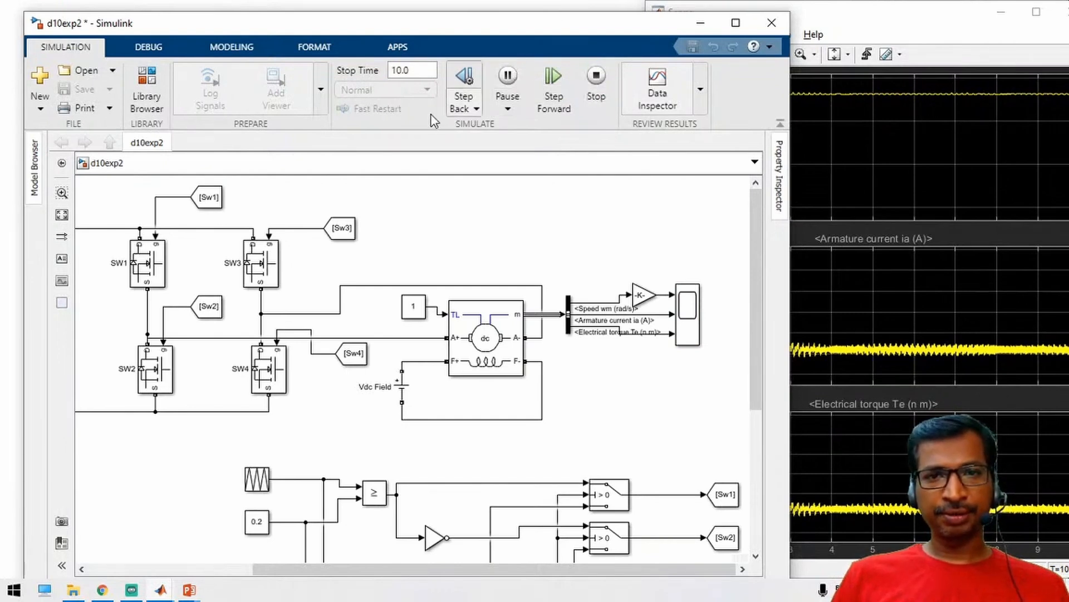
# Step: Maximize the model window, restart the simulation from the Scope and stop it in the model
pyautogui.click(735, 23)
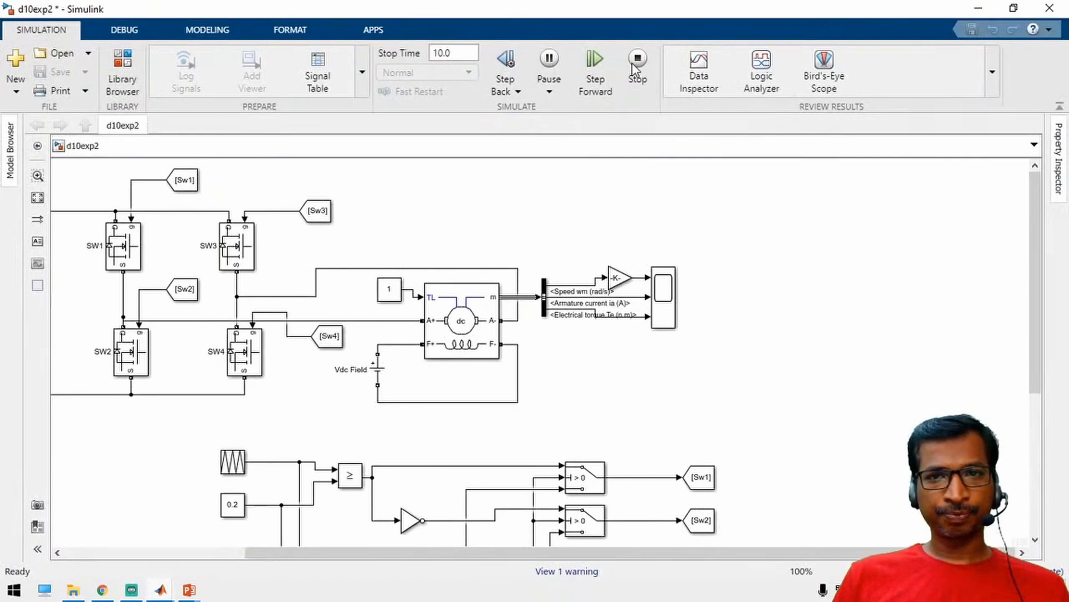
pyautogui.click(664, 311)
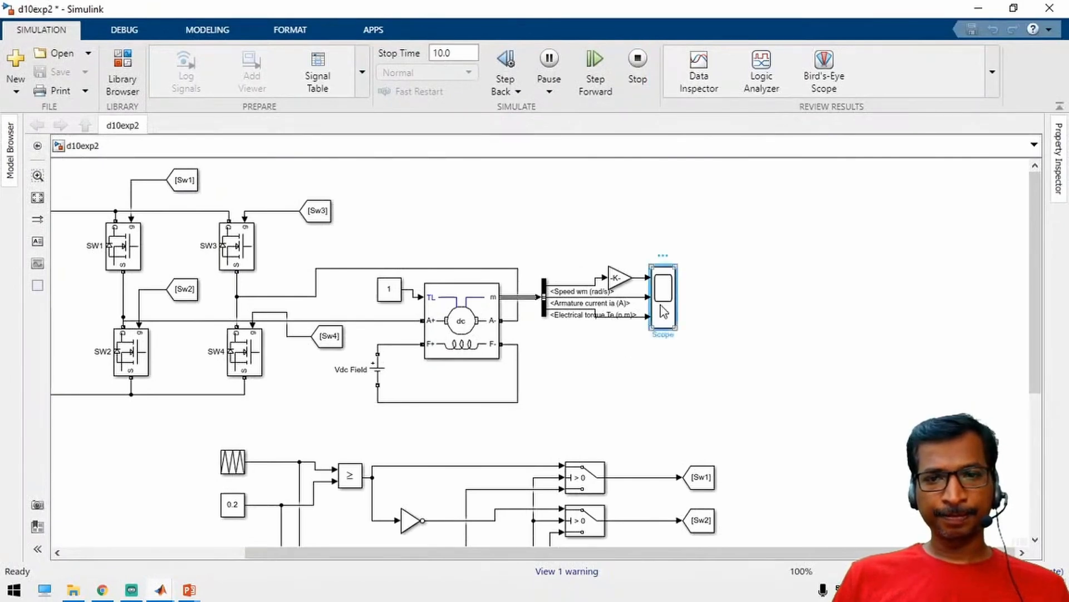
pyautogui.doubleClick(664, 311)
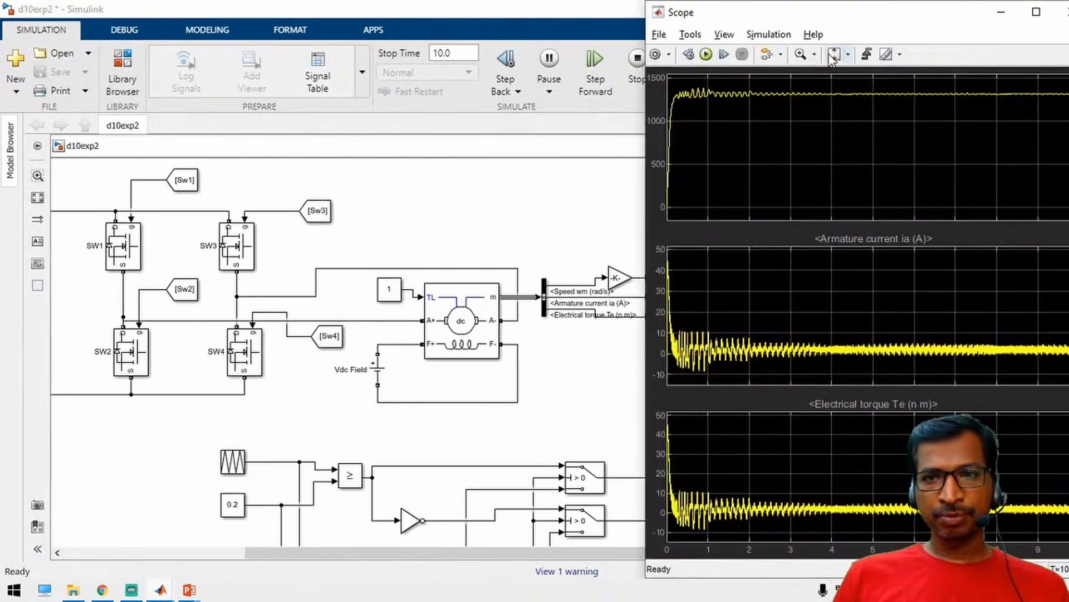
pyautogui.click(705, 56)
pyautogui.click(538, 205)
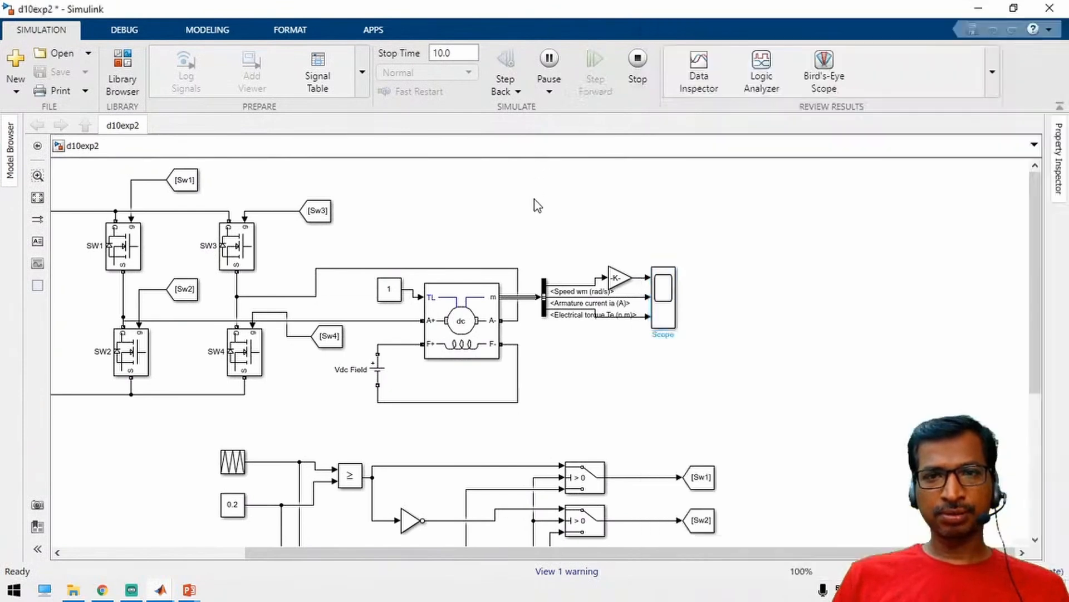
pyautogui.click(638, 61)
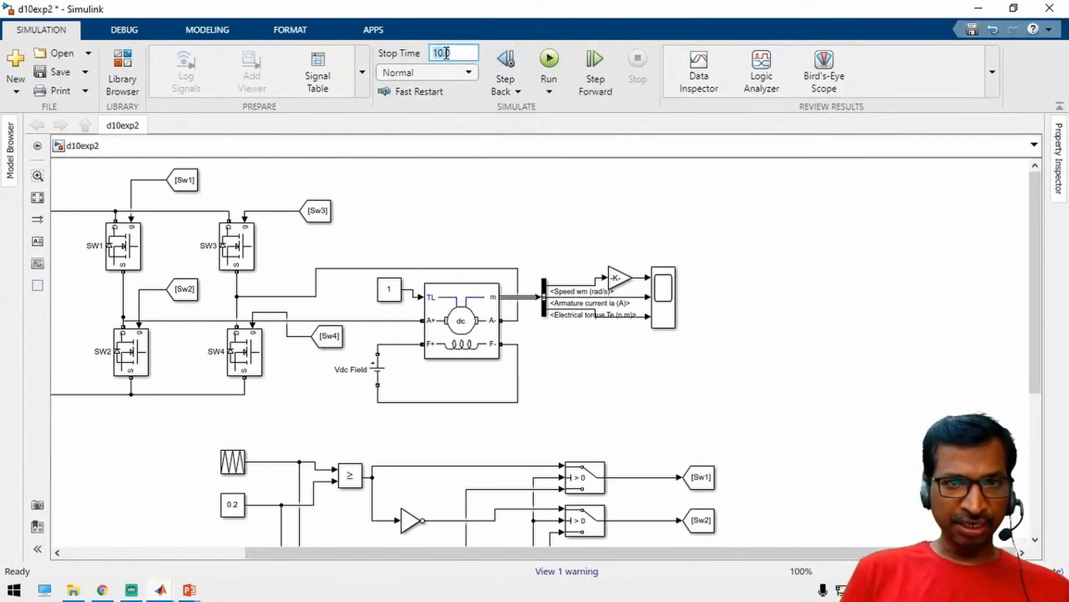
# Step: Set the simulation stop time to inf and save the model
pyautogui.write('f')
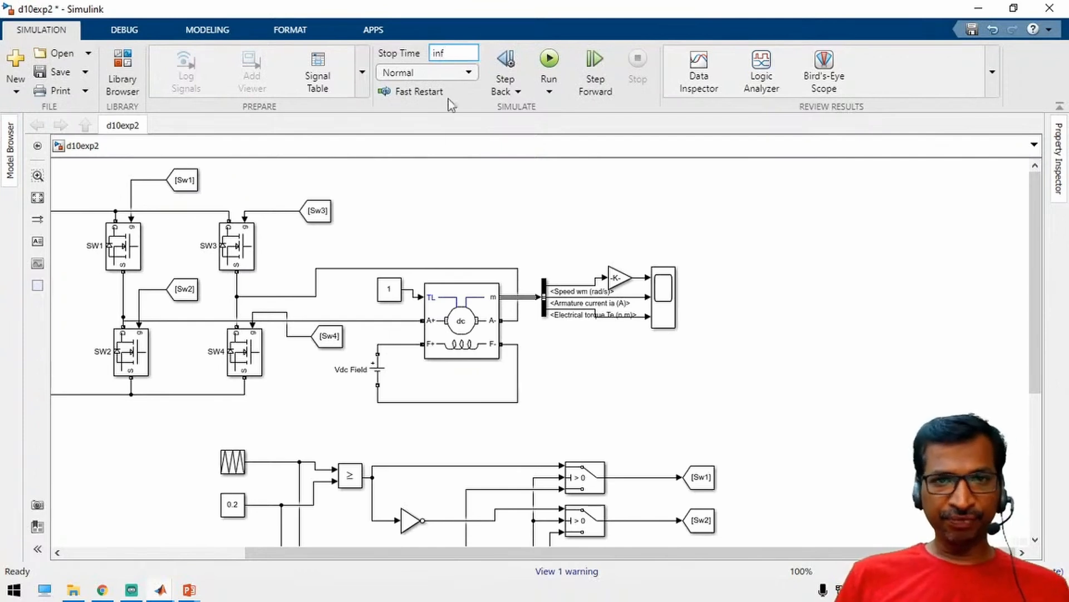
pyautogui.click(60, 73)
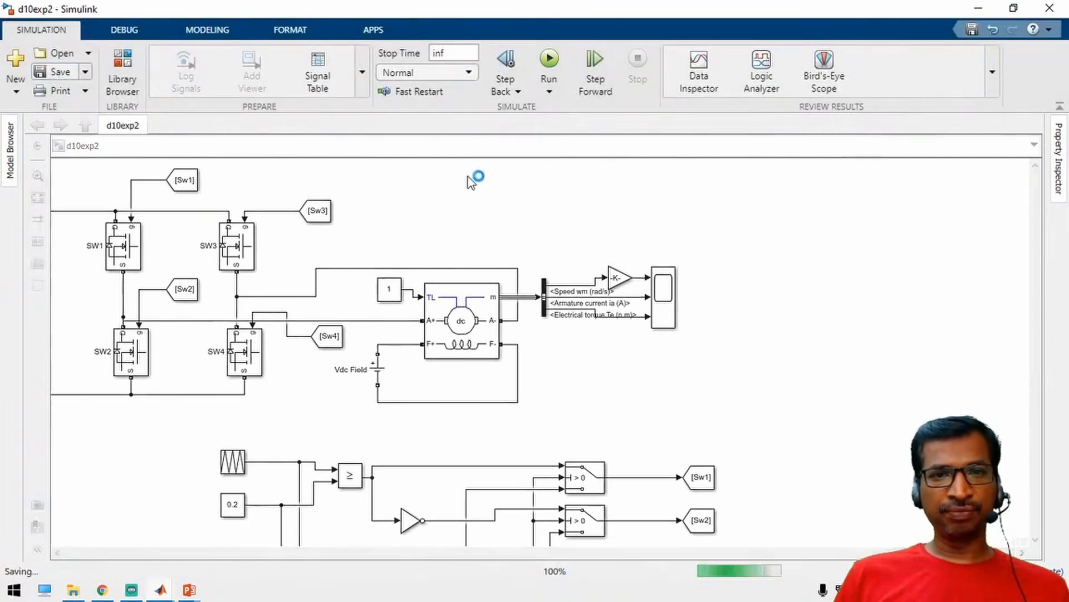
# Step: Run the simulation with the model window reduced and the Scope brought to the front beside it
pyautogui.click(548, 62)
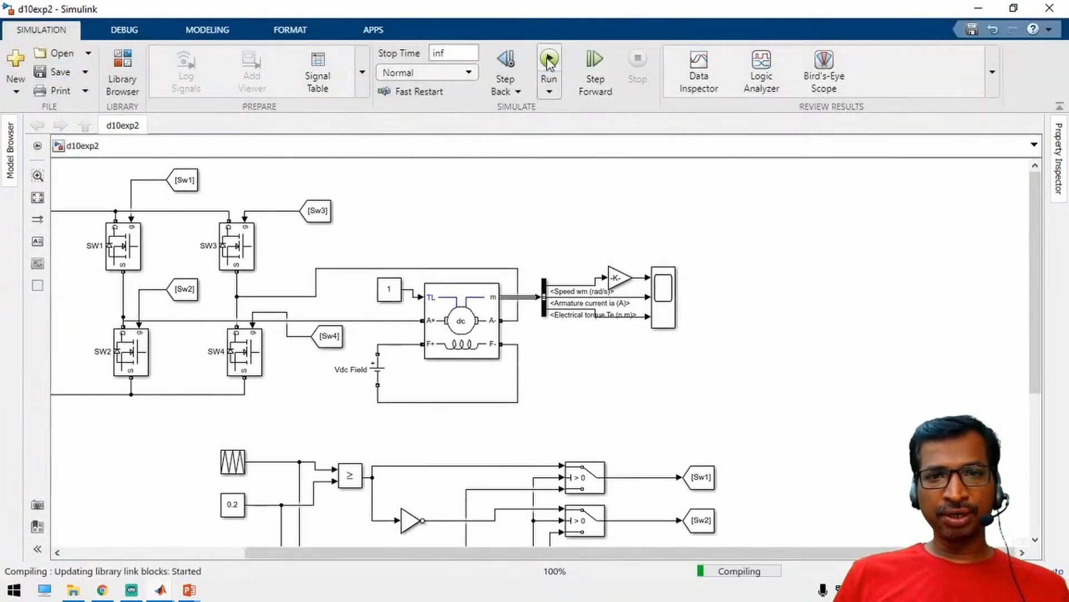
pyautogui.click(1014, 8)
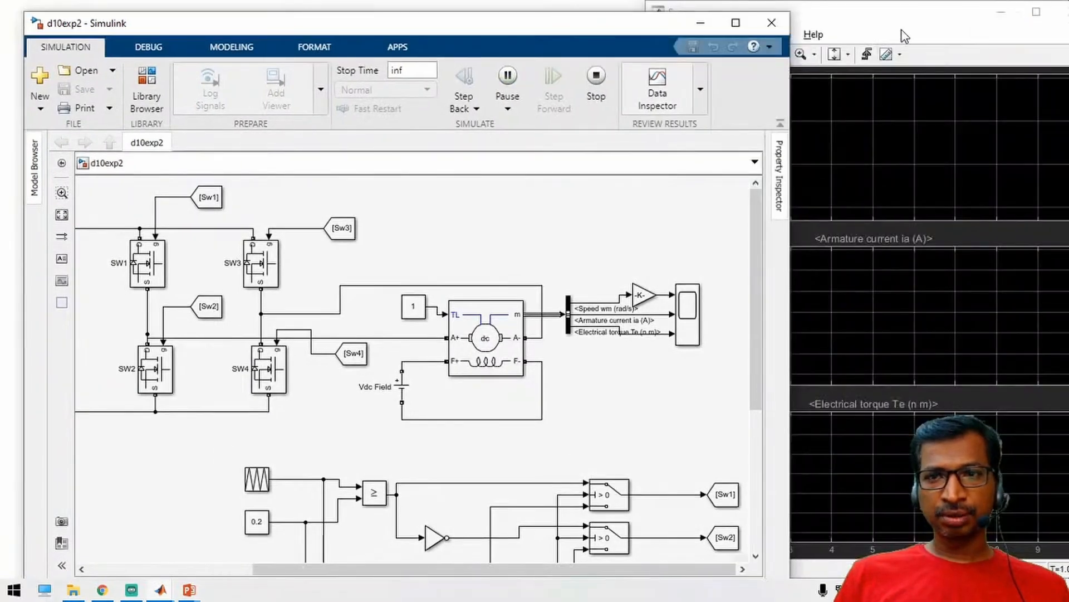
pyautogui.click(946, 29)
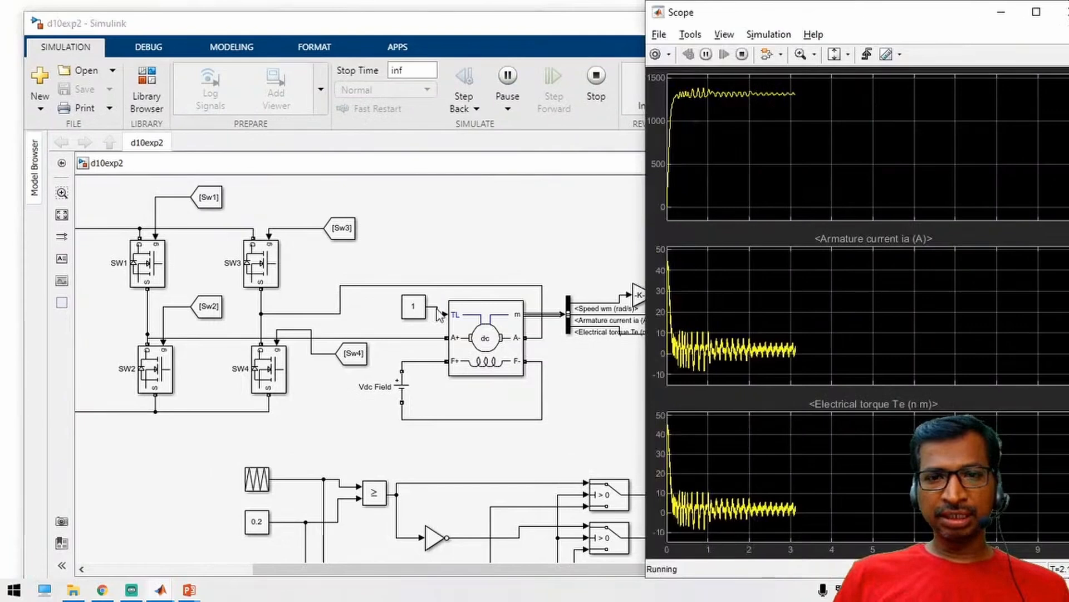
# Step: Narrow the model window so it clears the Scope, keeping the mode constant with its motor and Break annotations in view
pyautogui.click(497, 451)
pyautogui.moveTo(529, 456); pyautogui.dragTo(418, 198)
pyautogui.moveTo(559, 494); pyautogui.dragTo(597, 437)
pyautogui.moveTo(791, 226); pyautogui.dragTo(553, 226)
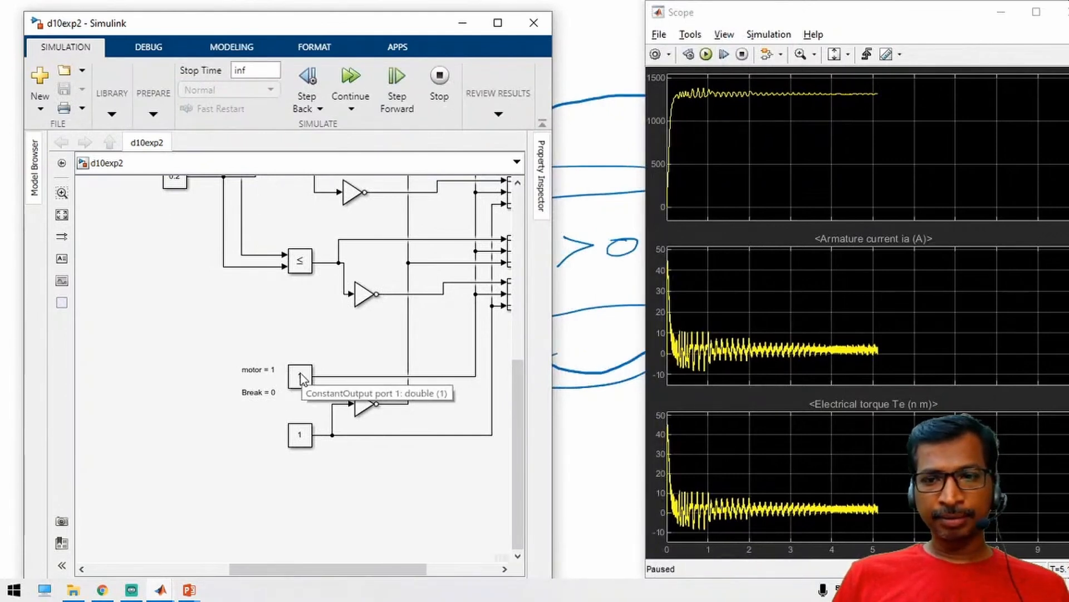
# Step: Continue the paused simulation and set the motor/Break mode constant to 0 for braking
pyautogui.click(350, 78)
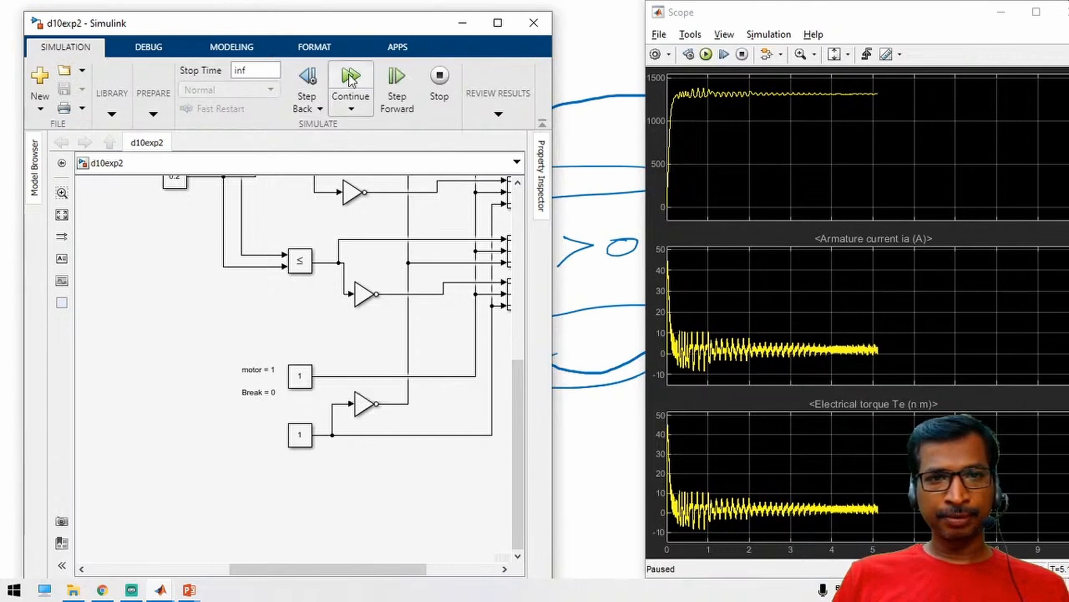
pyautogui.doubleClick(300, 374)
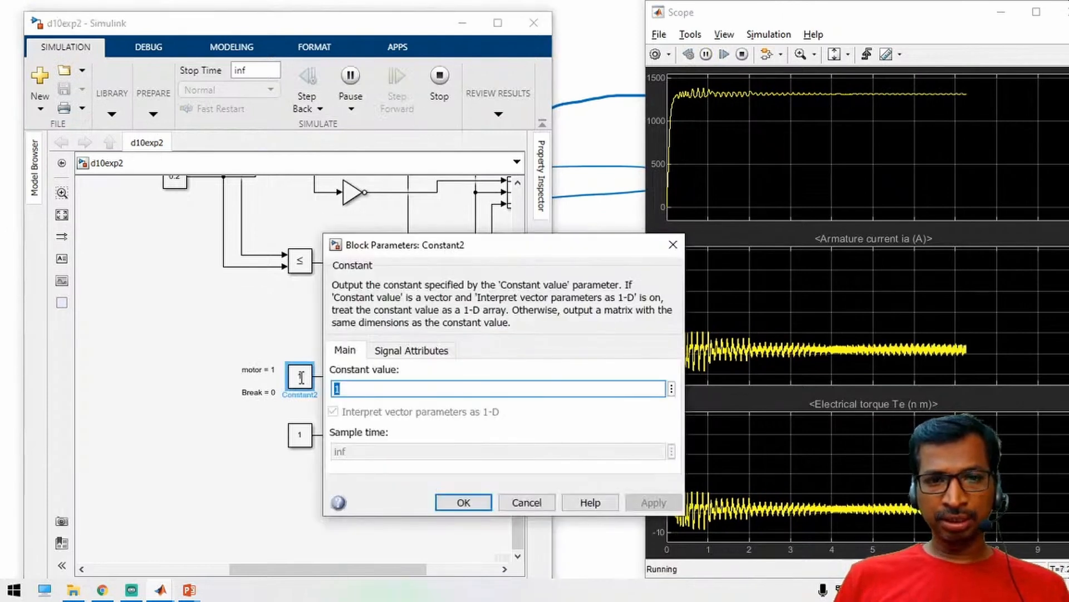
pyautogui.write('0')
pyautogui.press('Return')
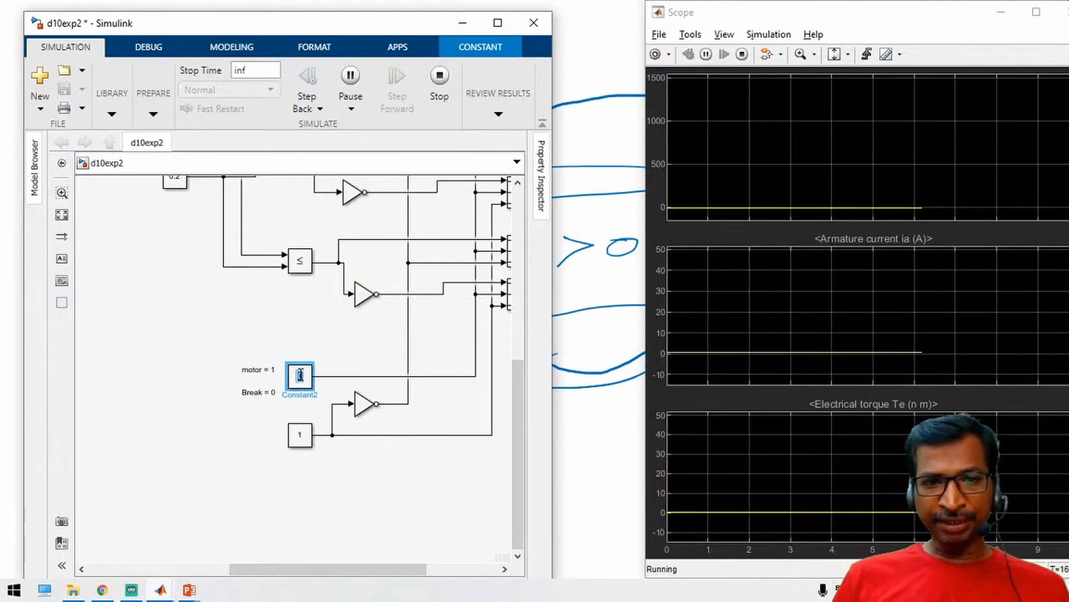
# Step: Set the mode constant to 1 to return the running drive to motoring
pyautogui.doubleClick(300, 375)
pyautogui.write('1')
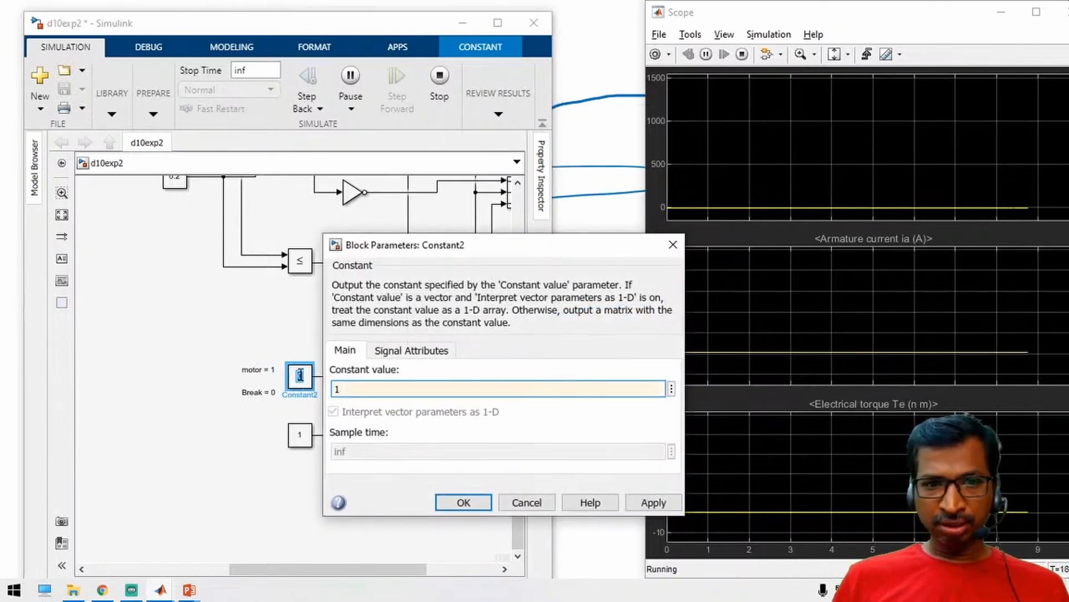
pyautogui.press('Return')
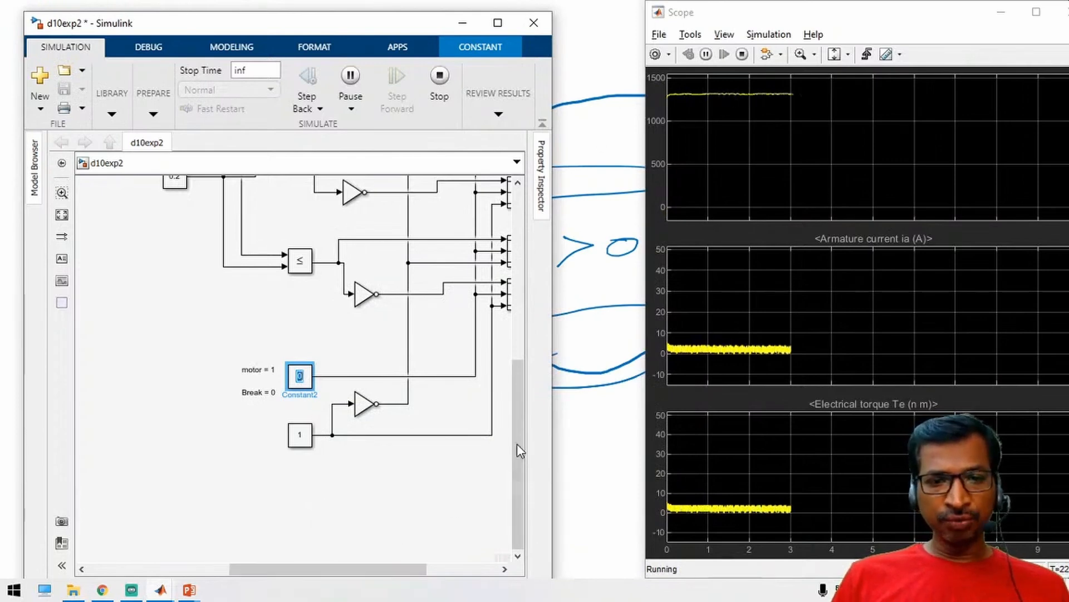
# Step: Set the PWM reference constant below the repeating sequence to 0.9 and rescale the Scope axes to fit the signals
pyautogui.moveTo(512, 382); pyautogui.dragTo(514, 328)
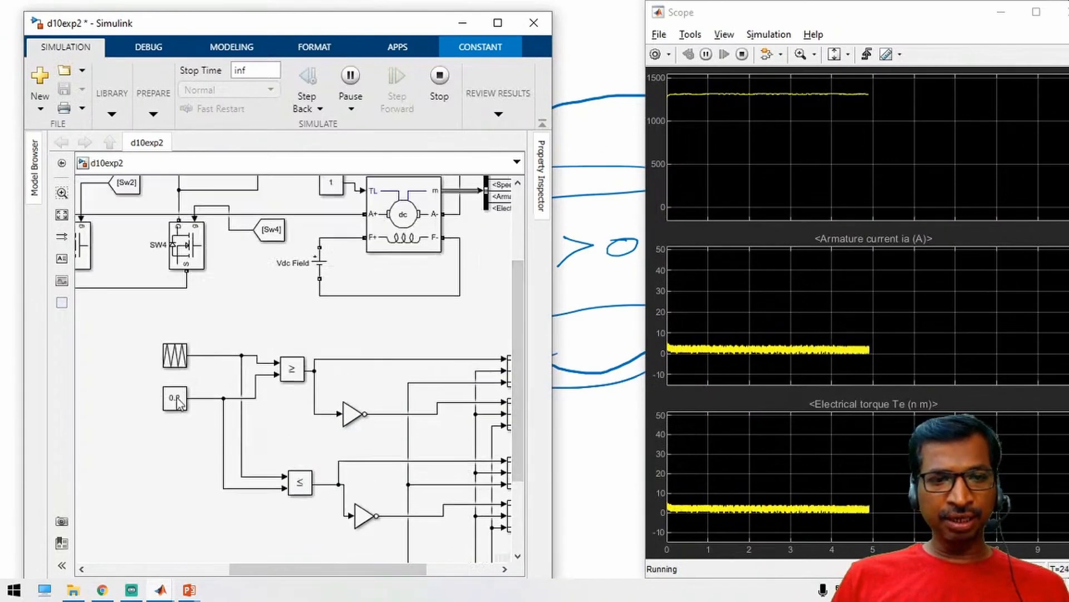
pyautogui.click(177, 397)
pyautogui.doubleClick(177, 397)
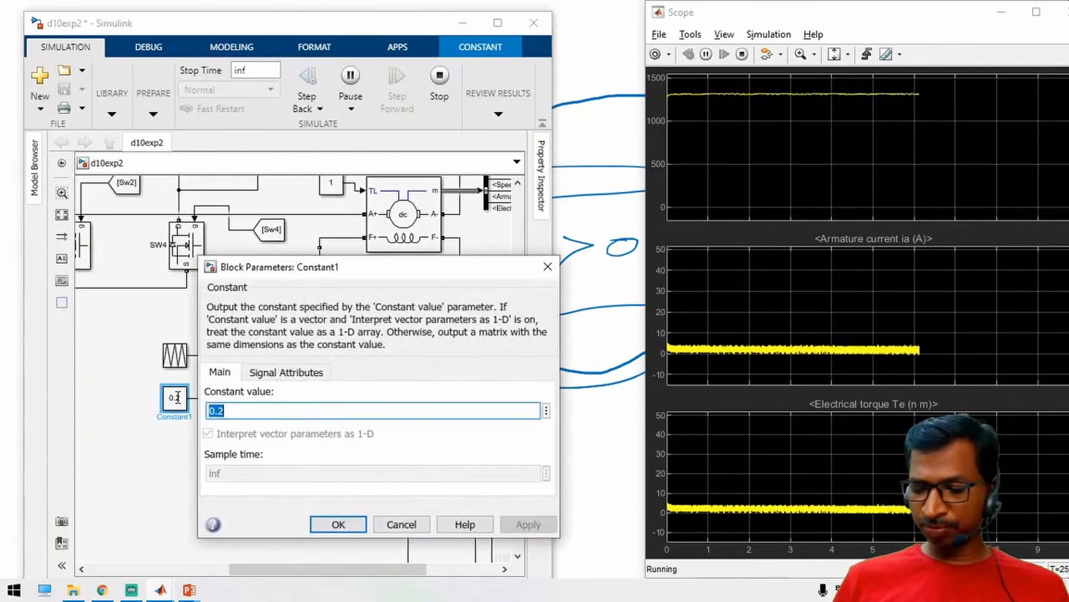
pyautogui.write('09')
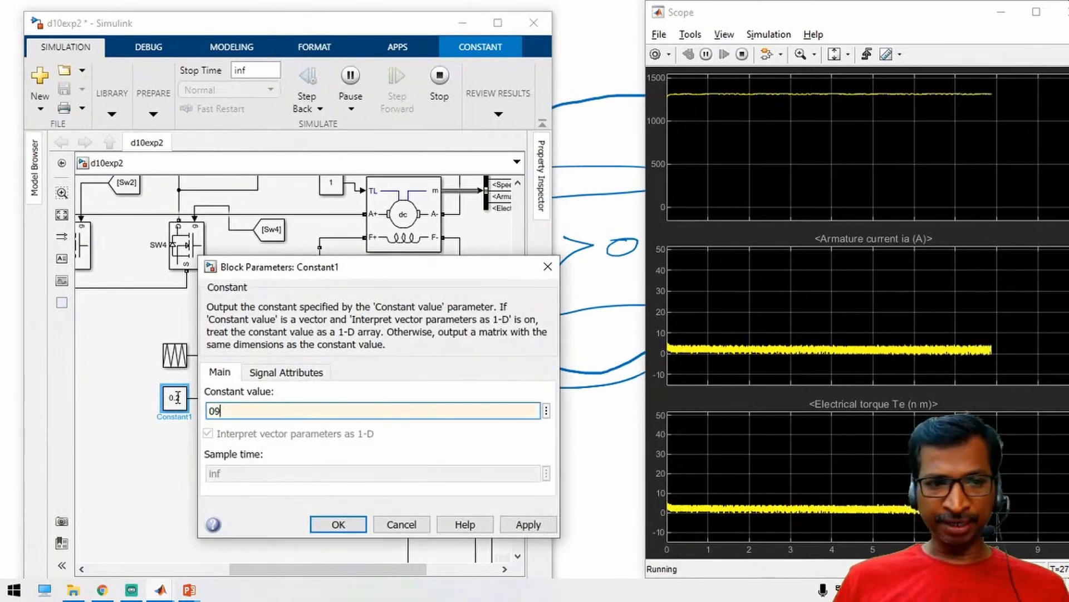
pyautogui.press('Return')
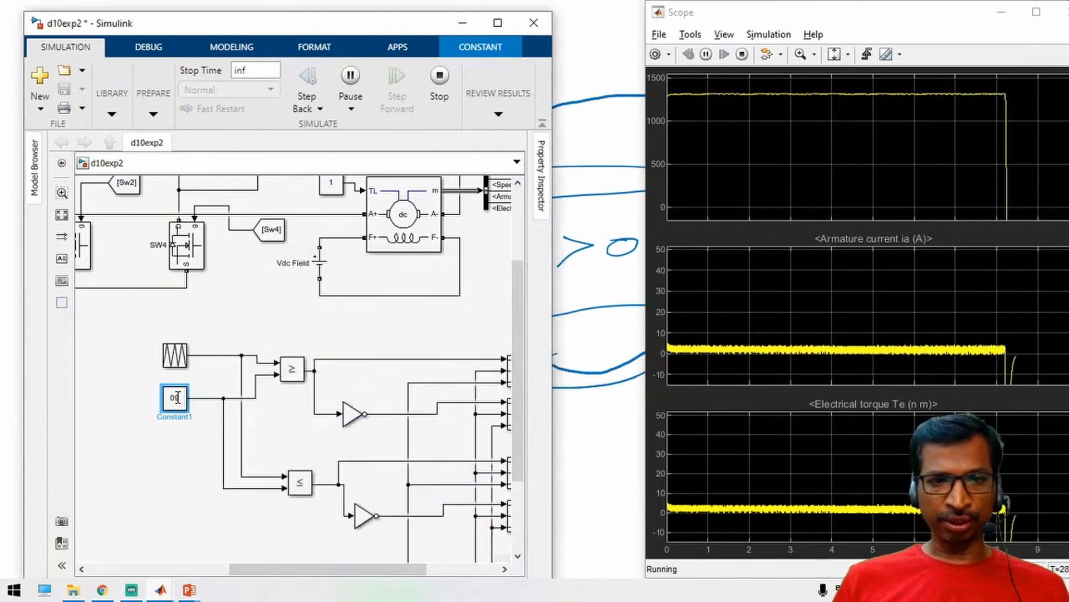
pyautogui.doubleClick(178, 397)
pyautogui.write('0.9')
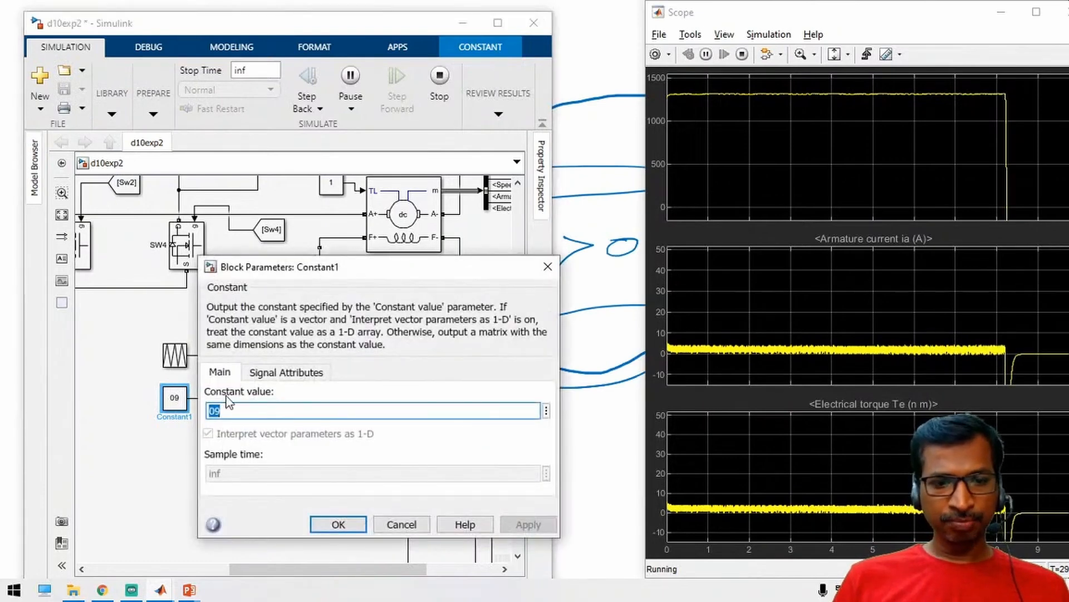
pyautogui.press('Return')
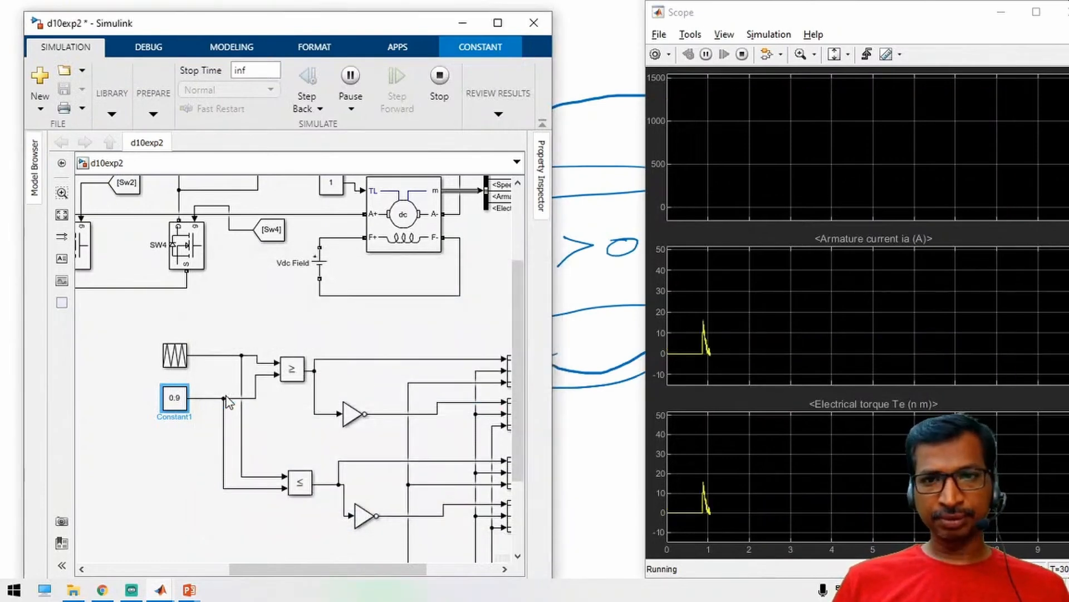
pyautogui.click(835, 55)
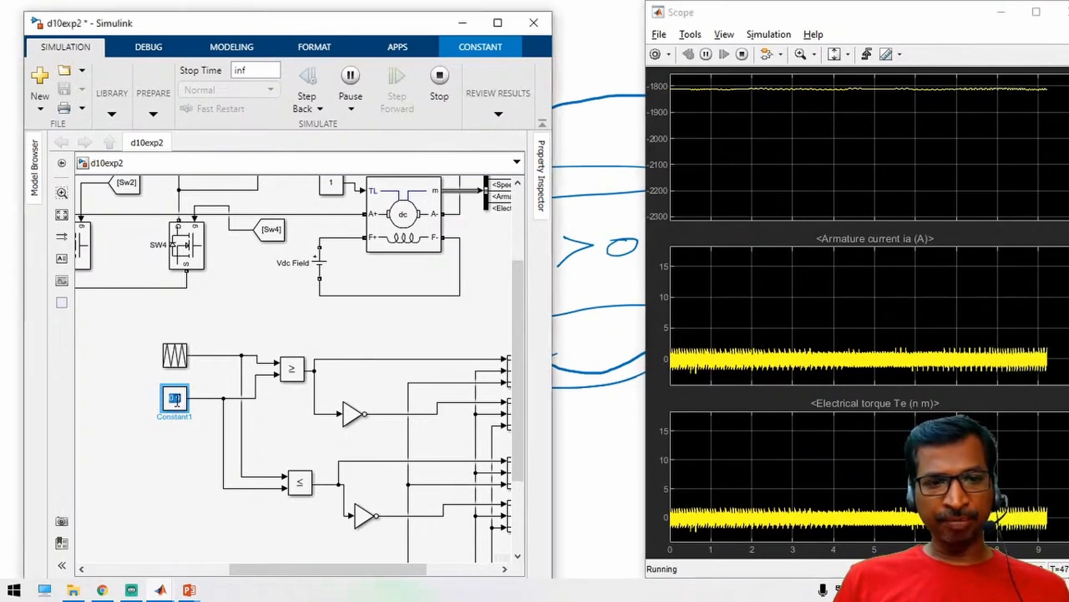
# Step: Keep the PWM reference at 0.9, set the mode constant to 0 for reverse braking, and rescale the Scope axes
pyautogui.doubleClick(176, 397)
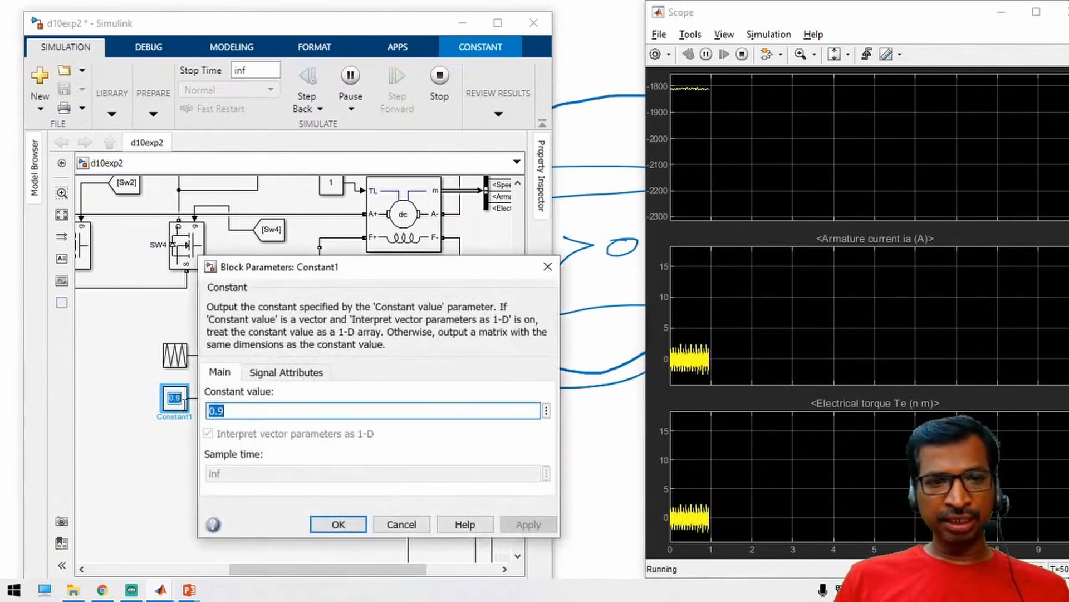
pyautogui.click(342, 523)
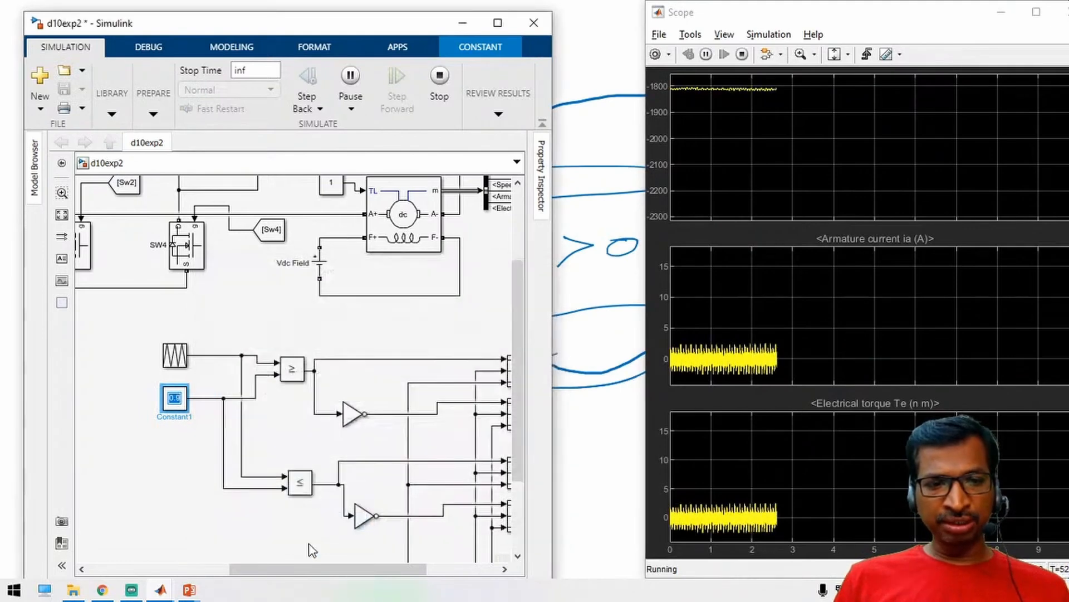
pyautogui.scroll(-3, 518, 463)
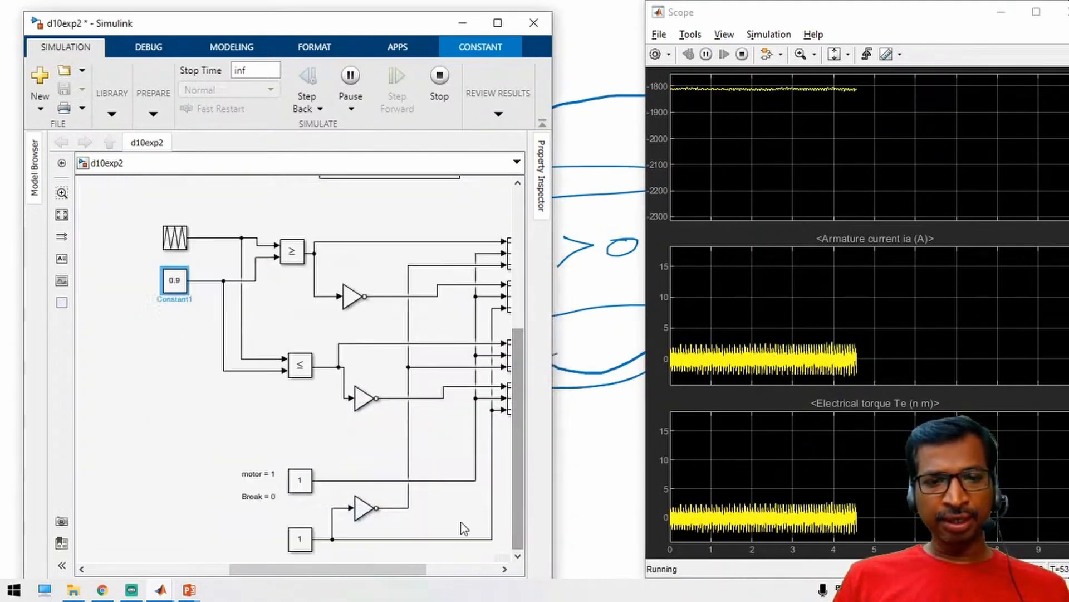
pyautogui.click(300, 490)
pyautogui.doubleClick(300, 489)
pyautogui.write('0')
pyautogui.press('Return')
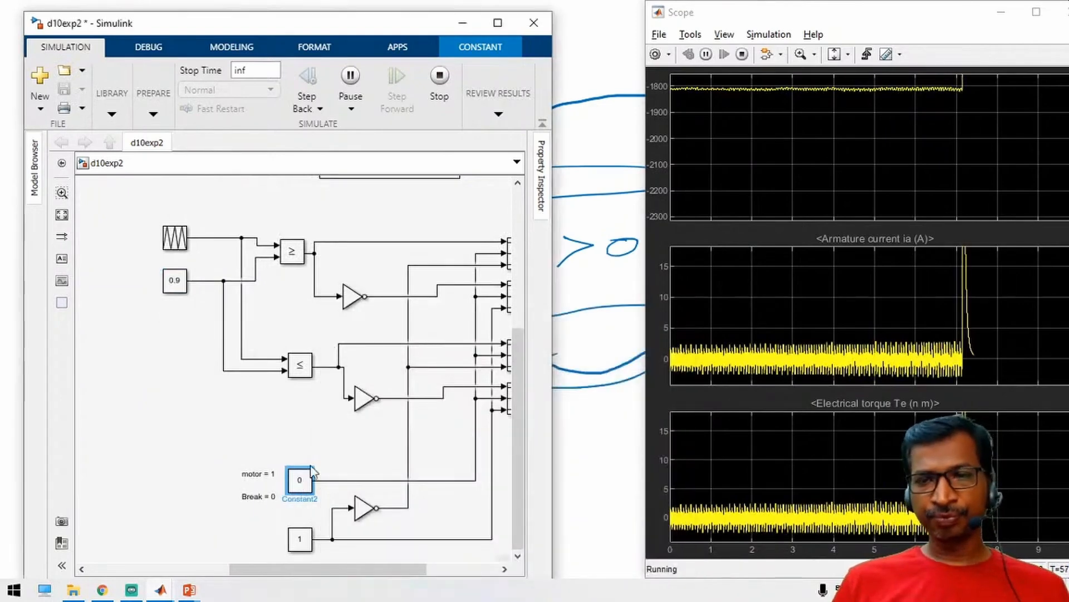
pyautogui.click(835, 54)
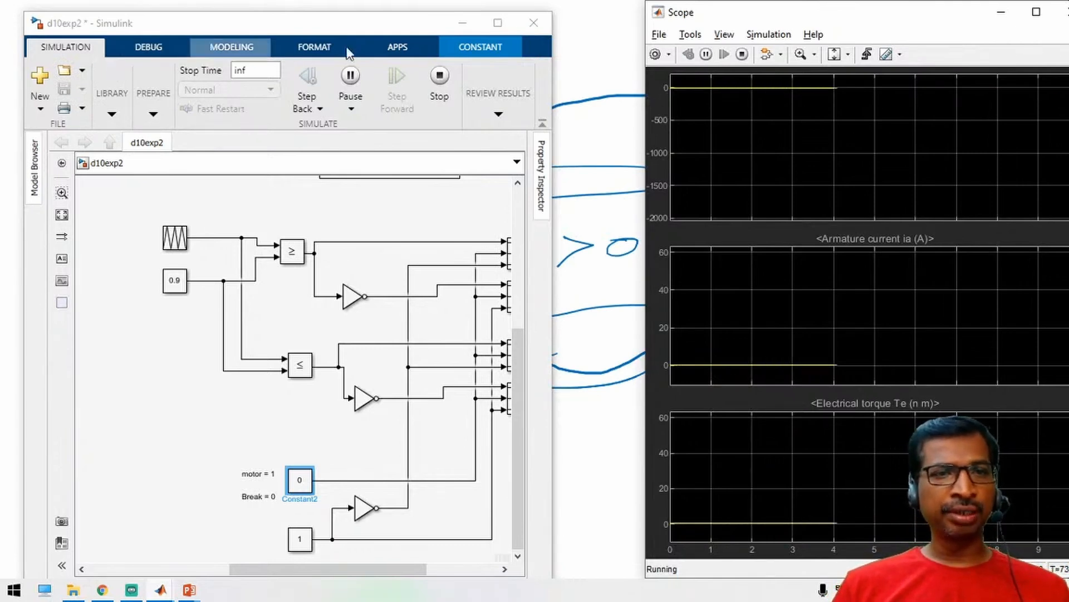
# Step: Switch to the DC_SpeedControl model and open its PWM subsystem
pyautogui.click(498, 24)
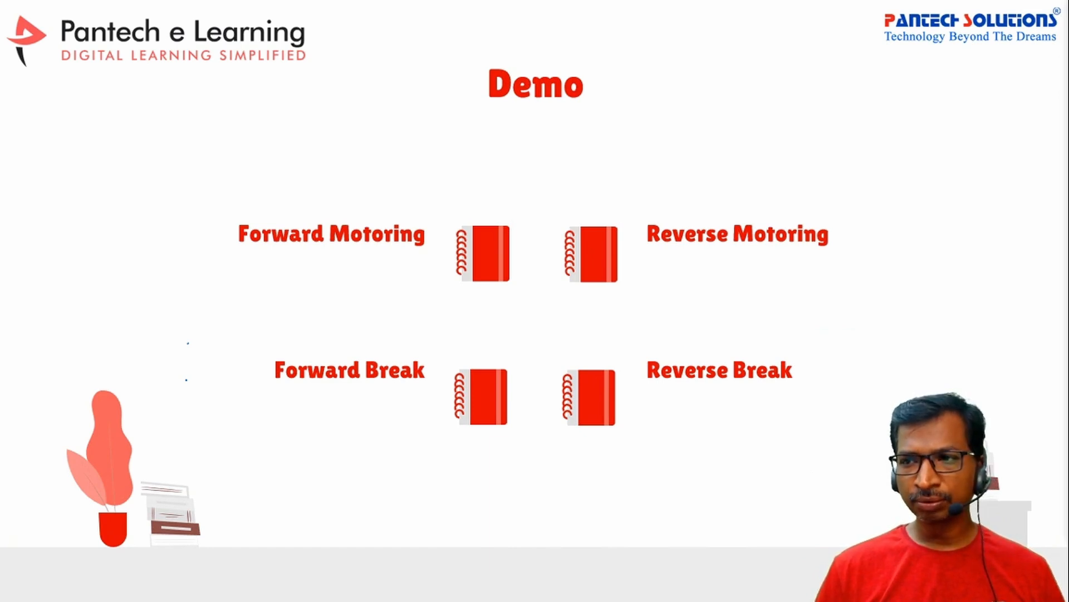
pyautogui.hotkey('alt', 'Tab')
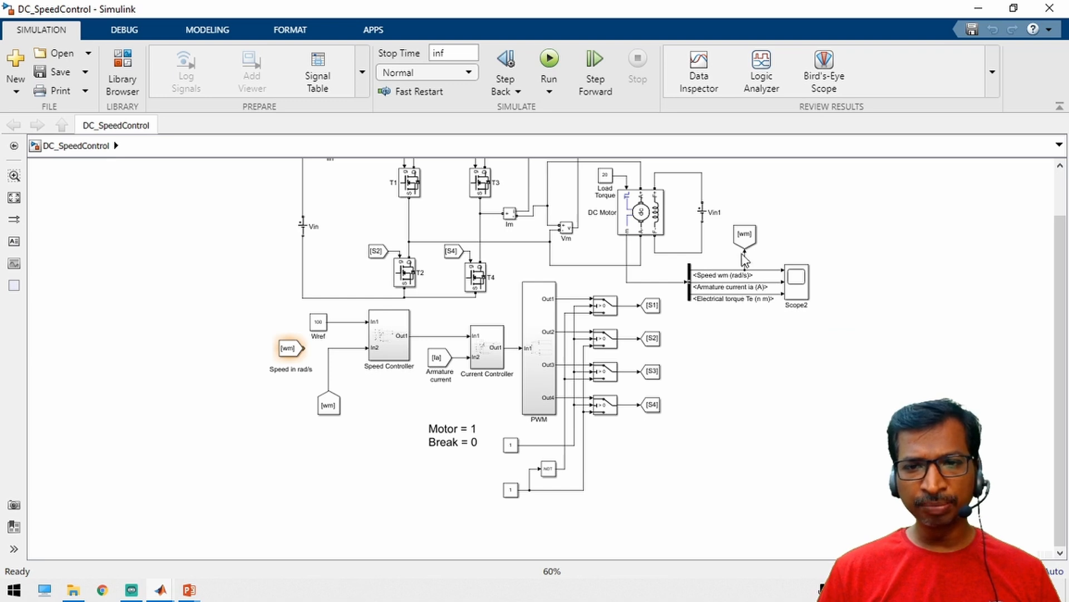
pyautogui.click(745, 238)
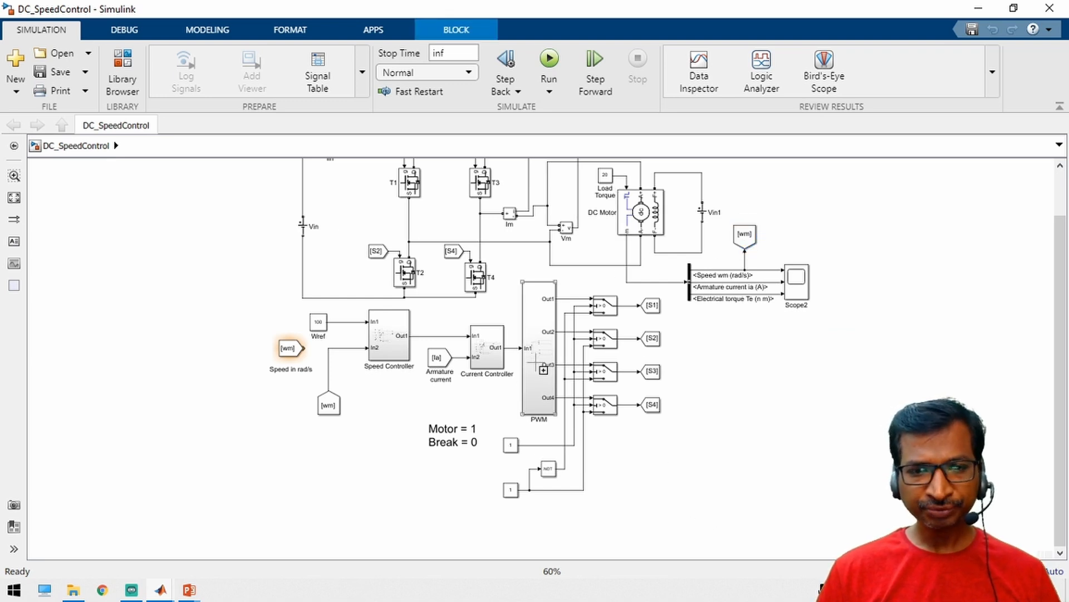
pyautogui.click(536, 365)
pyautogui.doubleClick(537, 365)
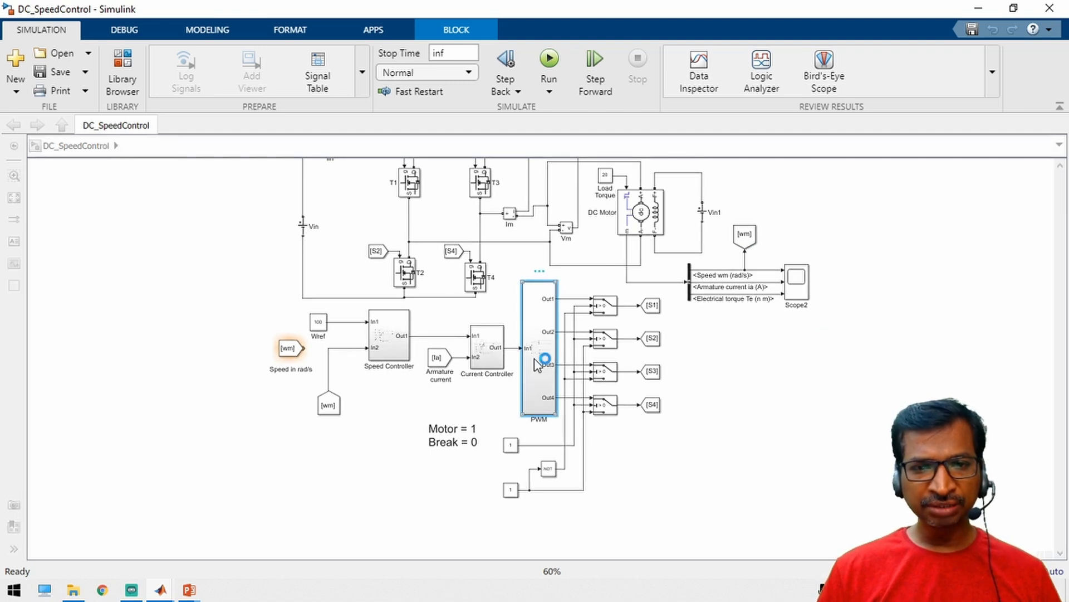
# Step: Examine the Repeating Sequence block and the In1 signal feeding the two comparators, and return to the top level
pyautogui.click(319, 341)
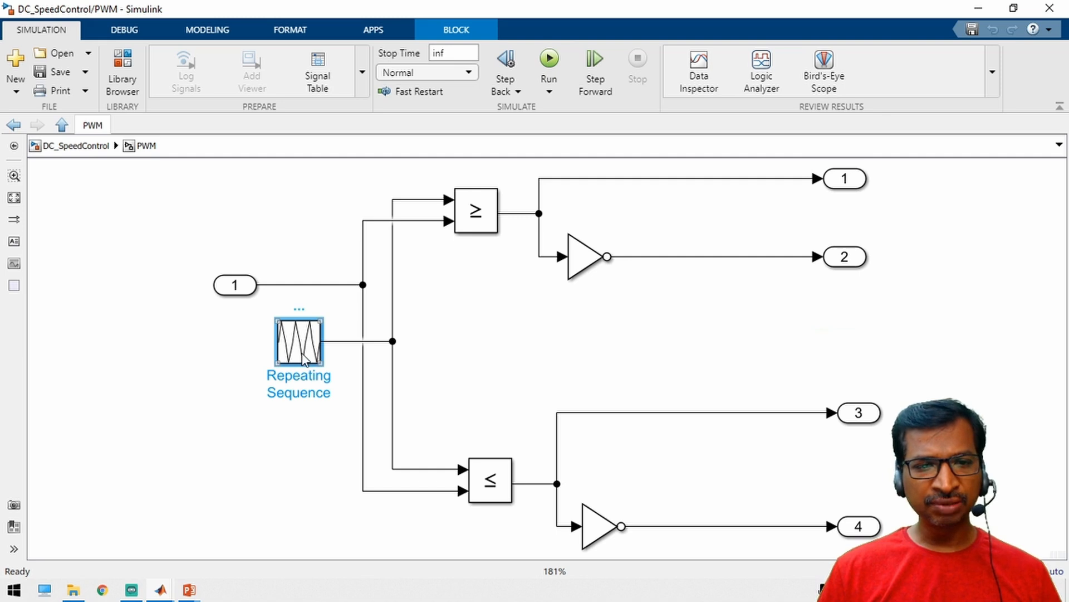
pyautogui.doubleClick(303, 354)
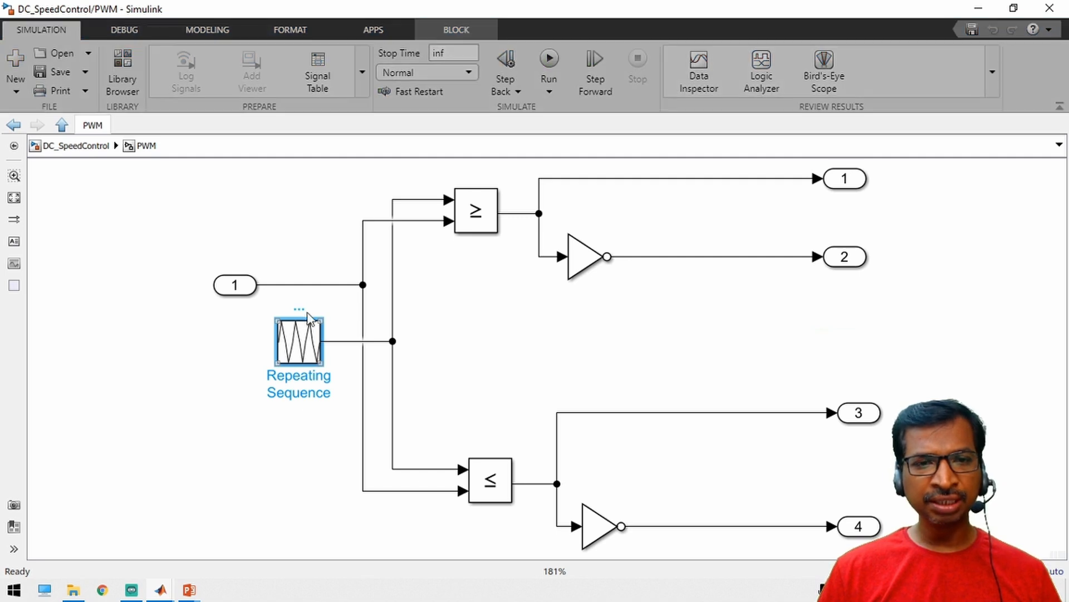
pyautogui.click(283, 285)
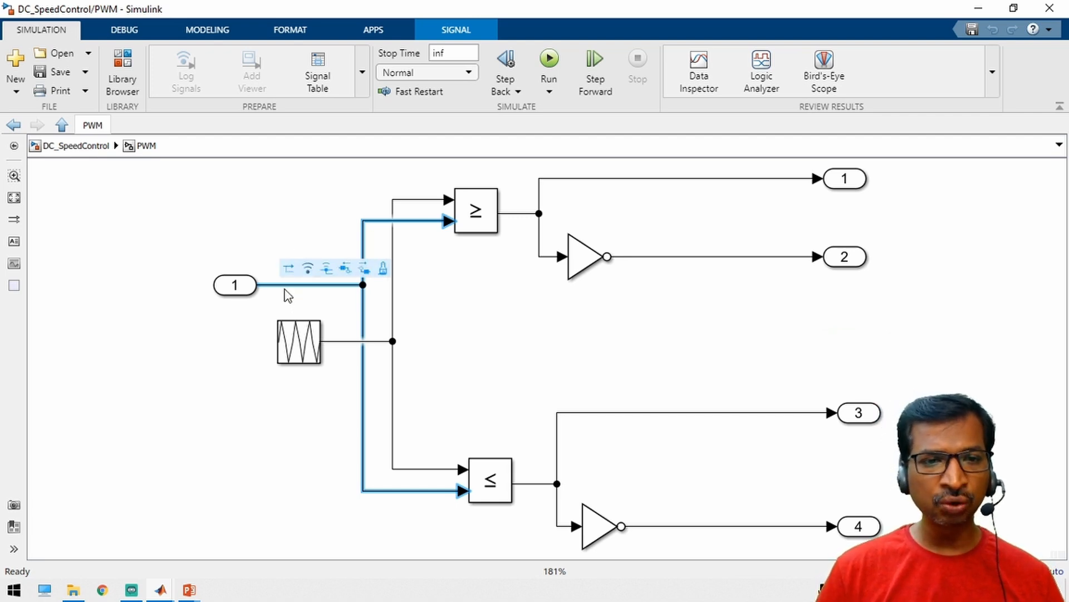
pyautogui.moveTo(173, 261); pyautogui.dragTo(263, 300)
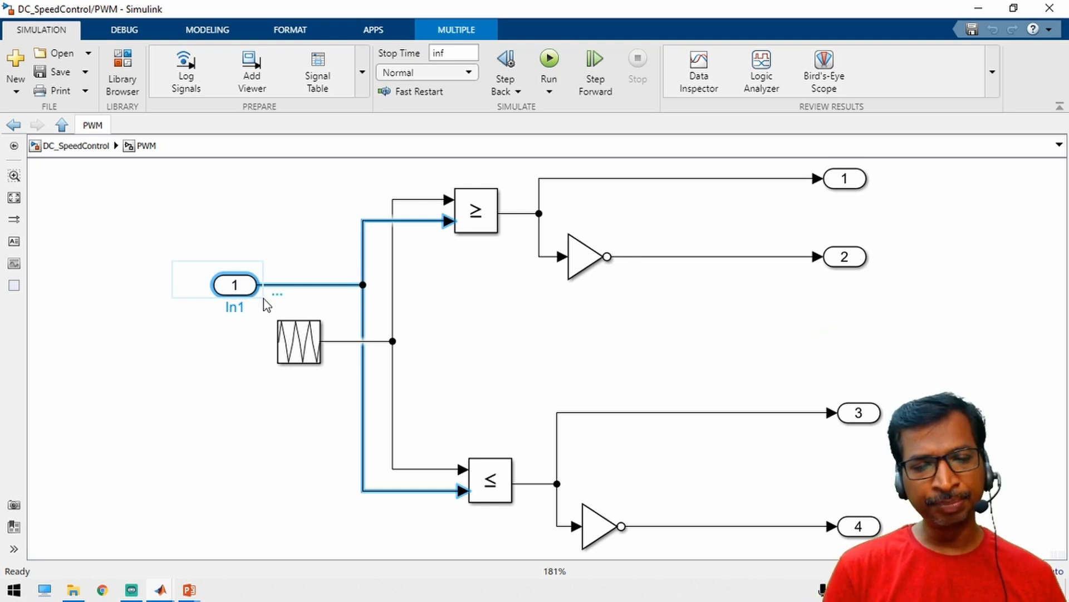
pyautogui.click(227, 419)
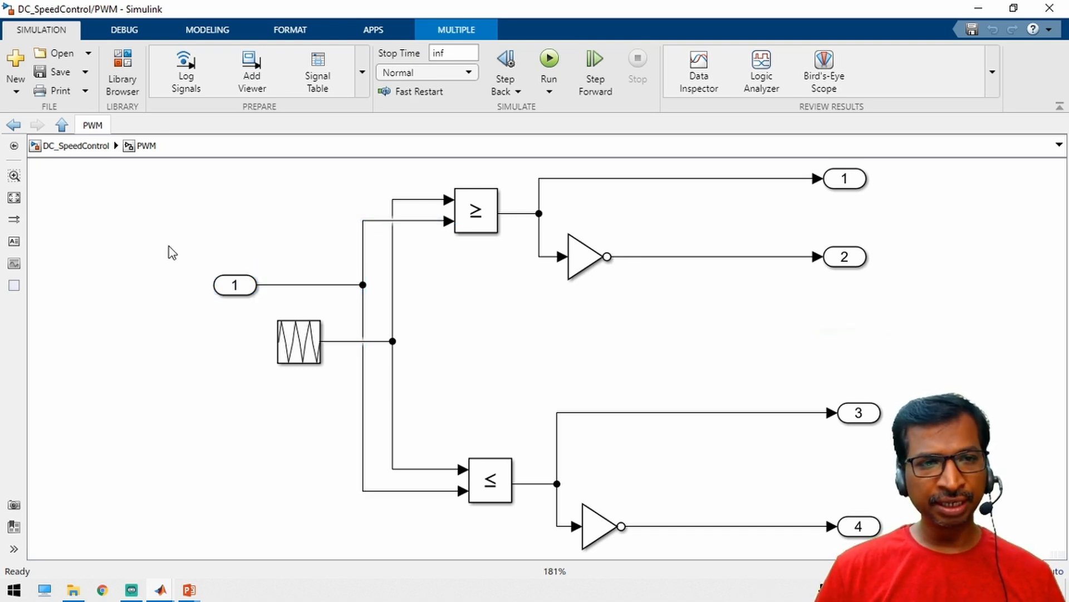
pyautogui.click(62, 125)
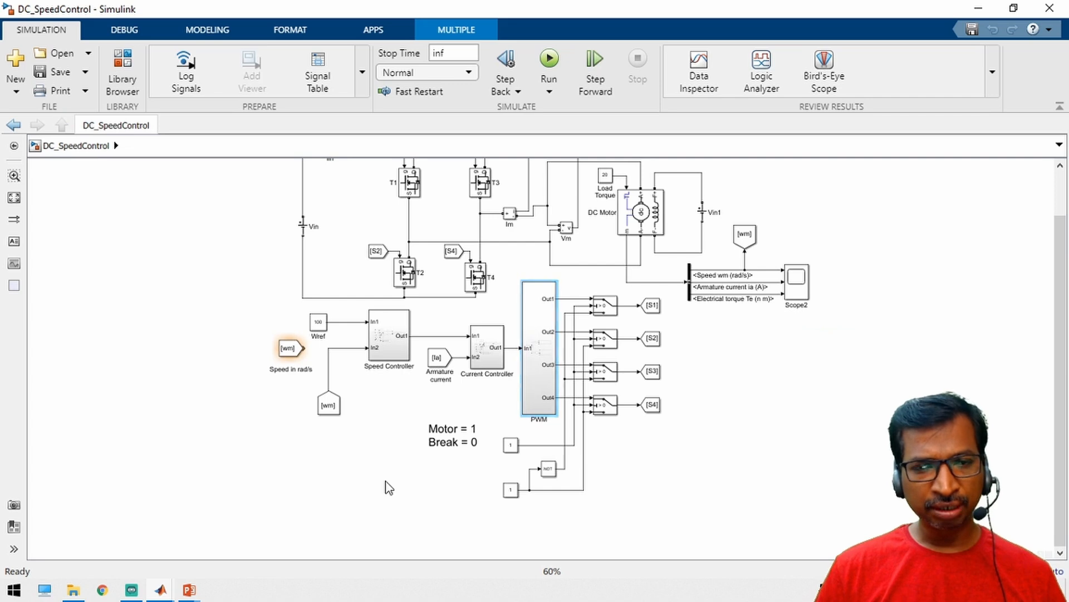
# Step: Delete the unconnected [wm] tag block labelled Speed in rad/s beside the Speed Controller
pyautogui.click(747, 236)
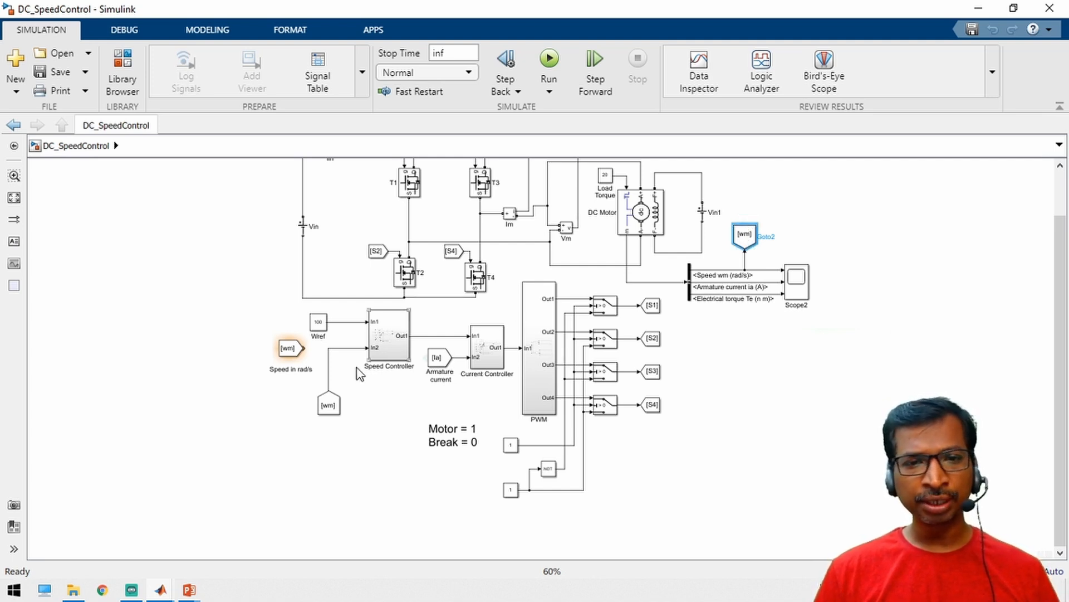
pyautogui.click(357, 434)
pyautogui.click(318, 325)
pyautogui.click(294, 349)
pyautogui.press('Delete')
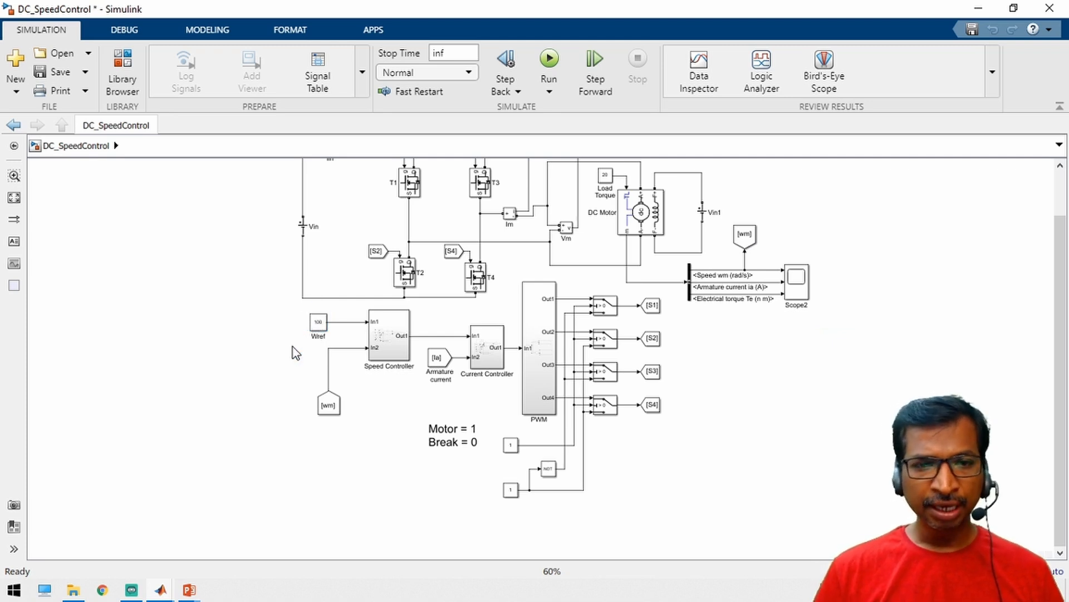
# Step: Trace the Wref and [wm] signals into the Speed Controller and open that subsystem
pyautogui.click(318, 322)
pyautogui.click(322, 425)
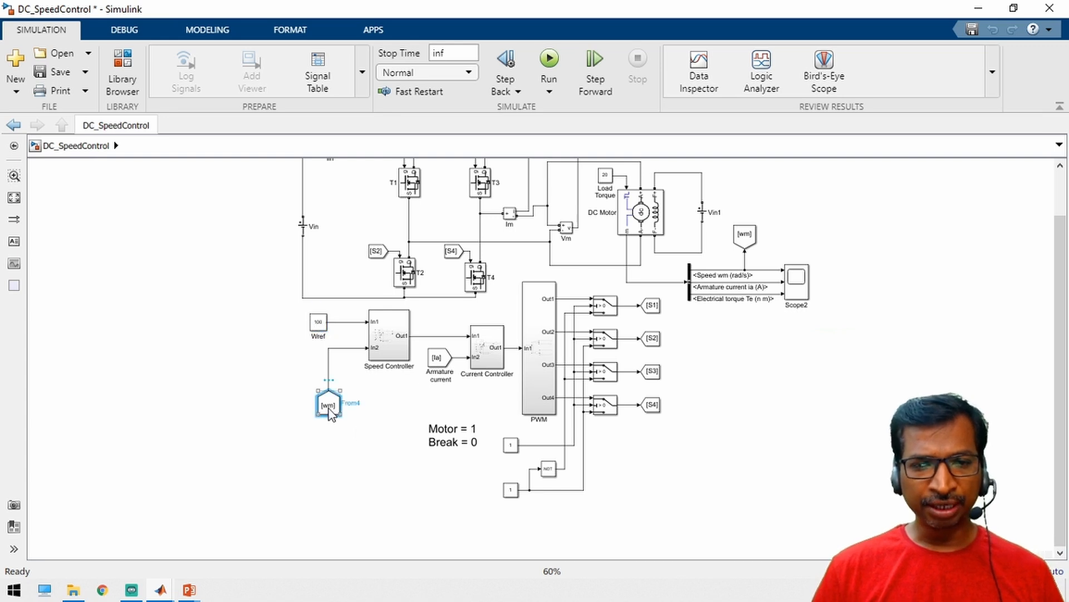
pyautogui.click(329, 368)
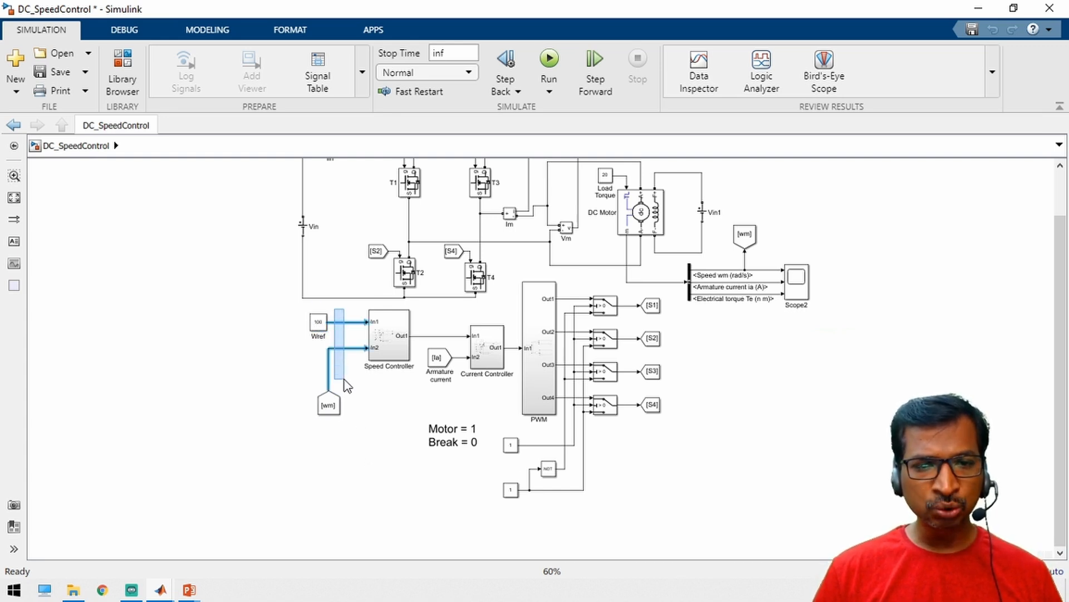
pyautogui.click(374, 478)
pyautogui.click(388, 342)
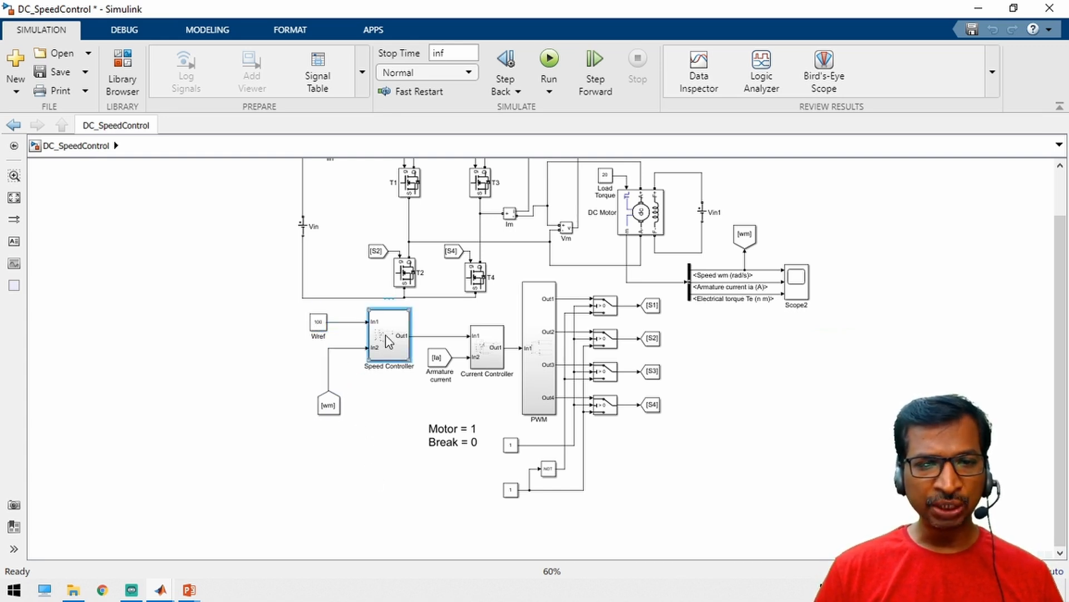
pyautogui.doubleClick(388, 342)
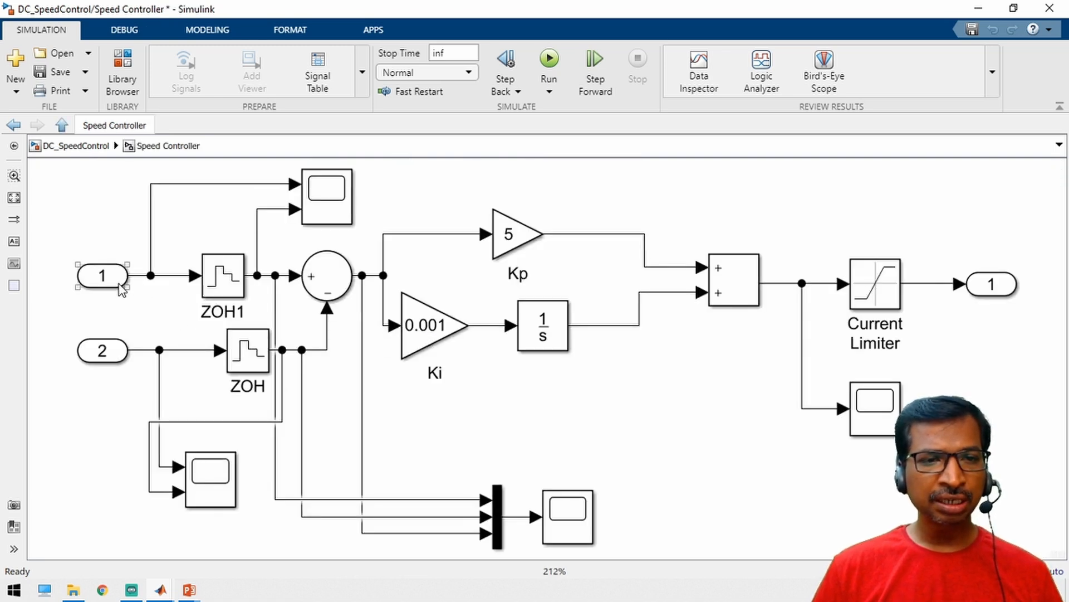
# Step: Examine the ZOH1 block and the Kp and Ki branches with the integrator in the Speed Controller
pyautogui.click(221, 277)
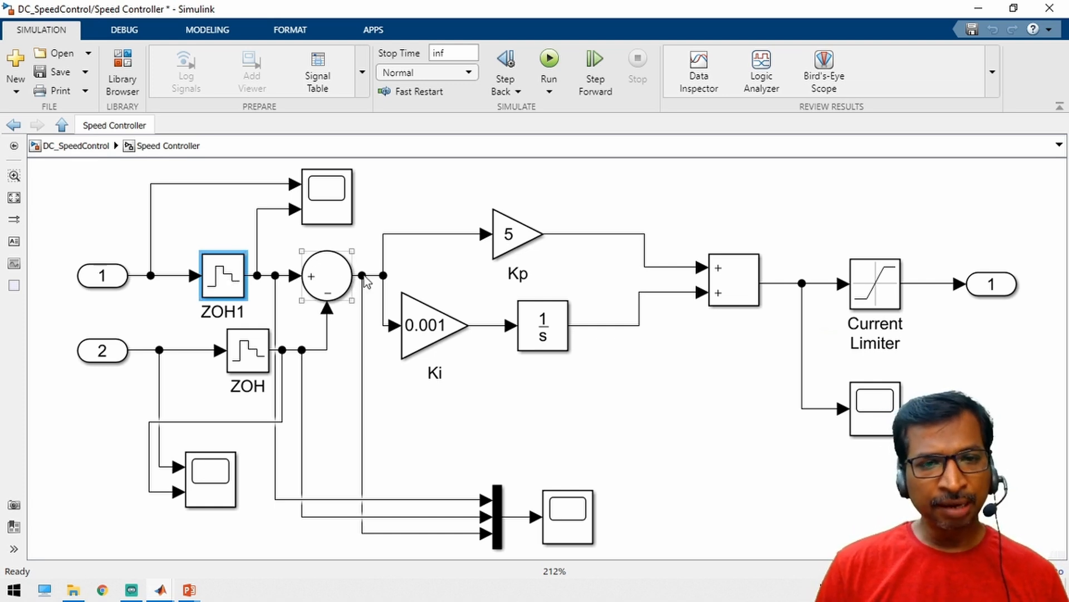
pyautogui.moveTo(485, 185); pyautogui.dragTo(614, 381)
pyautogui.click(650, 463)
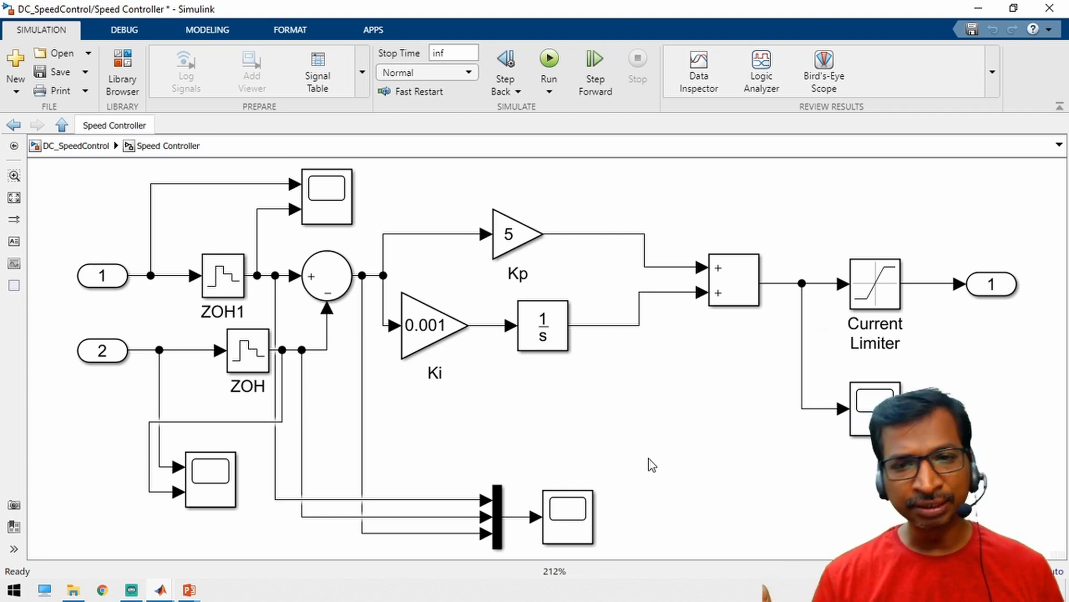
# Step: Examine the Kp proportional gain and the Ki branch with its integrator in the Speed Controller
pyautogui.click(523, 244)
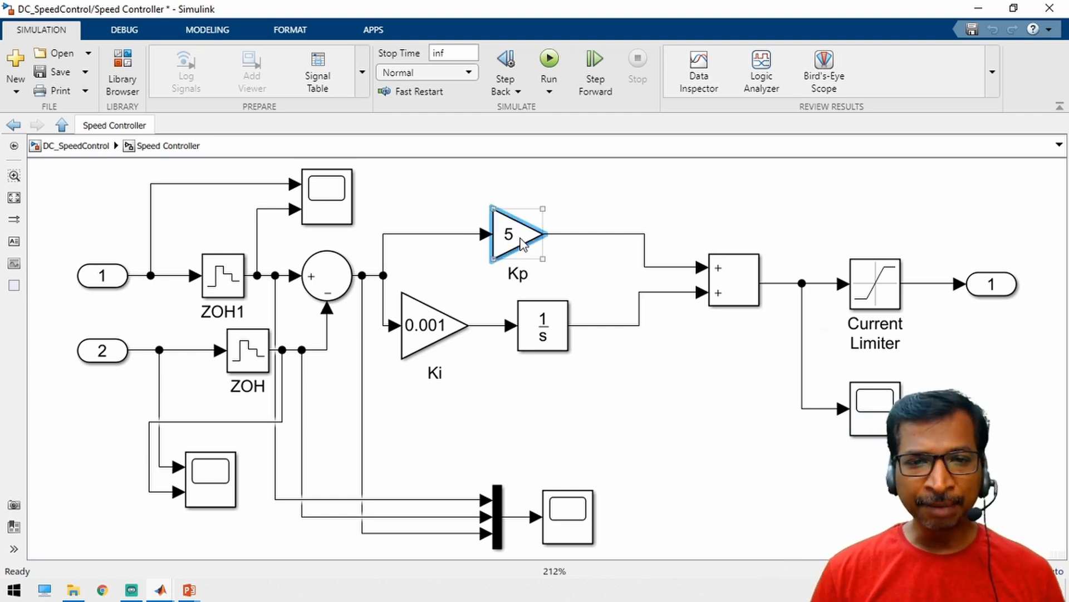
pyautogui.click(556, 362)
pyautogui.click(556, 312)
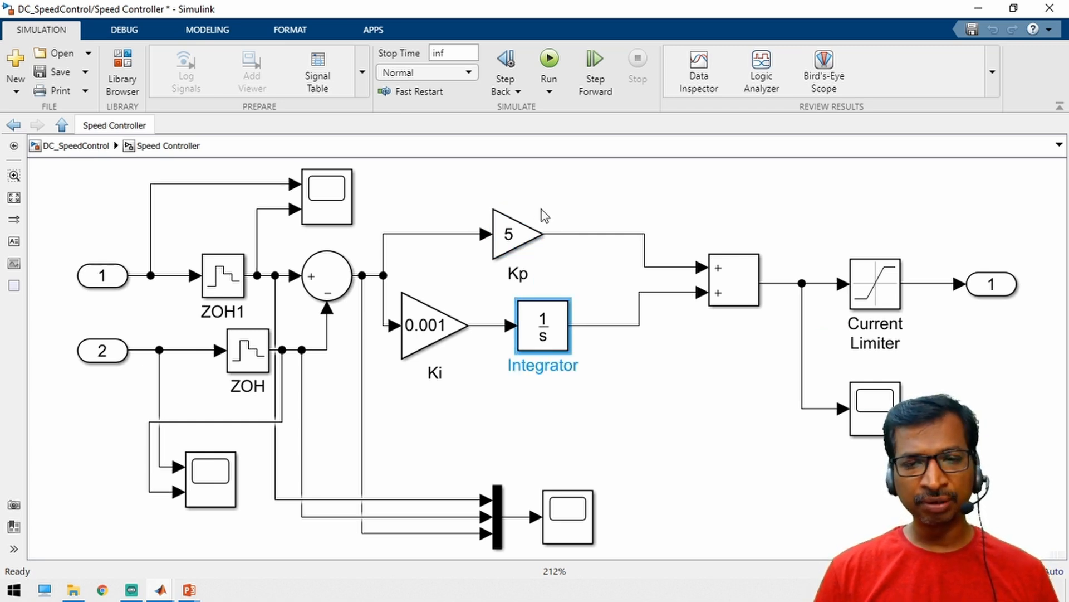
pyautogui.click(532, 228)
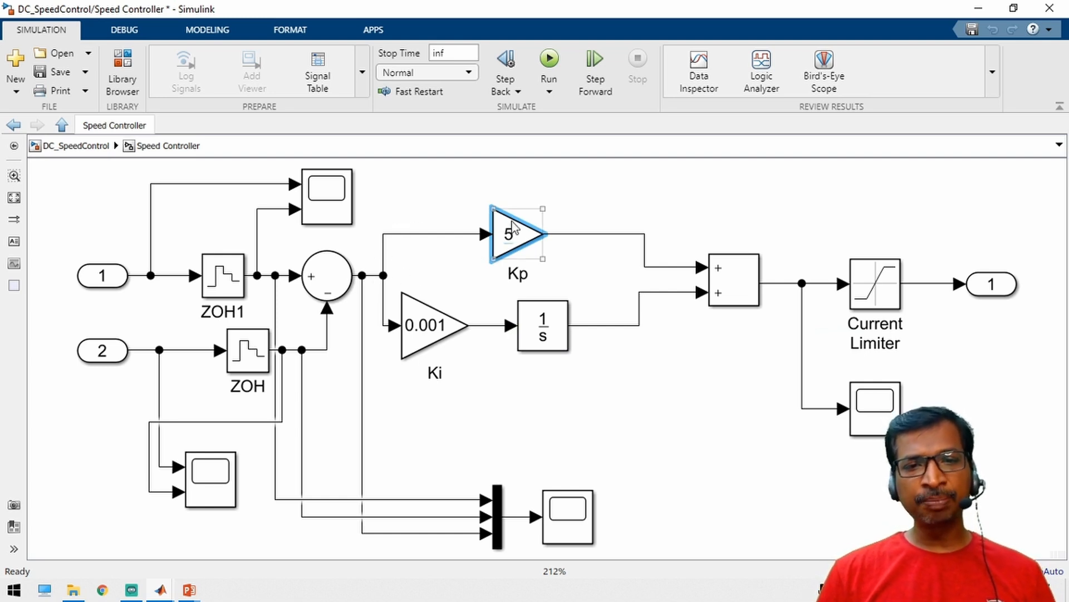
pyautogui.click(518, 241)
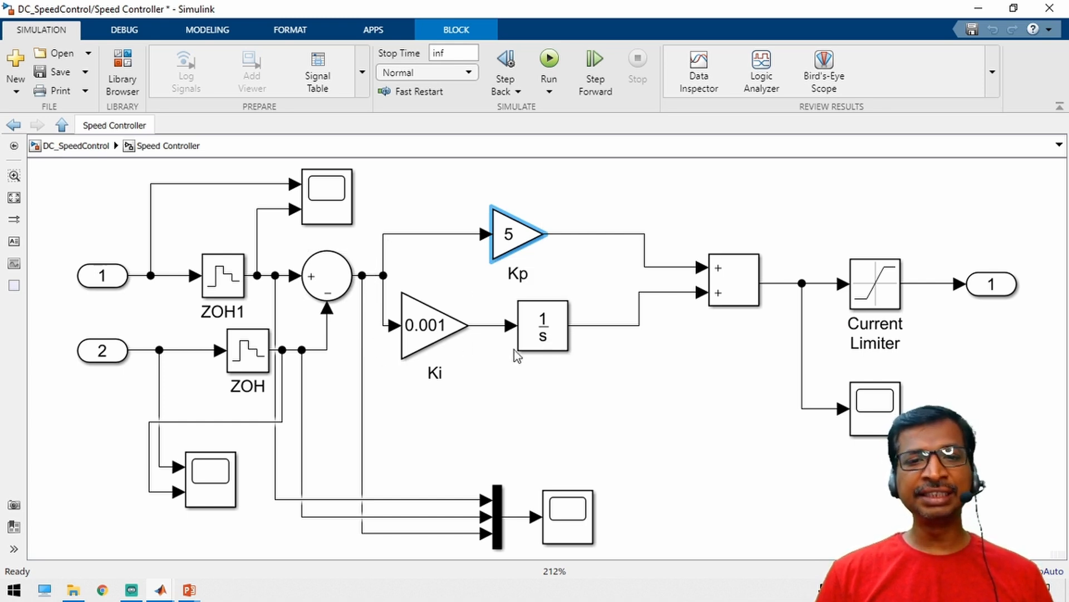
pyautogui.click(541, 337)
pyautogui.click(443, 335)
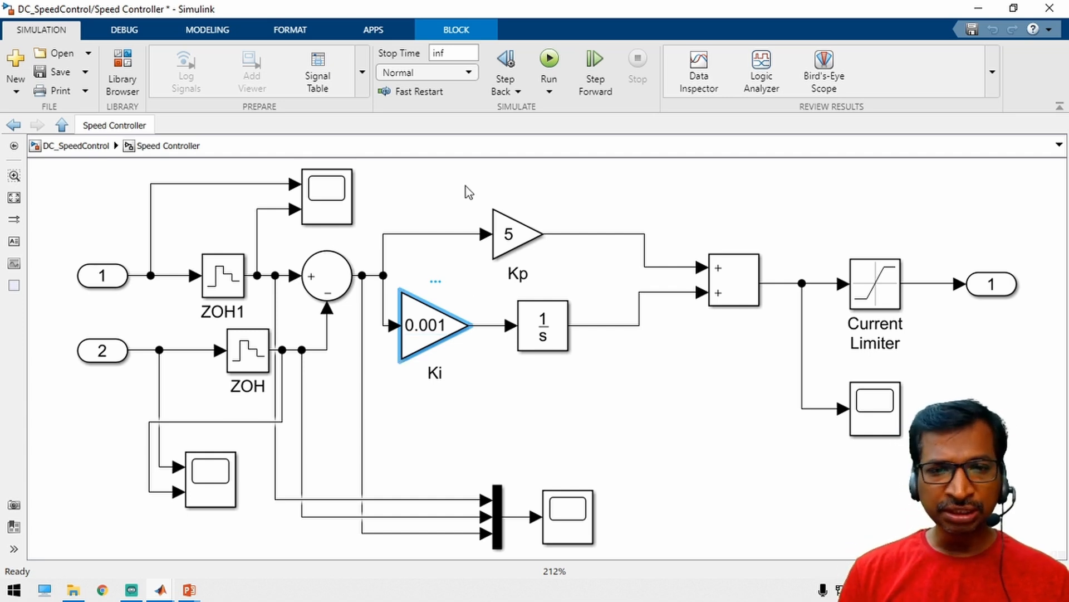
# Step: Compare the Kp and Ki gains and trace both branches into the Add3 summing block
pyautogui.click(515, 237)
pyautogui.click(443, 331)
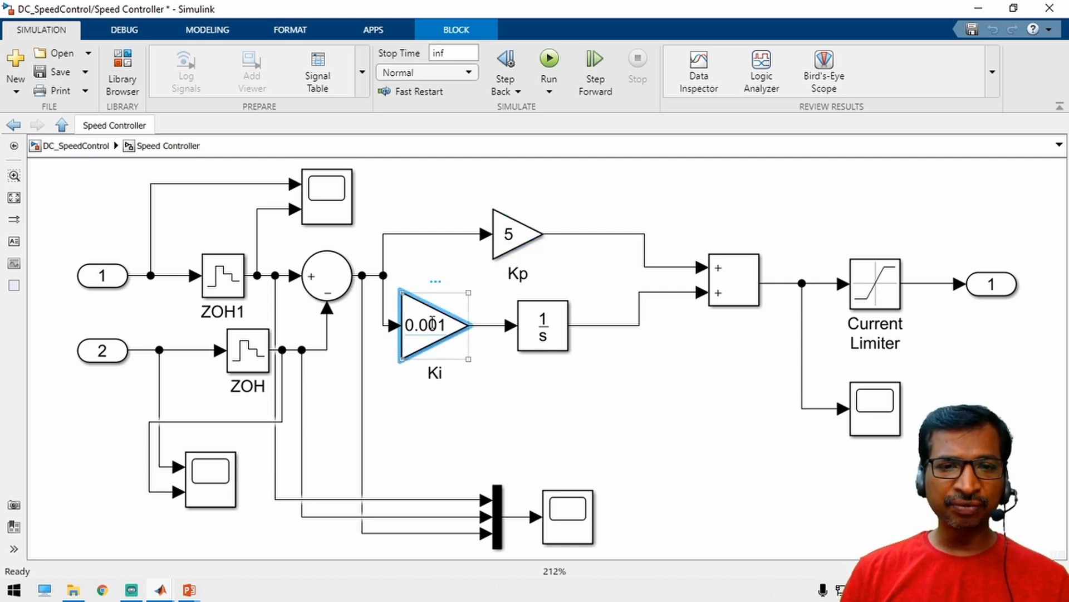
pyautogui.click(418, 399)
pyautogui.click(419, 348)
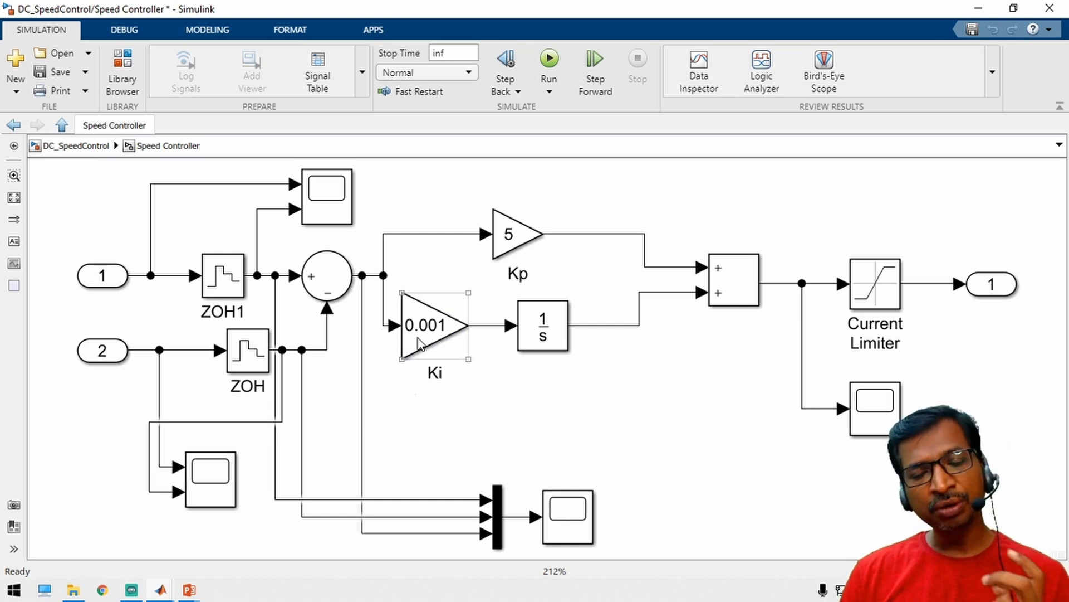
pyautogui.click(508, 236)
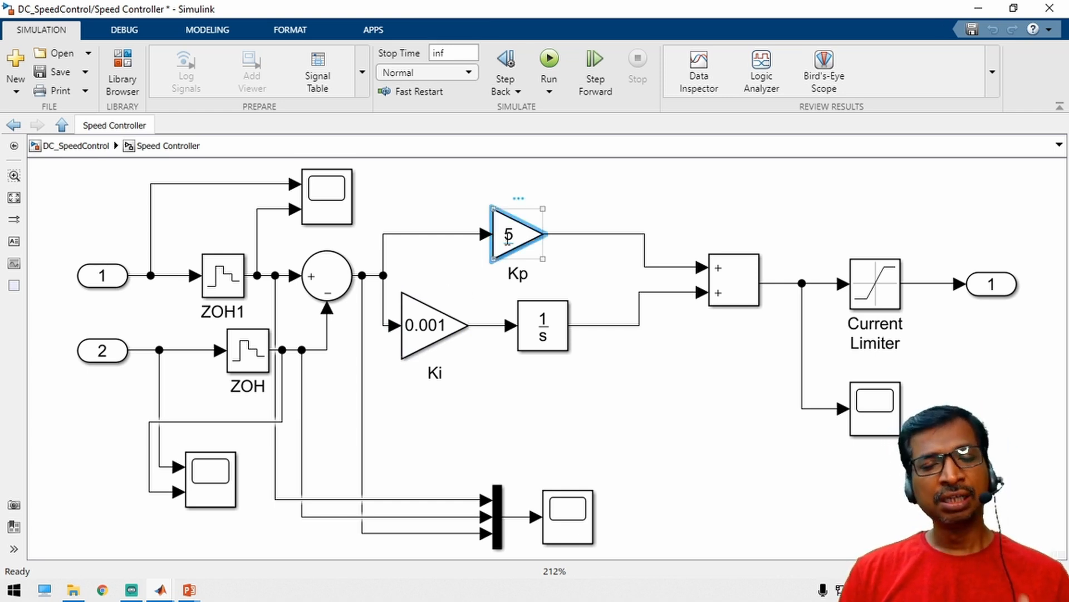
pyautogui.click(426, 348)
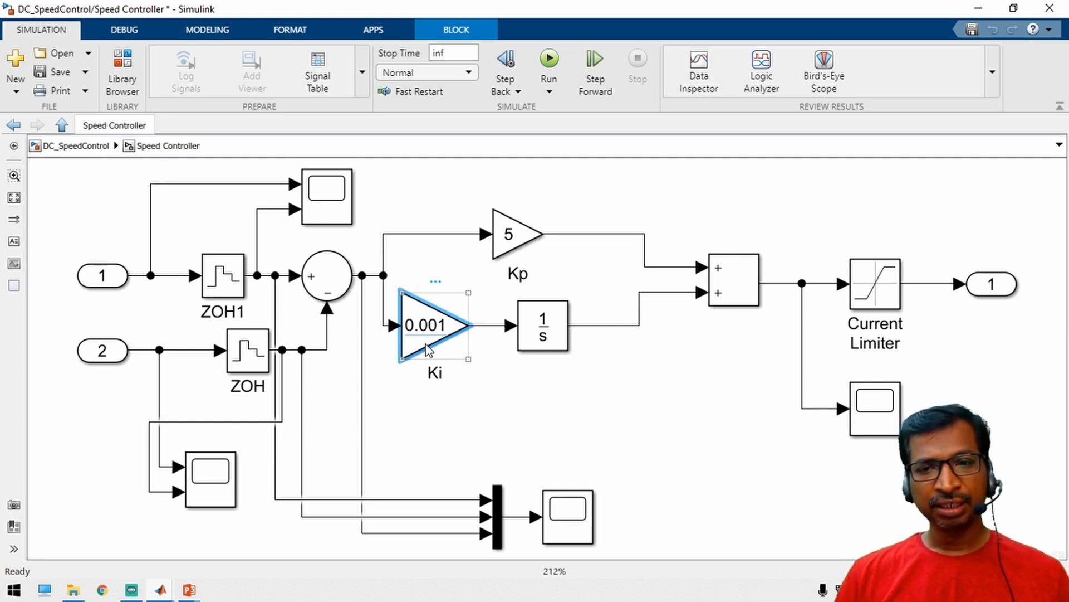
pyautogui.moveTo(648, 197); pyautogui.dragTo(651, 362)
pyautogui.click(733, 291)
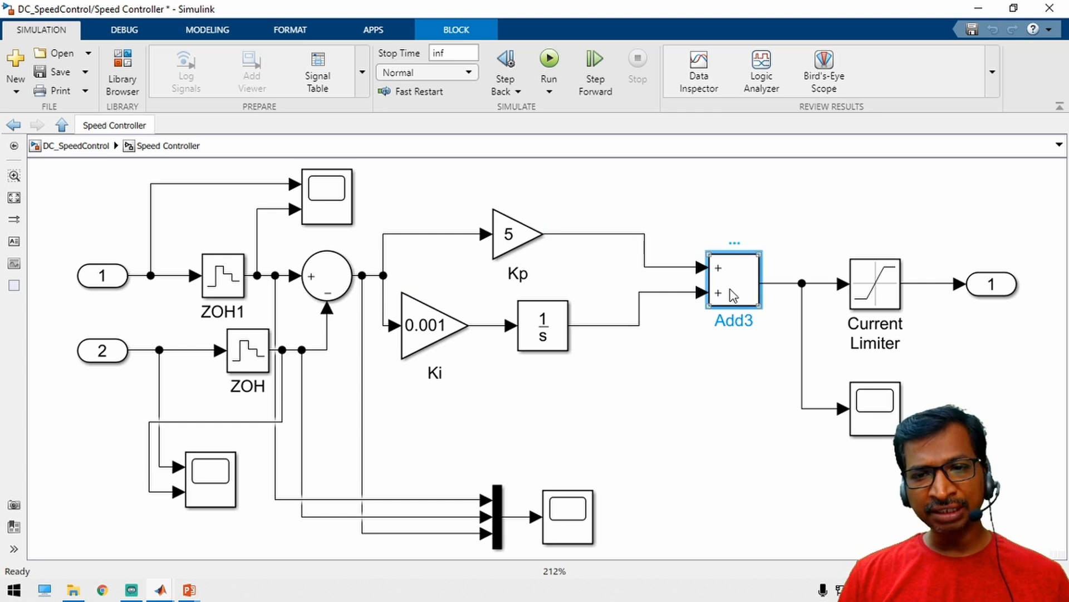
# Step: Search the available blocks for "pi" and dismiss the search without inserting a block
pyautogui.click(718, 431)
pyautogui.doubleClick(823, 196)
pyautogui.write('p')
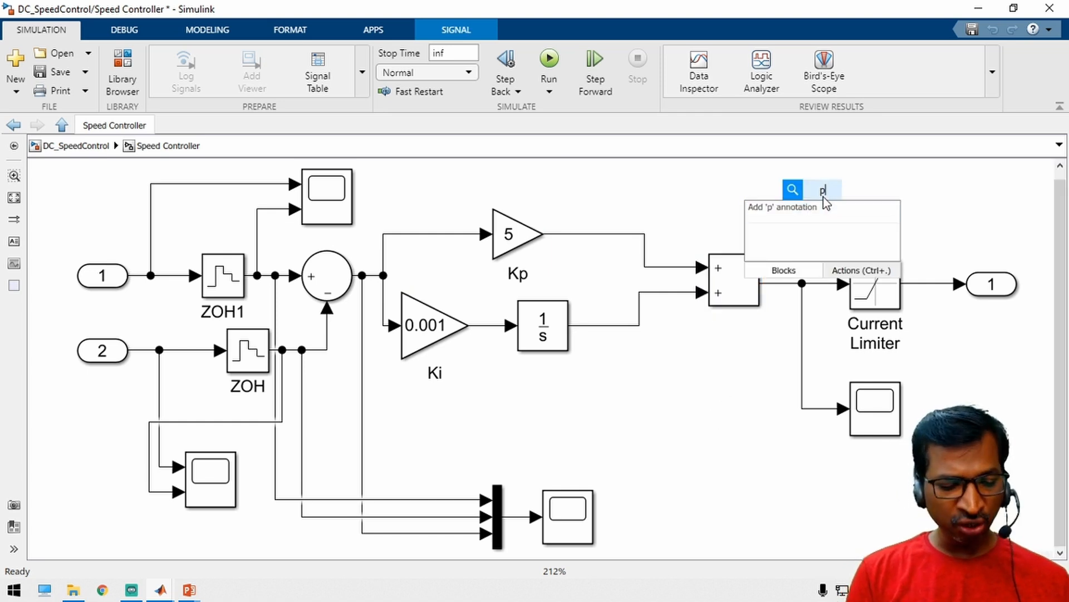
pyautogui.write('i')
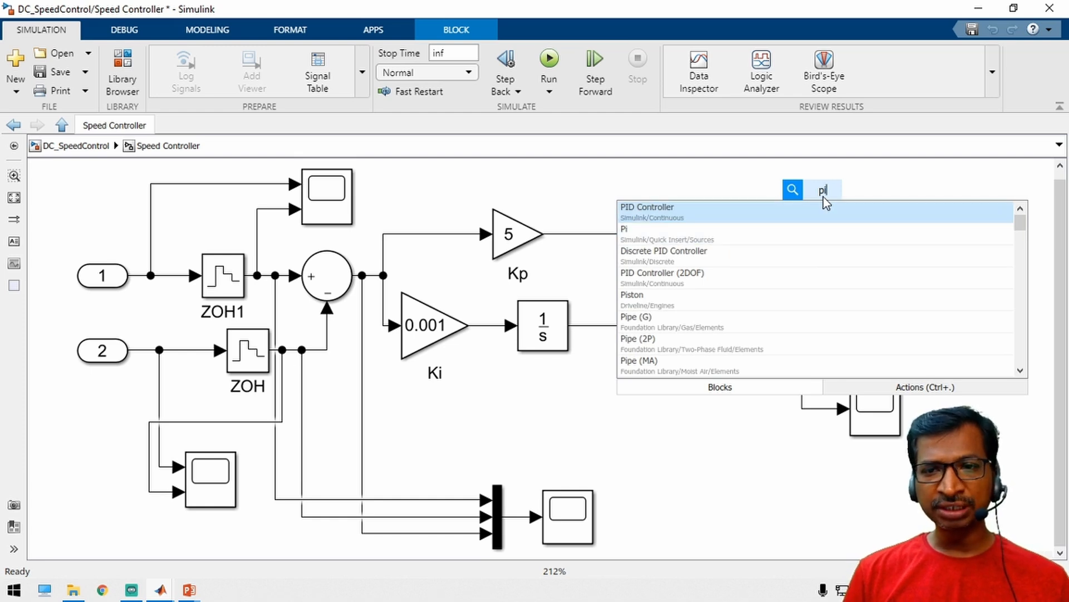
pyautogui.press('Escape')
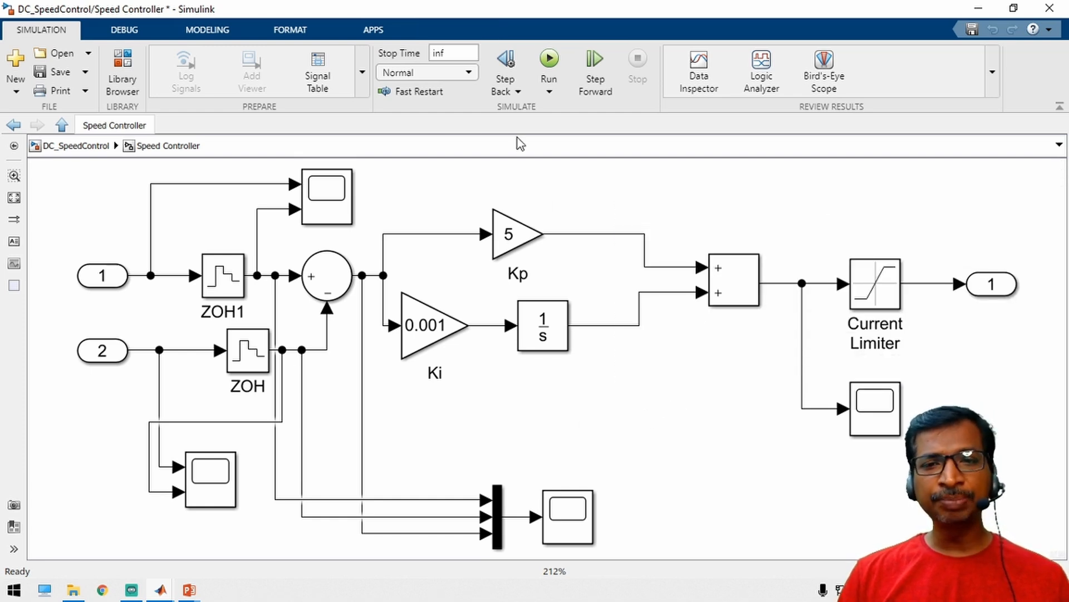
# Step: Check the Current Limiter's upper and lower saturation limits without changing them, and return to the top level
pyautogui.click(890, 283)
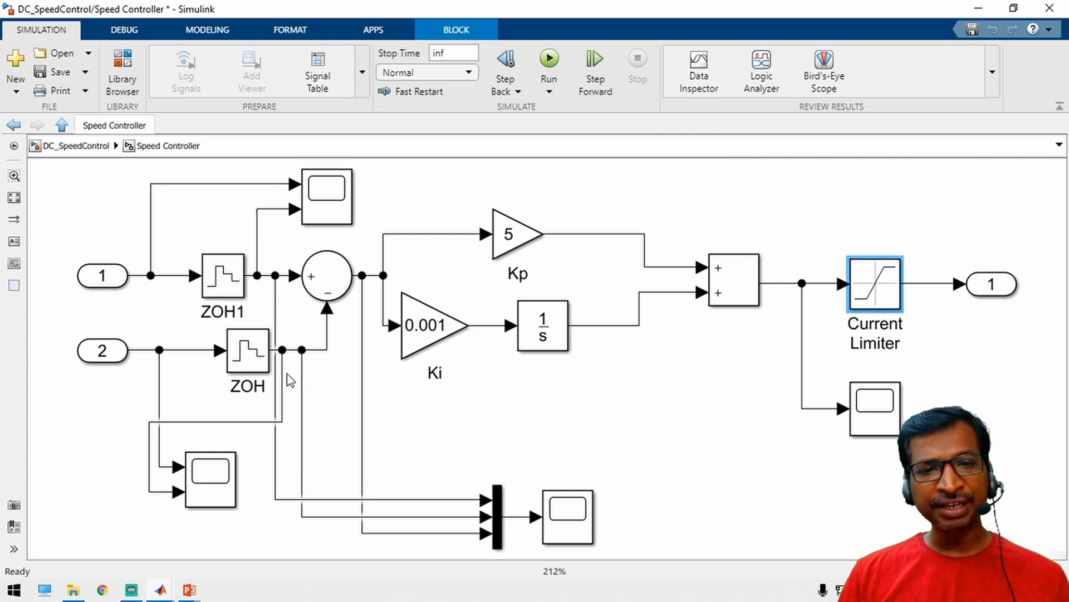
pyautogui.doubleClick(892, 293)
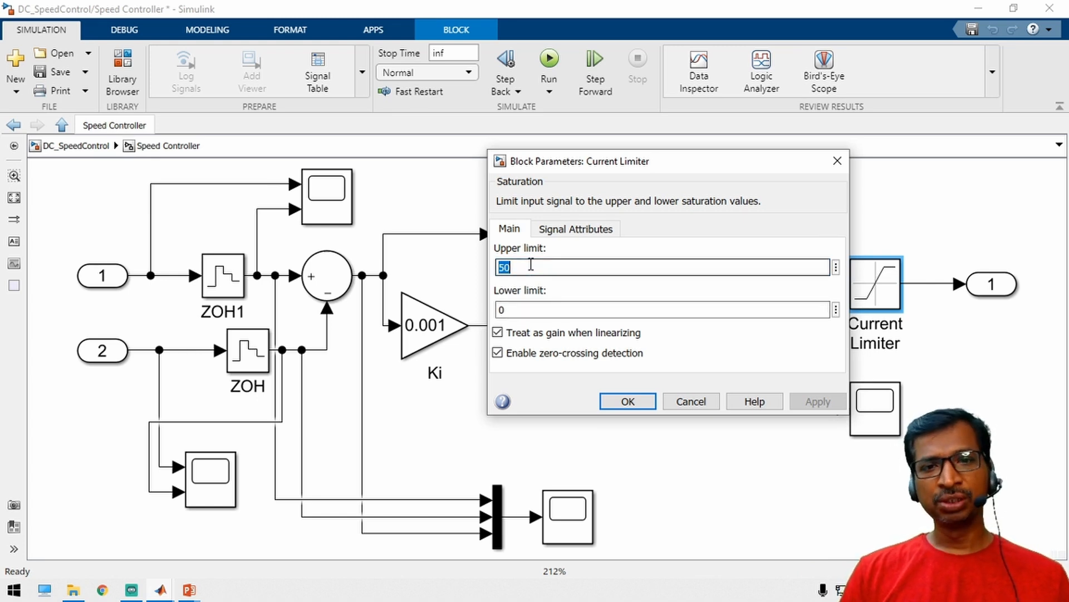
pyautogui.doubleClick(532, 308)
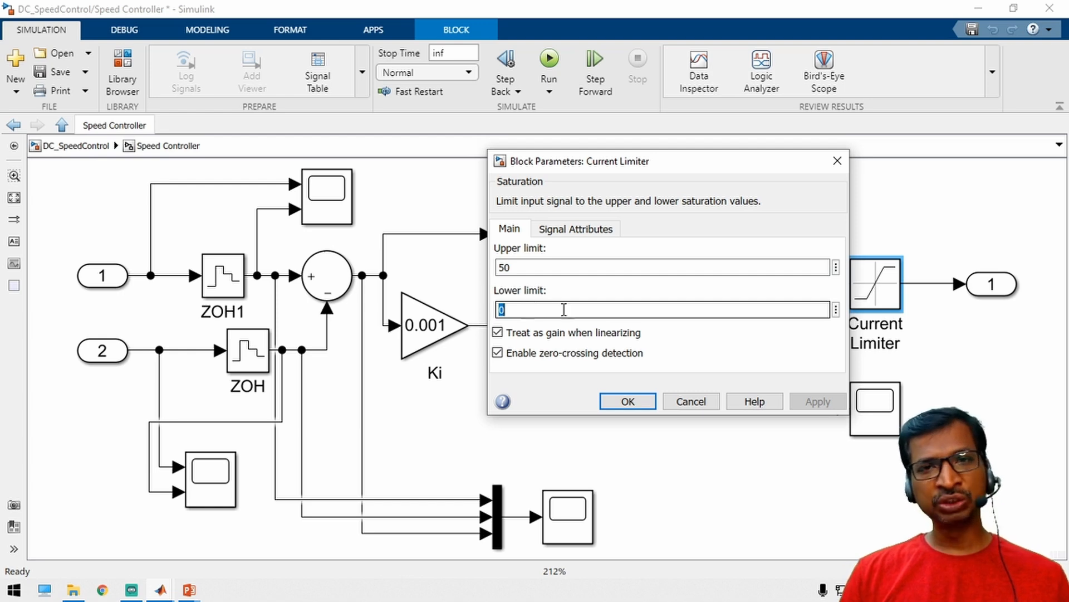
pyautogui.click(689, 400)
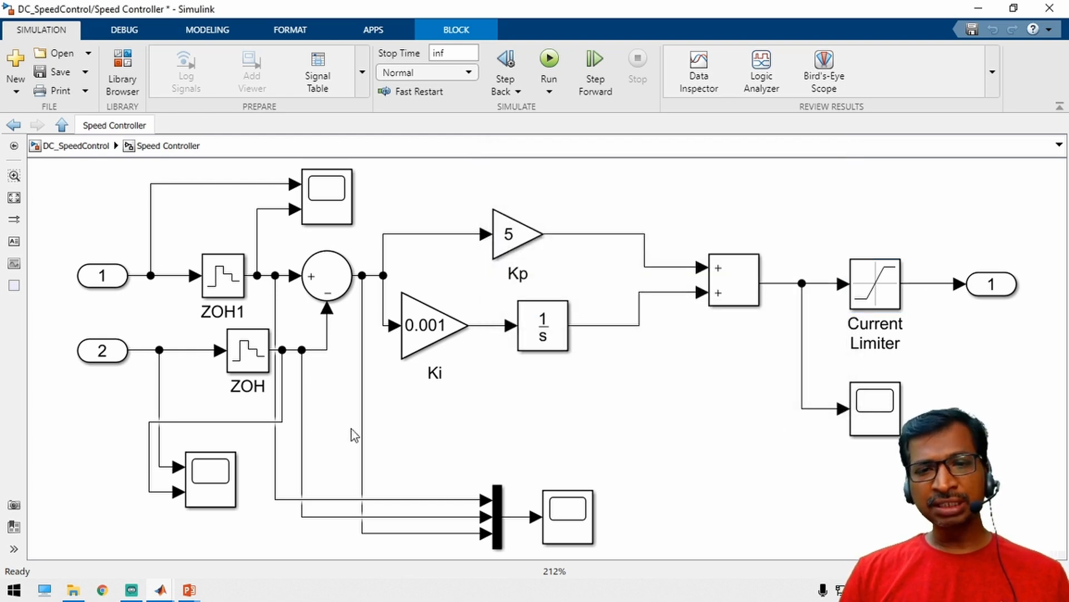
pyautogui.click(706, 440)
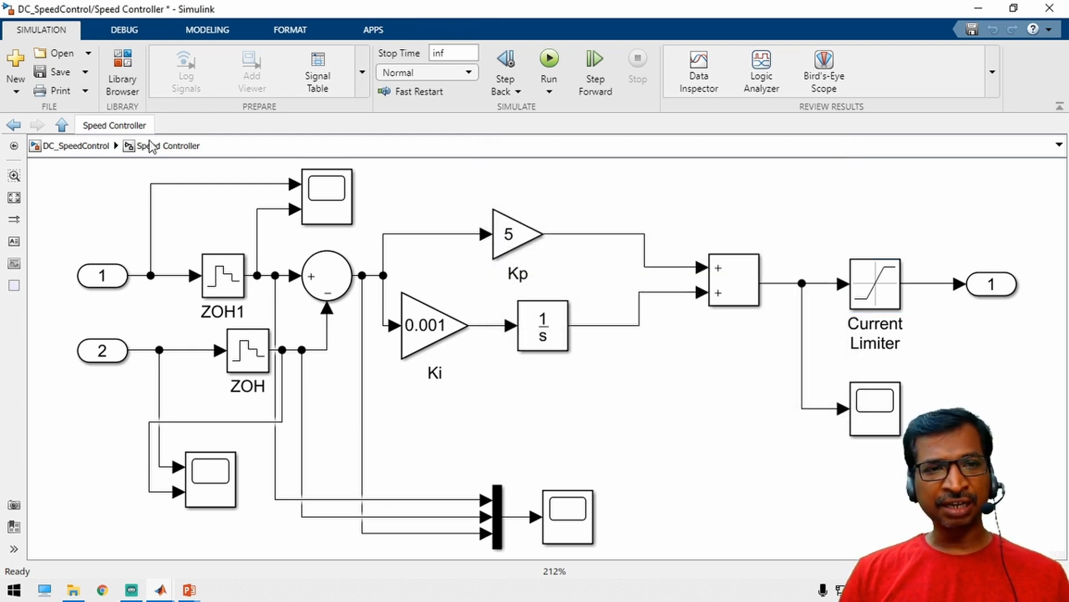
pyautogui.click(62, 125)
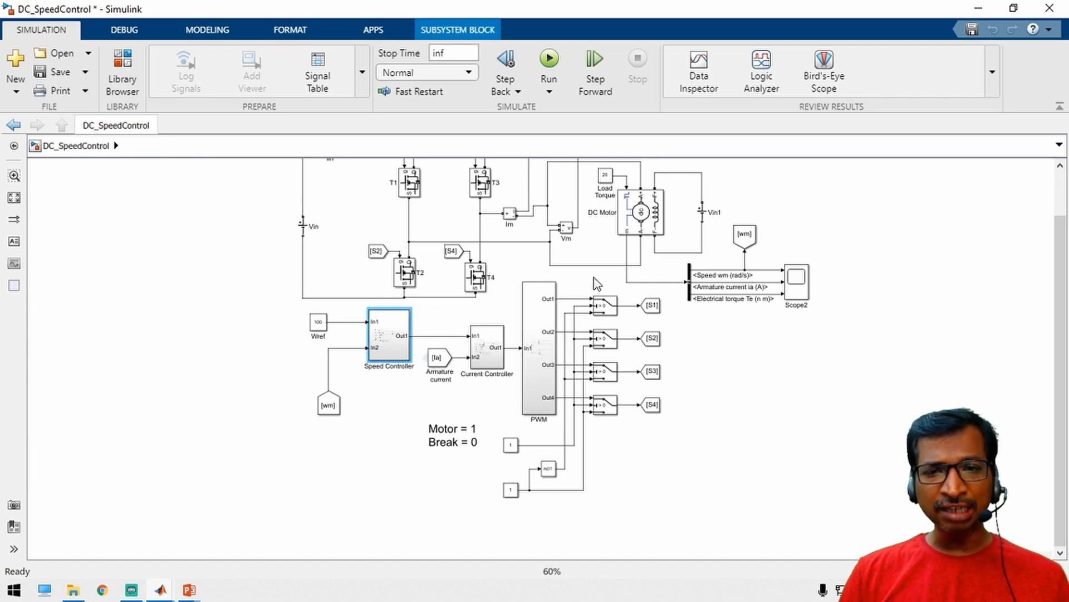
# Step: Trace the Im current measurement to the Current Controller, examine that subsystem's In1 and In2 inputs, and return to the top level
pyautogui.click(509, 216)
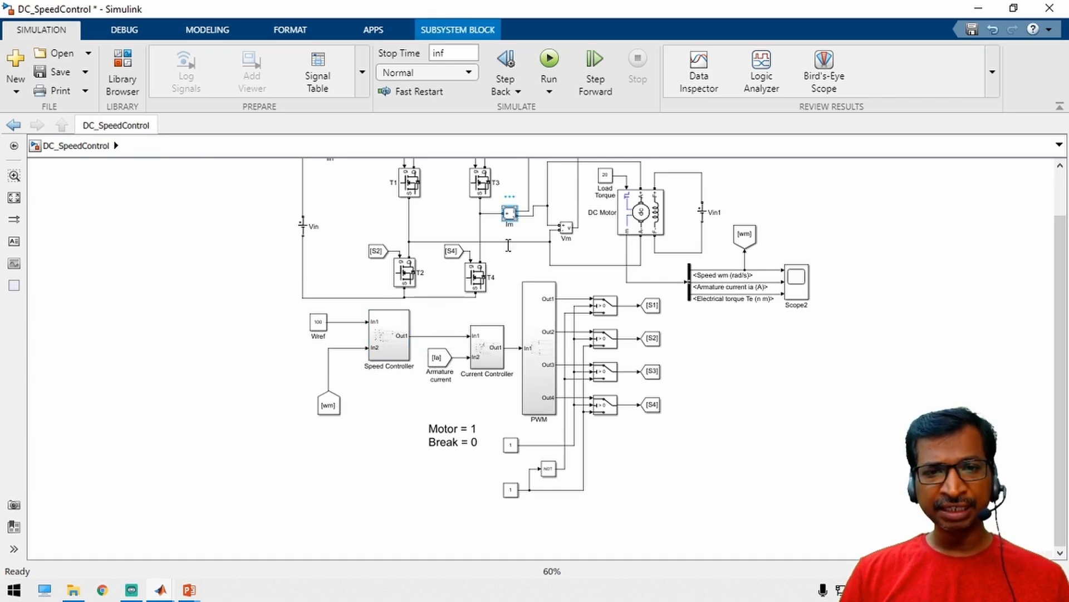
pyautogui.moveTo(509, 261); pyautogui.dragTo(428, 301)
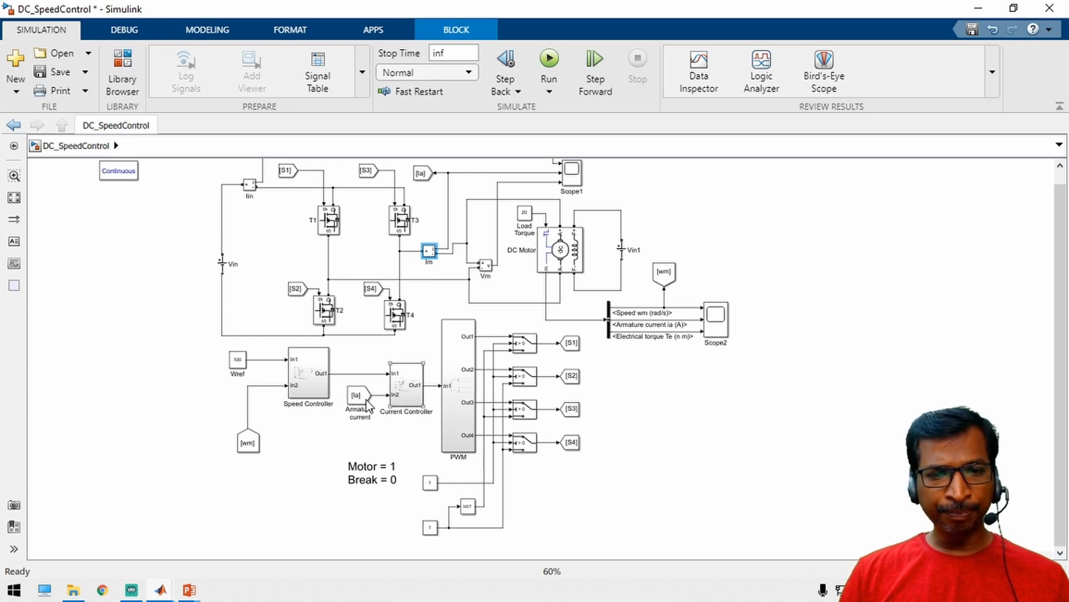
pyautogui.doubleClick(417, 392)
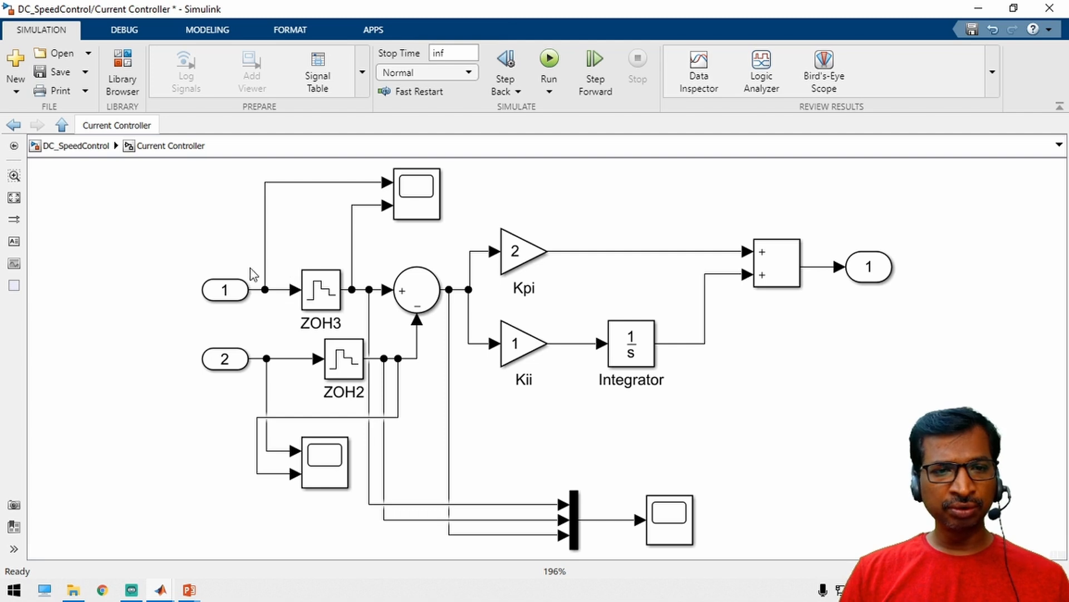
pyautogui.click(236, 294)
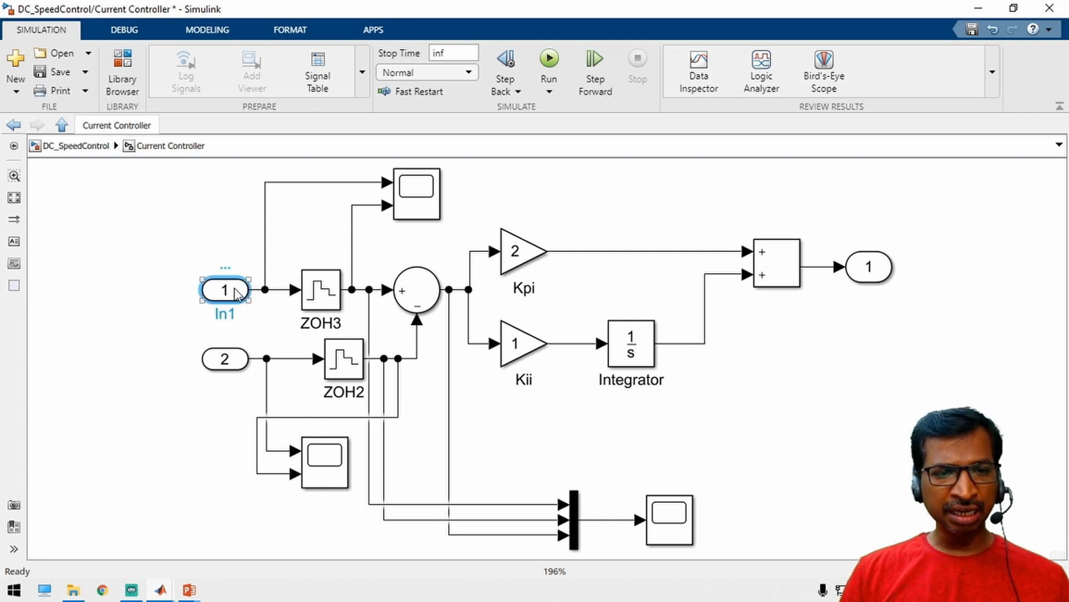
pyautogui.click(228, 361)
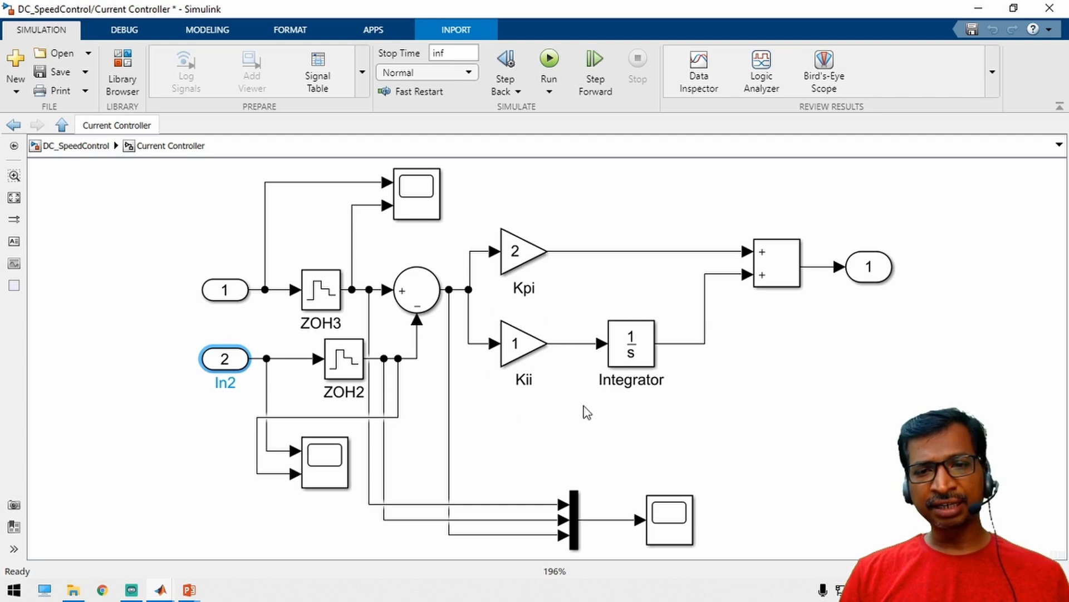
pyautogui.click(716, 412)
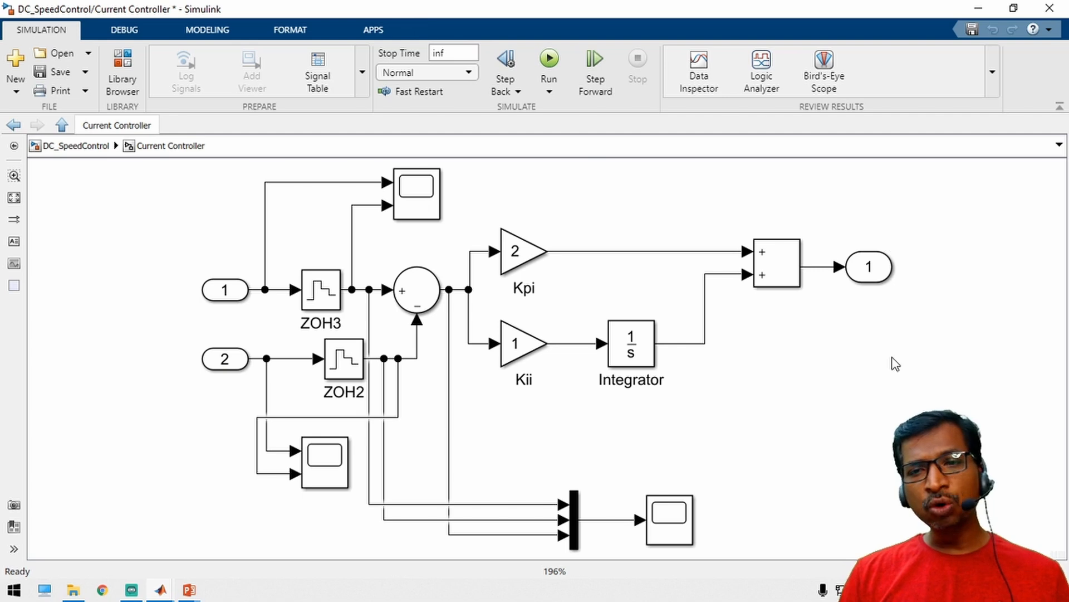
pyautogui.click(62, 125)
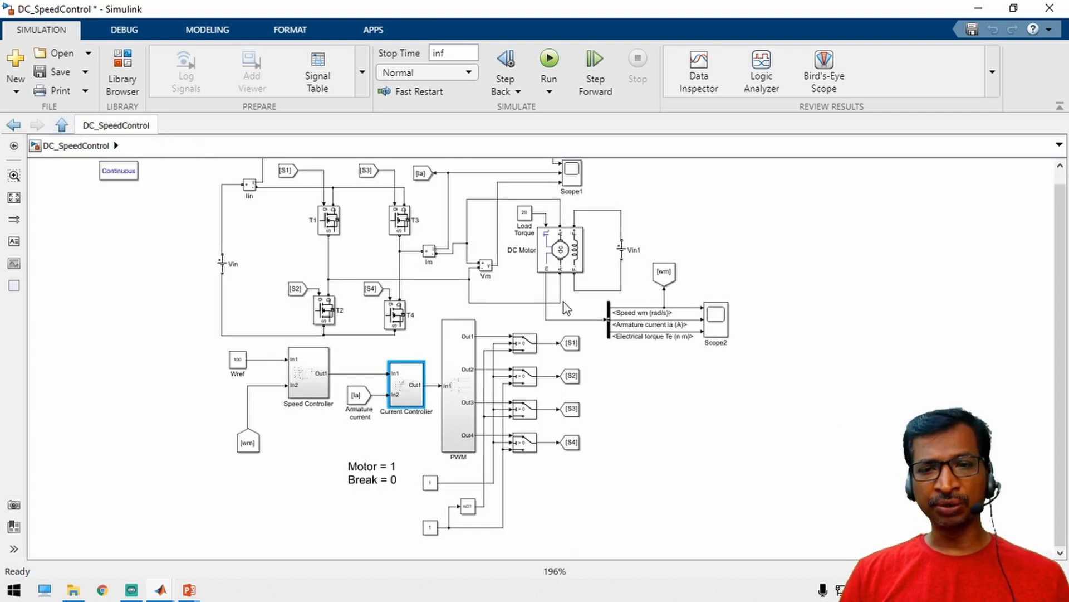
# Step: Review the Current Controller and the PWM subsystem it feeds, and return to the top level
pyautogui.click(413, 392)
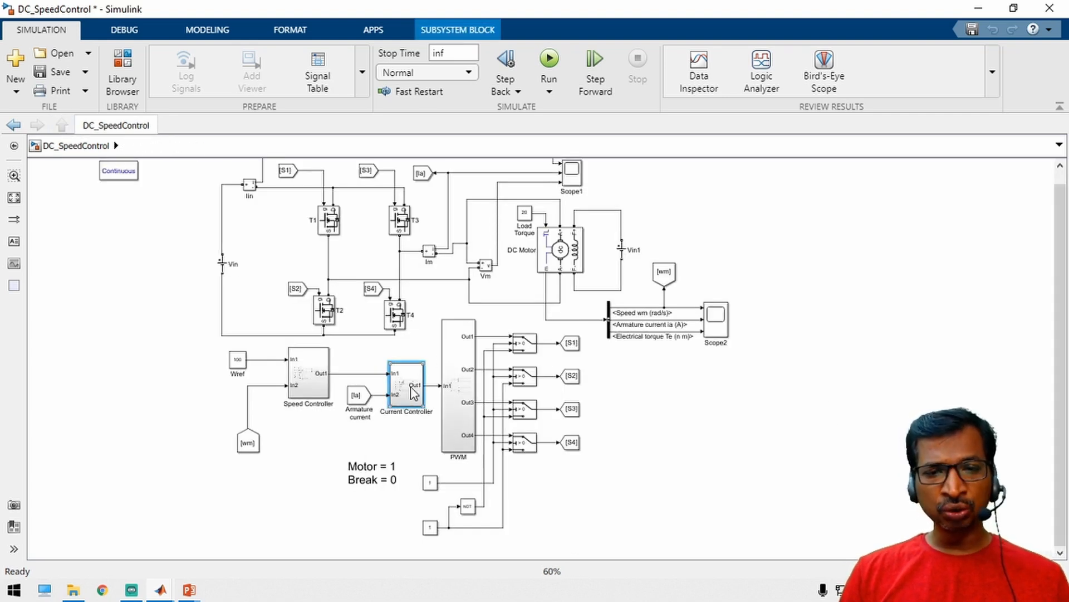
pyautogui.doubleClick(413, 392)
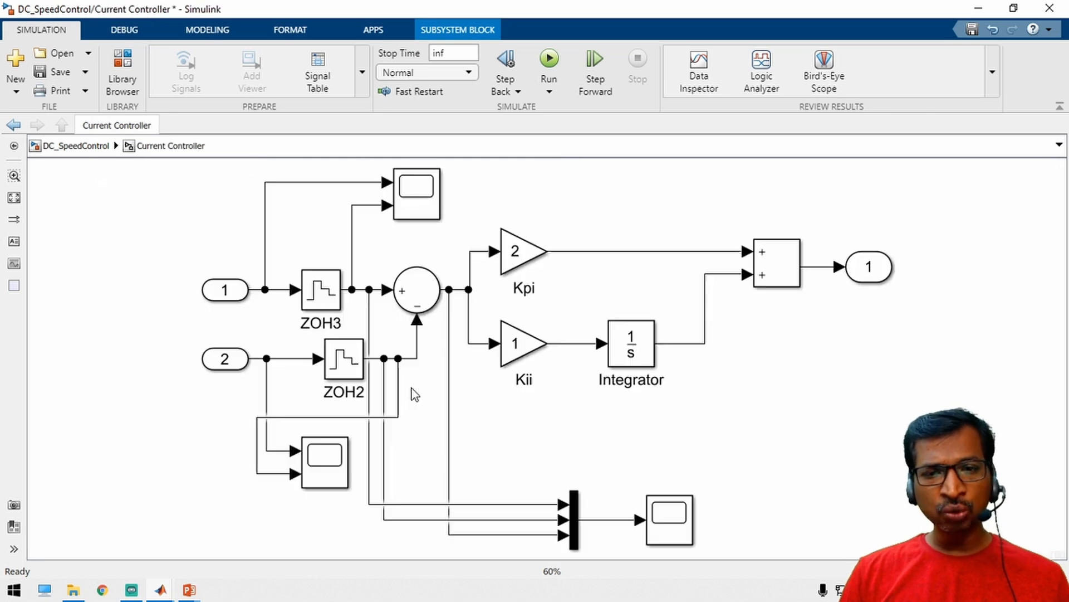
pyautogui.click(62, 124)
pyautogui.doubleClick(472, 374)
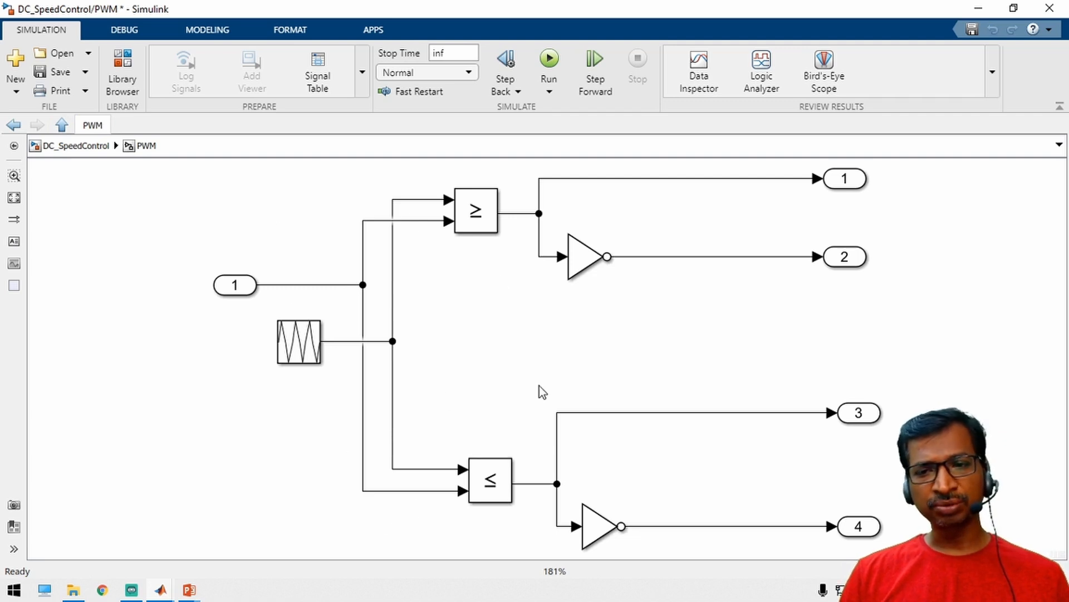
pyautogui.click(61, 125)
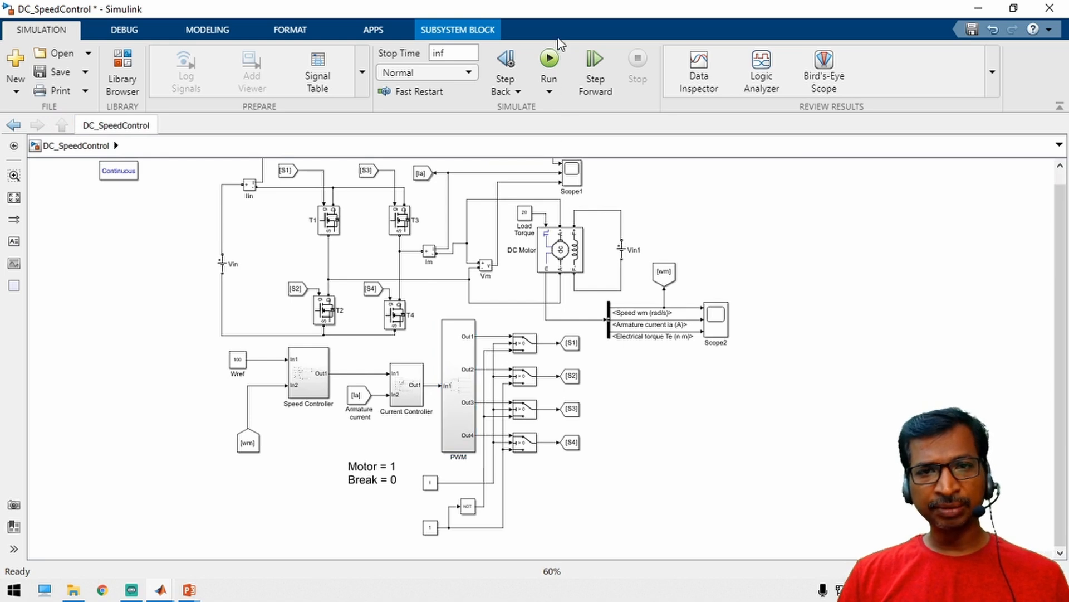
# Step: Run the closed-loop simulation and view the waveforms in Scope1 and the speed, armature current and torque in Scope2
pyautogui.click(556, 59)
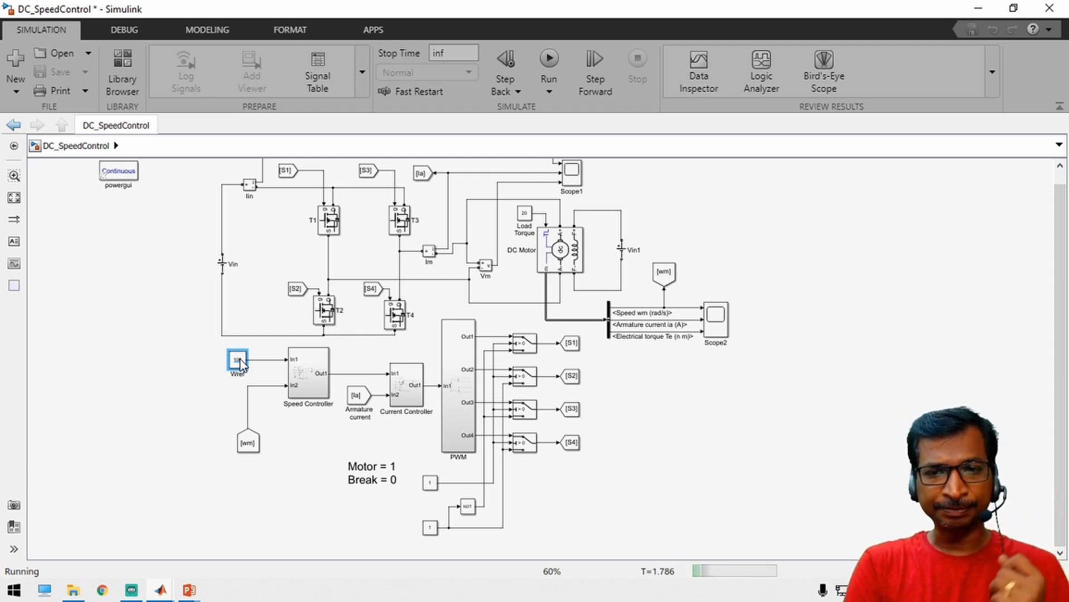
pyautogui.click(573, 177)
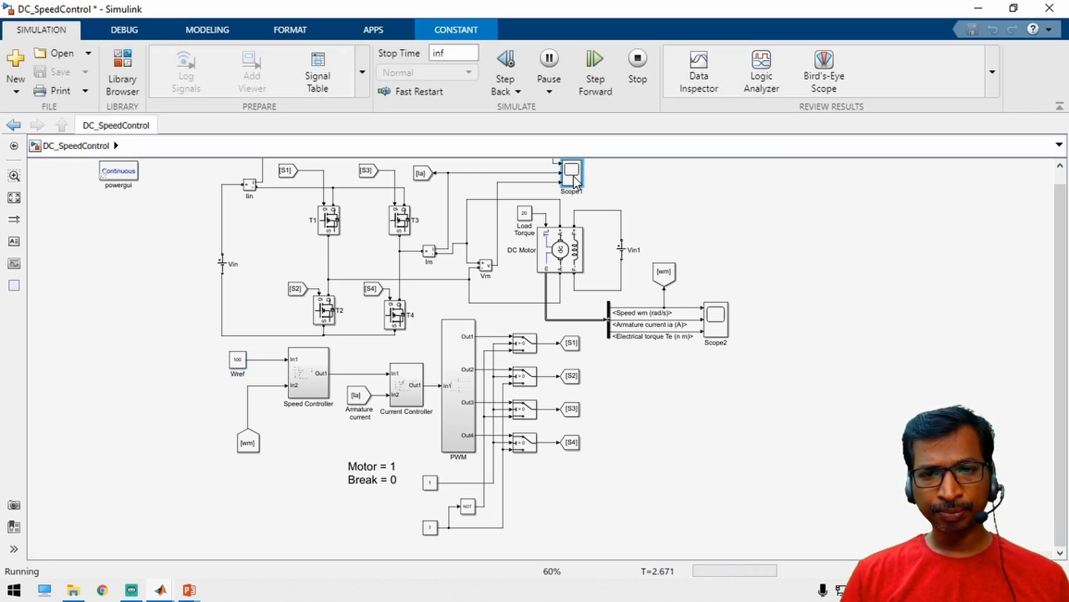
pyautogui.doubleClick(573, 175)
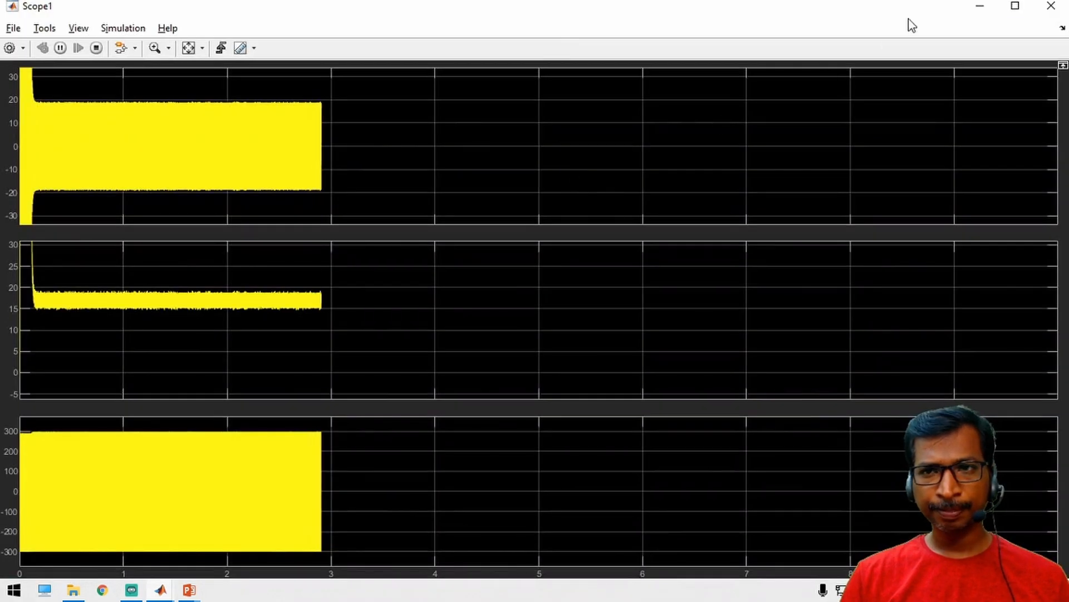
pyautogui.click(980, 6)
pyautogui.click(715, 318)
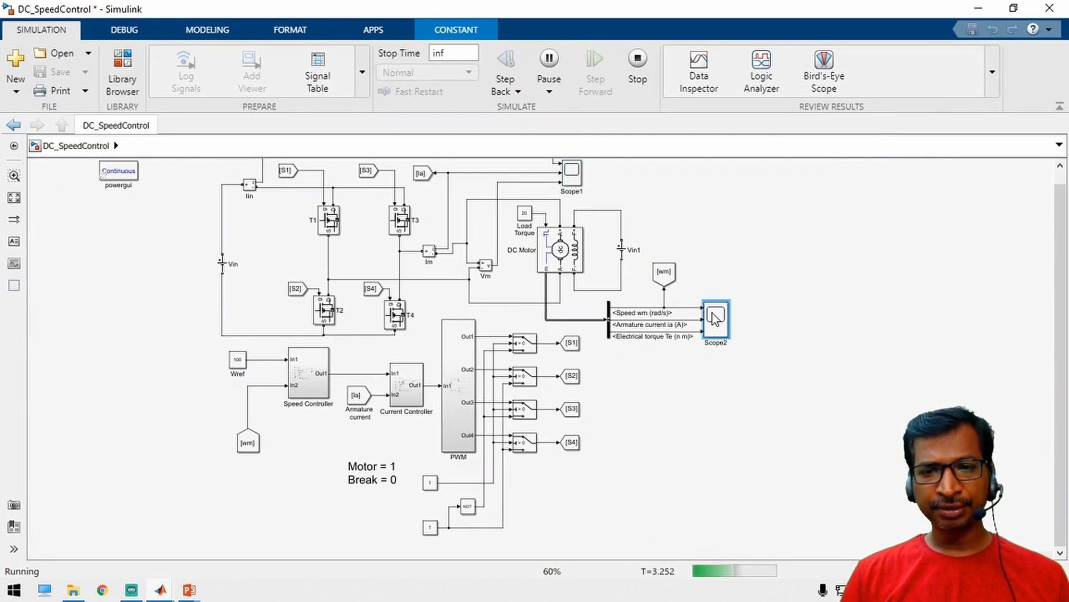
pyautogui.doubleClick(714, 317)
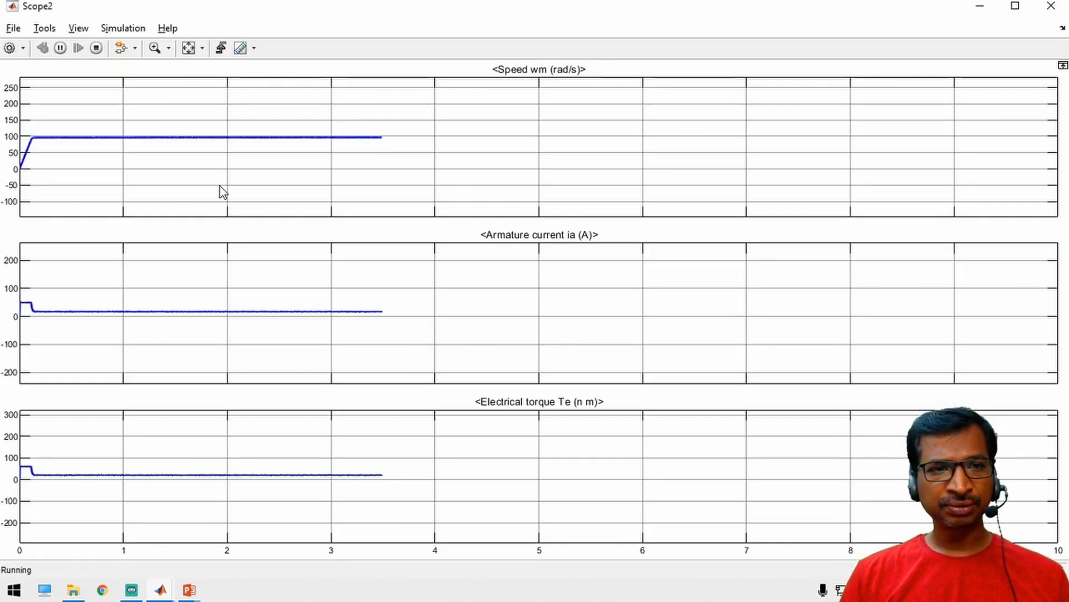
# Step: Set the Wref speed reference to 120 in the running DC_SpeedControl model and view the response in Scope2
pyautogui.click(1014, 7)
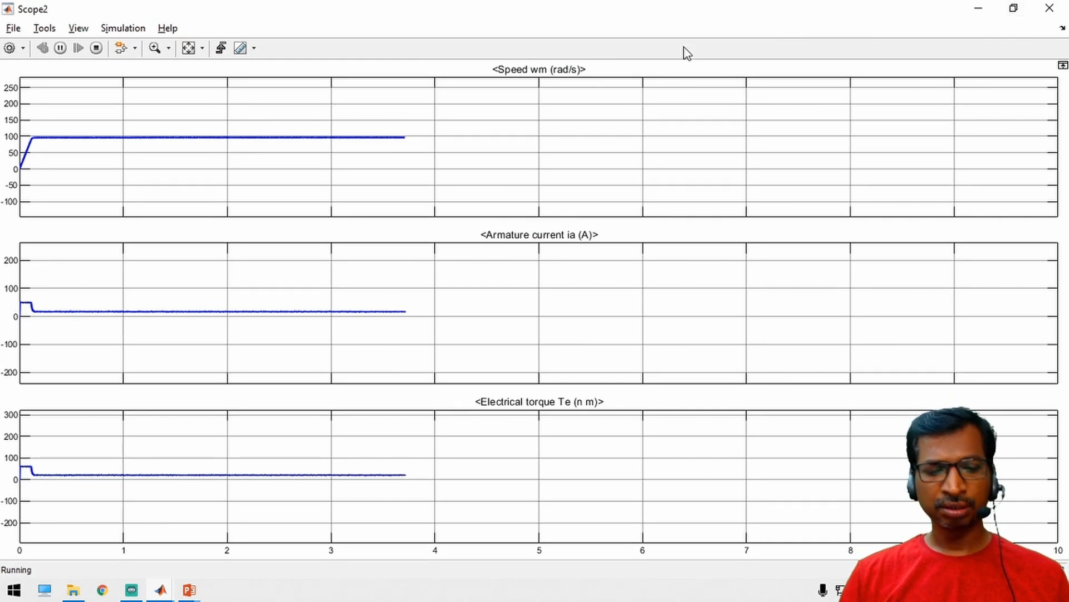
pyautogui.moveTo(160, 590)
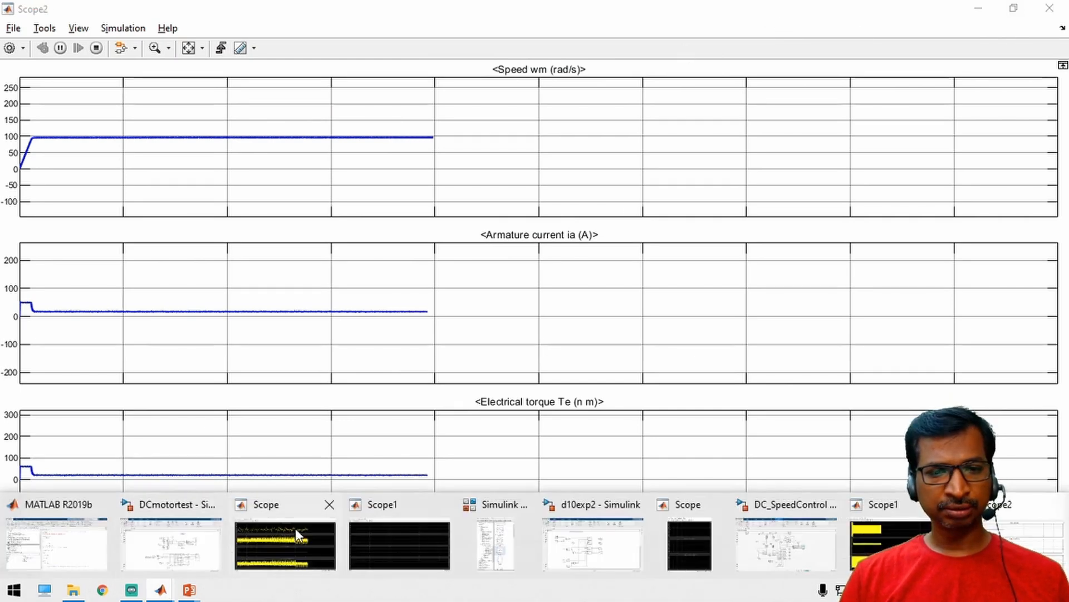
pyautogui.click(777, 536)
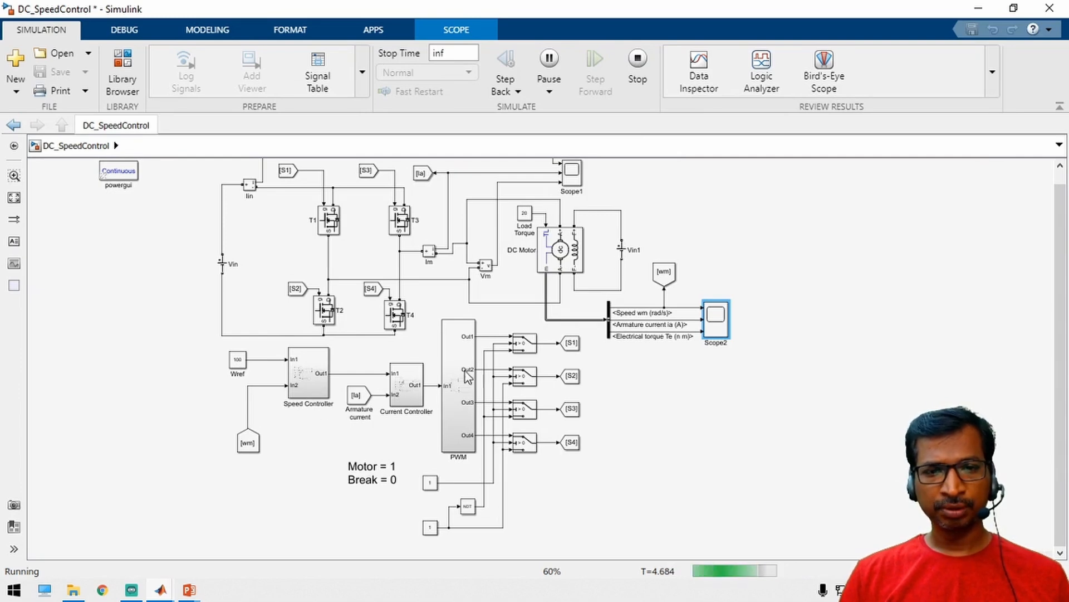
pyautogui.doubleClick(239, 361)
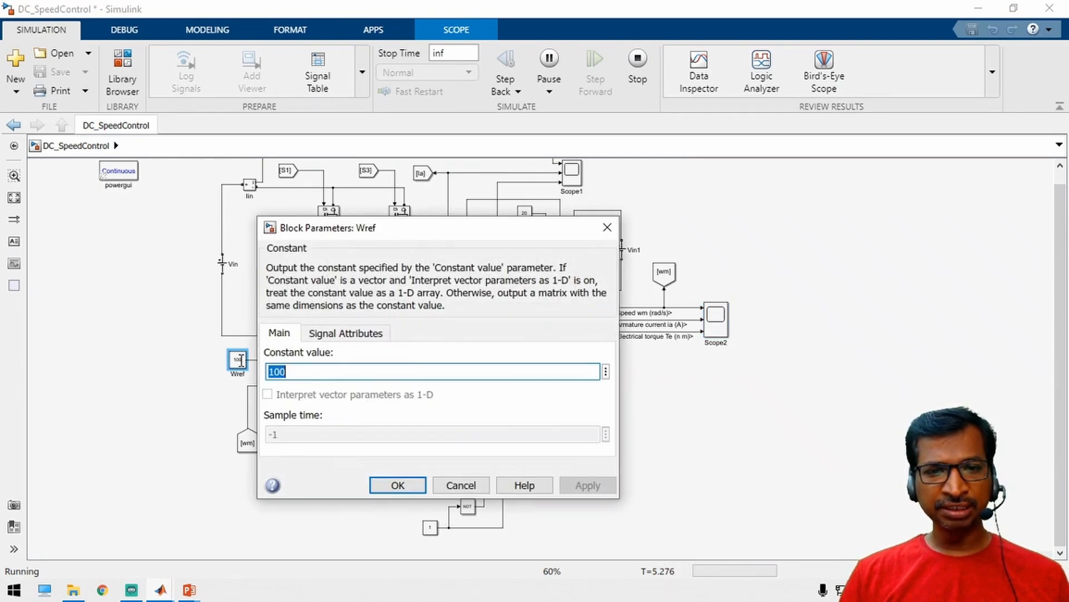
pyautogui.write('120')
pyautogui.press('Return')
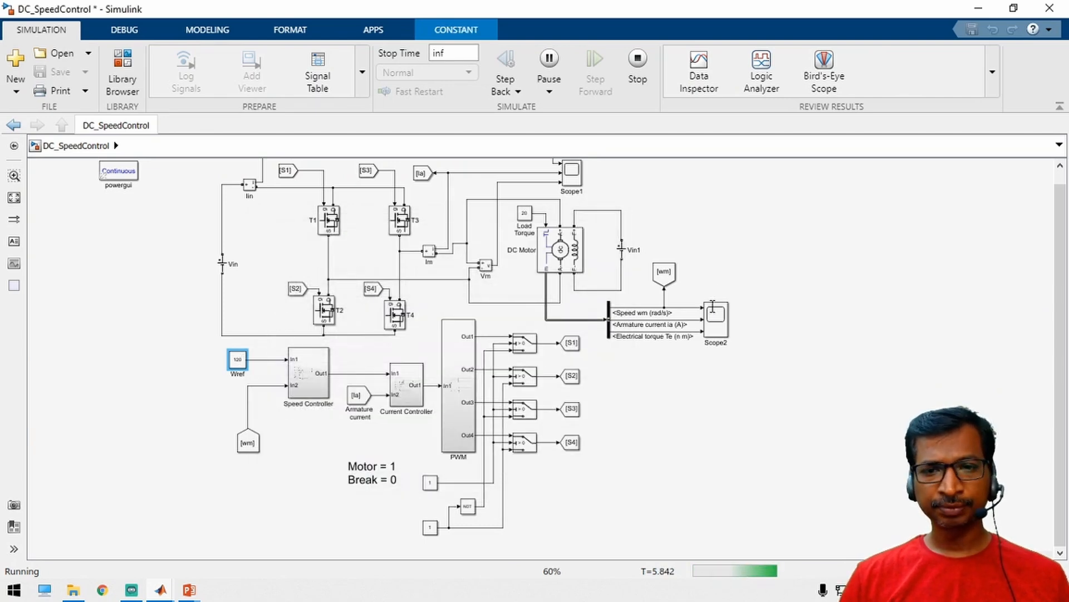
pyautogui.doubleClick(715, 316)
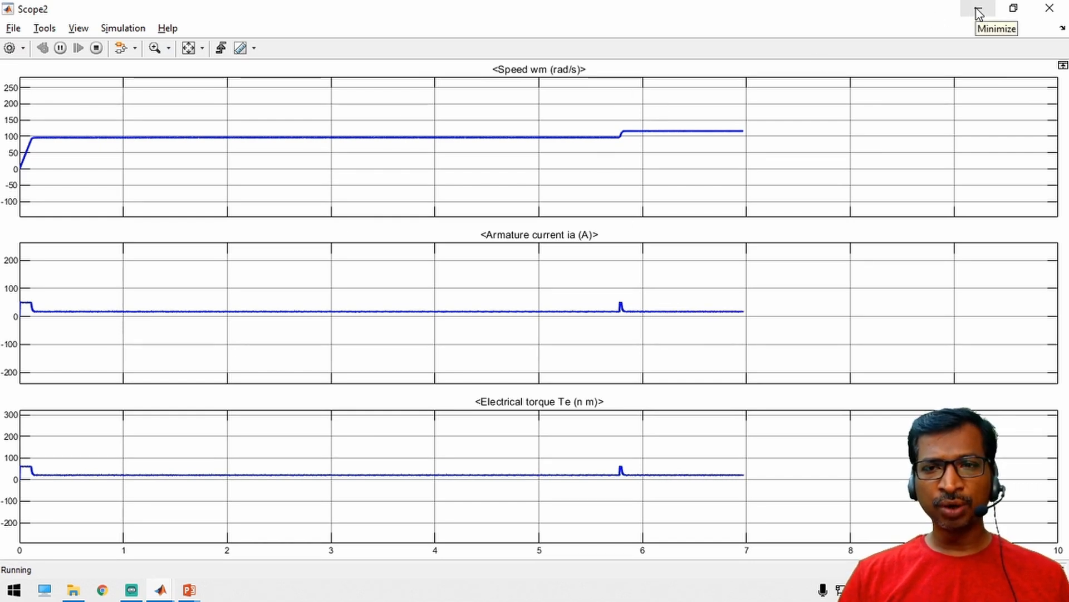
pyautogui.click(1025, 13)
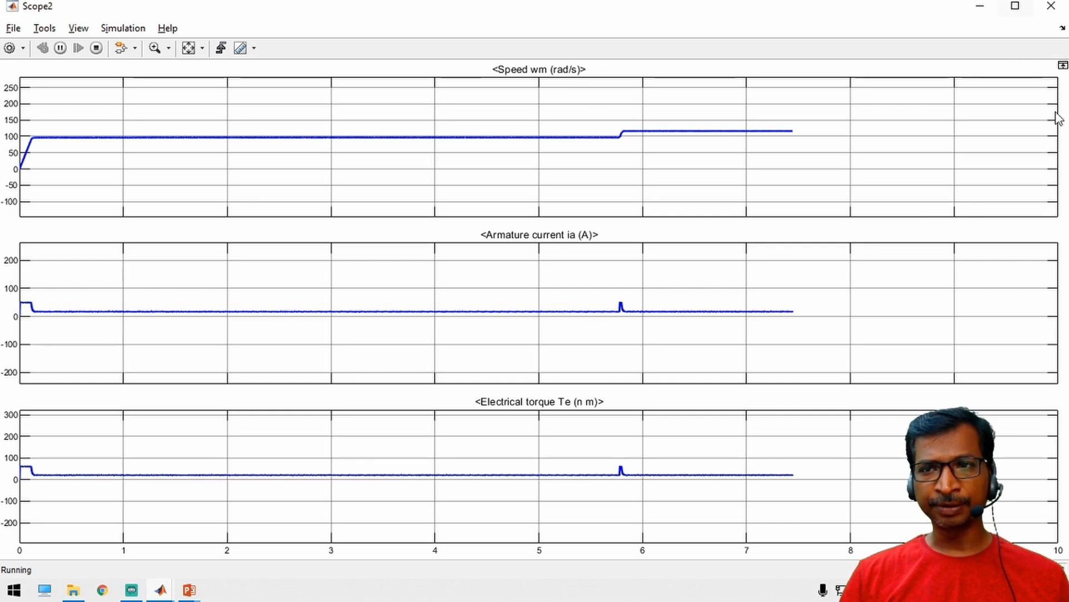
pyautogui.click(981, 7)
# Step: Set the Motor/Break selection constant to 0 for braking, check the response in Scope2, and return to the model
pyautogui.doubleClick(430, 484)
pyautogui.write('0')
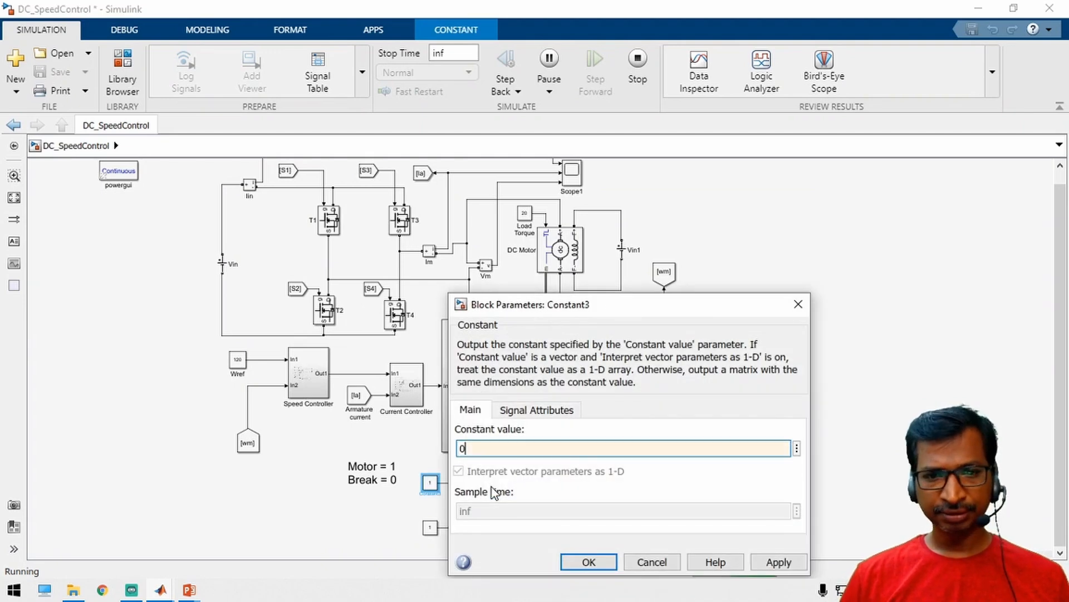
pyautogui.press('Return')
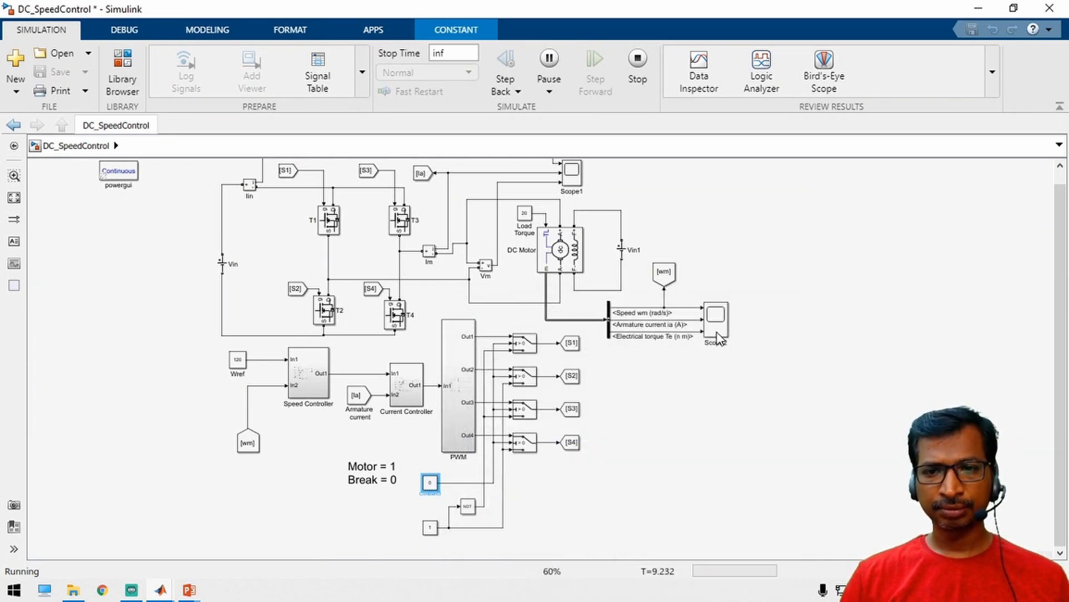
pyautogui.doubleClick(716, 329)
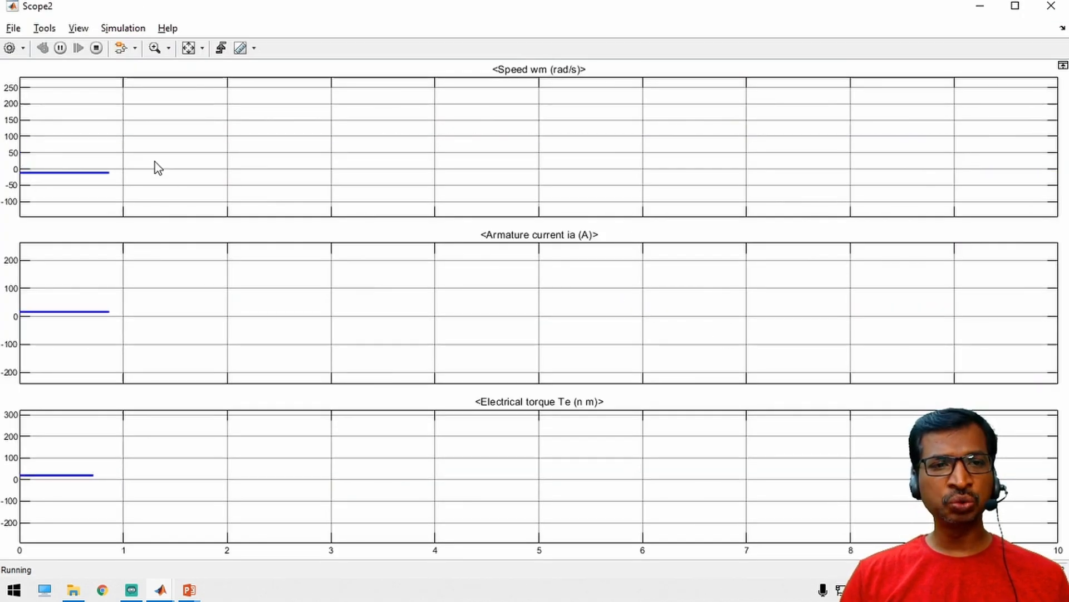
pyautogui.click(980, 7)
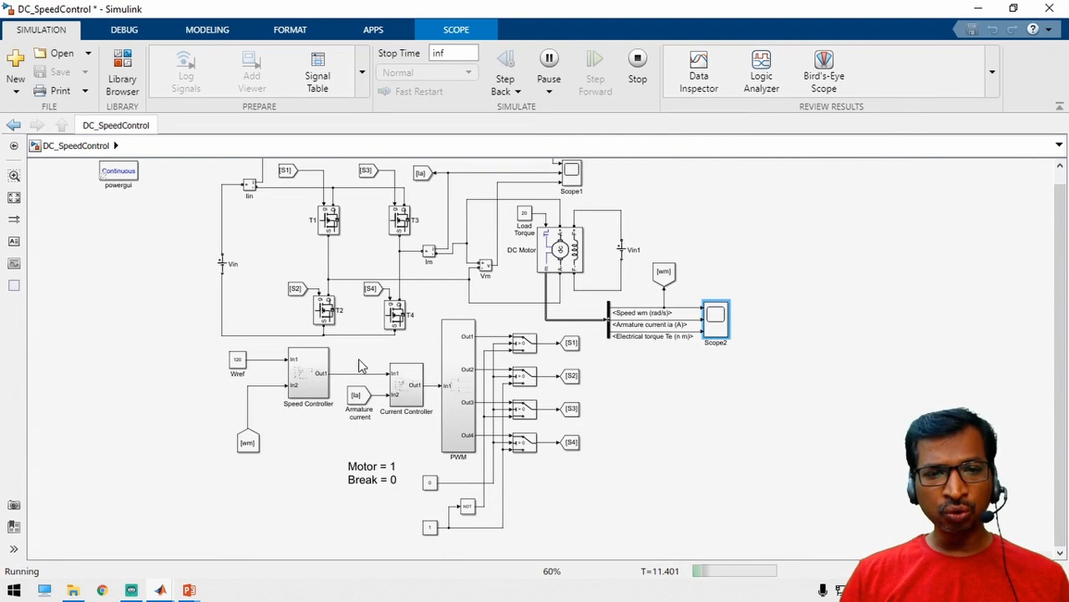
# Step: Set the Wref constant to -100 to request reverse speed
pyautogui.doubleClick(238, 362)
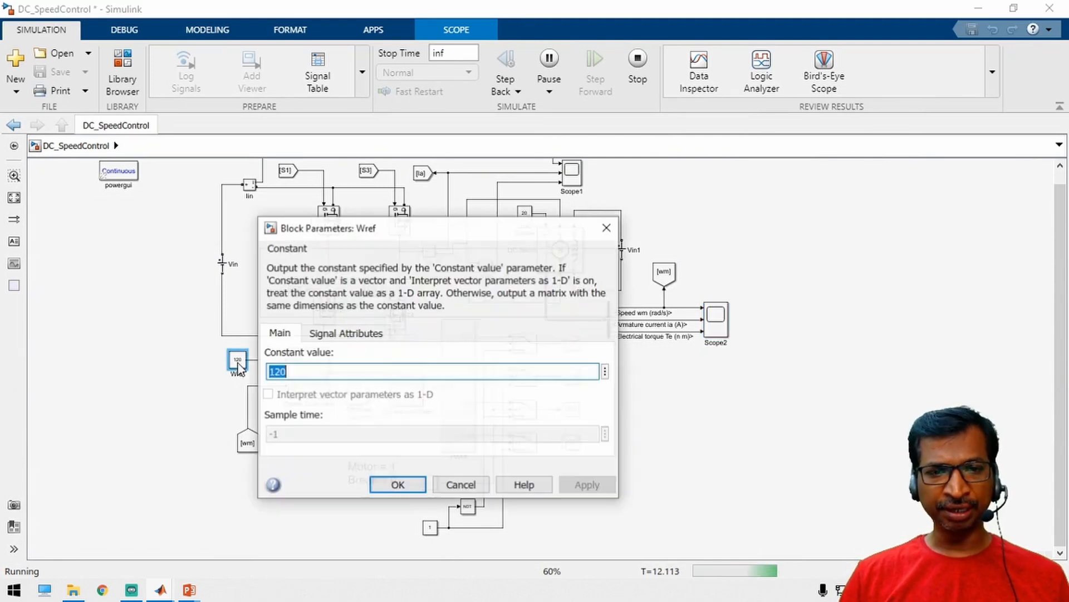
pyautogui.write('-100')
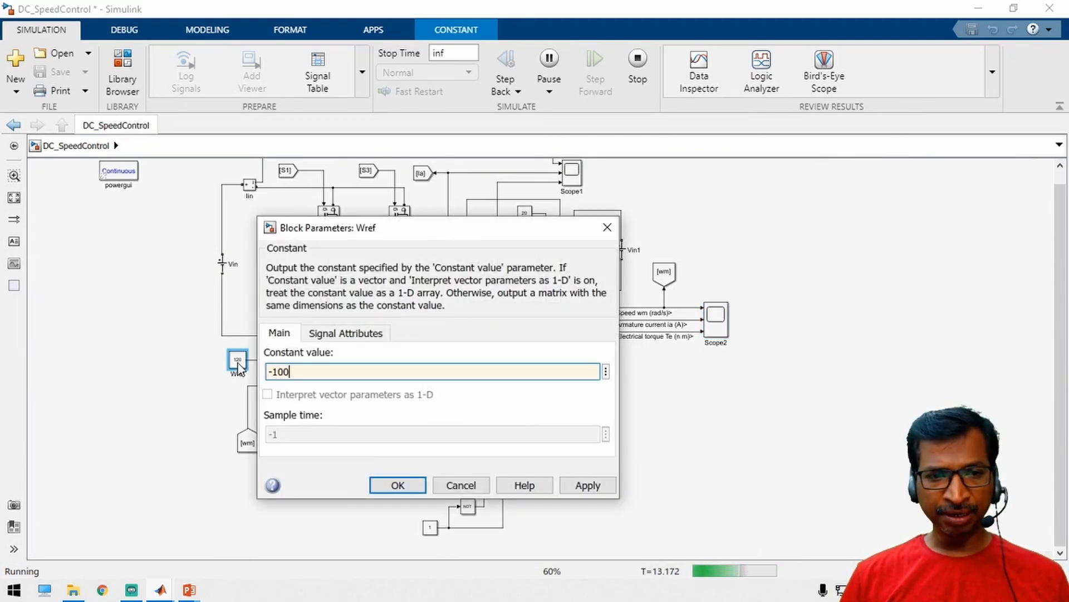
pyautogui.press('Return')
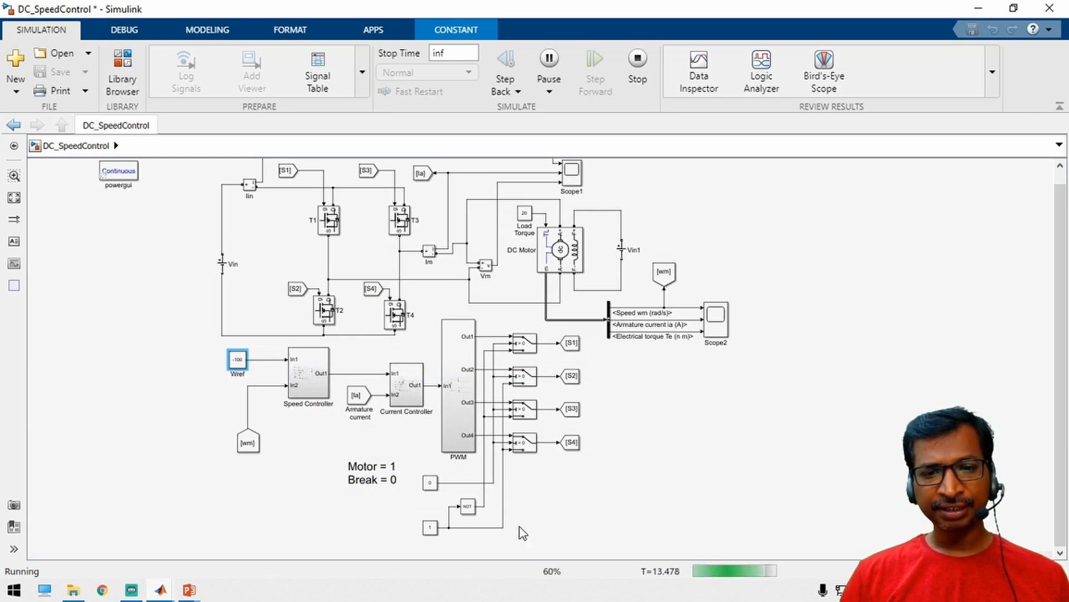
# Step: Set the Motor/Break selection constant to 1 for motoring, check the response in Scope2, and return to the model
pyautogui.doubleClick(432, 483)
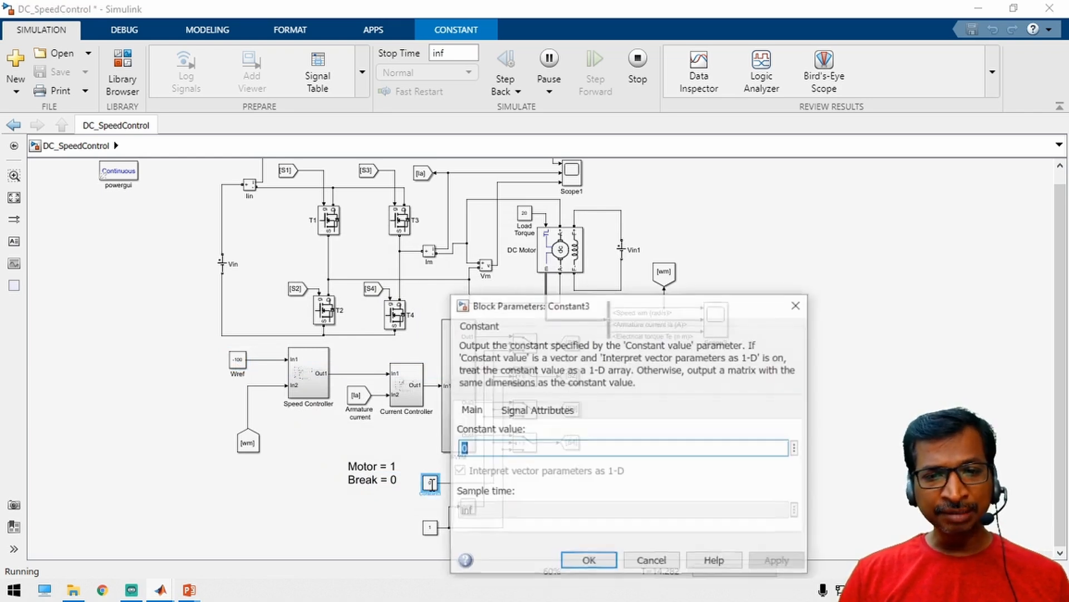
pyautogui.write('1')
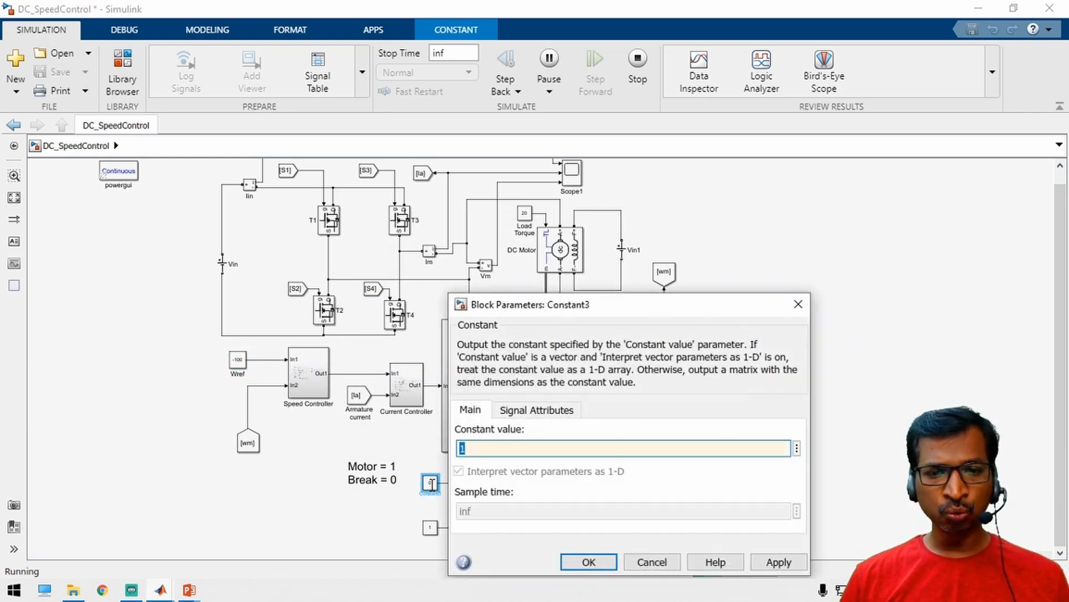
pyautogui.press('Return')
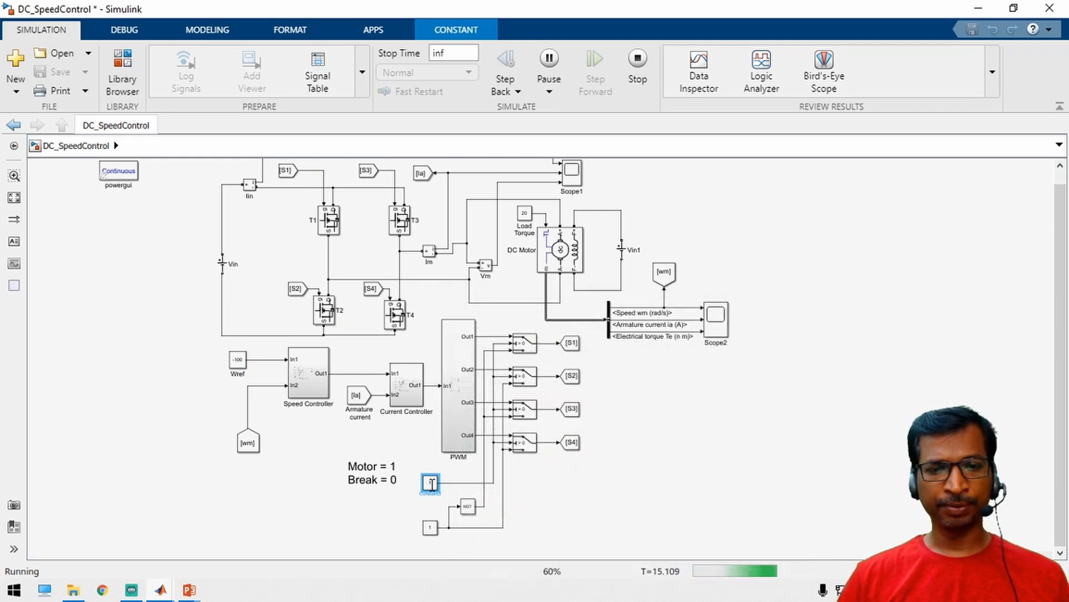
pyautogui.doubleClick(718, 327)
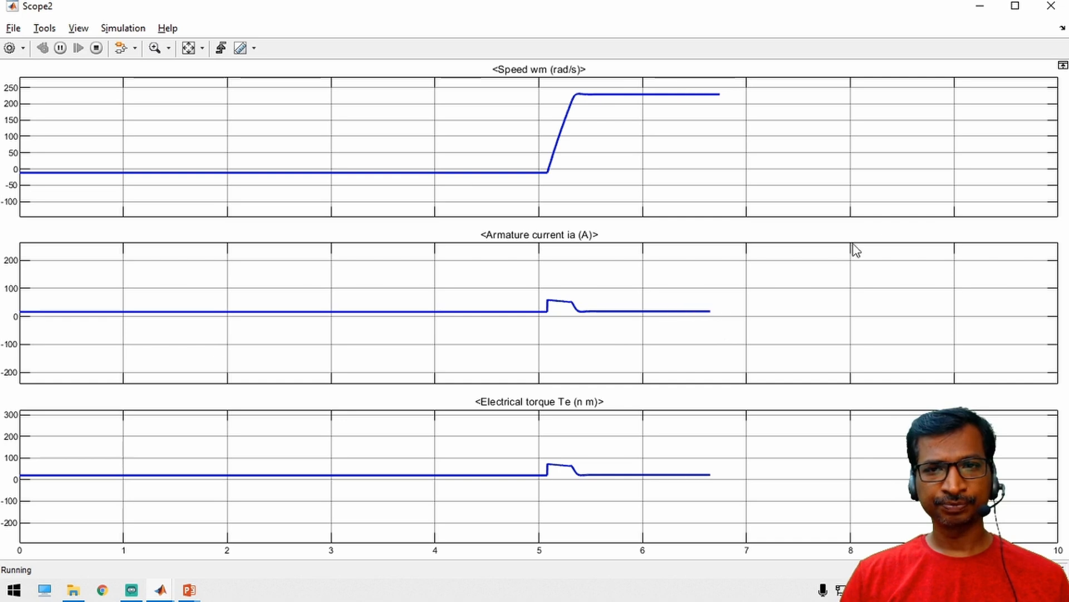
pyautogui.click(979, 6)
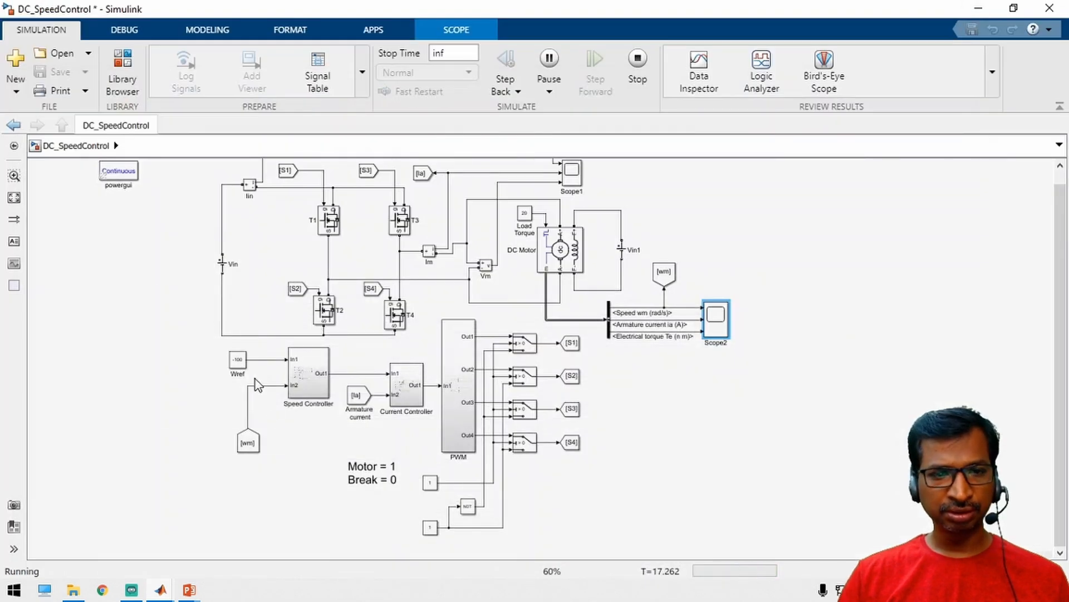
# Step: Re-enter -100 as the Wref constant, examine the speed, armature current and torque in Scope2, and return to the model
pyautogui.doubleClick(239, 360)
pyautogui.press('BackSpace')
pyautogui.write('-11')
pyautogui.press('BackSpace')
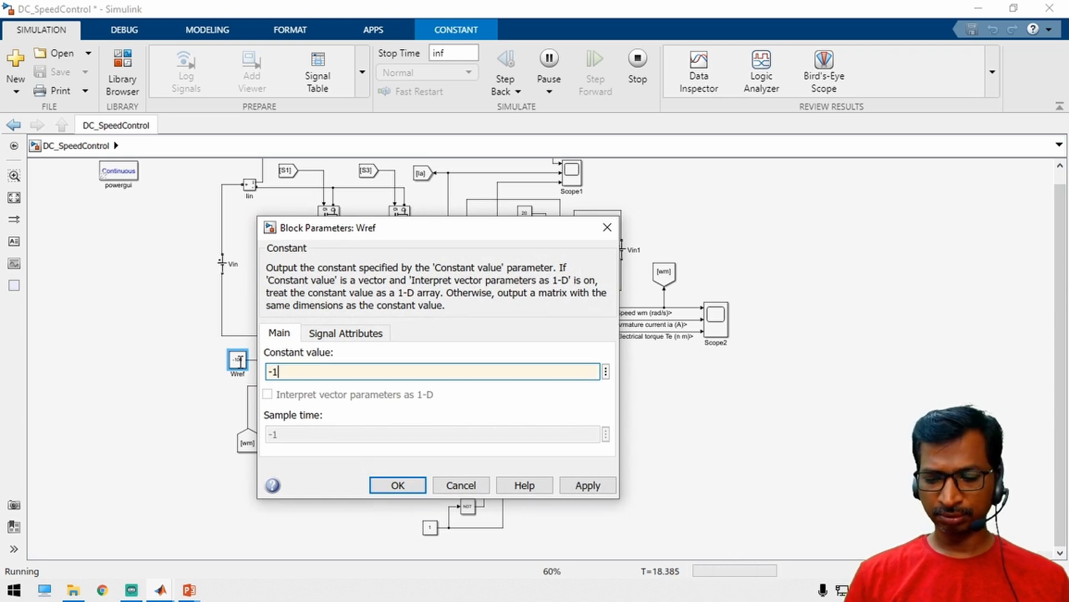
pyautogui.write('00')
pyautogui.press('Return')
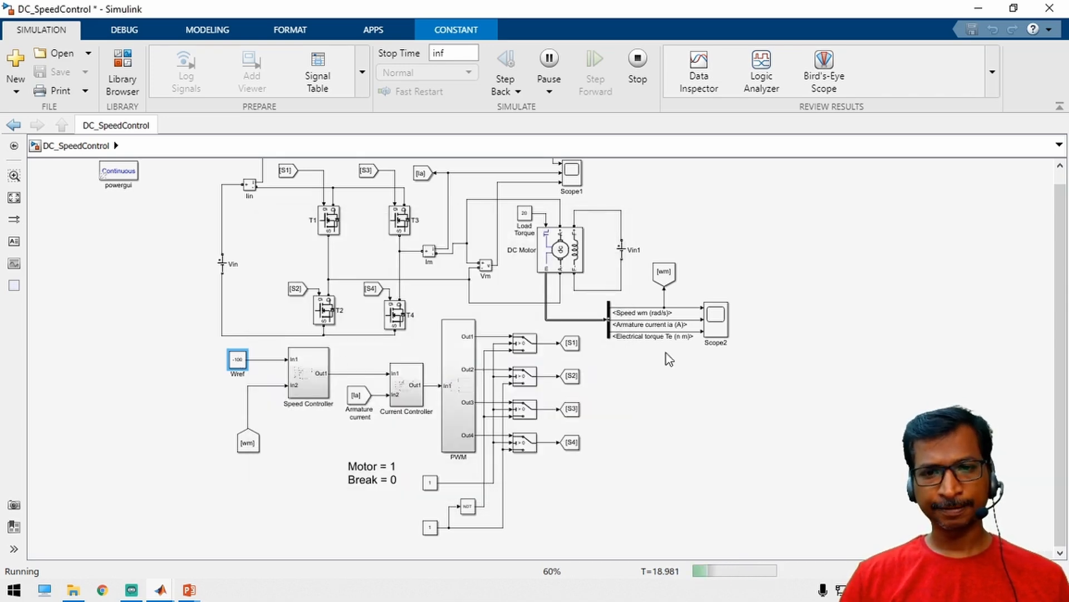
pyautogui.doubleClick(716, 316)
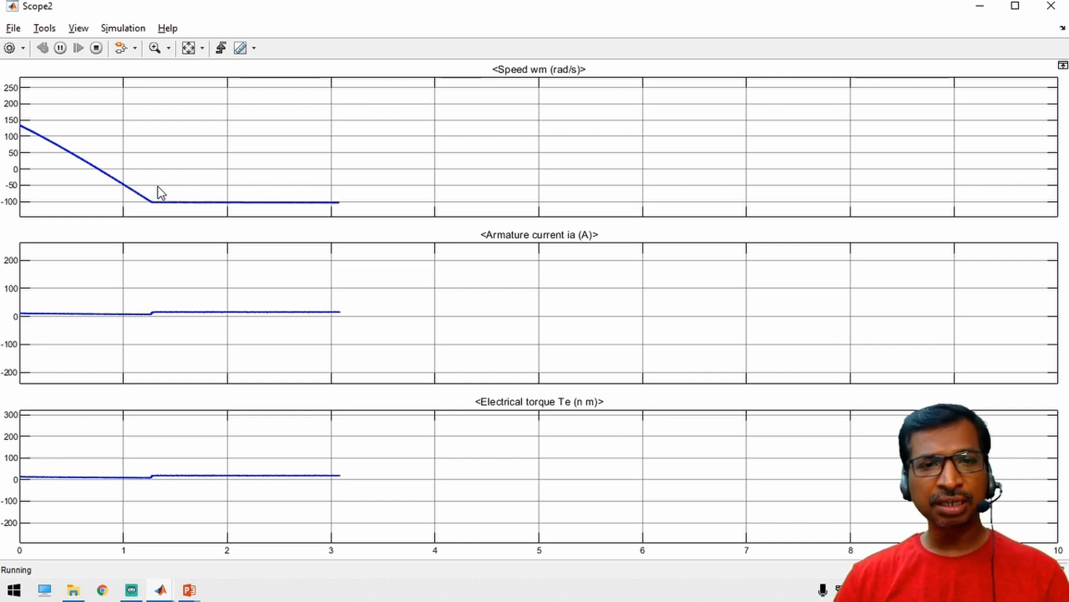
pyautogui.click(972, 10)
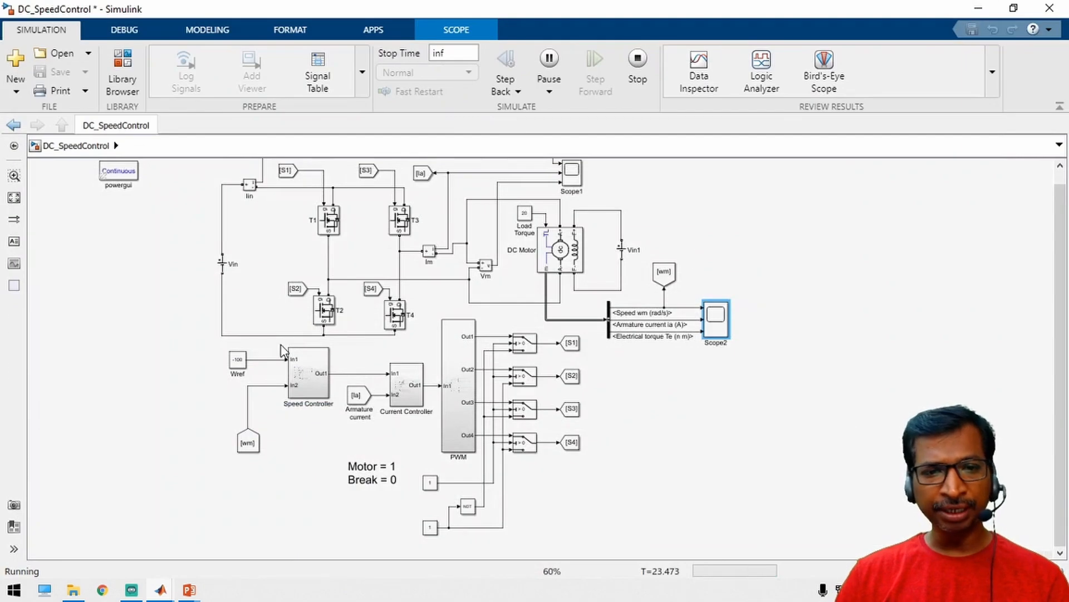
# Step: Select the Wref constant with its signal line into the Speed Controller and look over the whole model
pyautogui.moveTo(155, 342); pyautogui.dragTo(249, 388)
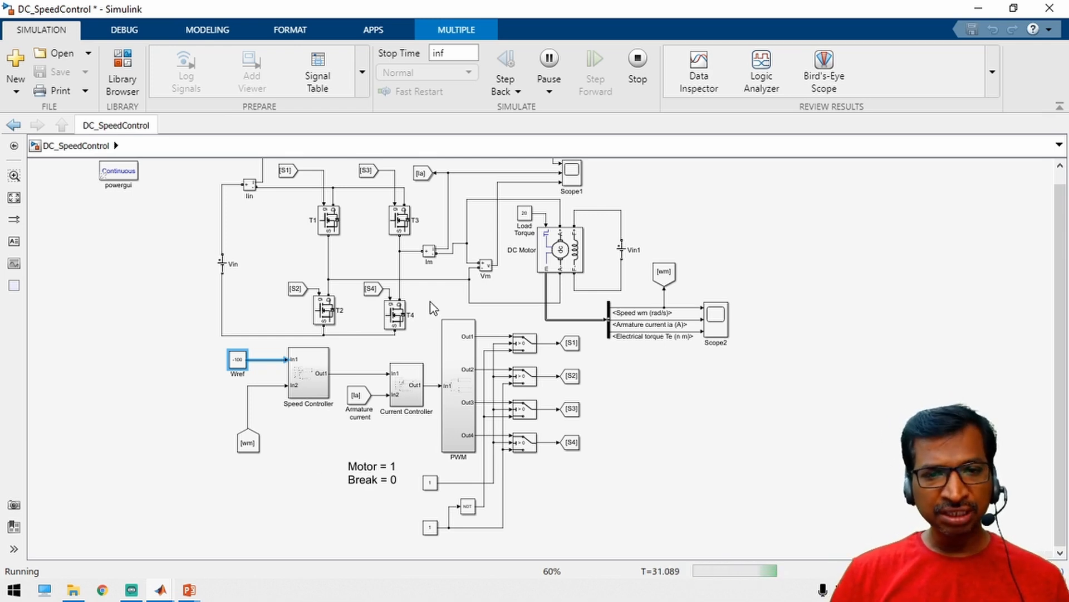
pyautogui.scroll(3, 429, 329)
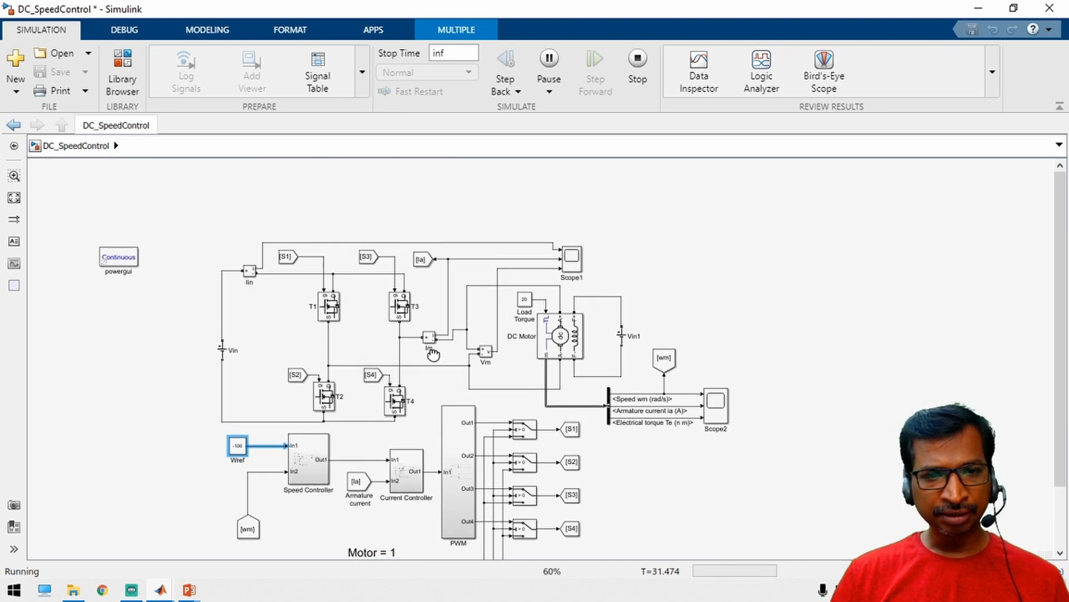
pyautogui.scroll(-2, 433, 351)
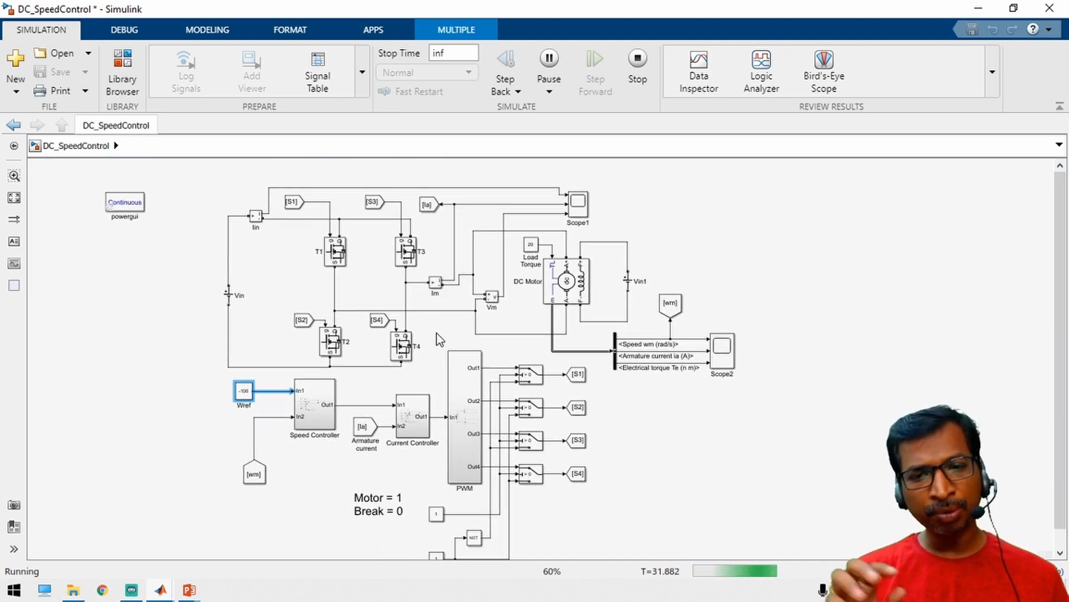